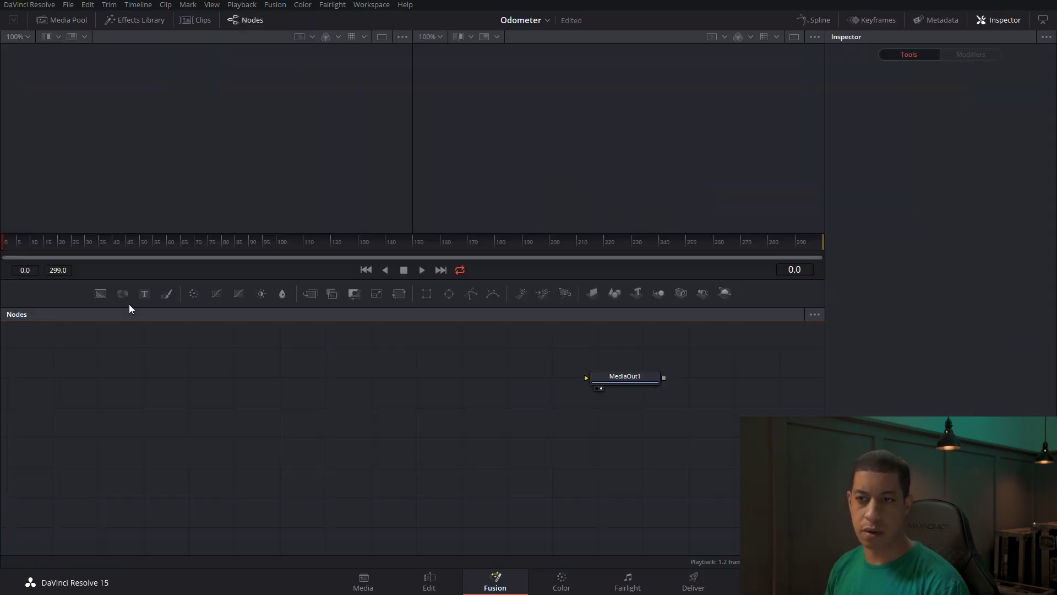
Add a Background node, show it in the second viewer and set its colour to dark grey with value 0.22
left_click_drag(100, 293, 207, 381)
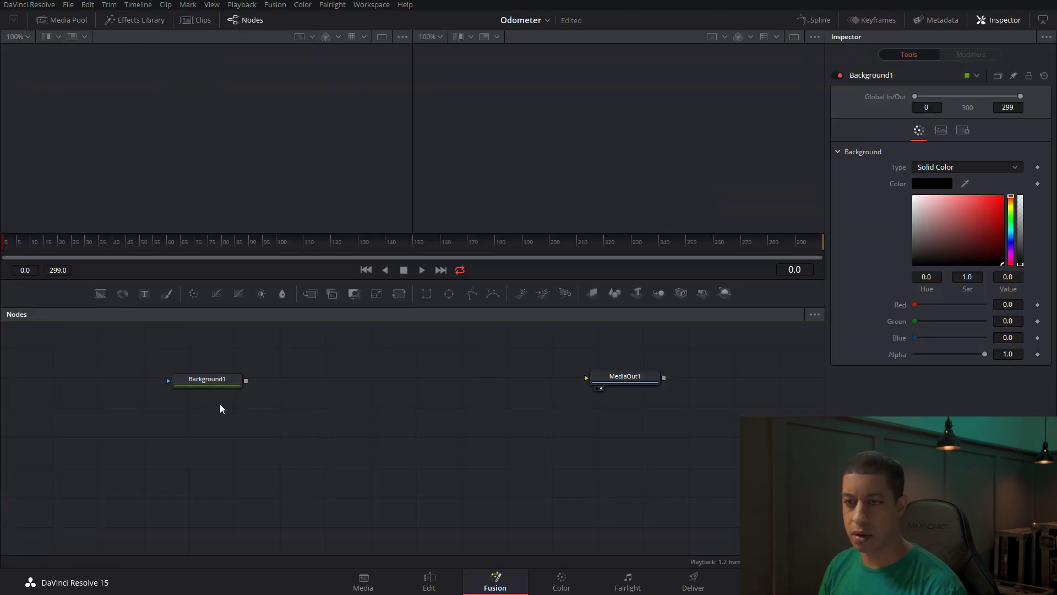
key("2")
left_click_drag(202, 380, 207, 385)
left_click_drag(916, 262, 886, 250)
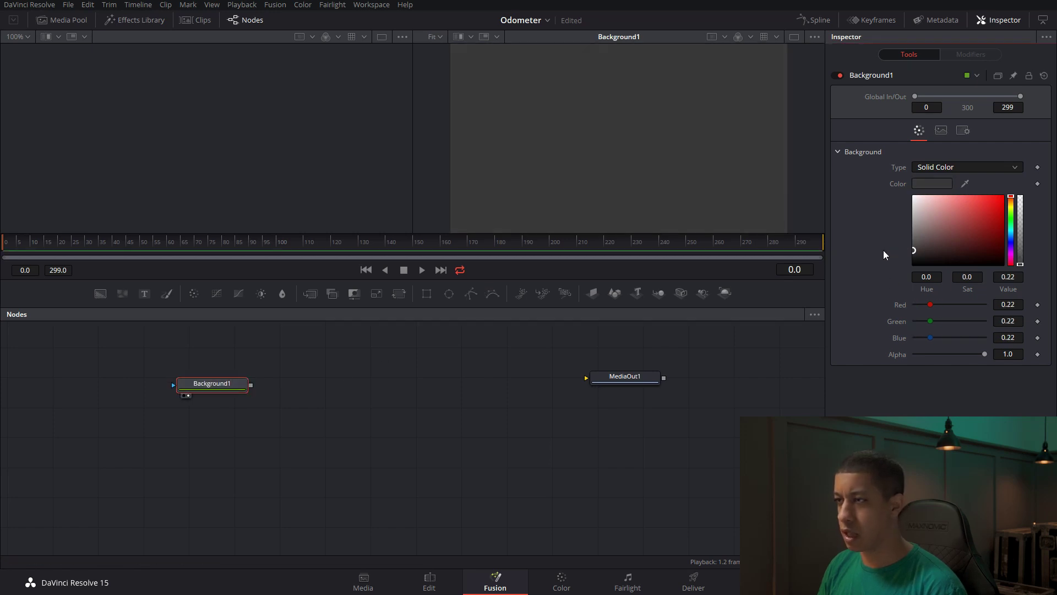
left_click(380, 457)
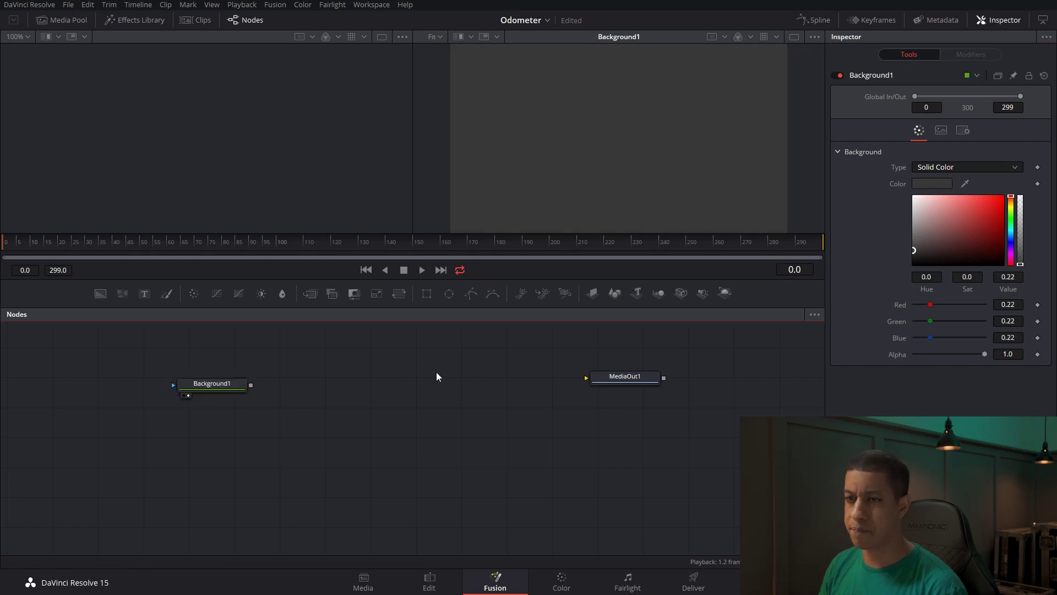
Set the Background node's image size to 1000 wide by 100 high
left_click(960, 133)
left_click(941, 131)
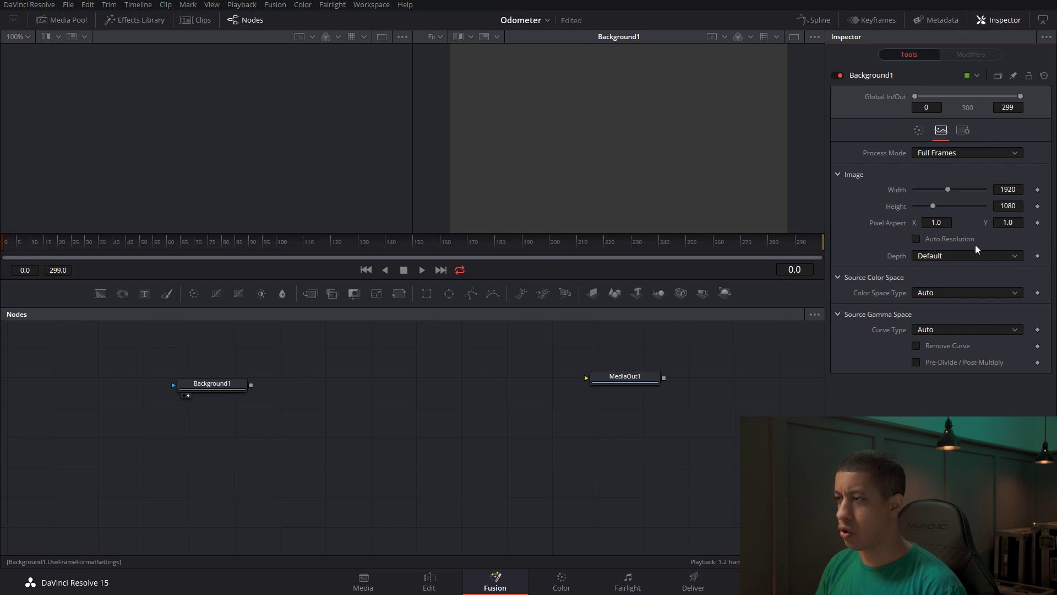
left_click(1008, 190)
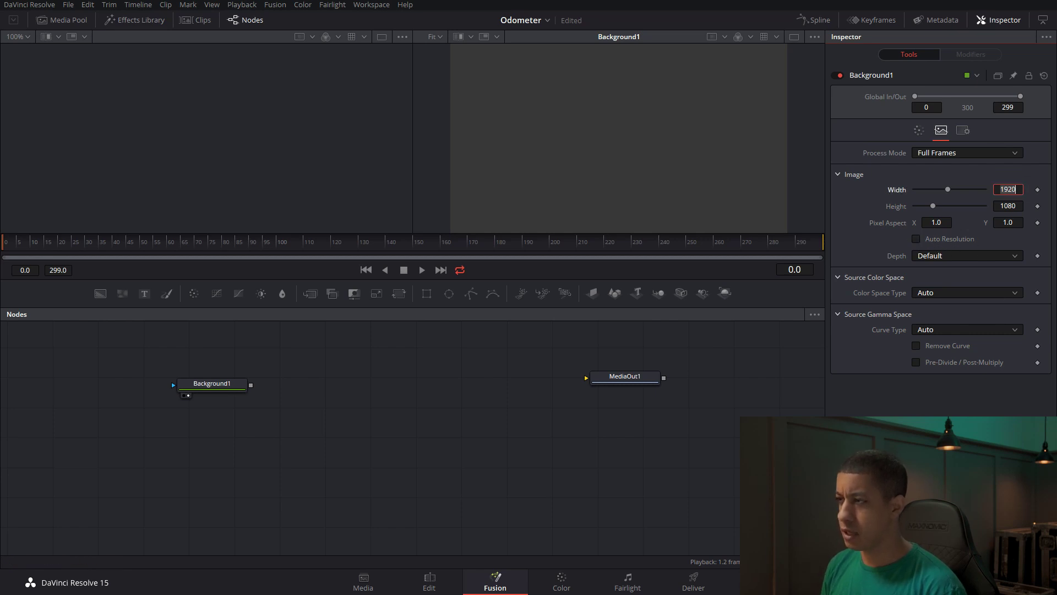
type("10")
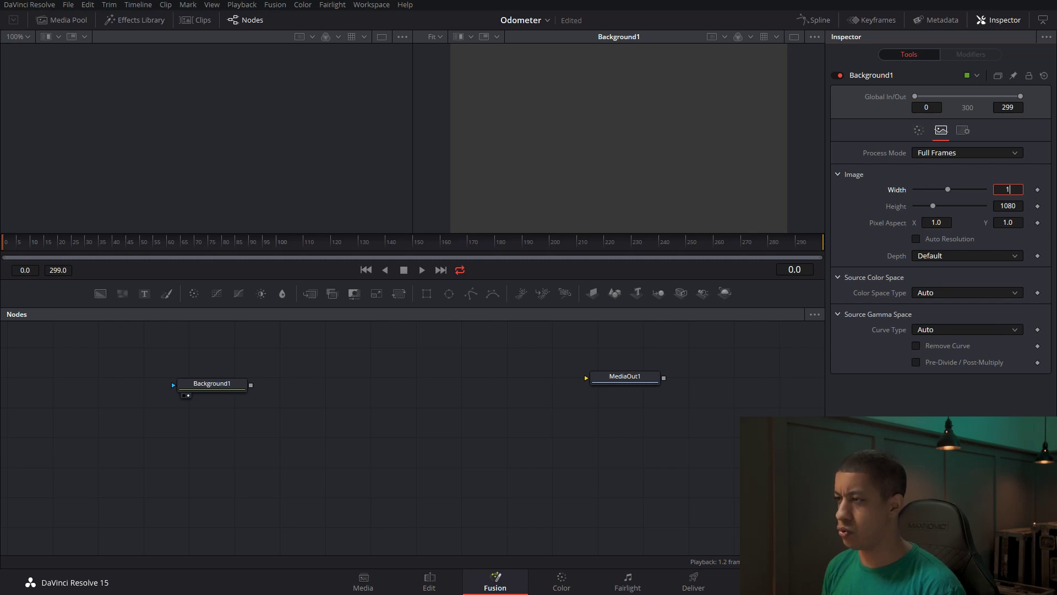
key("Tab")
type("1000")
key("Tab")
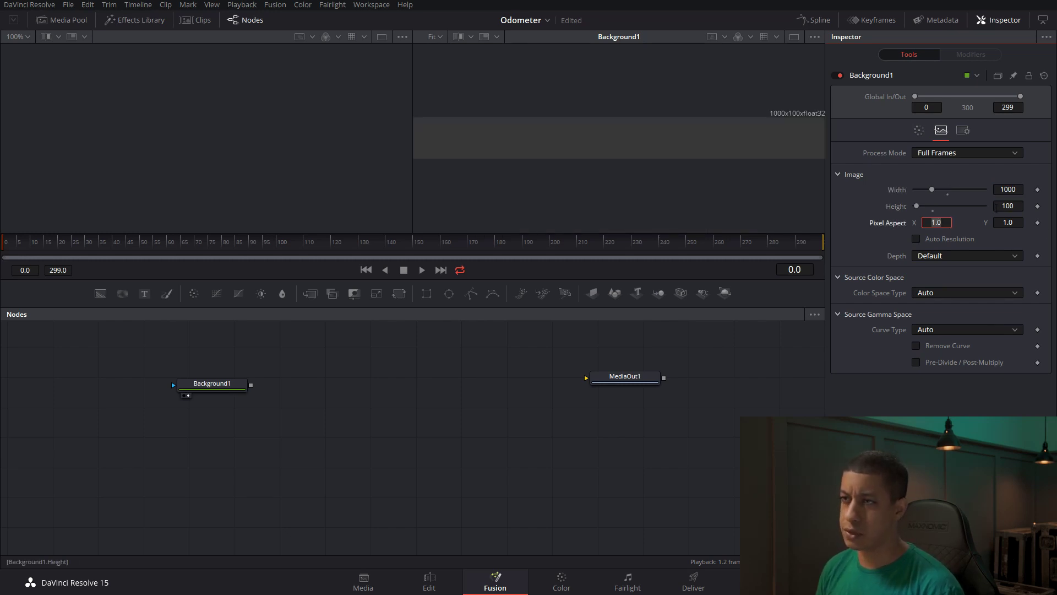
left_click(470, 356)
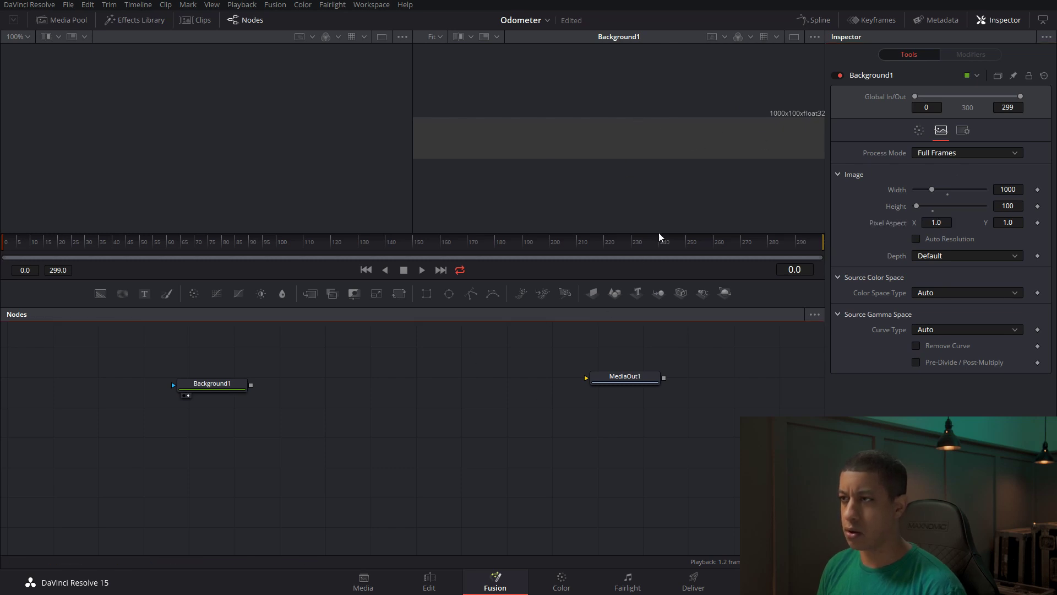
Switch to a single viewer and frame the whole background strip in it
scroll(683, 188, "down", 2)
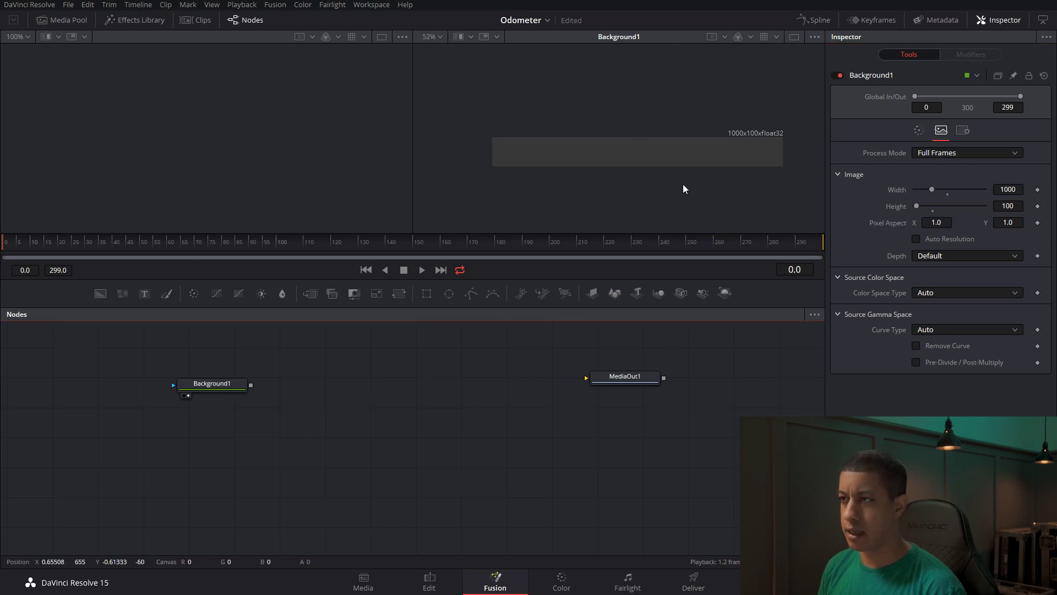
left_click(794, 37)
left_click_drag(485, 199, 491, 183)
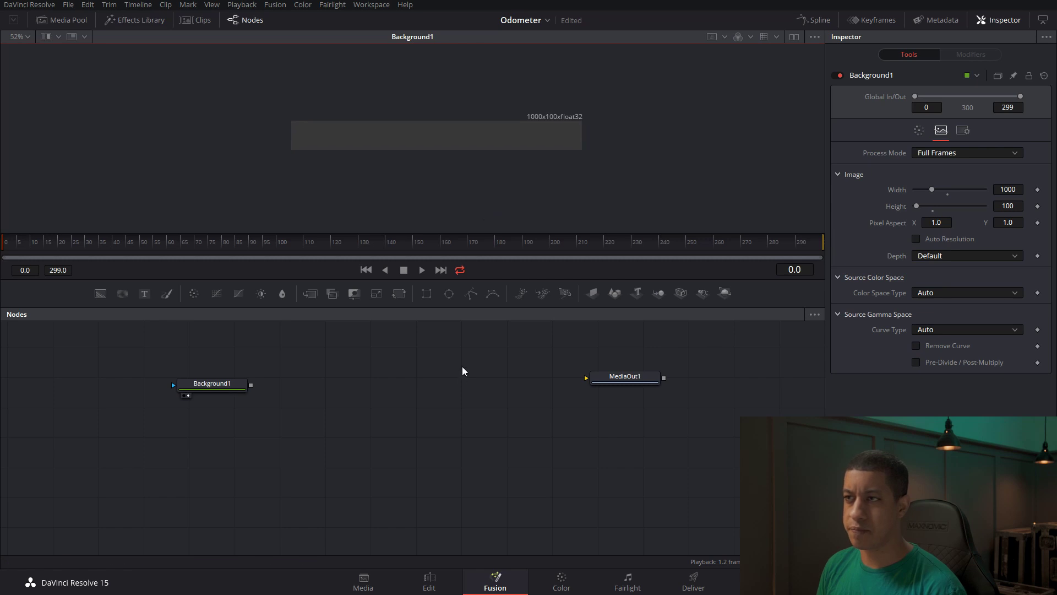
left_click(461, 373)
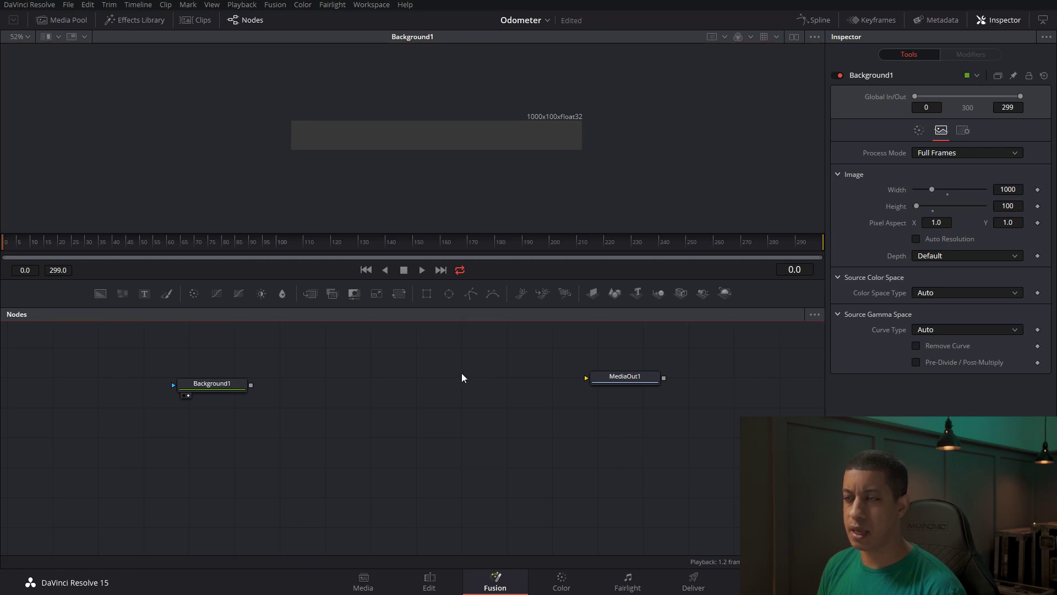
Add a Grid node directly after the Background node
left_click(228, 391)
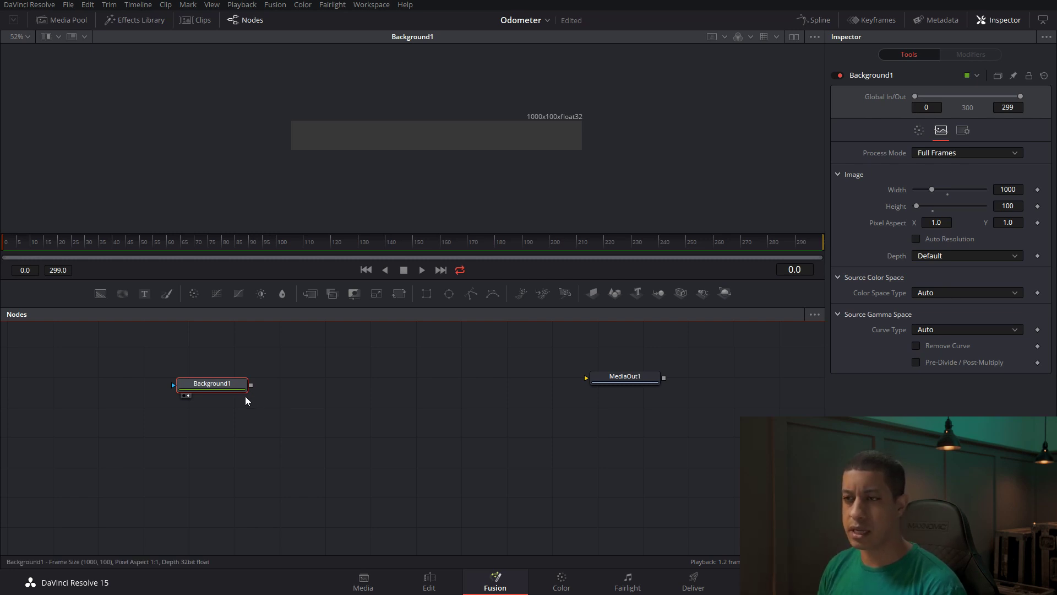
mouse_move(246, 396)
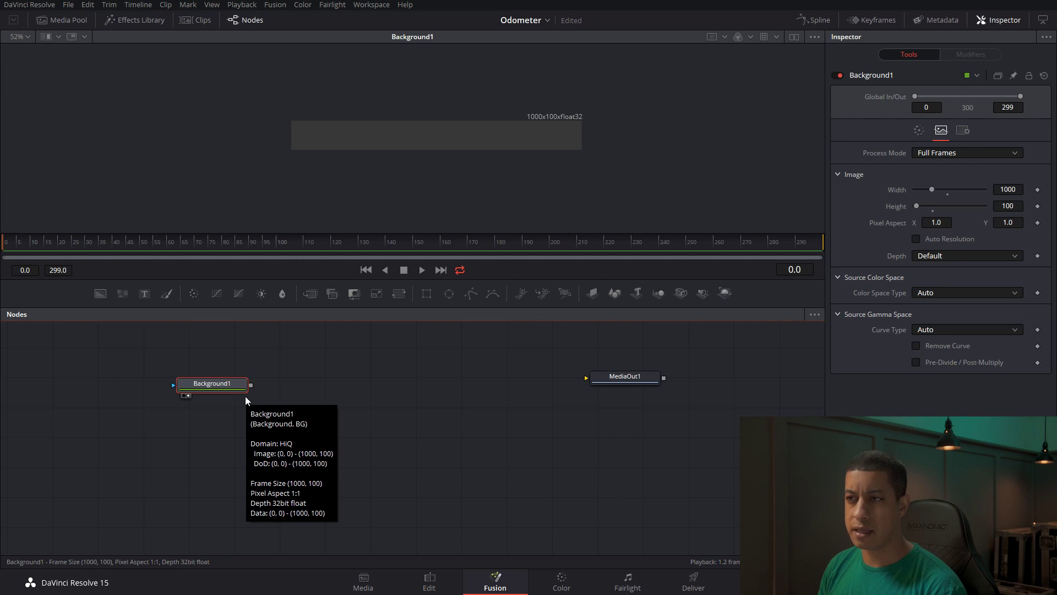
key("shift+space")
type("dis")
key("BackSpace")
key("BackSpace")
key("BackSpace")
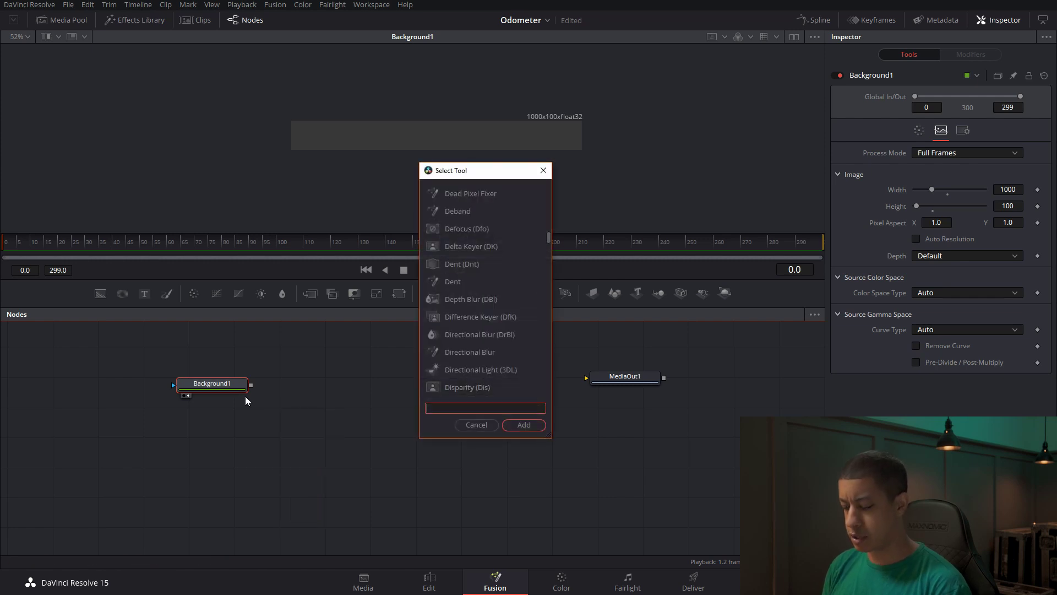
type("grid")
key("Return")
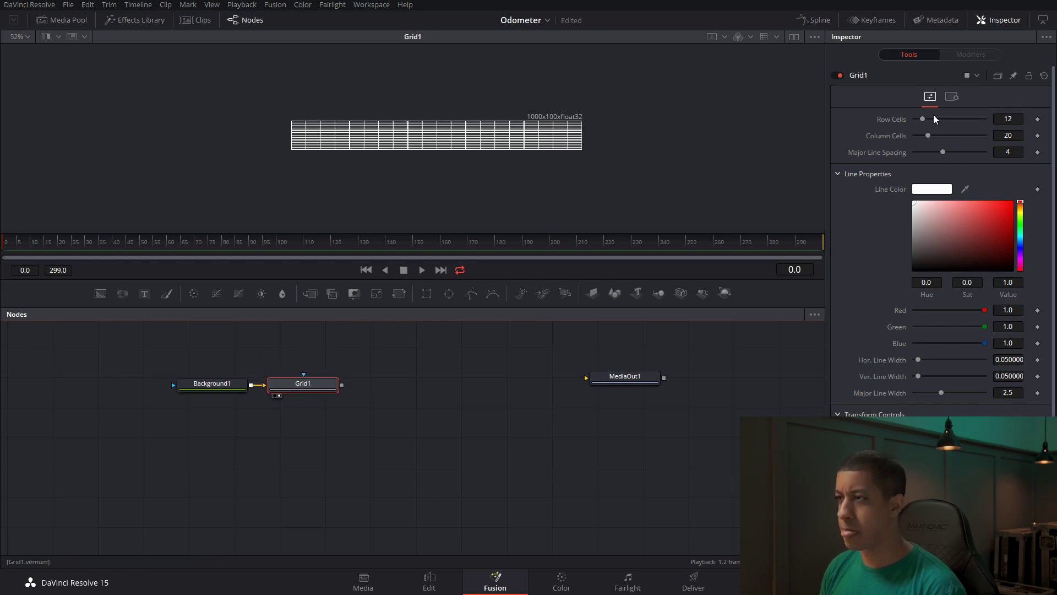
Set the grid to 1 row cell, 10 column cells and a major line spacing of 0
left_click_drag(922, 120, 891, 118)
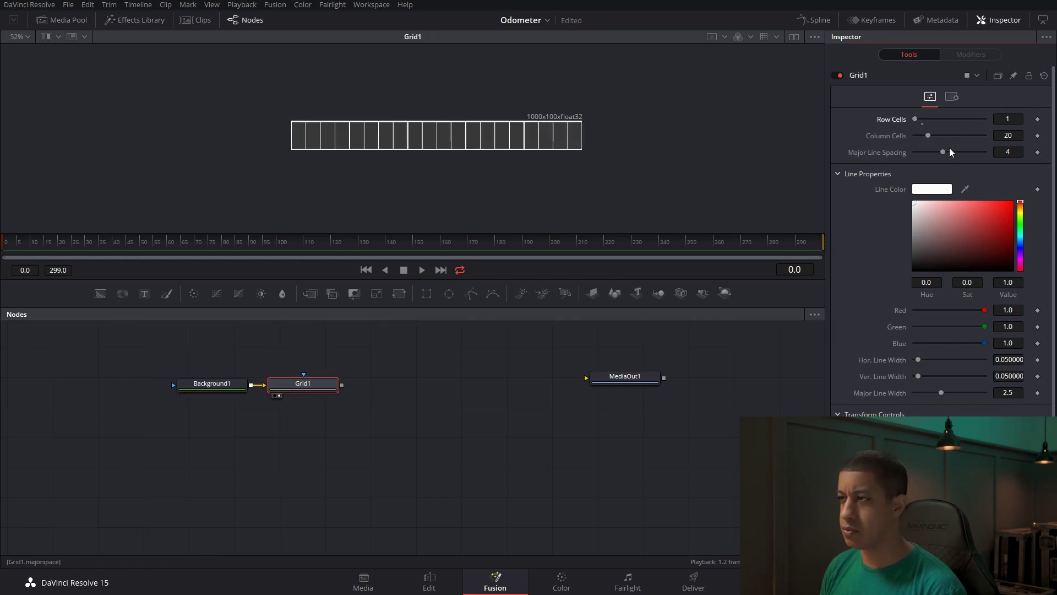
left_click(1012, 137)
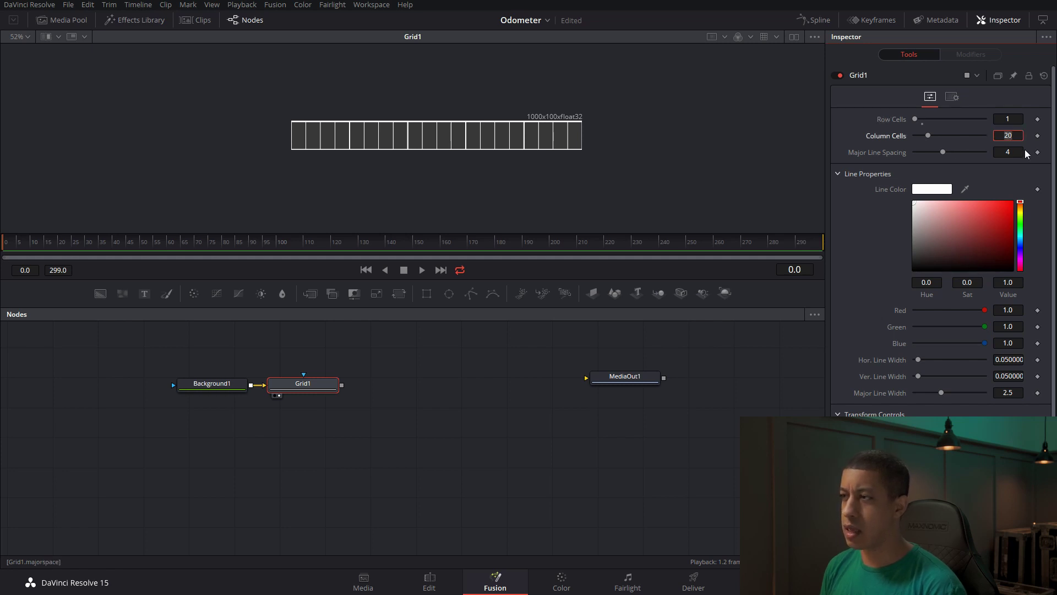
key("Tab")
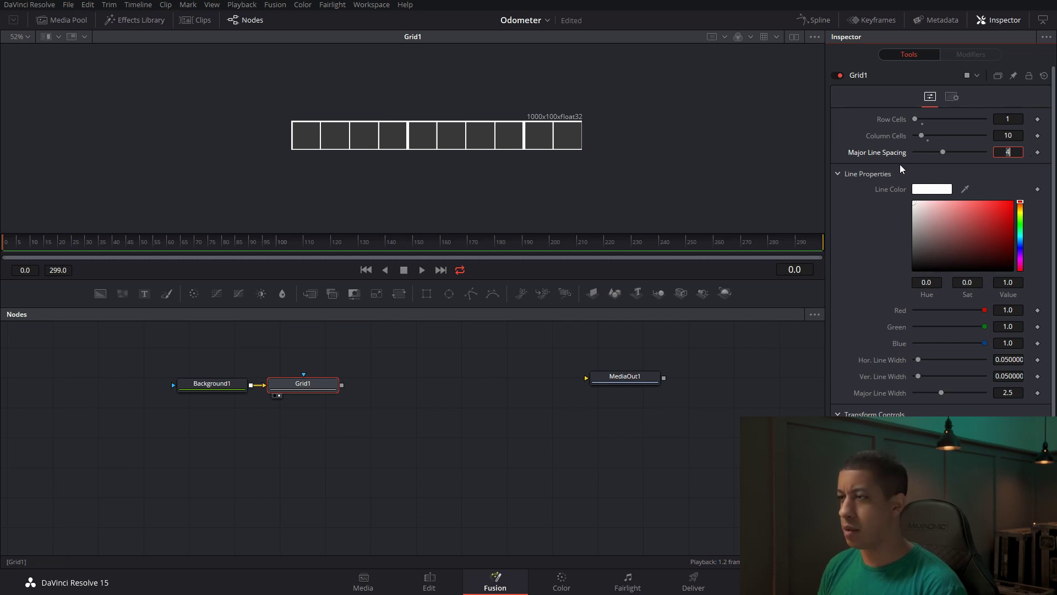
left_click_drag(933, 153, 916, 150)
left_click(578, 332)
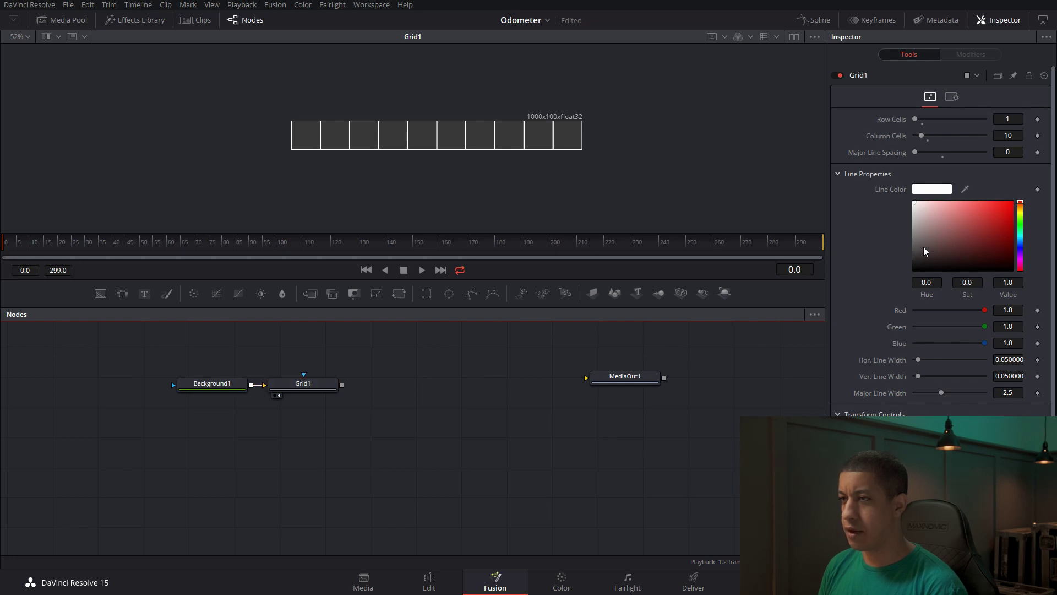
Change the grid's line colour to black
left_click_drag(926, 237, 877, 302)
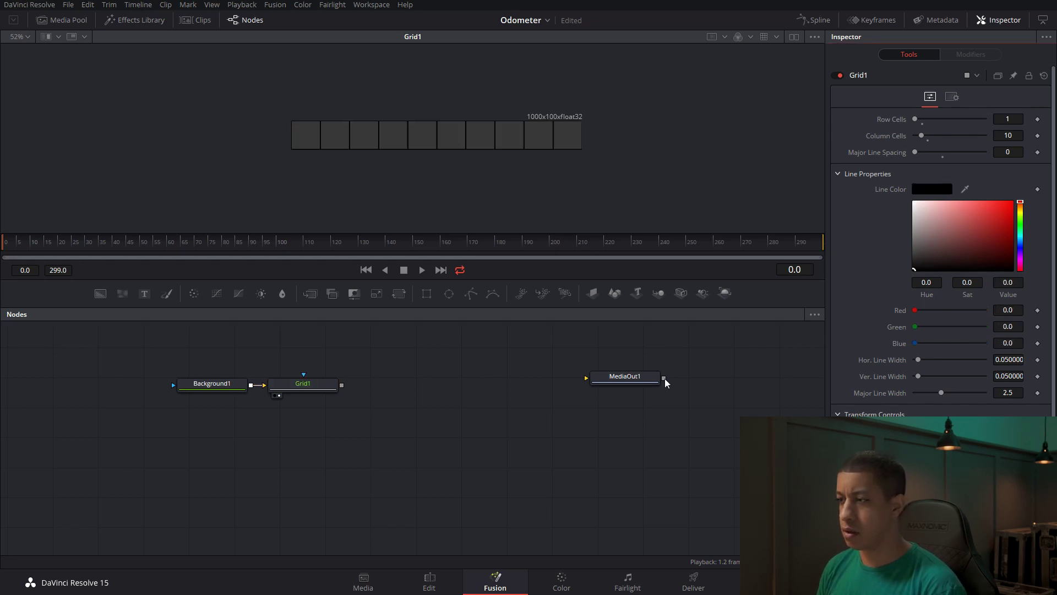
left_click(488, 366)
left_click_drag(363, 408, 371, 401)
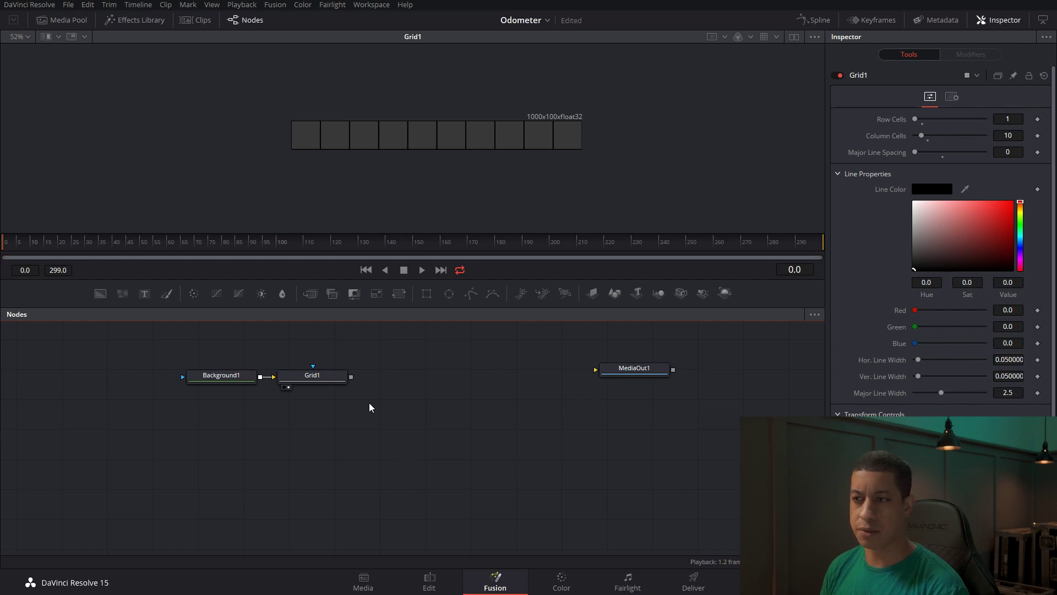
Add a Text node below the Background node containing the digits 0 to 9, each on its own line
left_click_drag(142, 298, 229, 441)
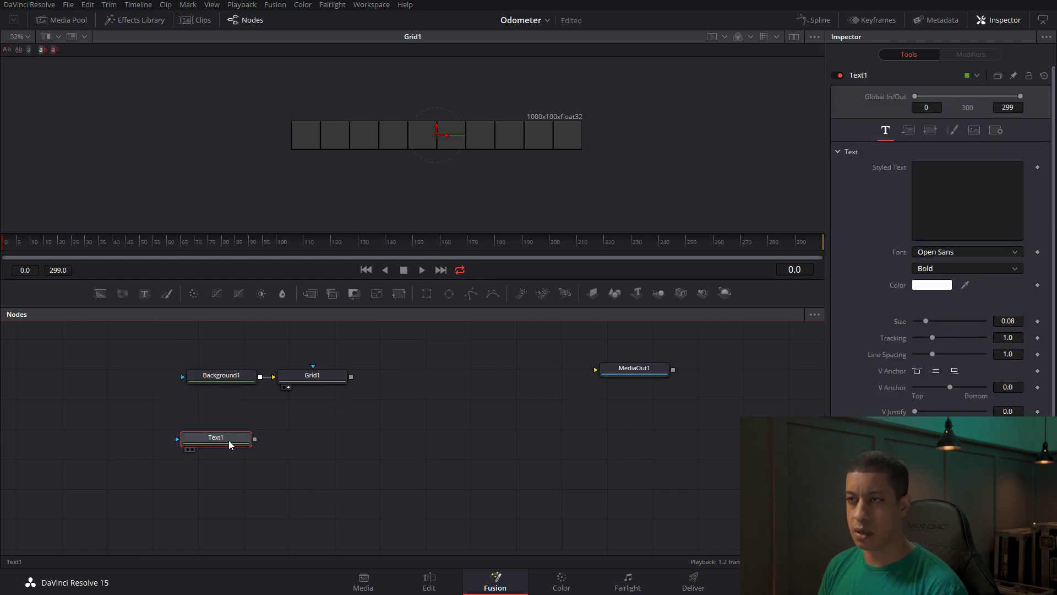
left_click(948, 206)
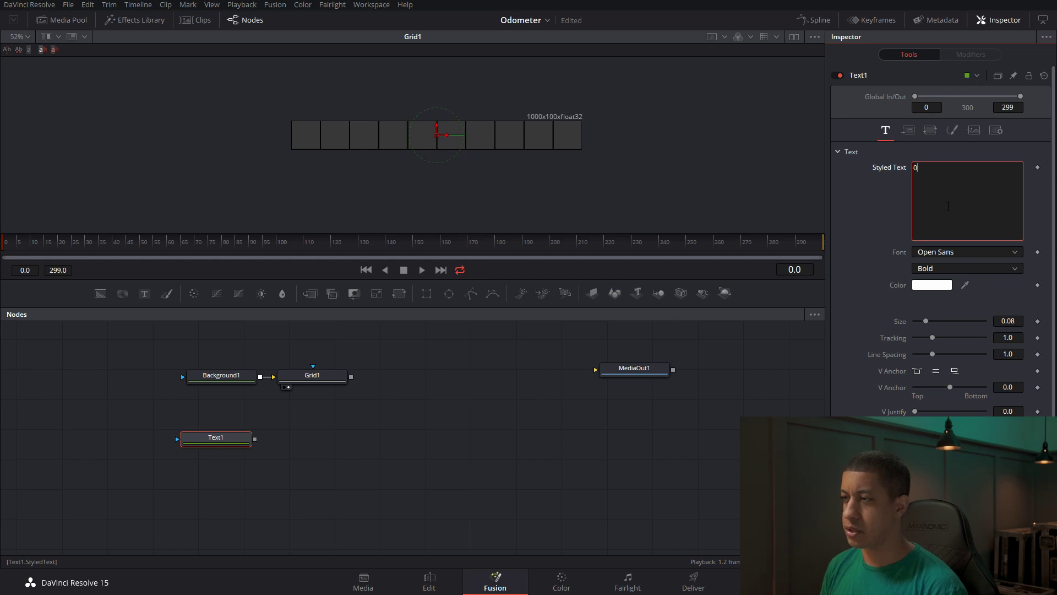
key("BackSpace")
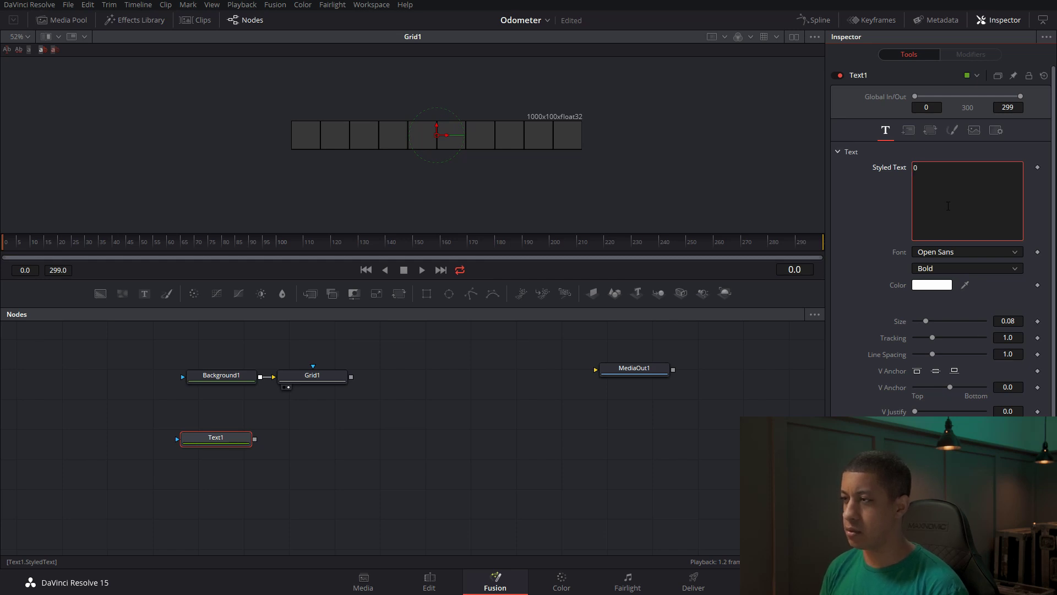
key("BackSpace")
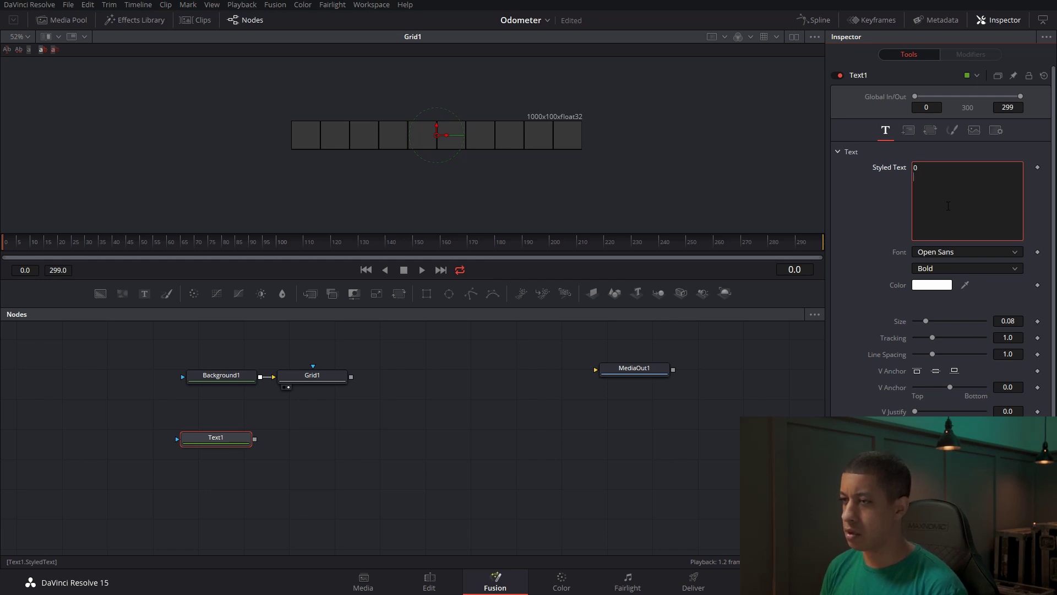
key("Return")
type("2")
key("Return")
type("3")
key("Return")
type("4")
key("Return")
type("5")
key("Return")
type("6")
key("Return")
type("7")
key("Return")
type("8")
key("Return")
type("9")
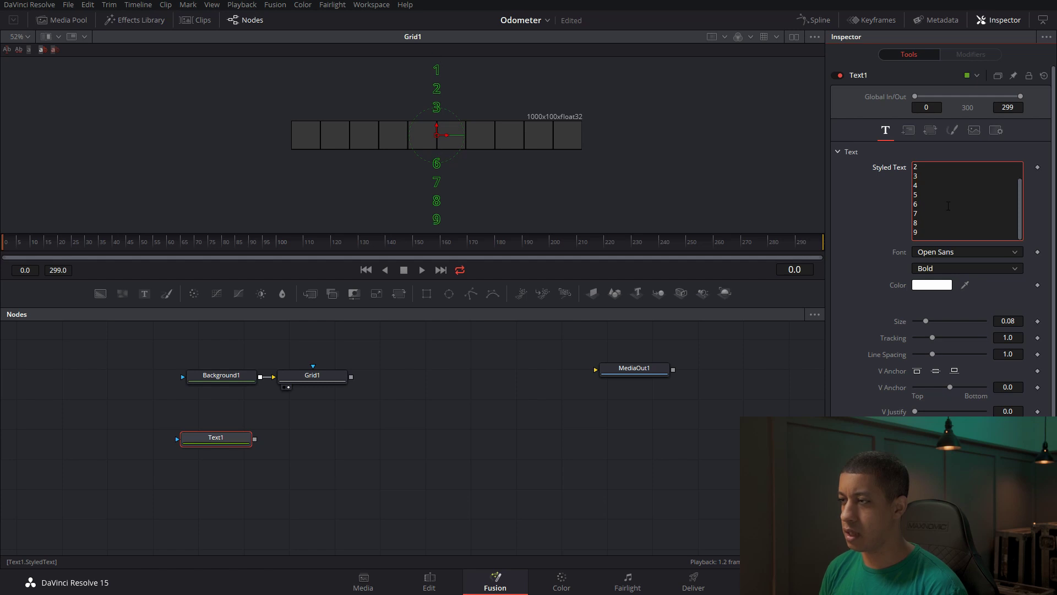
left_click(394, 450)
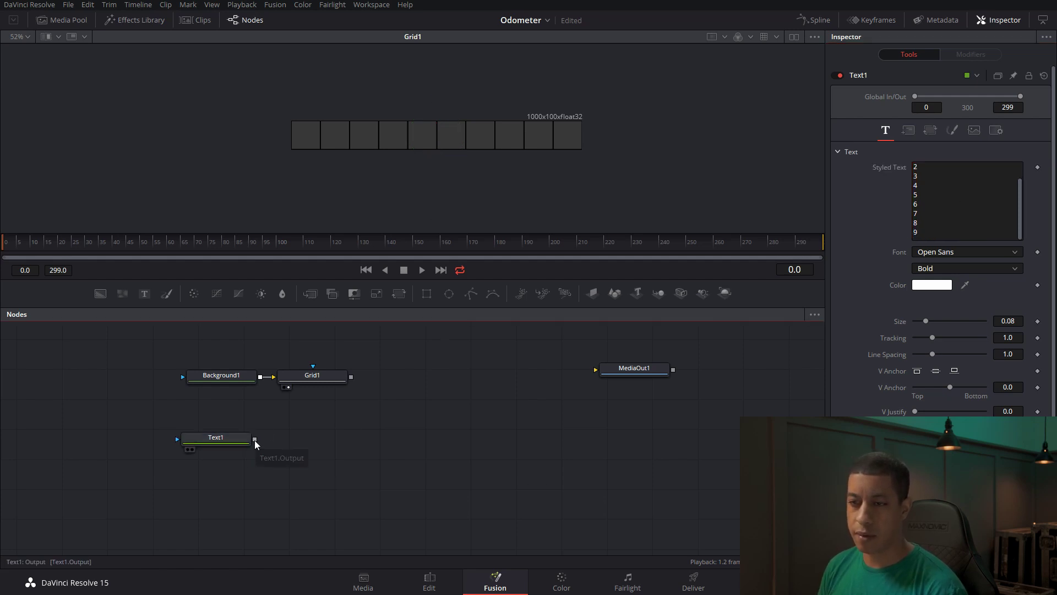
Merge the text over the grid and set the merge's angle to 90 degrees
left_click_drag(254, 441, 351, 376)
key("1")
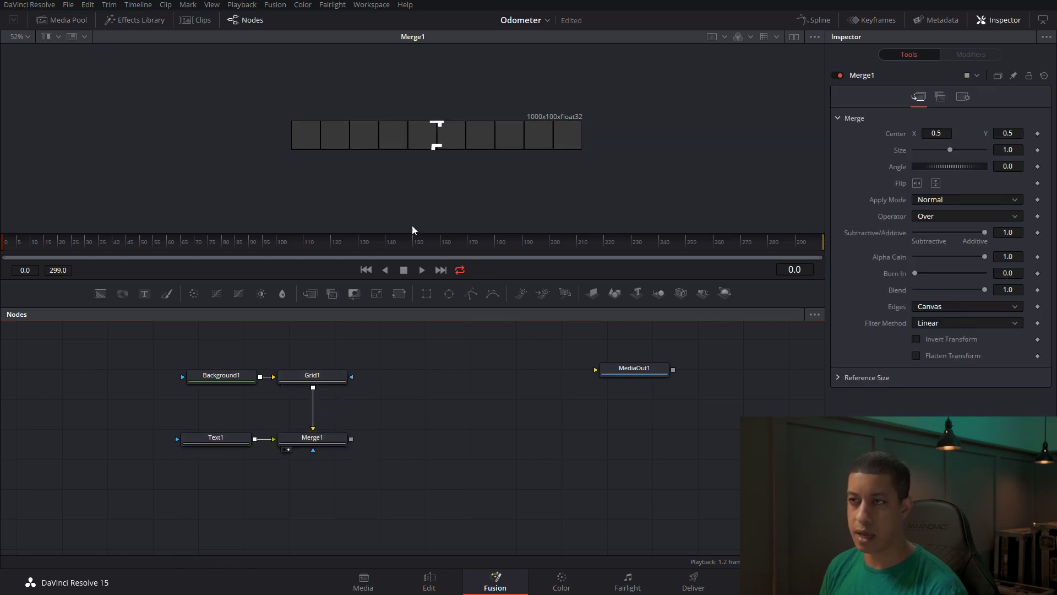
left_click(331, 444)
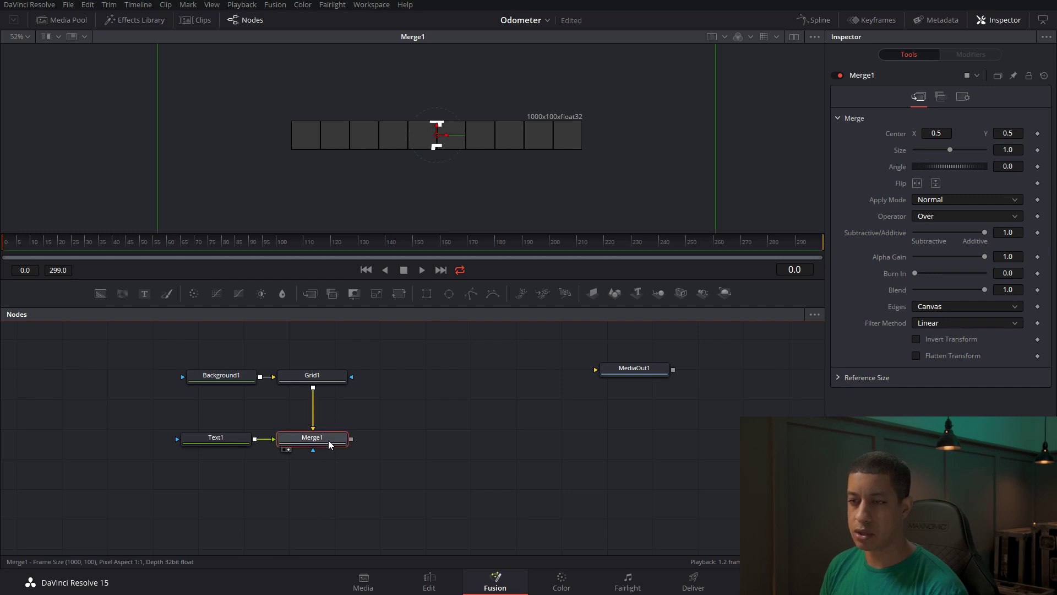
left_click(1008, 167)
type("90")
key("Tab")
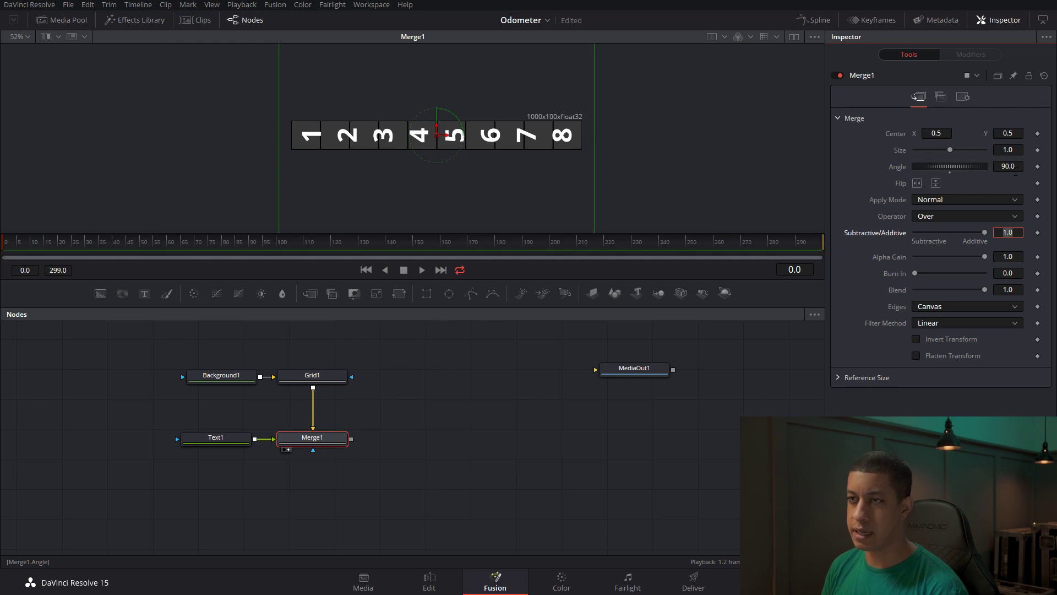
Set the text's size to 0.06 and line spacing to 1.0791 so each digit sits centred in a grid cell
left_click(235, 438)
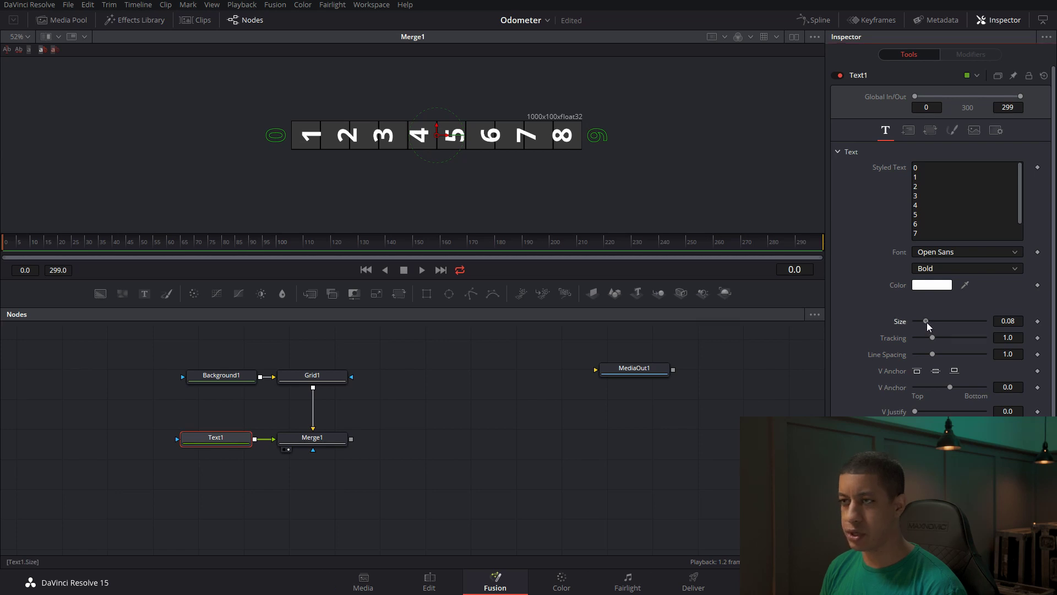
left_click_drag(927, 323, 924, 323)
left_click(1013, 321)
key("BackSpace")
key("BackSpace")
key("BackSpace")
type("6")
key("Tab")
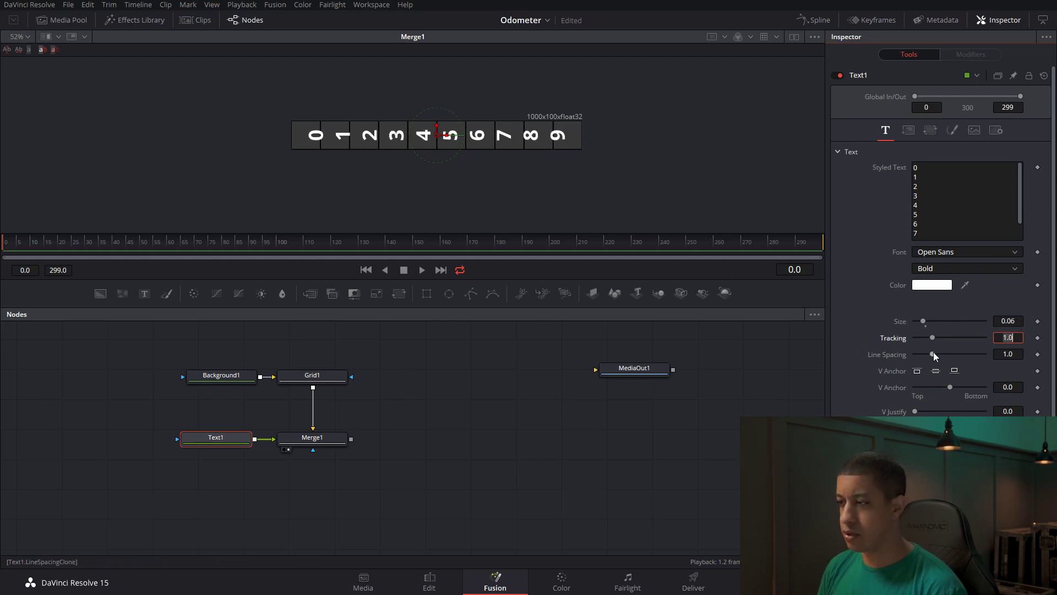
mouse_move(933, 354)
left_mouse_down()
mouse_move(941, 359)
mouse_move(934, 352)
left_mouse_up()
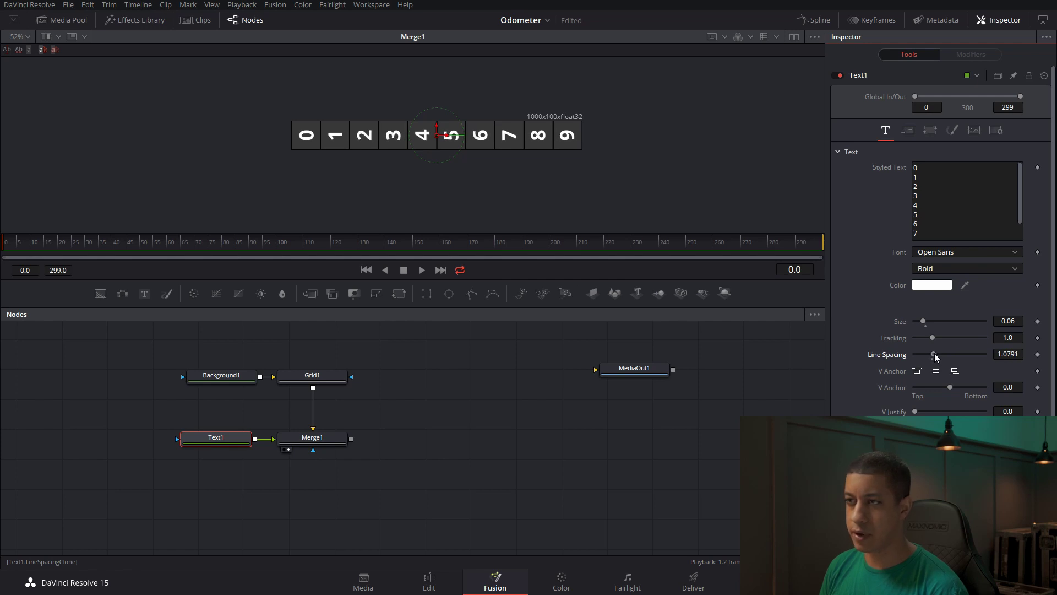
left_click(475, 477)
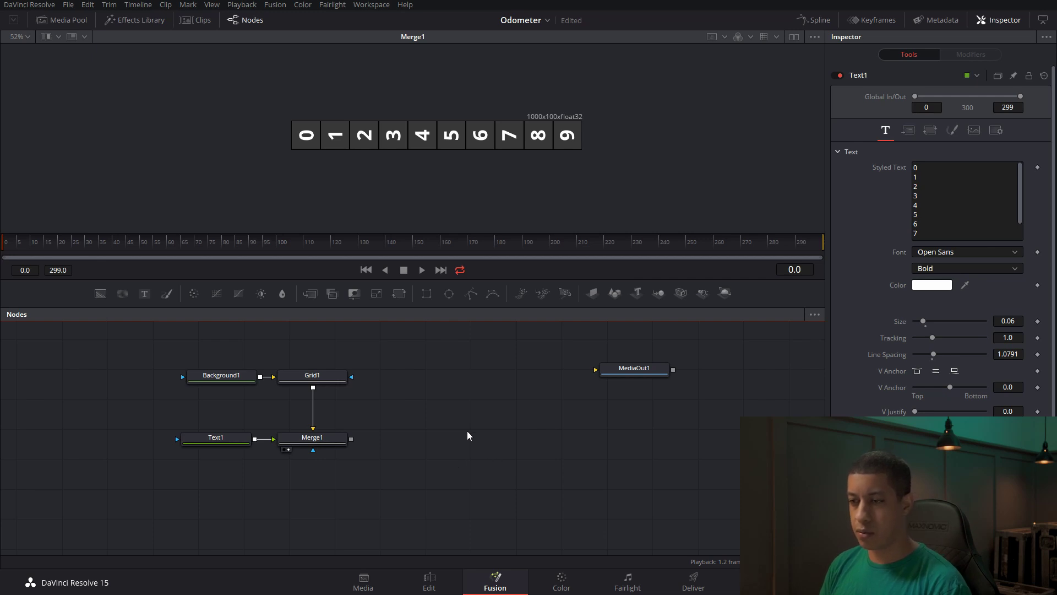
Add a Shape 3D node, feed the digit strip's merge output into it and display the shape in the viewer
key("shift+space")
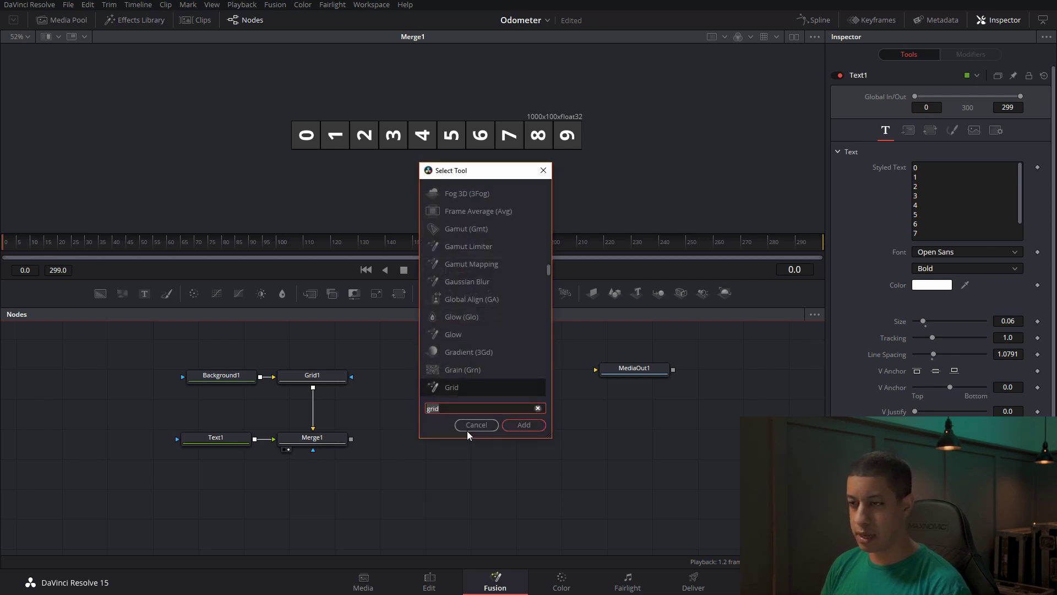
type("shape")
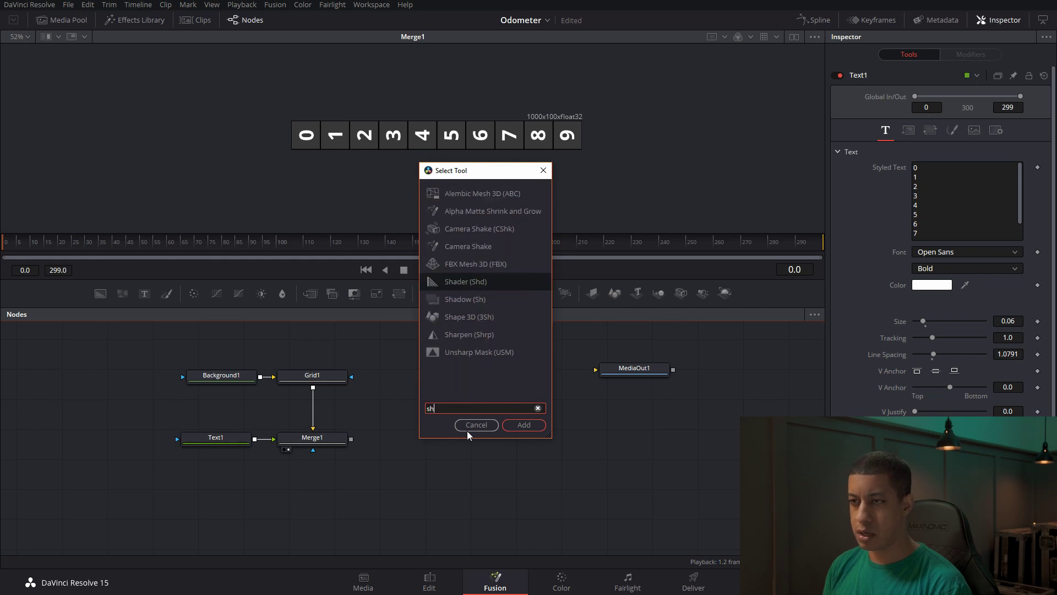
key("Return")
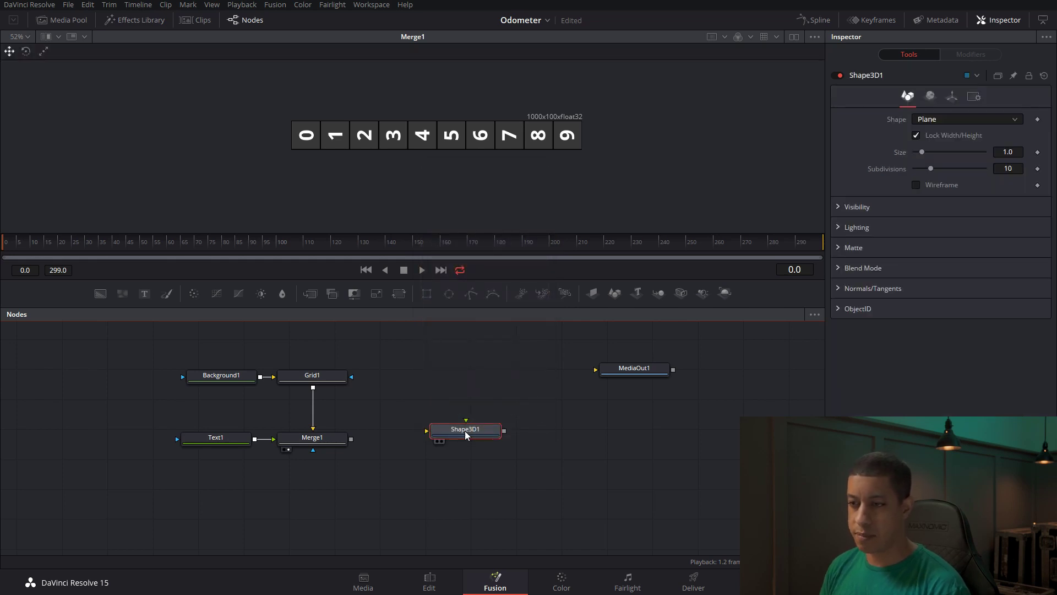
left_click_drag(468, 431, 477, 442)
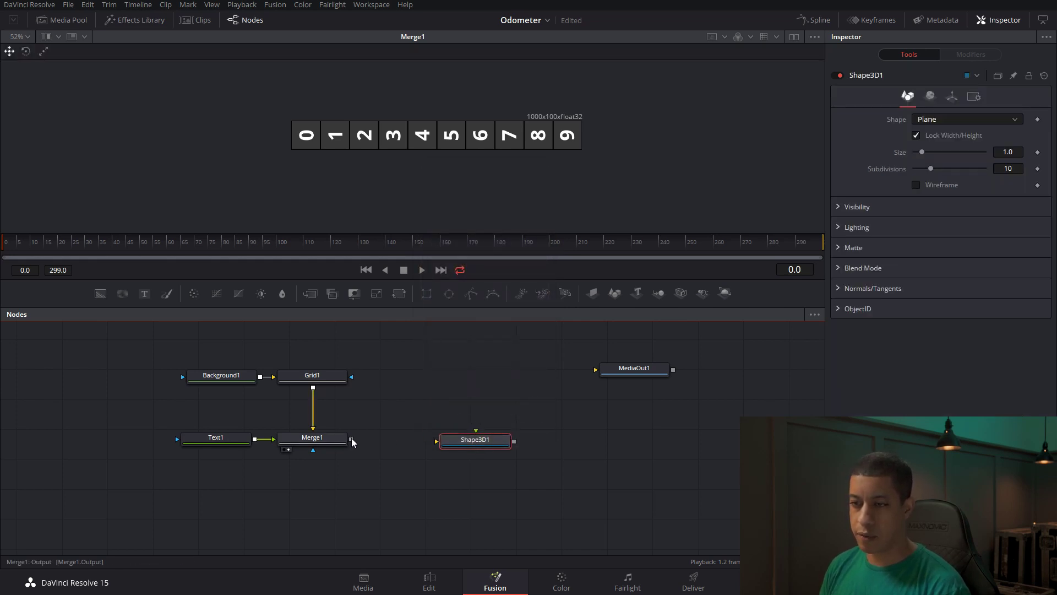
left_click_drag(351, 439, 453, 169)
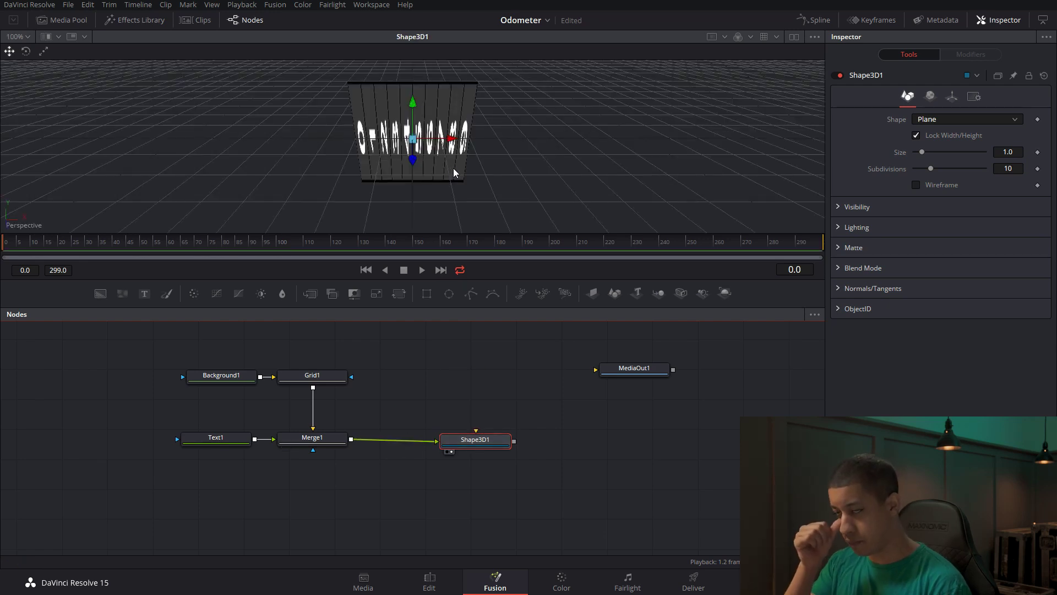
Change the 3D shape to a cylinder with a height of 0.5 so the digits wrap around a thin ring
left_click(984, 118)
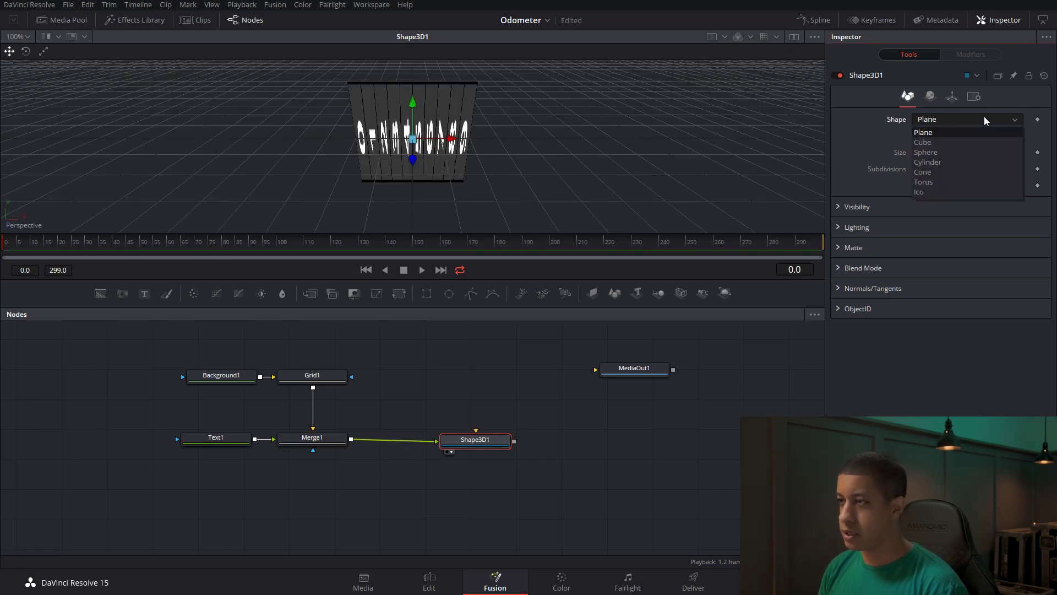
left_click(978, 162)
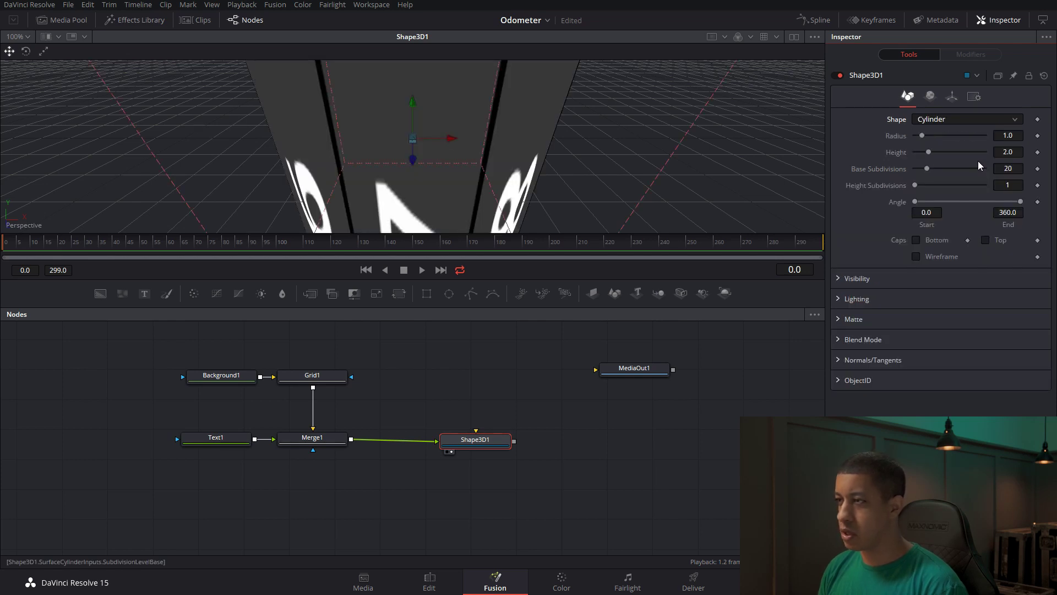
left_click_drag(929, 153, 918, 151)
left_click(1019, 151)
type("0.5")
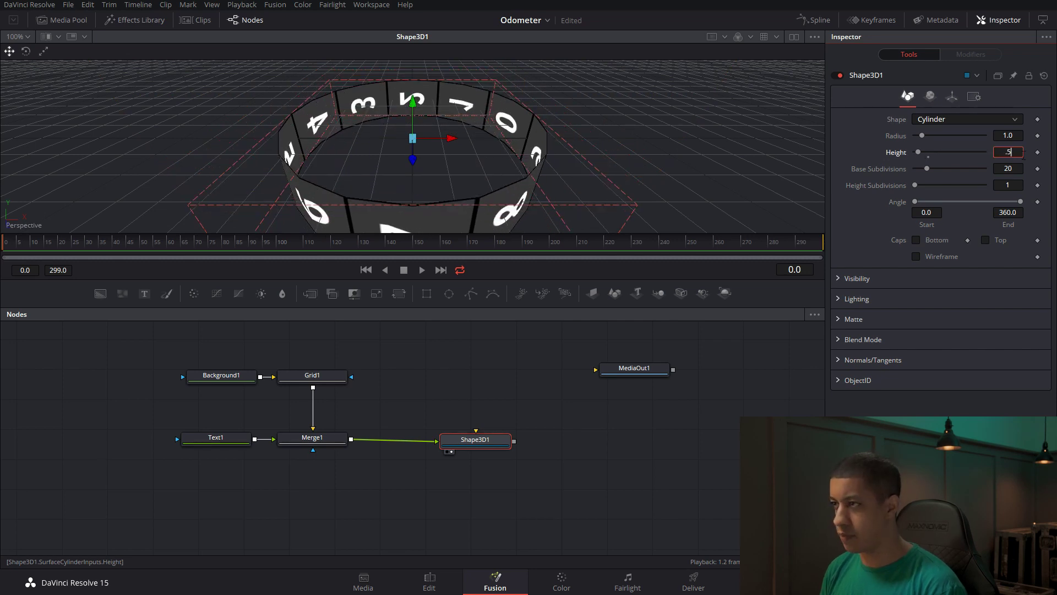
key("Tab")
scroll(599, 180, "down", 1)
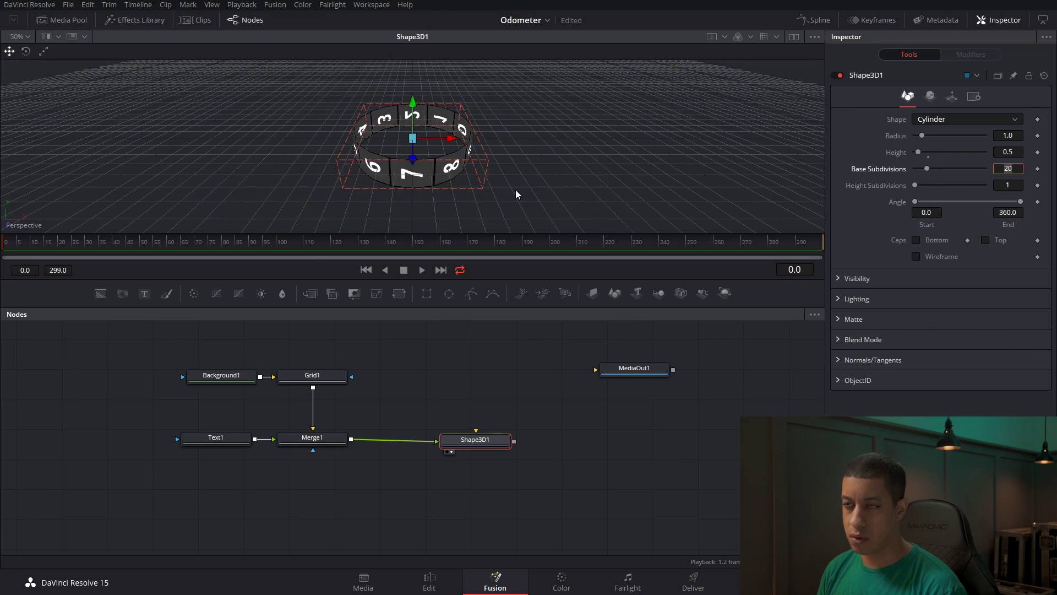
left_click_drag(501, 191, 497, 154)
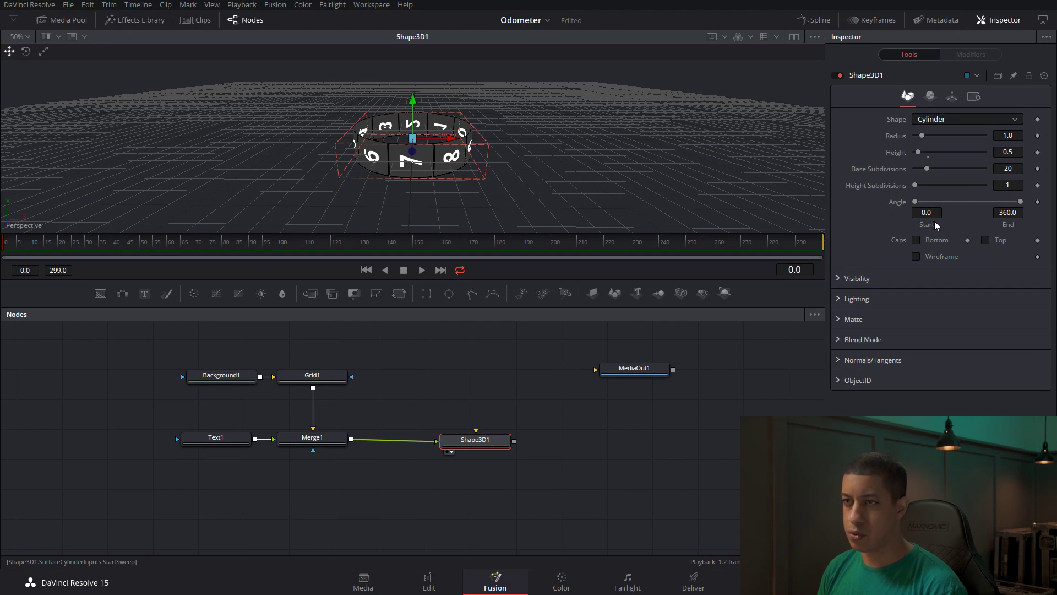
Rotate the digit ring 90 degrees around the Z axis so it stands upright like a wheel
left_click(951, 97)
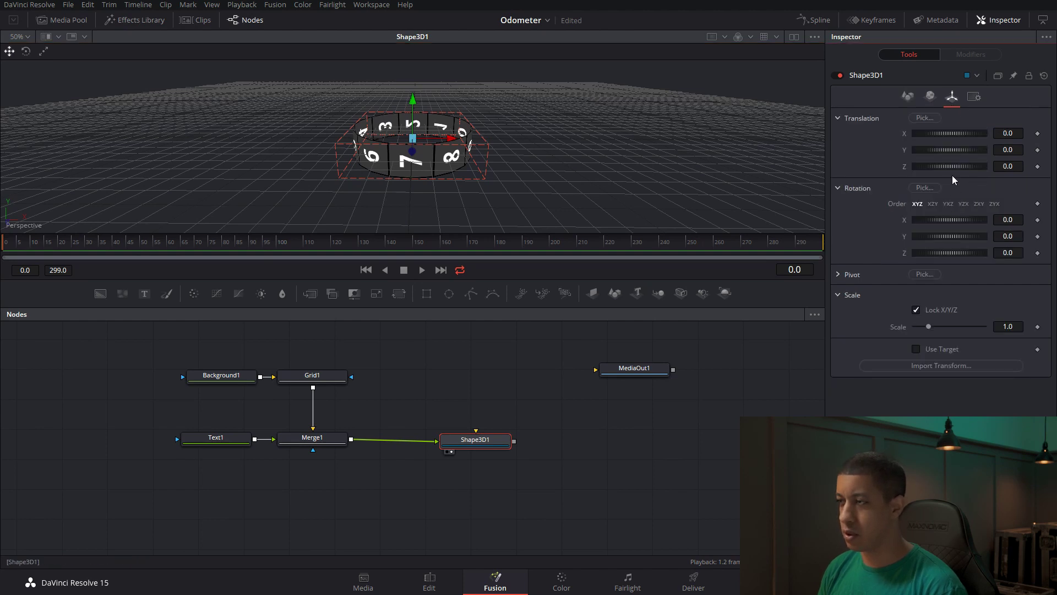
left_click_drag(957, 166, 954, 174)
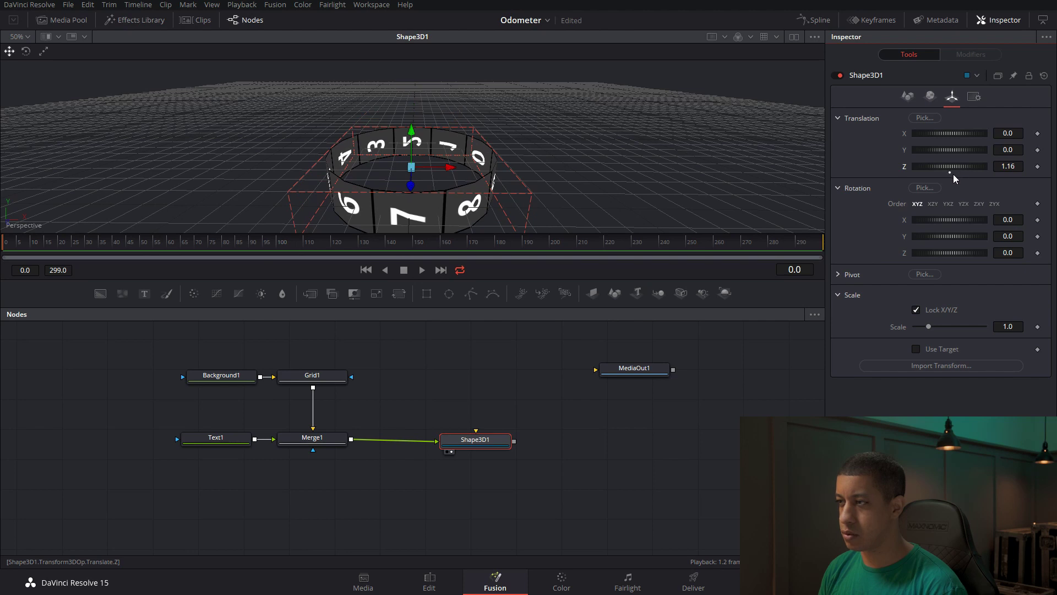
key("ctrl+z")
mouse_move(963, 252)
left_mouse_down()
mouse_move(940, 253)
mouse_move(967, 255)
left_mouse_up()
double_click(1020, 254)
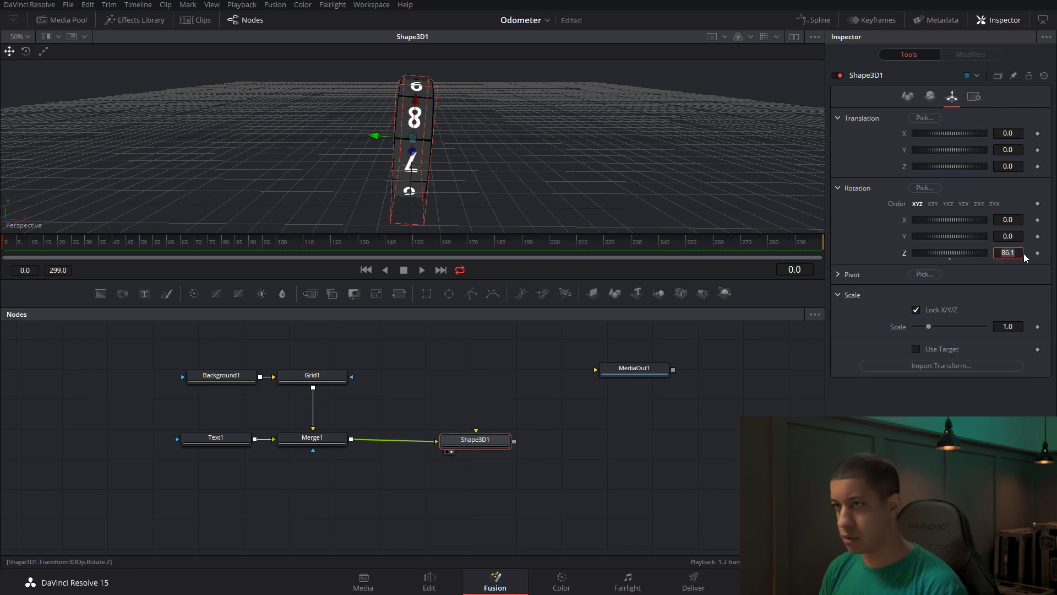
type("90")
key("Tab")
left_click_drag(557, 147, 489, 175)
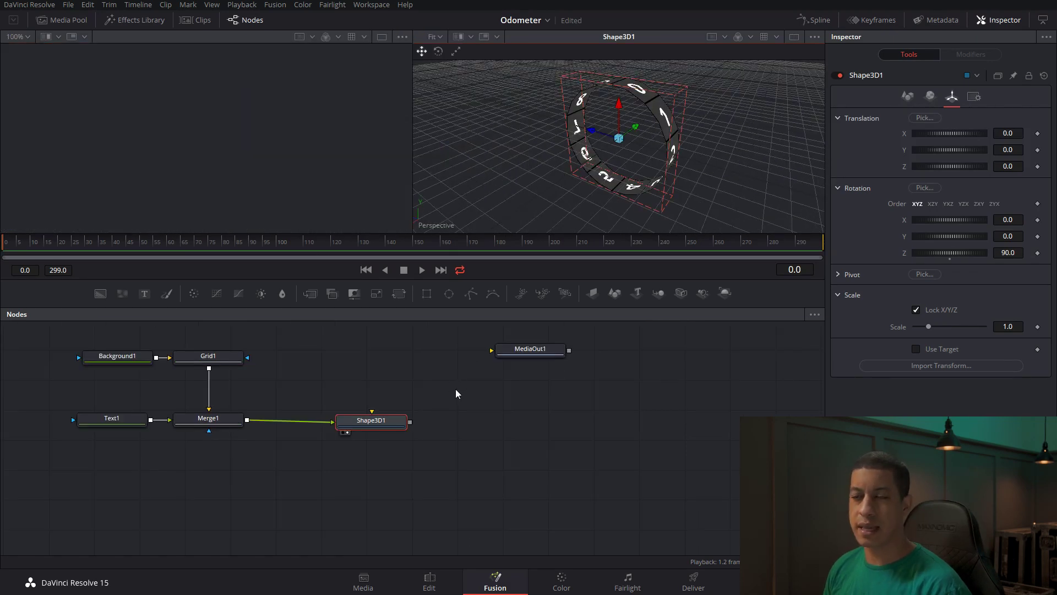
left_click_drag(645, 177, 638, 153)
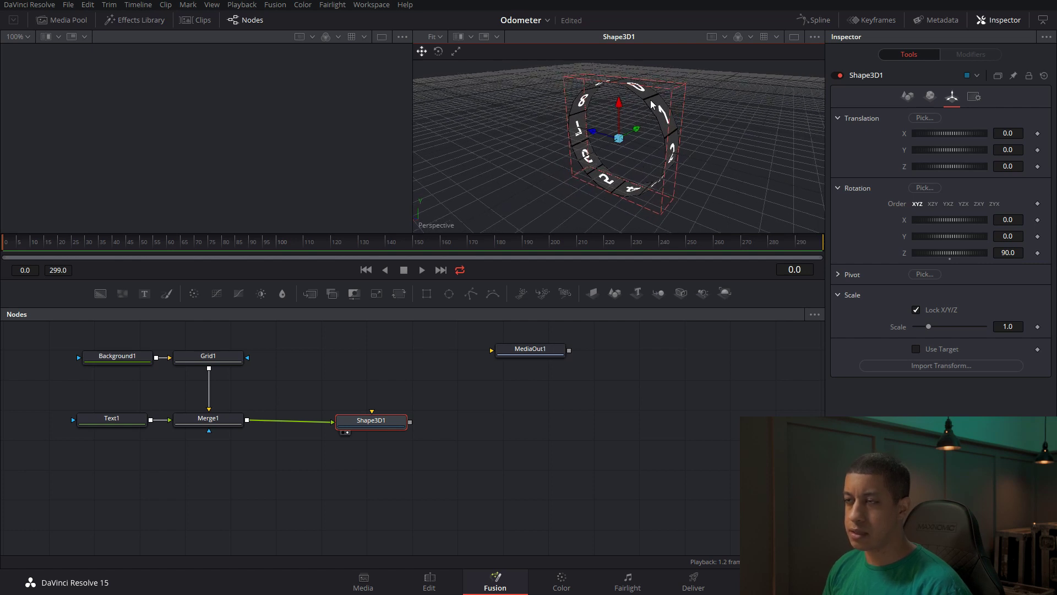
key("ctrl+1")
left_click_drag(718, 100, 697, 98)
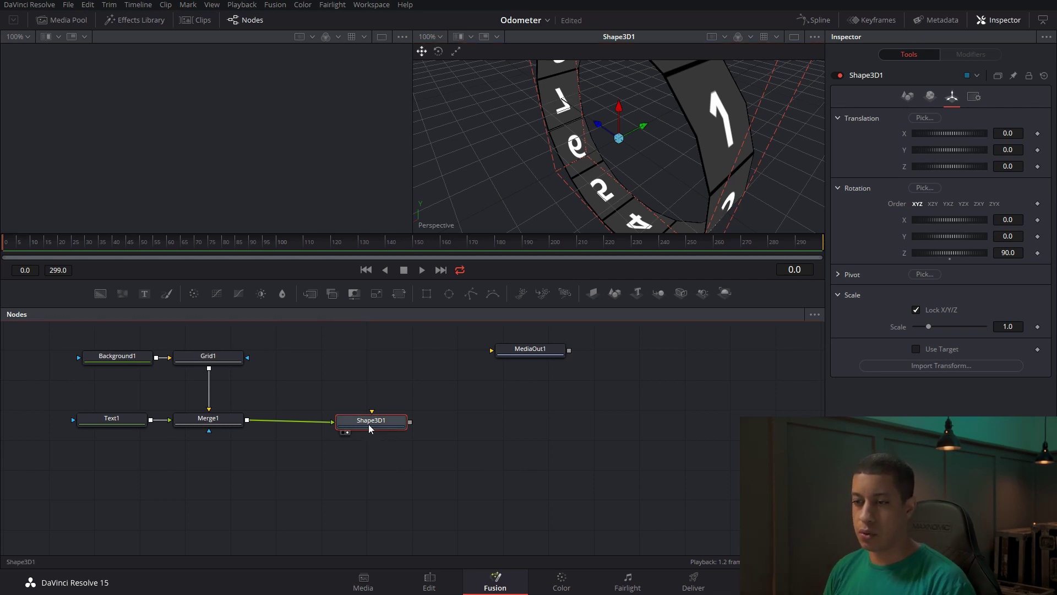
Add a Displace 3D node after the Shape 3D node and place it below the shape in the node graph
key("shift+space")
type("shap")
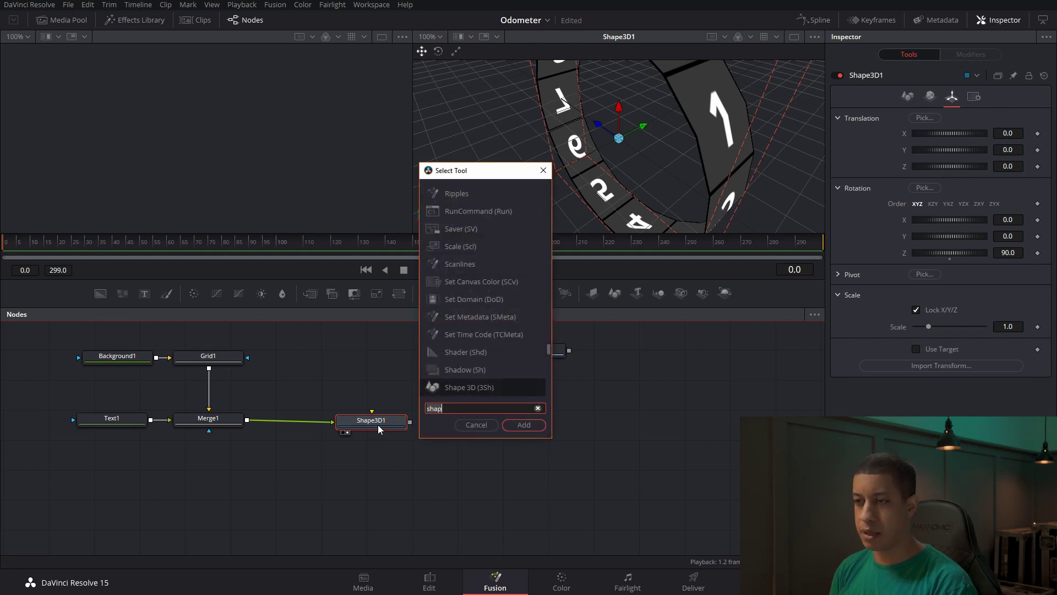
key("BackSpace")
key("BackSpace")
key("BackSpace")
key("BackSpace")
type("is")
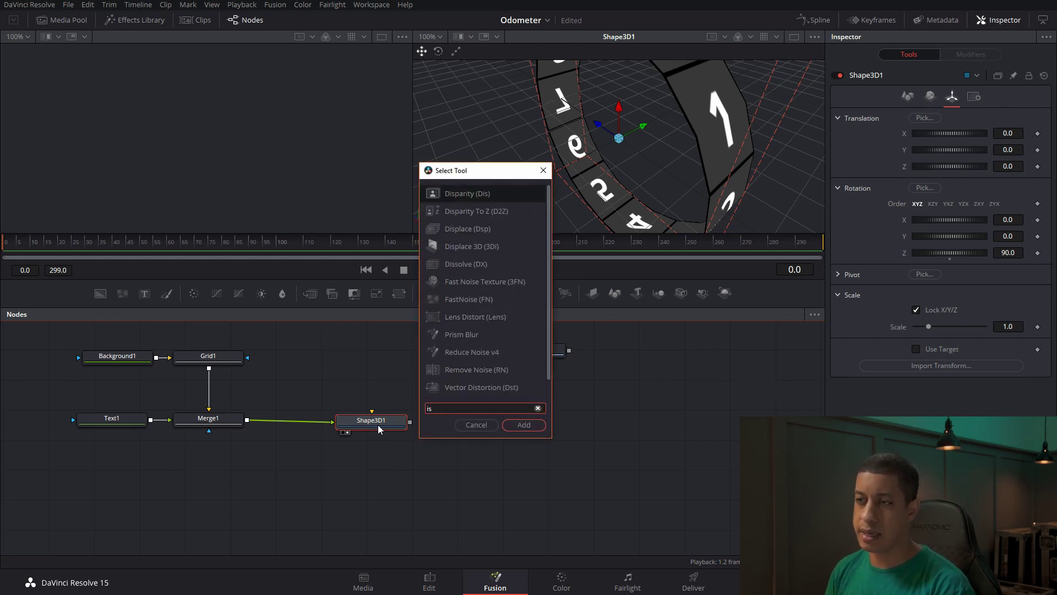
key("Down")
key("Down")
key("Down")
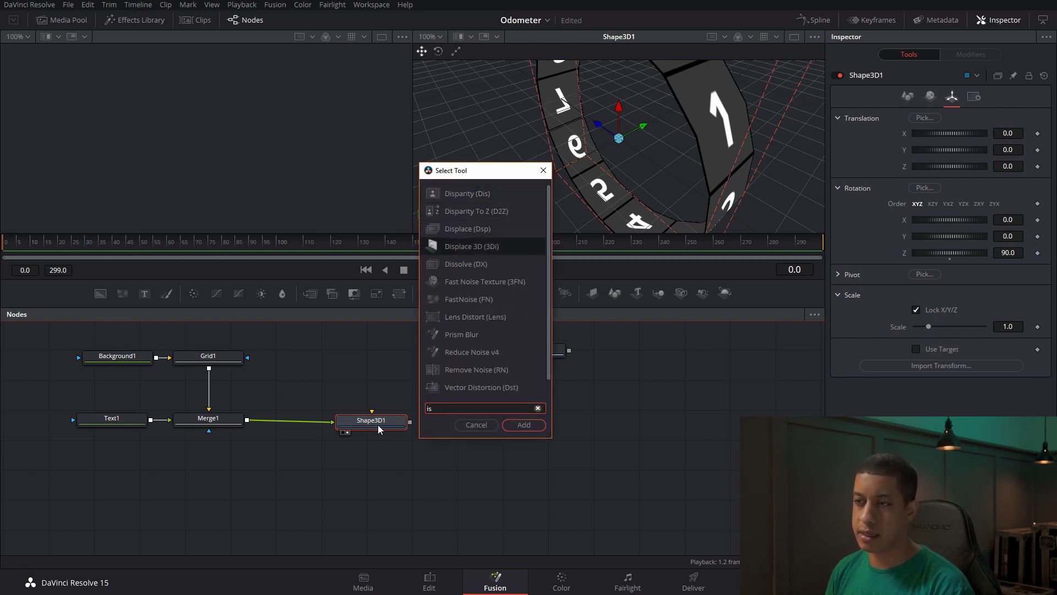
key("Return")
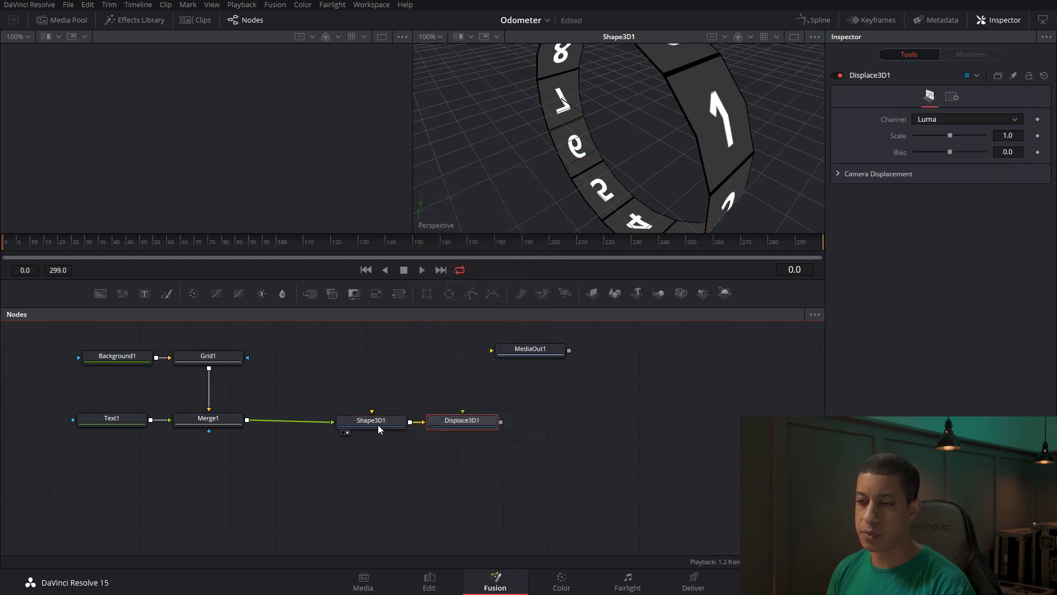
left_click_drag(431, 435, 364, 492)
Connect the Grid node's output to the Displace 3D node as its displacement image and display the displaced ring beside the grid
left_click_drag(227, 365, 207, 197)
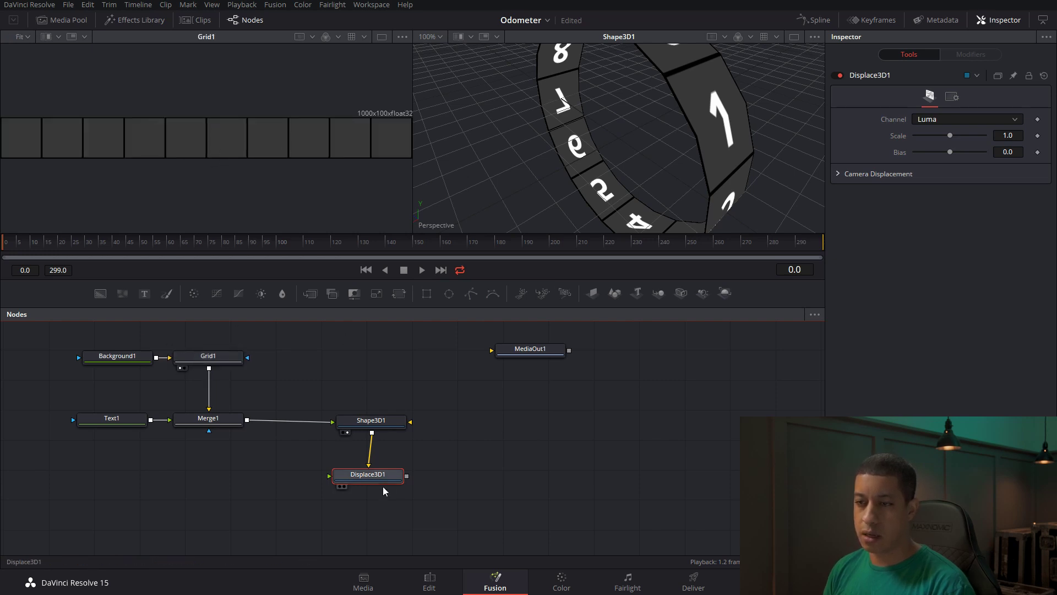
left_click_drag(209, 368, 329, 475)
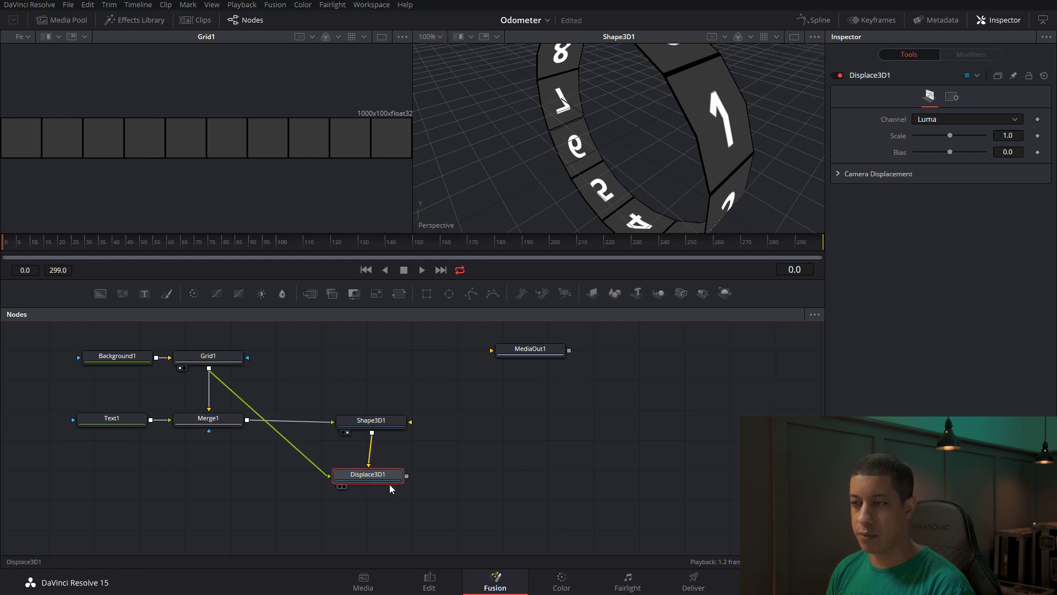
key("2")
scroll(632, 169, "down", 3)
scroll(636, 159, "up", 3)
left_click_drag(718, 118, 714, 94)
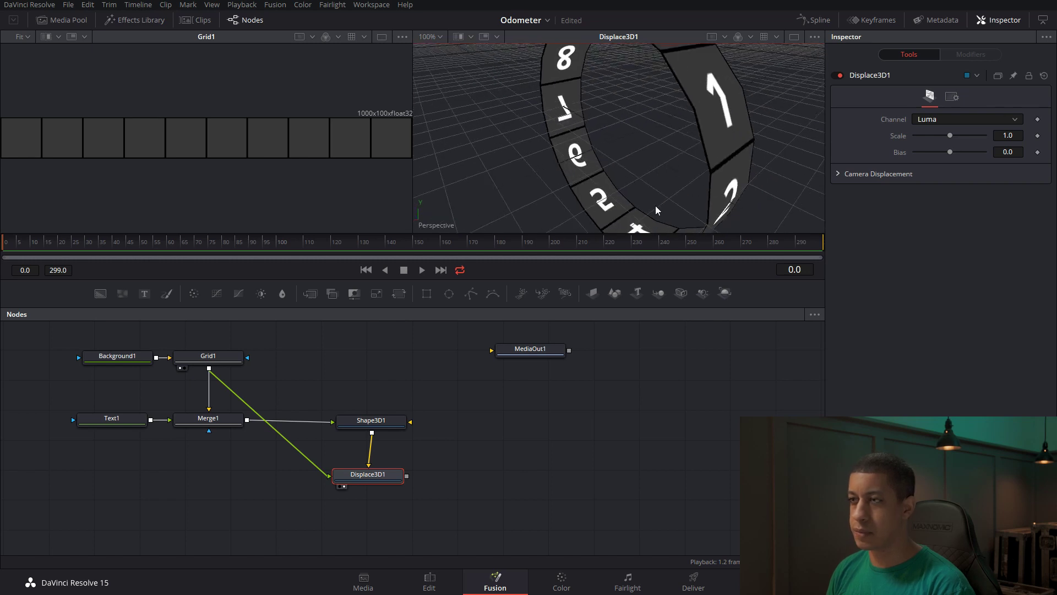
Try raising the cylinder's base subdivisions to 76 and height subdivisions to 74 to refine the displacement
left_click(385, 423)
left_click(908, 96)
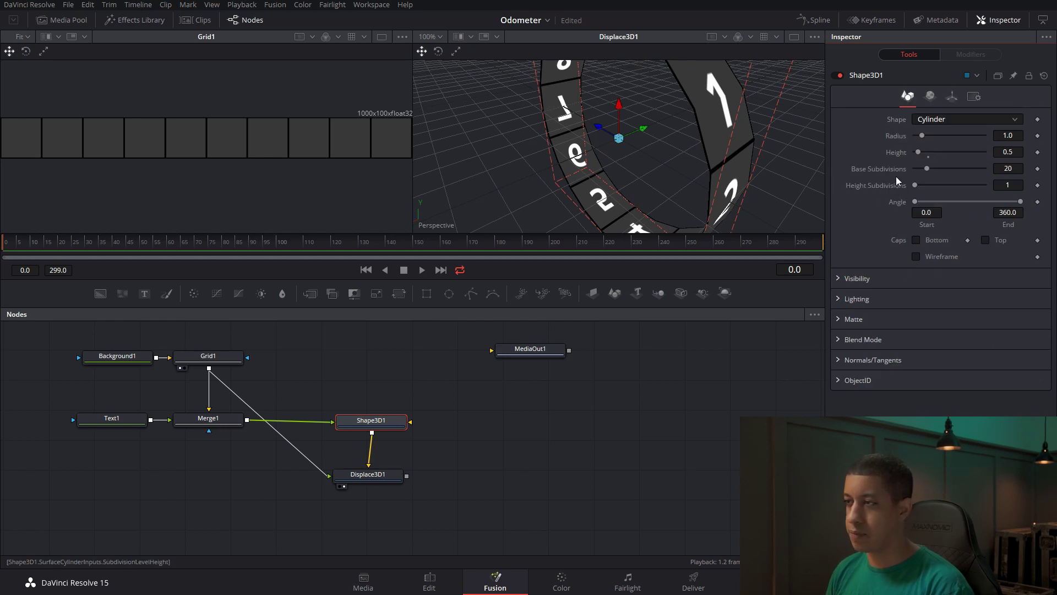
left_click_drag(914, 186, 918, 190)
left_click_drag(738, 143, 724, 188)
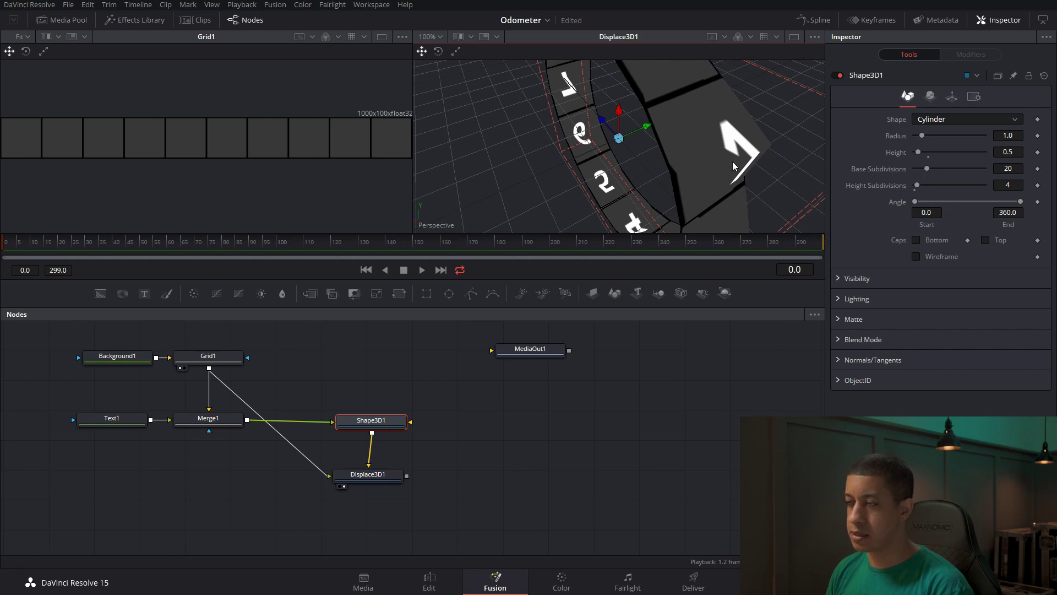
left_click_drag(926, 168, 933, 168)
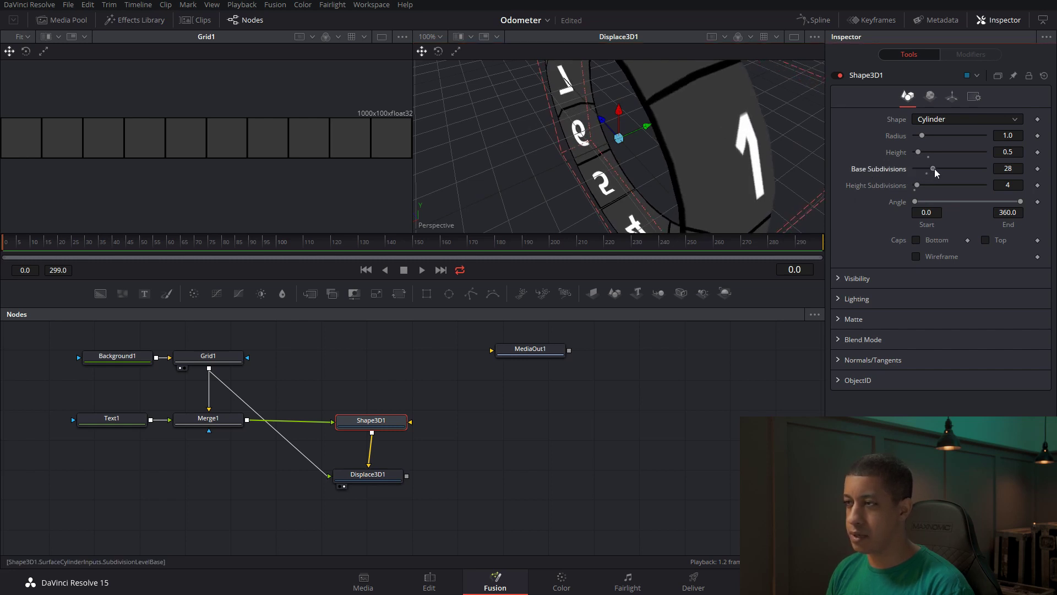
left_click_drag(767, 148, 708, 112)
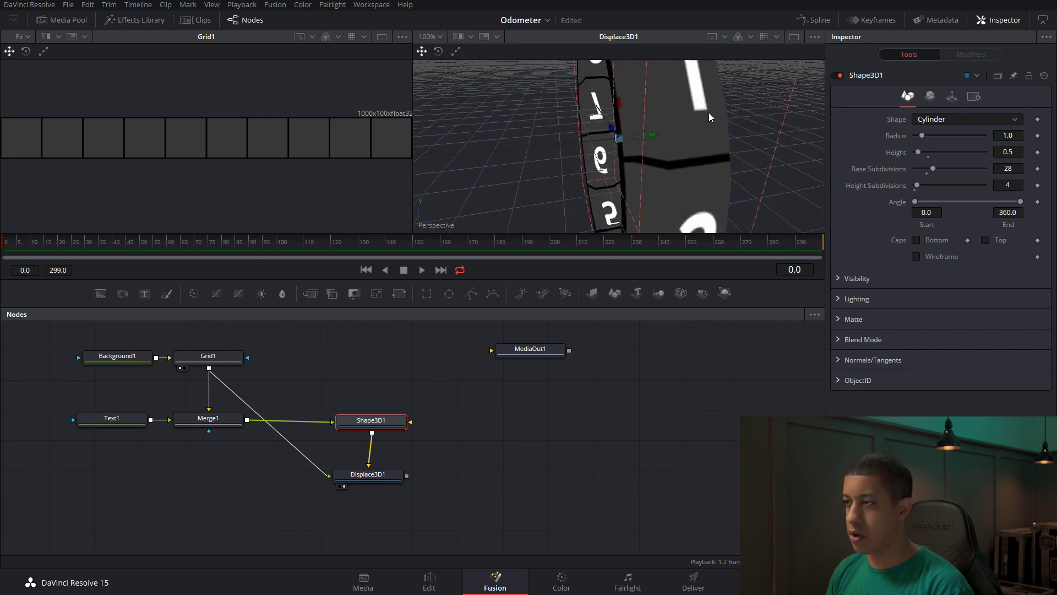
left_click_drag(936, 168, 967, 185)
left_click_drag(595, 165, 747, 194)
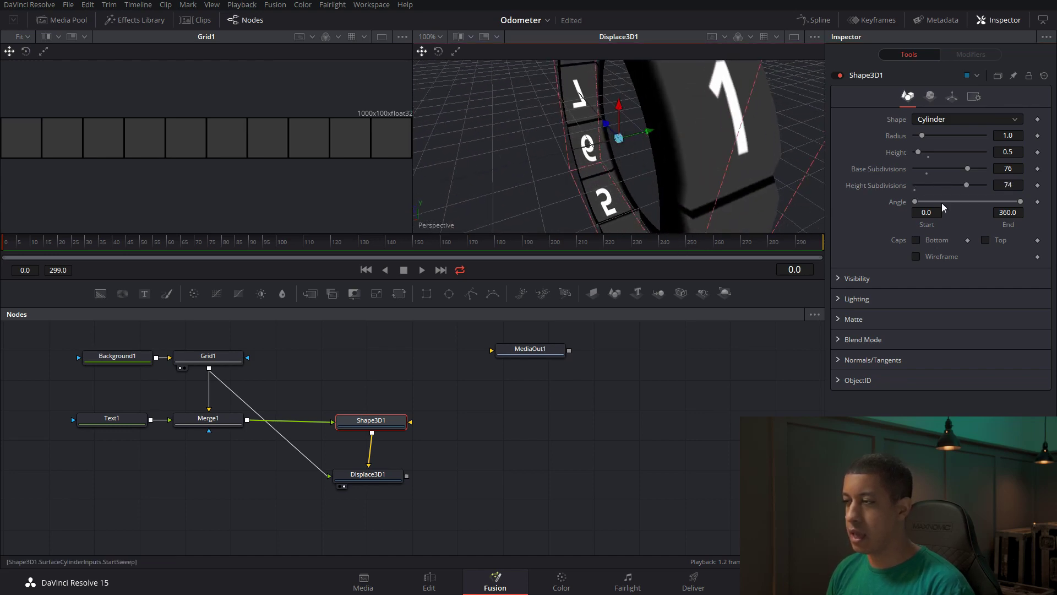
Set the cylinder's base subdivisions and height subdivisions to 400 each, and save the project
double_click(1008, 169)
type("400")
key("Tab")
type("400")
key("Tab")
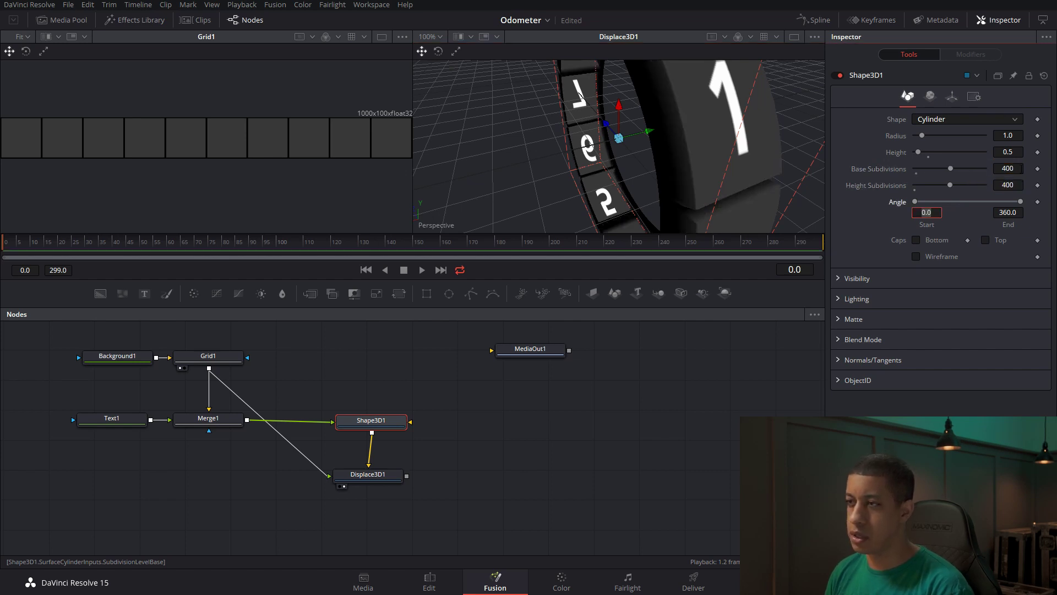
left_click_drag(709, 186, 675, 211)
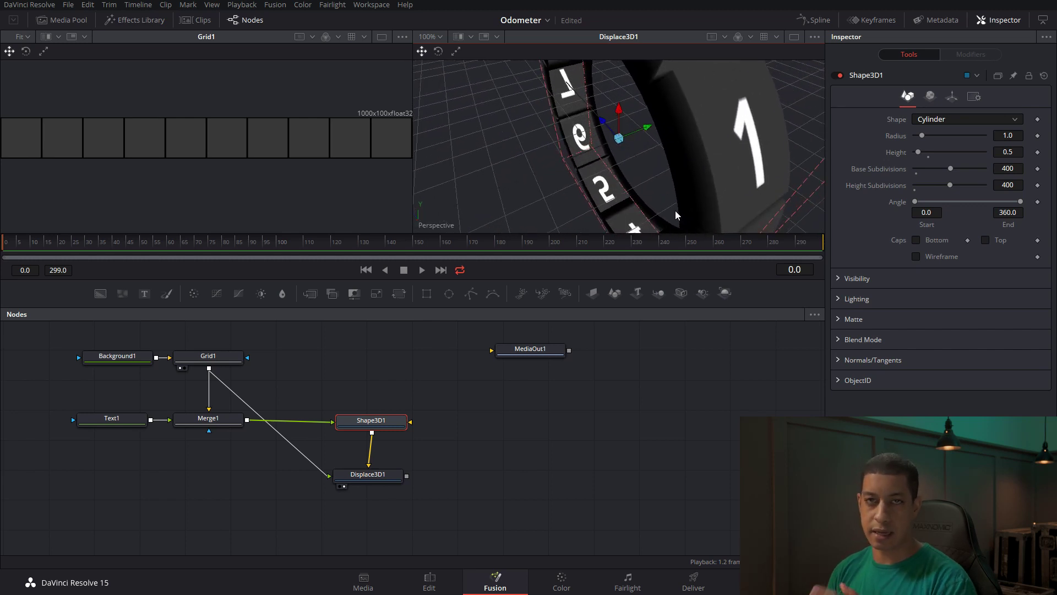
key("ctrl+s")
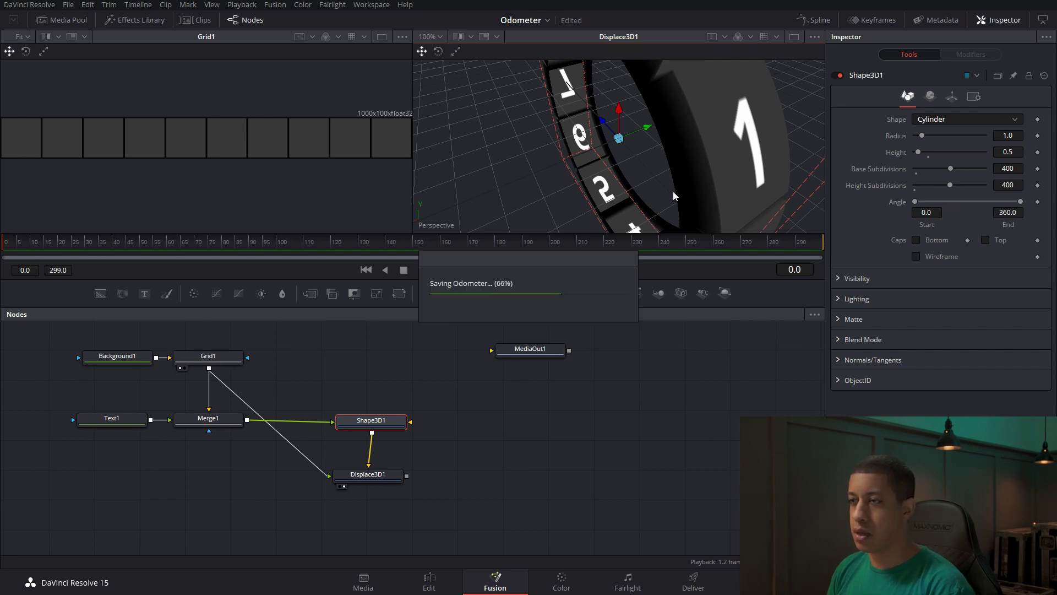
Select the Shape 3D and Displace 3D nodes together and move them closer to the digit strip's Merge node
scroll(674, 196, "down", 5)
scroll(672, 163, "up", 5)
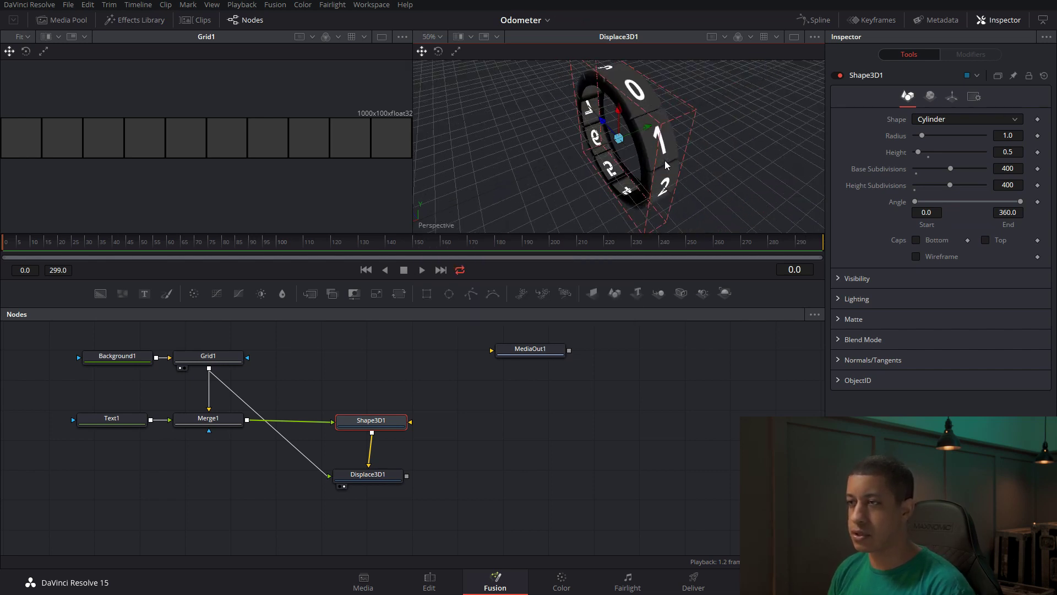
left_click_drag(682, 158, 601, 178)
left_click_drag(570, 437, 536, 449)
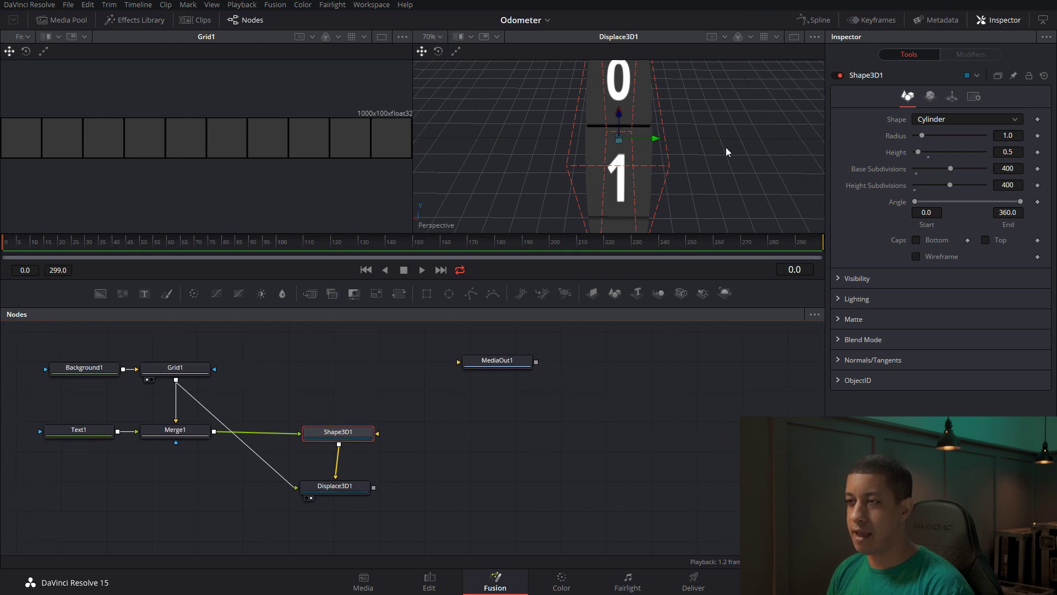
left_click(433, 432)
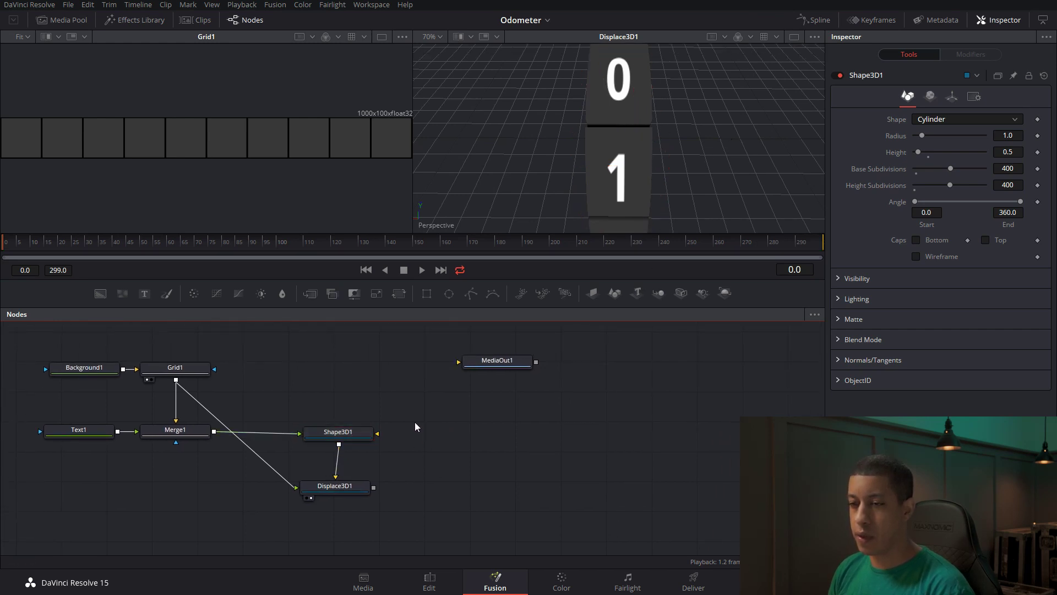
left_click_drag(355, 390, 342, 488)
left_click_drag(358, 437, 326, 438)
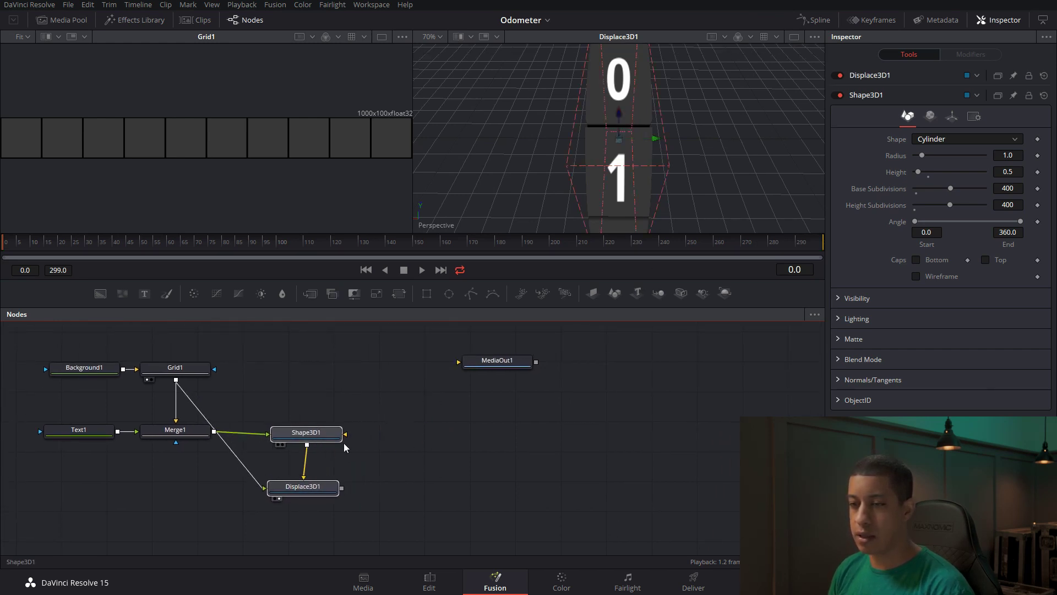
Line up all nodes to the grid and space out the Shape 3D, Displace 3D and MediaOut nodes
right_click(472, 404)
left_click(561, 463)
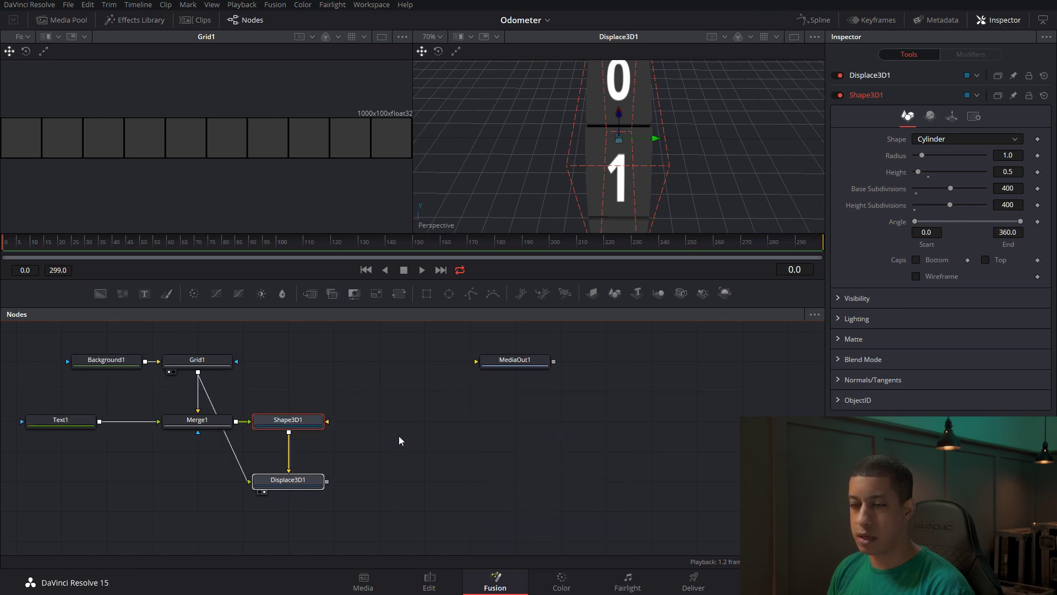
right_click(456, 439)
mouse_move(577, 289)
left_click(641, 295)
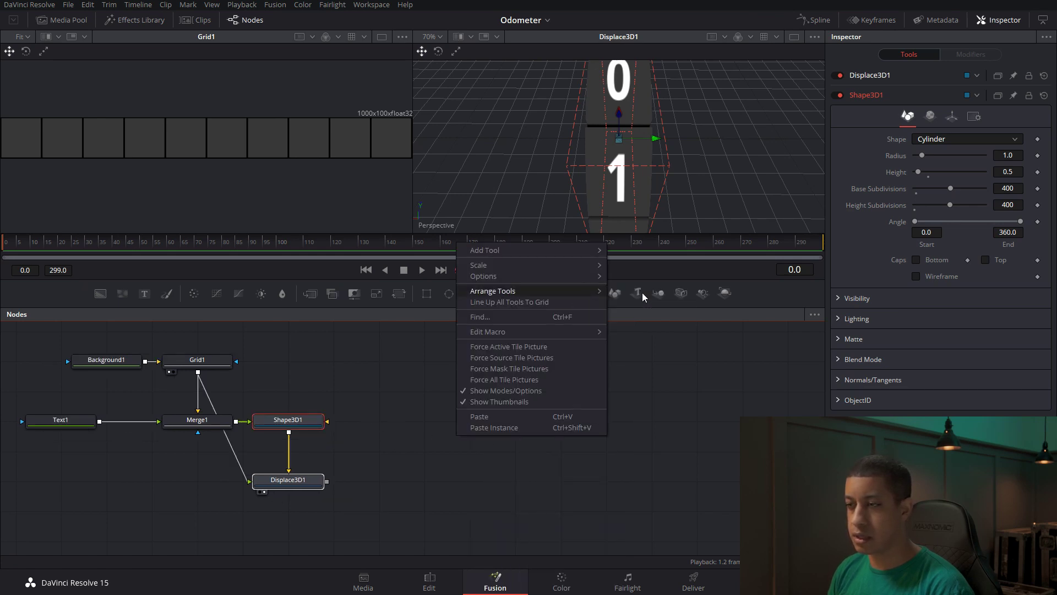
left_click_drag(303, 427, 354, 431)
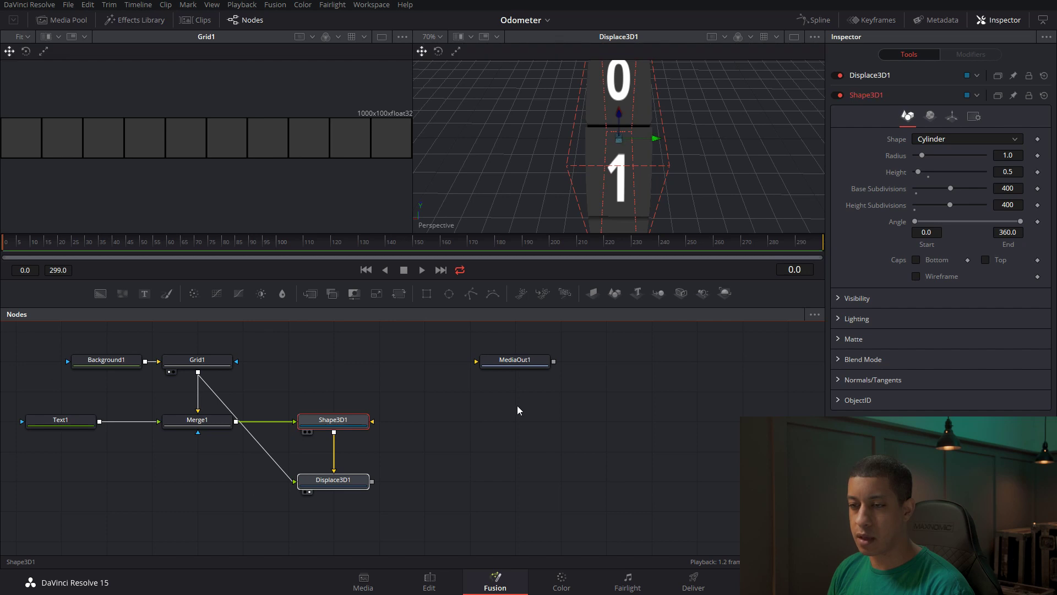
left_click_drag(528, 364, 619, 365)
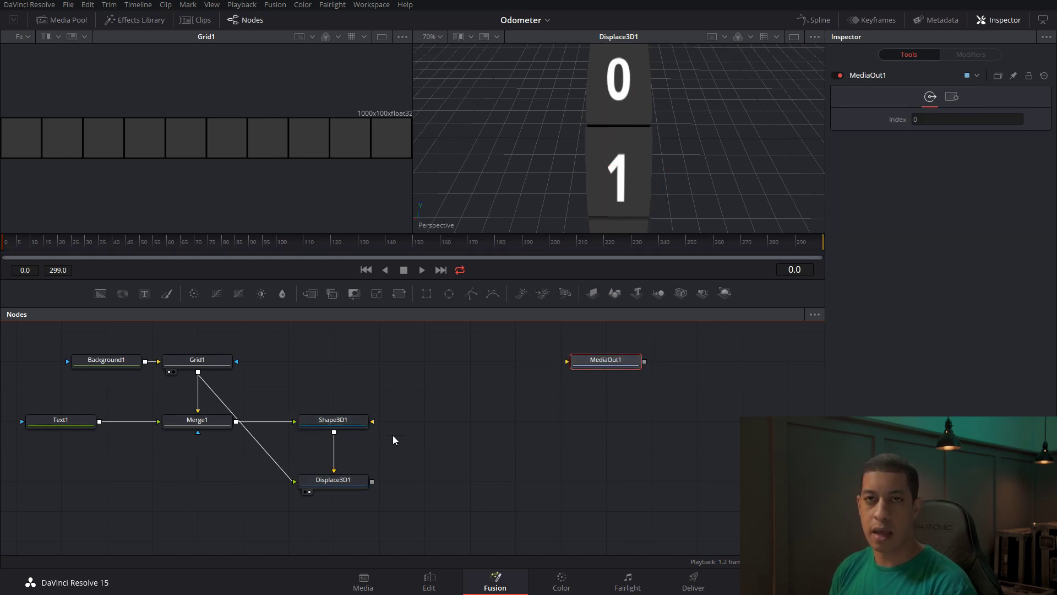
Add a Transform 3D node and place it beside the Displace 3D node
left_click(519, 464)
key("shift+space")
type("this")
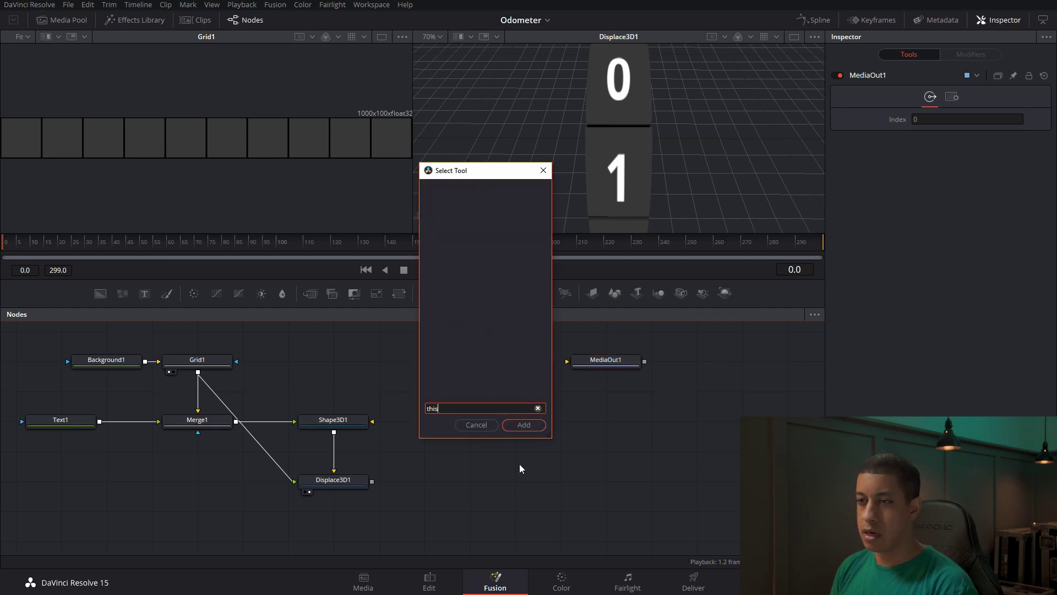
key("BackSpace")
key("BackSpace")
key("BackSpace")
type("this")
key("BackSpace")
key("BackSpace")
key("BackSpace")
key("BackSpace")
type("tran")
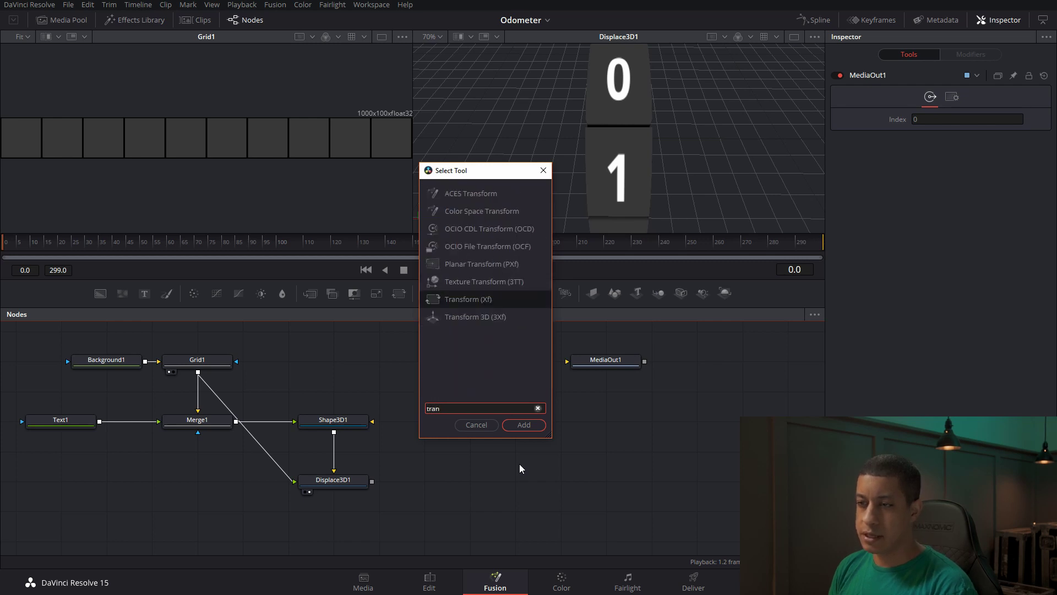
key("Down")
key("Return")
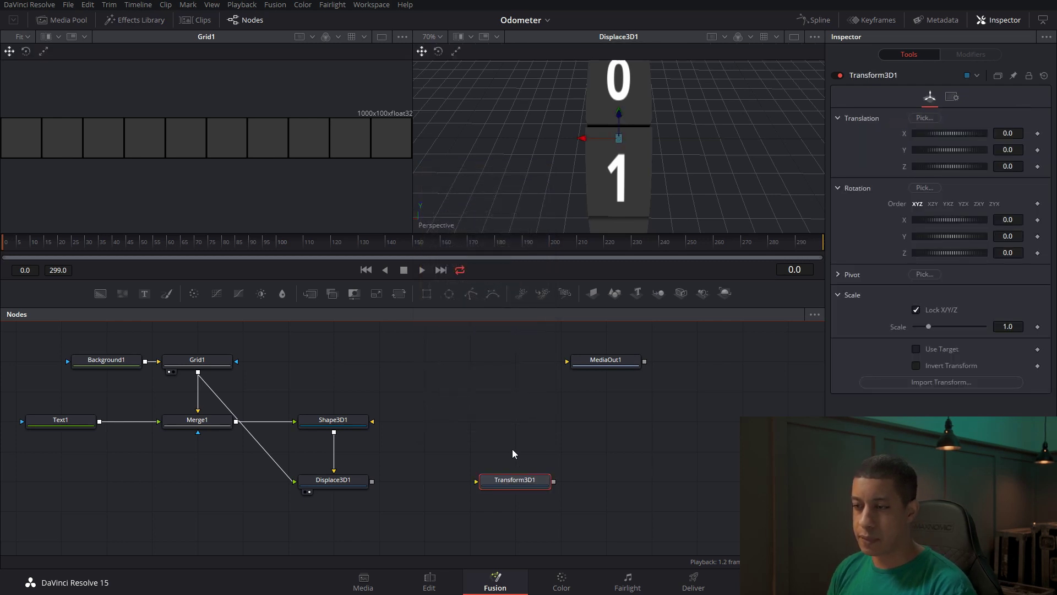
left_click_drag(524, 481, 479, 480)
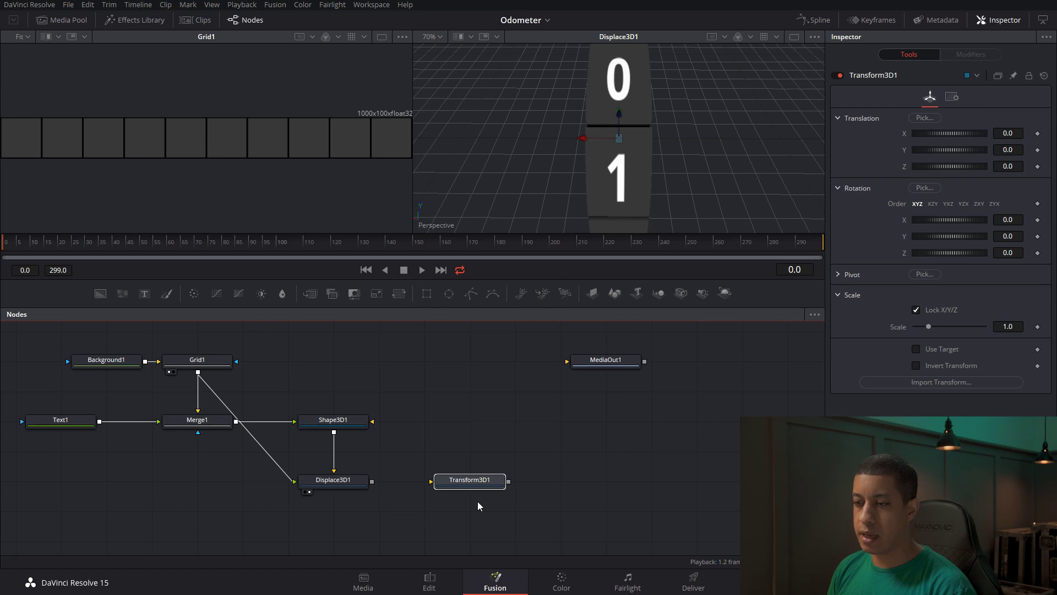
Duplicate the Transform 3D node twice and stack the three nodes in a column
key("ctrl+c")
key("ctrl+v")
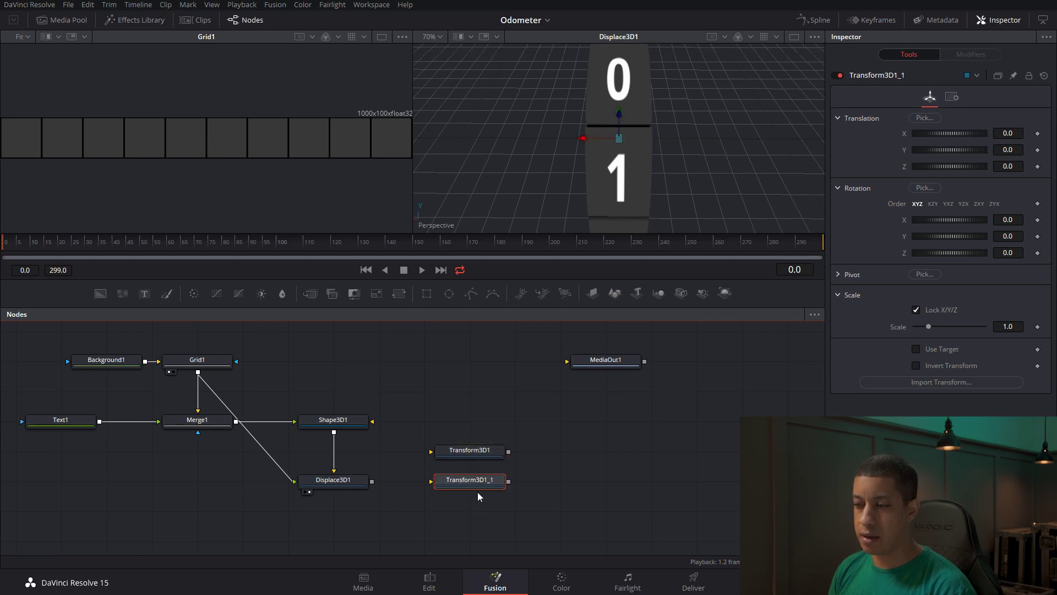
key("ctrl+v")
left_click_drag(562, 484, 467, 520)
left_click(468, 528)
Connect the Displace 3D node's output to each of the three Transform 3D nodes
left_click(340, 485)
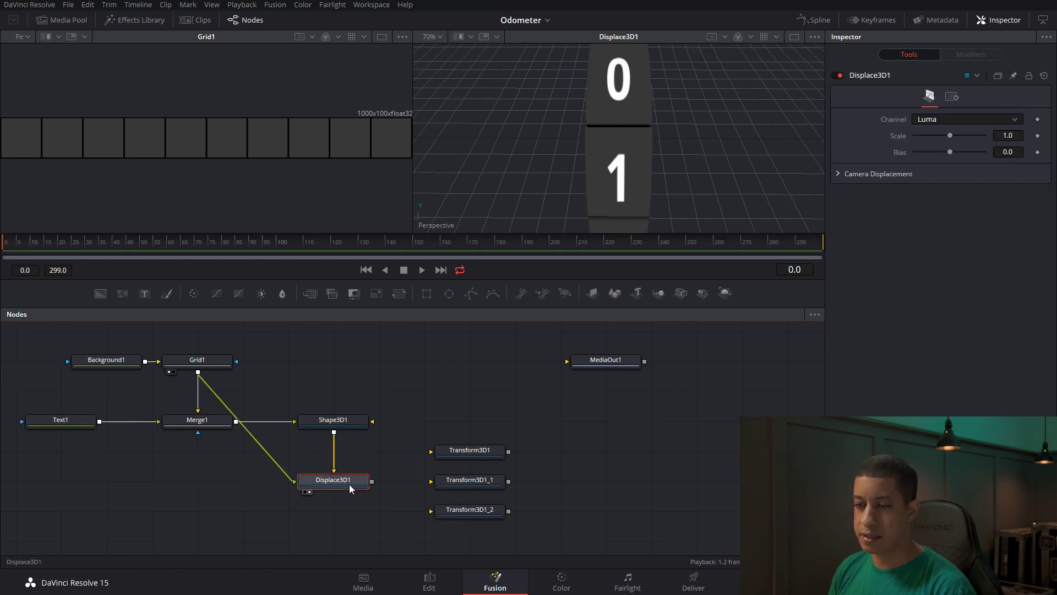
left_click_drag(372, 481, 462, 445)
left_click_drag(373, 481, 432, 511)
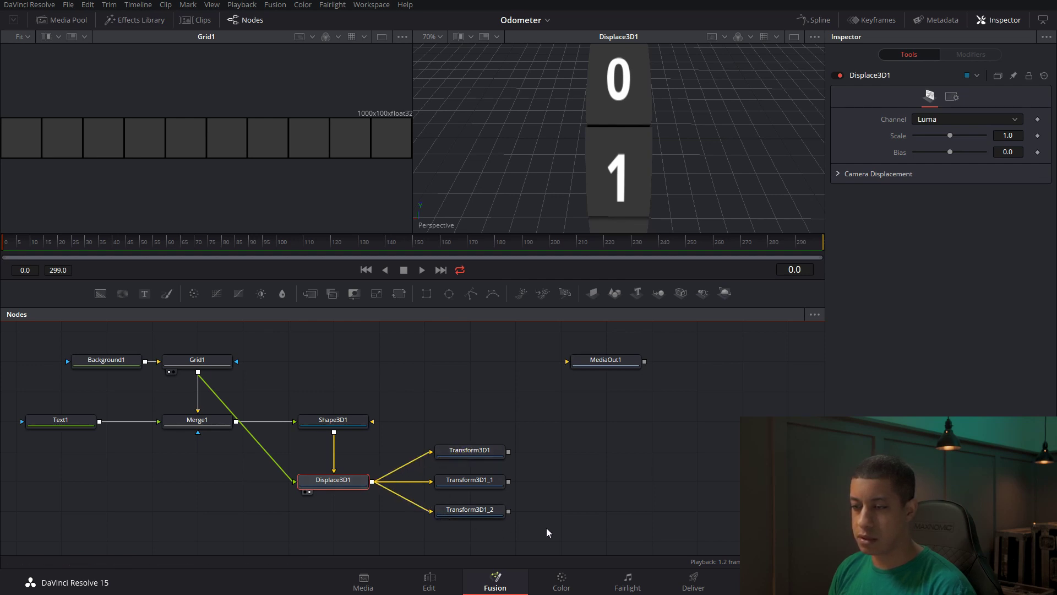
Feed all three Transform 3D nodes into a new Merge 3D node and display the merged scene
scroll(546, 528, "right", 2)
left_click_drag(465, 448, 616, 478)
key("2")
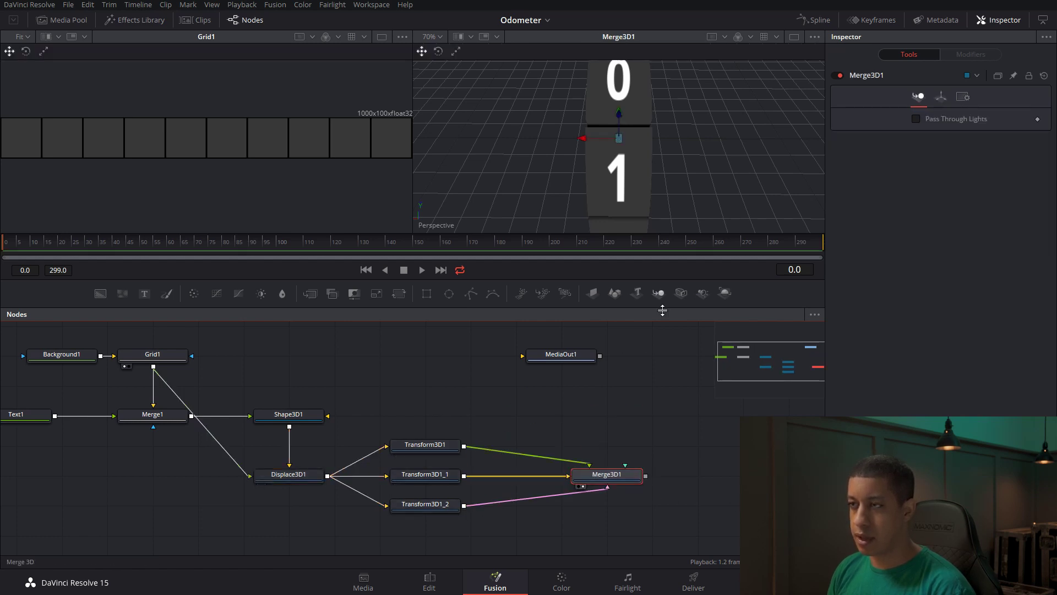
scroll(670, 187, "down", 3)
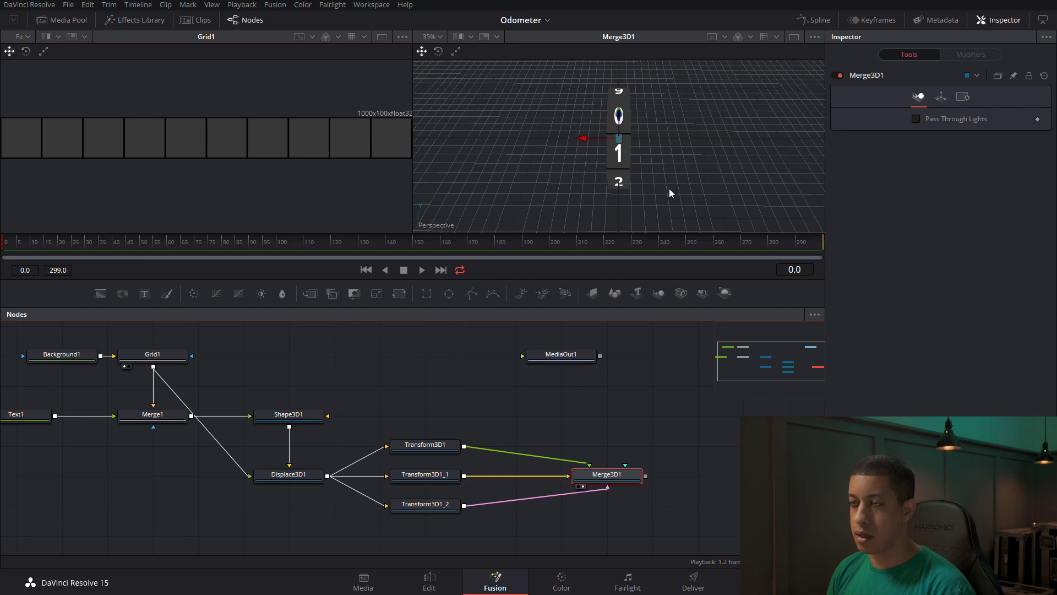
Set the Transform3D1 node's X translation to 0.5
left_click(435, 450)
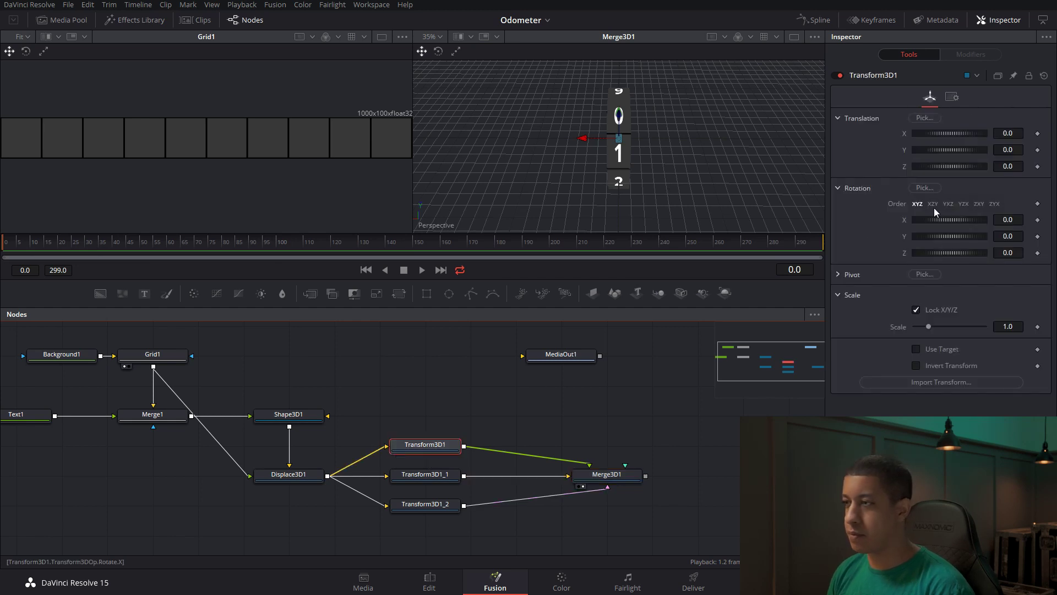
left_click_drag(947, 169, 945, 169)
key("ctrl+z")
mouse_move(956, 133)
left_mouse_down()
mouse_move(946, 131)
mouse_move(965, 133)
left_mouse_up()
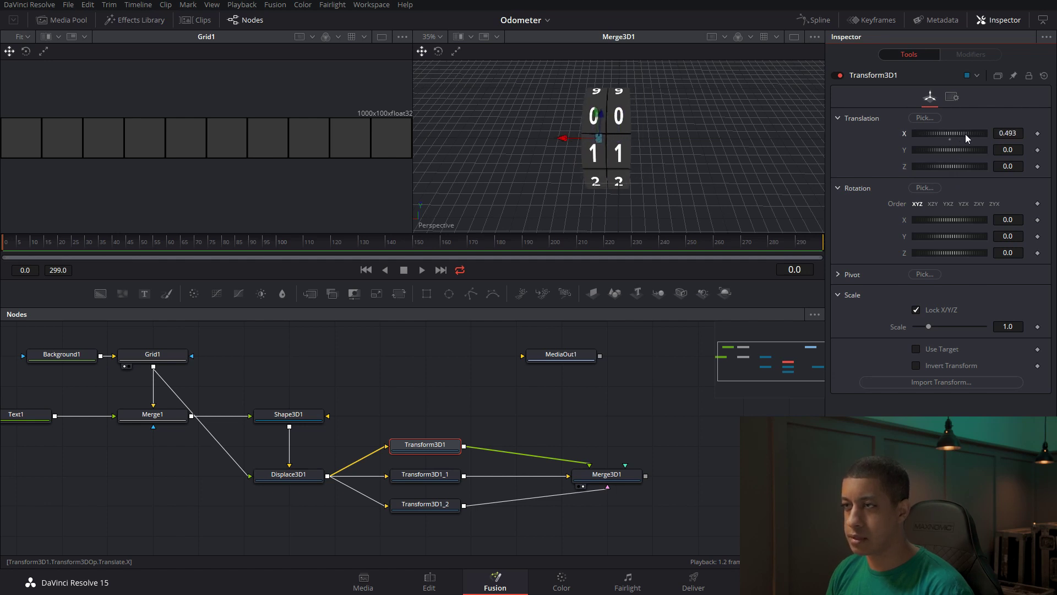
double_click(1021, 134)
type(".5")
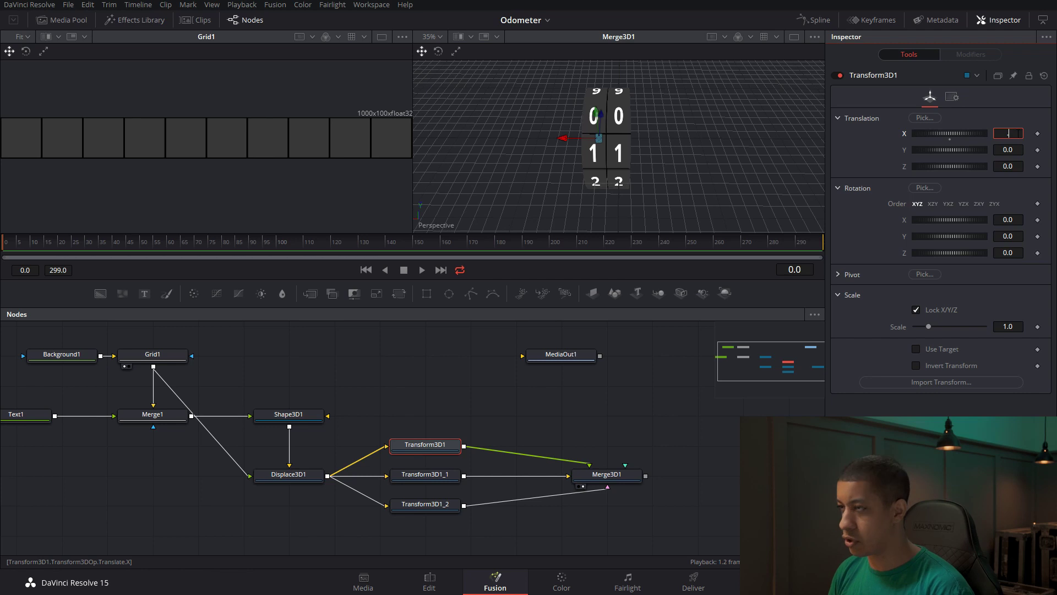
key("Tab")
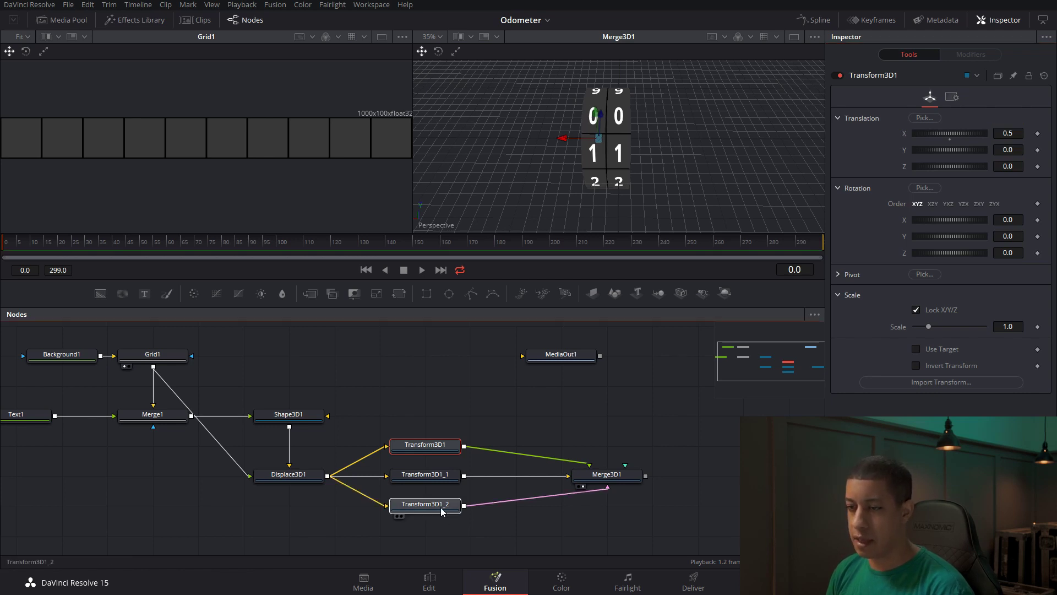
Set the Transform3D1_2 node's X translation to -0.5
left_click(441, 506)
double_click(1012, 134)
type("-.5")
key("Tab")
left_click(605, 385)
left_click_drag(682, 163, 626, 197)
scroll(669, 113, "up", 2)
scroll(668, 114, "up", 2)
Try rotating the Transform3D1 wheel about its Y and X axes, and reset both rotations
left_click(428, 447)
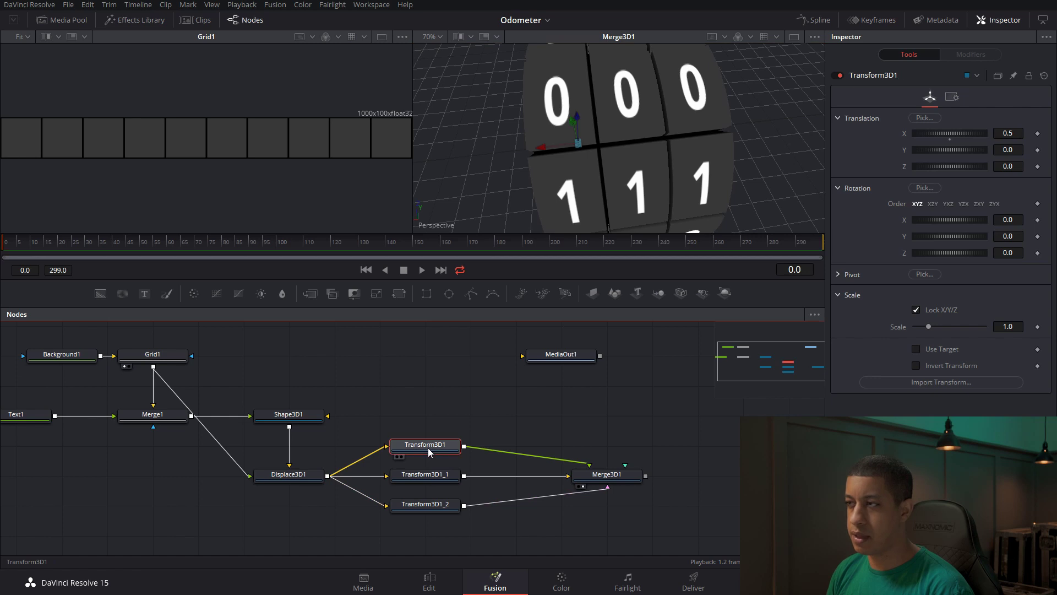
left_click_drag(970, 236, 935, 226)
left_click(951, 243)
left_click_drag(732, 124, 702, 182)
left_click_drag(943, 220, 868, 225)
left_click_drag(730, 152, 702, 167)
double_click(960, 226)
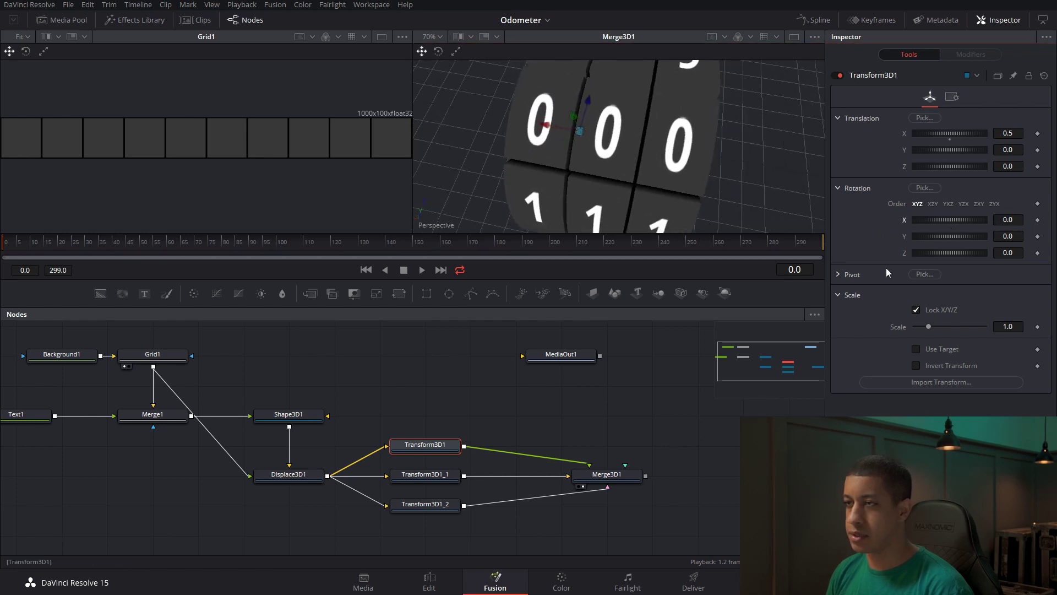
Save the project, and add a Camera 3D and a Renderer 3D node beyond the Merge 3D node
key("ctrl+s")
left_click_drag(721, 484, 580, 505)
left_click_drag(671, 441, 599, 432)
left_click_drag(687, 292, 540, 435)
left_click_drag(727, 294, 711, 478)
left_click_drag(571, 538, 580, 501)
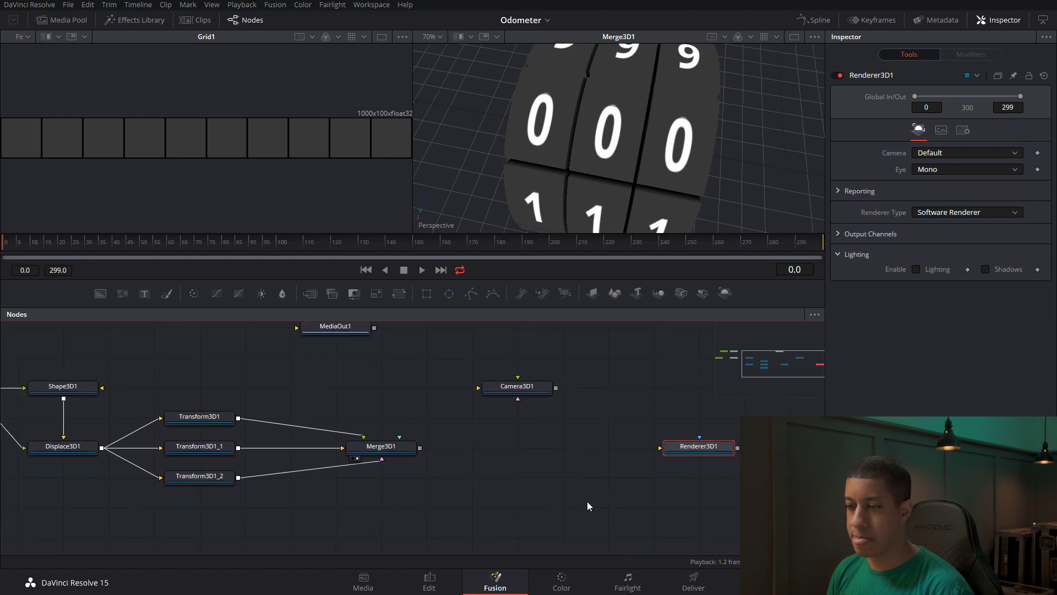
Connect the camera to Merge 3D and Merge 3D to the Renderer 3D, displaying the render beside the 3D scene
left_click_drag(523, 416, 688, 457)
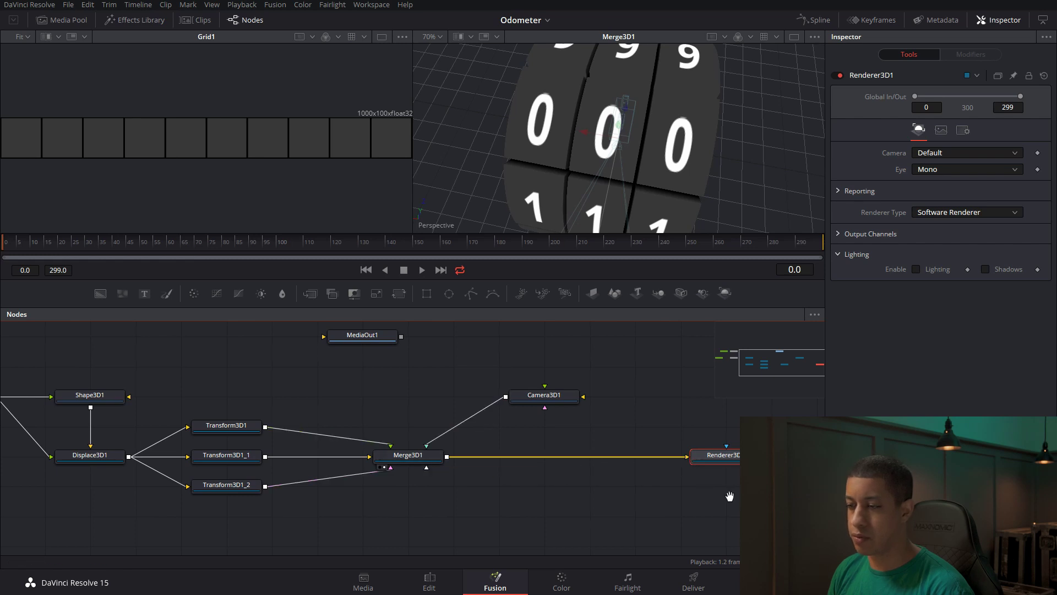
key("2")
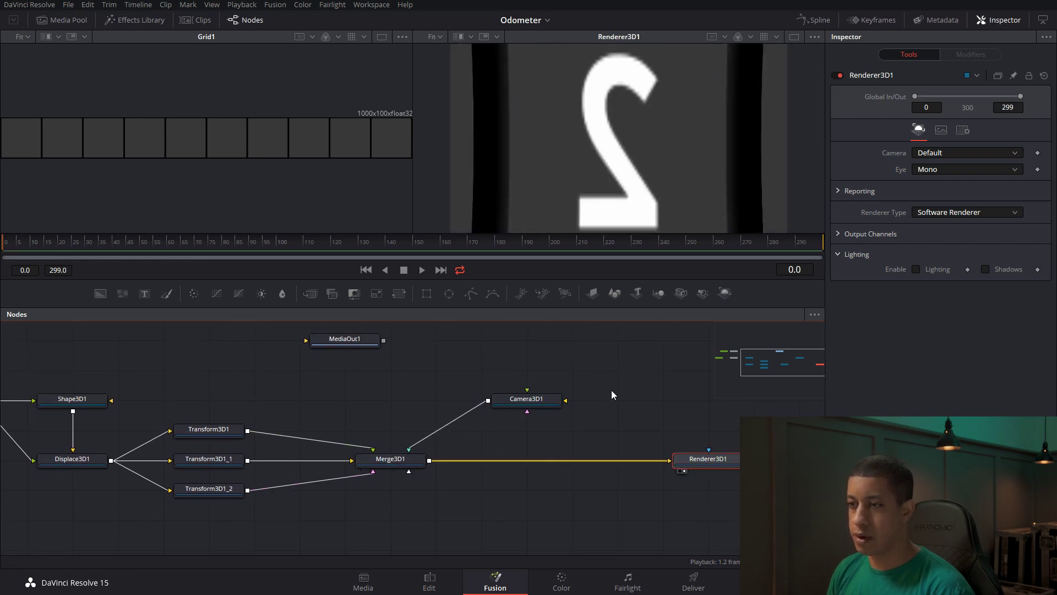
left_click_drag(399, 456, 352, 187)
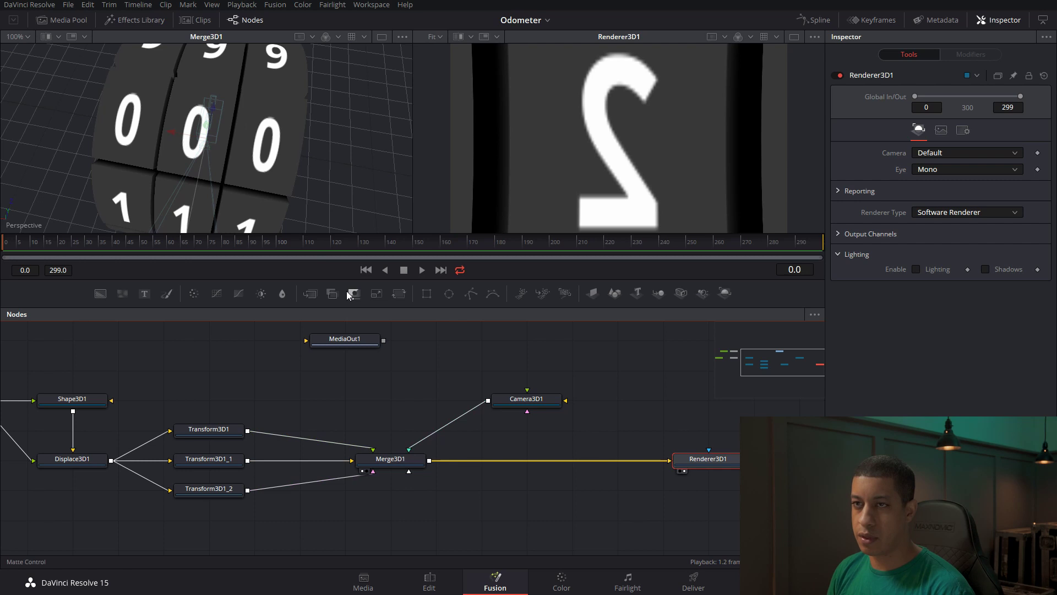
left_click_drag(270, 181, 518, 105)
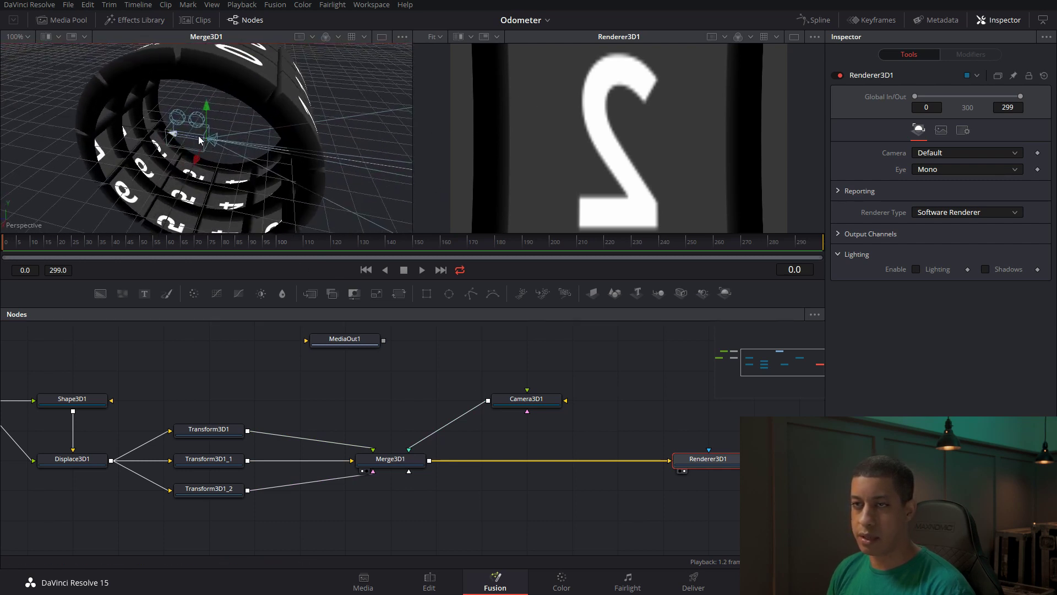
Set the camera's X rotation to -90 degrees
left_click(535, 399)
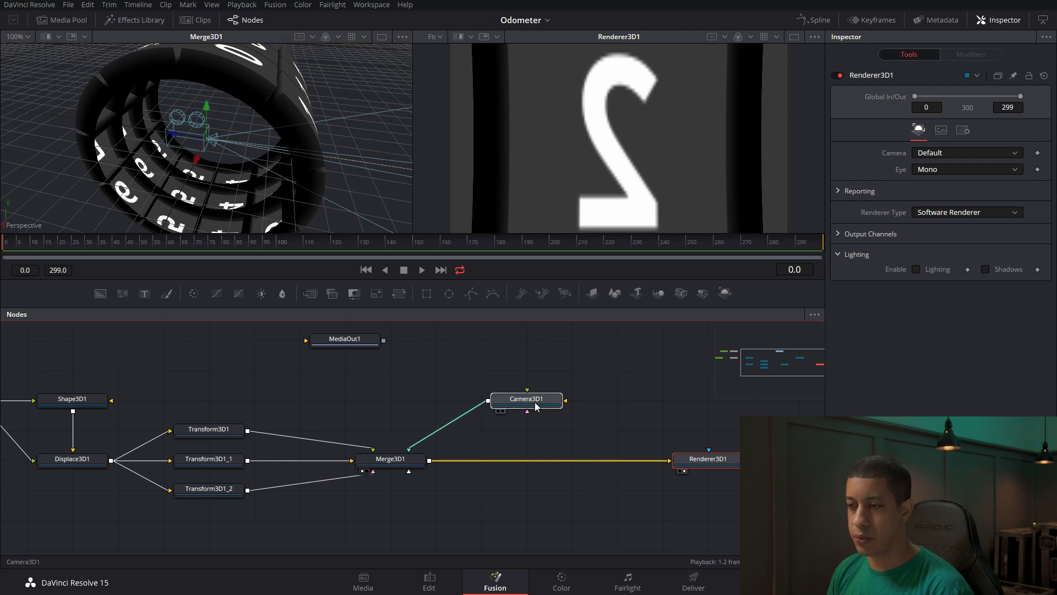
left_click(941, 97)
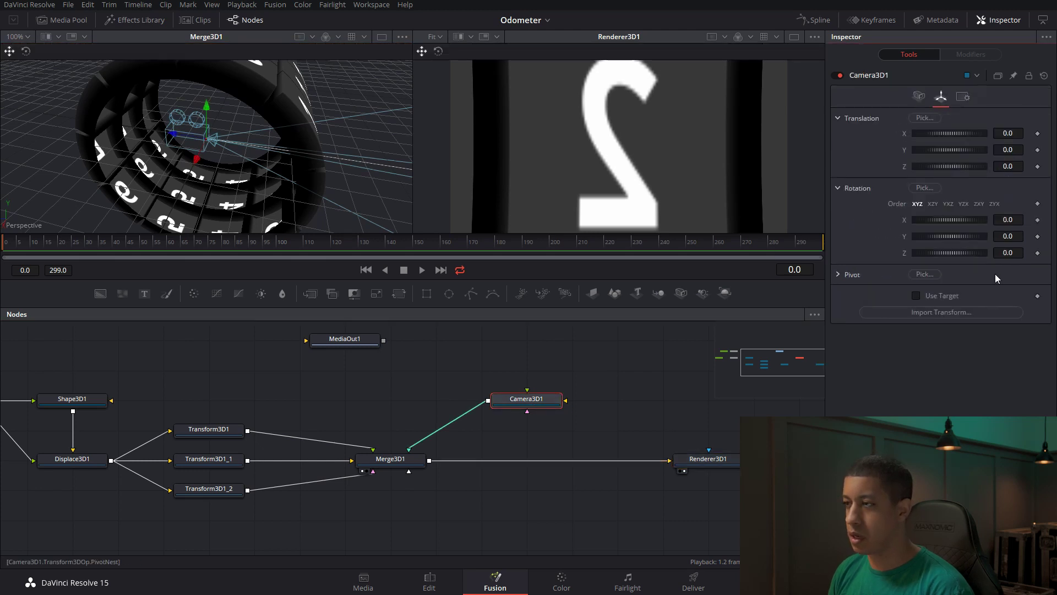
left_click_drag(961, 254, 942, 236)
key("ctrl+z")
key("ctrl+z")
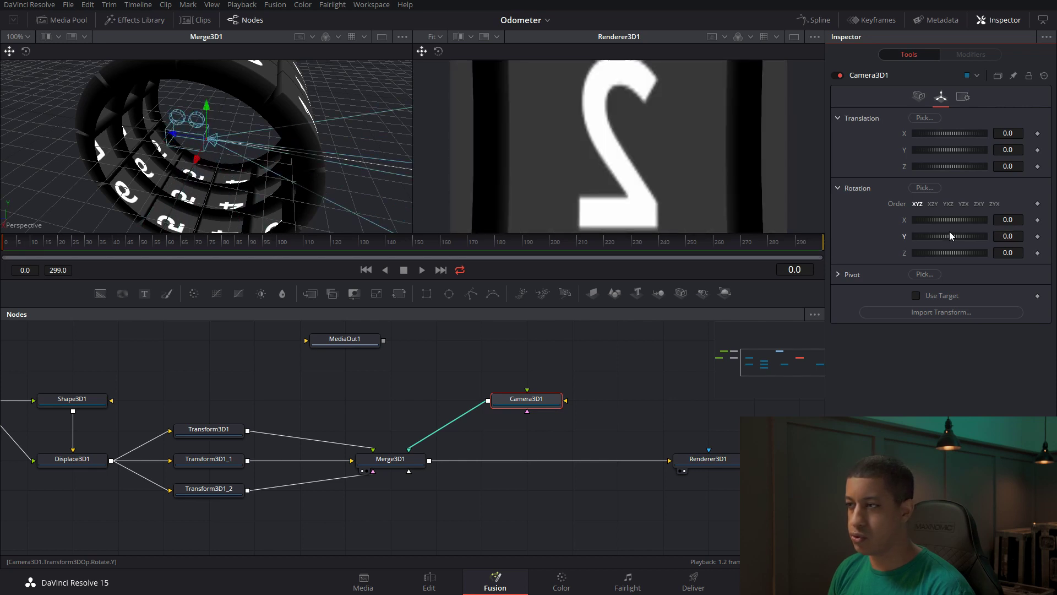
left_click_drag(952, 219, 935, 219)
left_click(1018, 219)
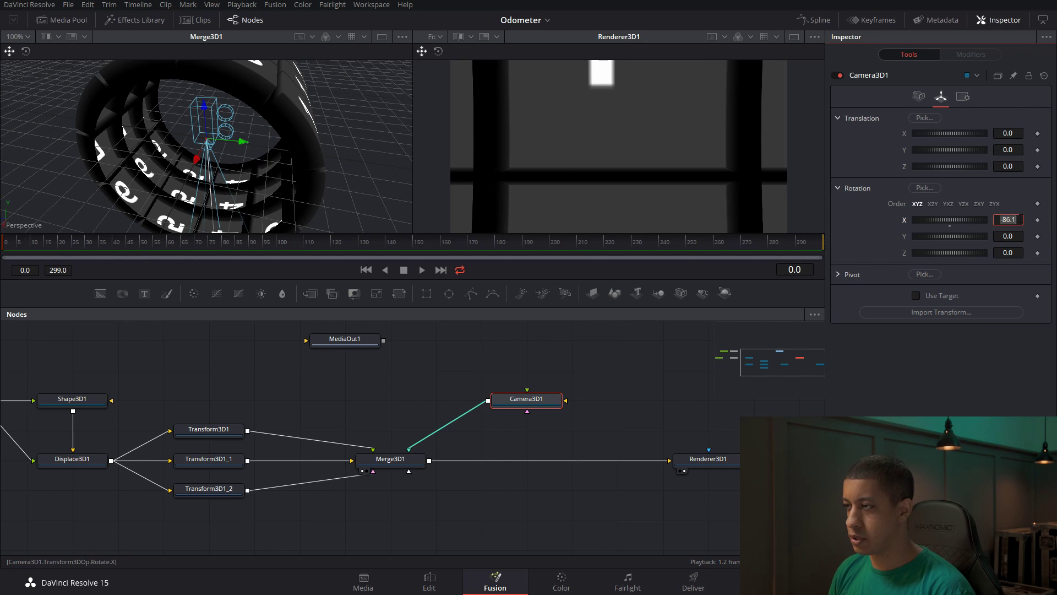
type("-90")
key("Tab")
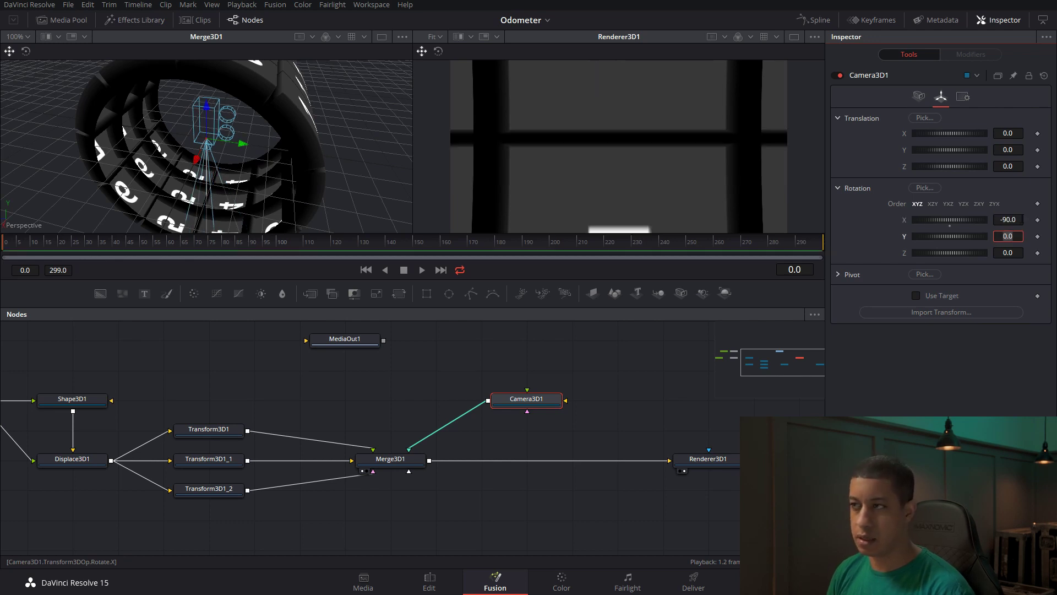
left_click_drag(958, 167, 1012, 157)
key("ctrl+z")
key("ctrl+z")
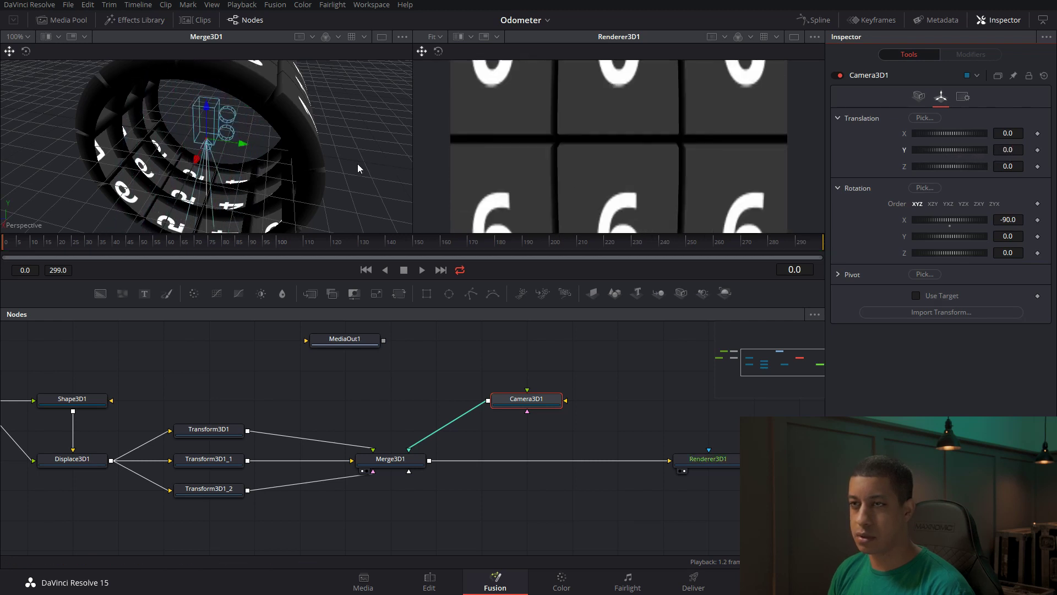
Move the camera along Y to about 5.36 and set its Y rotation to 180 degrees
scroll(312, 155, "down", 5)
left_click_drag(935, 149, 1037, 163)
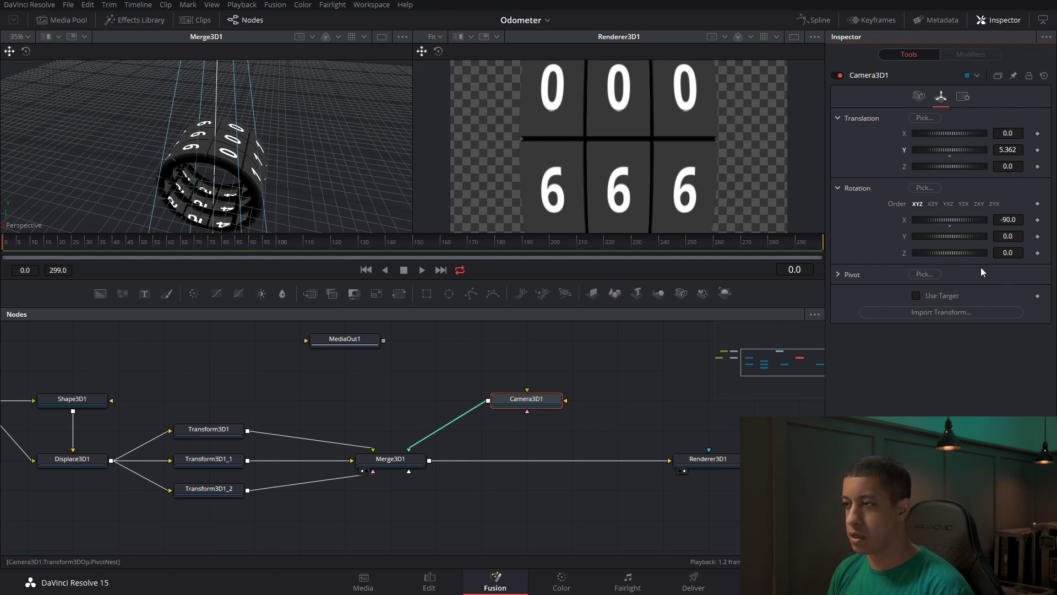
left_click_drag(951, 255, 983, 241)
left_click(950, 259)
left_click(1019, 237)
type("180")
key("Tab")
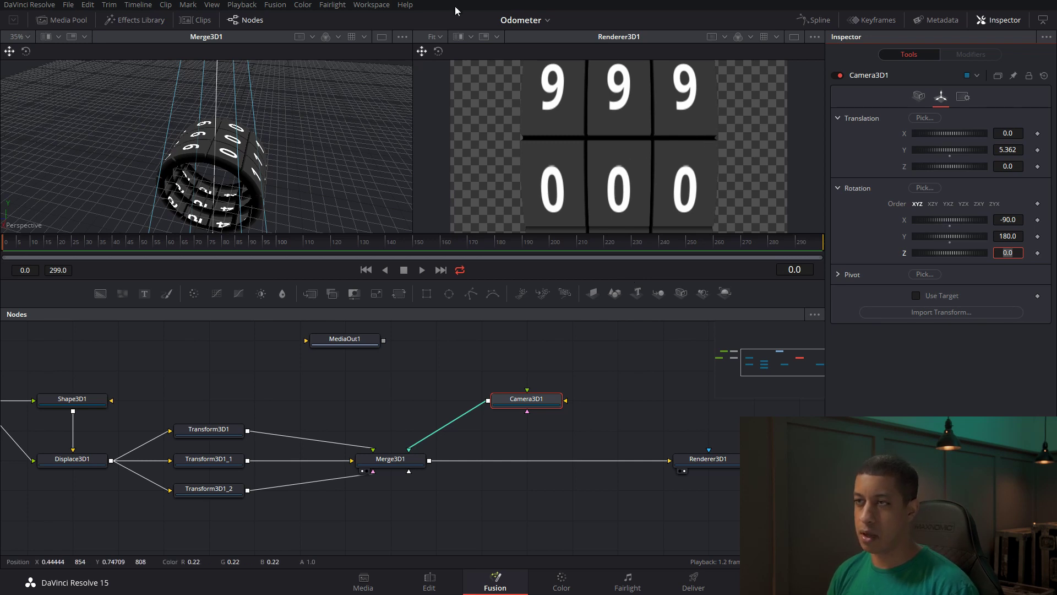
left_click(438, 37)
left_click(438, 52)
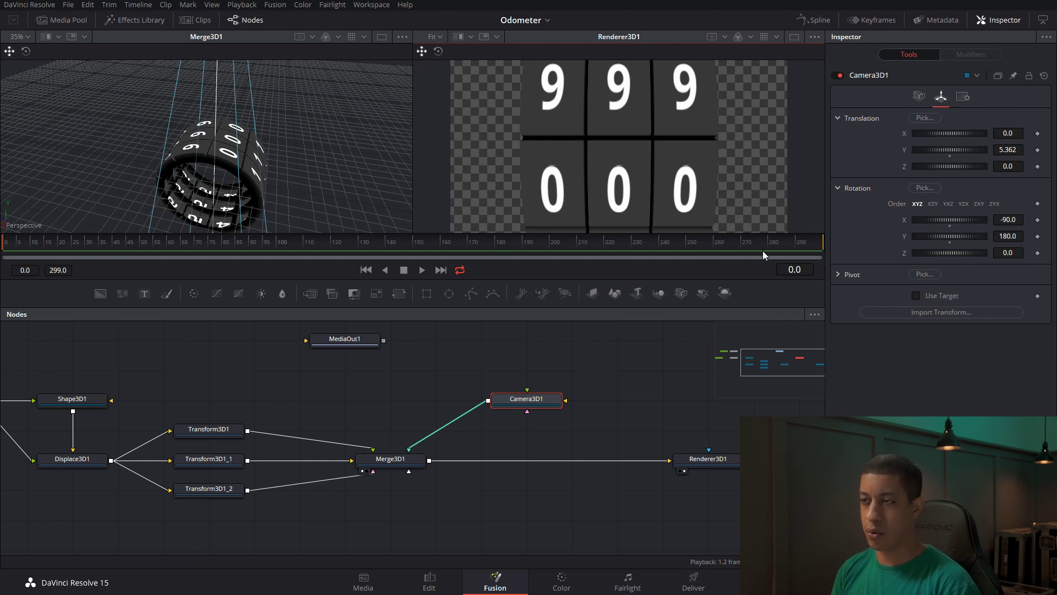
left_click(209, 429)
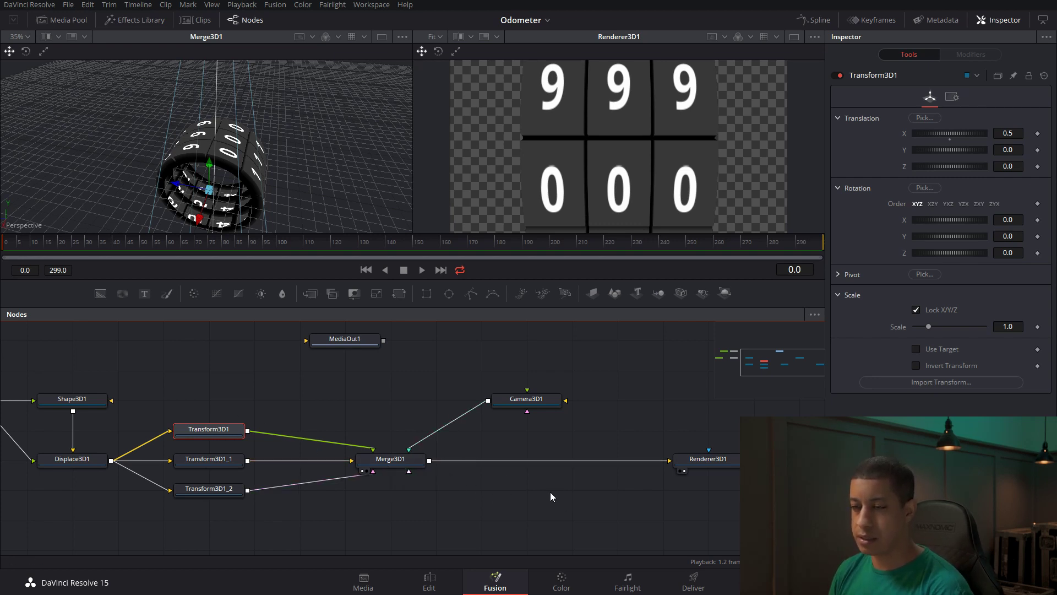
Add a second Merge 3D node in the space after Merge3D1
left_click(485, 480)
key("shift+space")
type("tran")
key("BackSpace")
key("BackSpace")
key("BackSpace")
key("BackSpace")
type("mer")
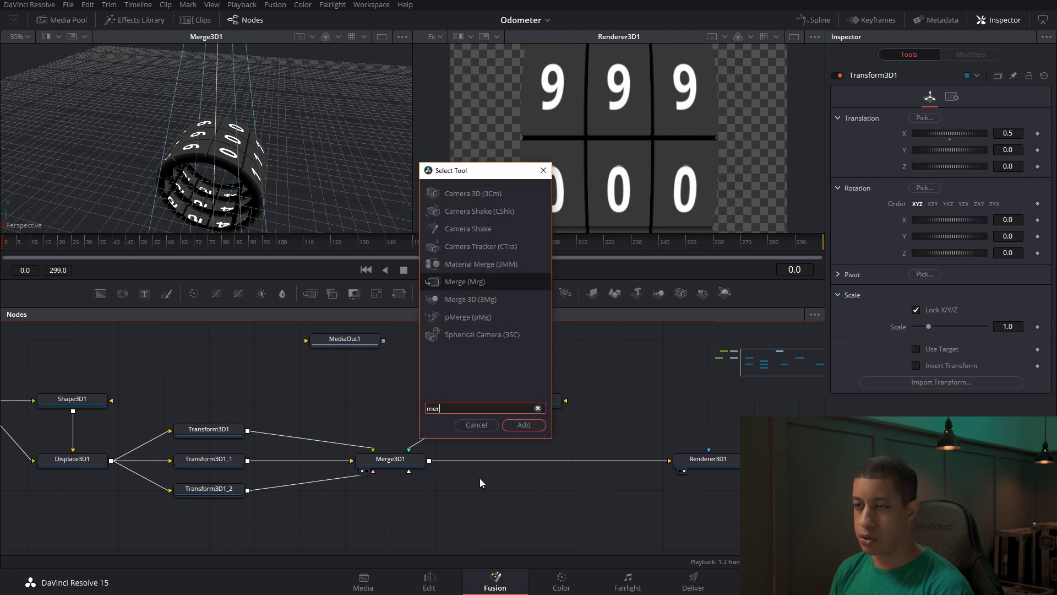
key("Down")
key("Return")
Place the new Merge 3D node in line between Merge3D1 and Renderer3D1, and reroute Camera3D1 into it instead of Merge3D1
left_click_drag(637, 465, 507, 490)
left_click_drag(435, 433, 669, 460)
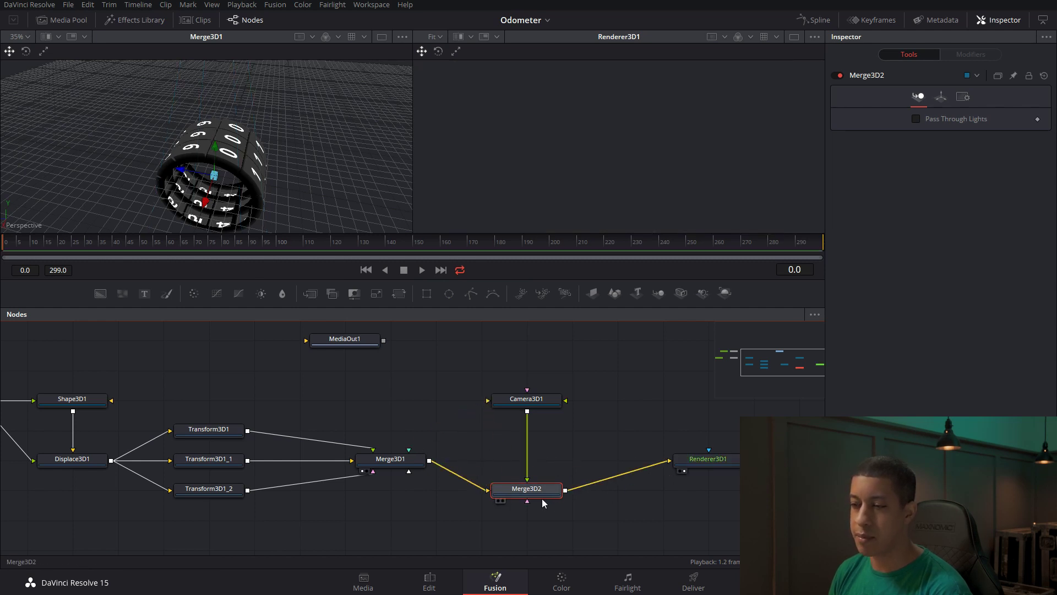
left_click_drag(583, 371, 542, 467)
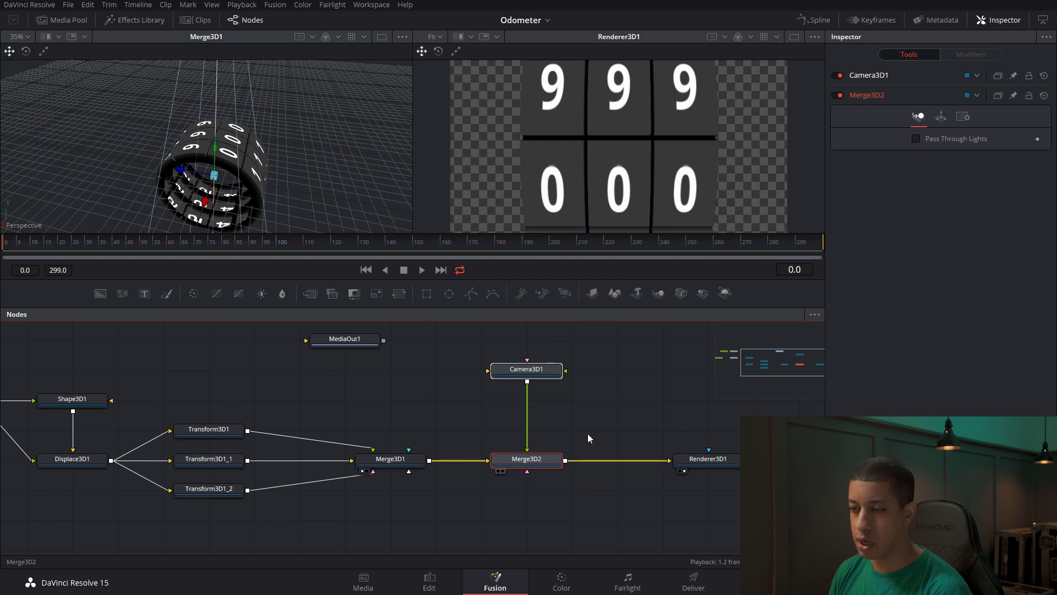
Set Merge3D1's X rotation to 18 degrees to bring the row of zeros to the middle of the render
left_click(398, 461)
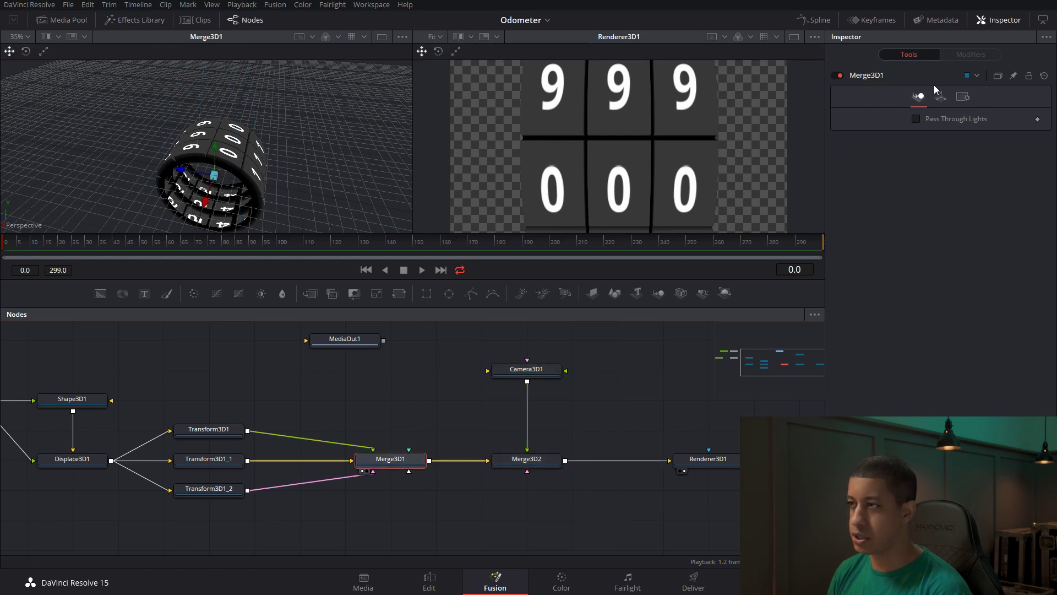
left_click(941, 97)
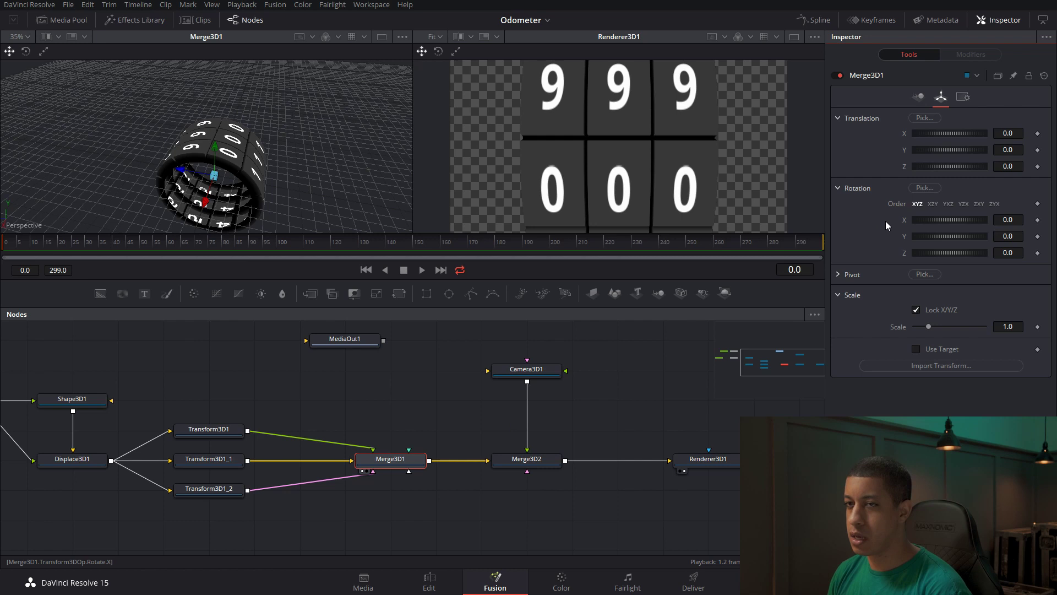
mouse_move(949, 238)
left_mouse_down()
mouse_move(959, 223)
mouse_move(945, 222)
left_mouse_up()
key("ctrl+z")
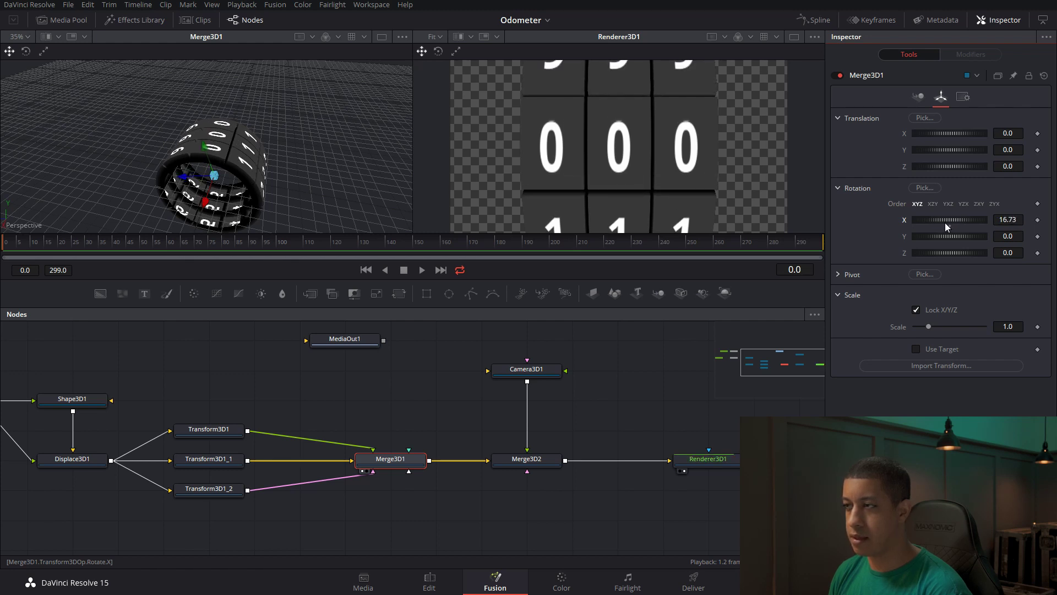
left_click(1019, 220)
type("17")
key("Tab")
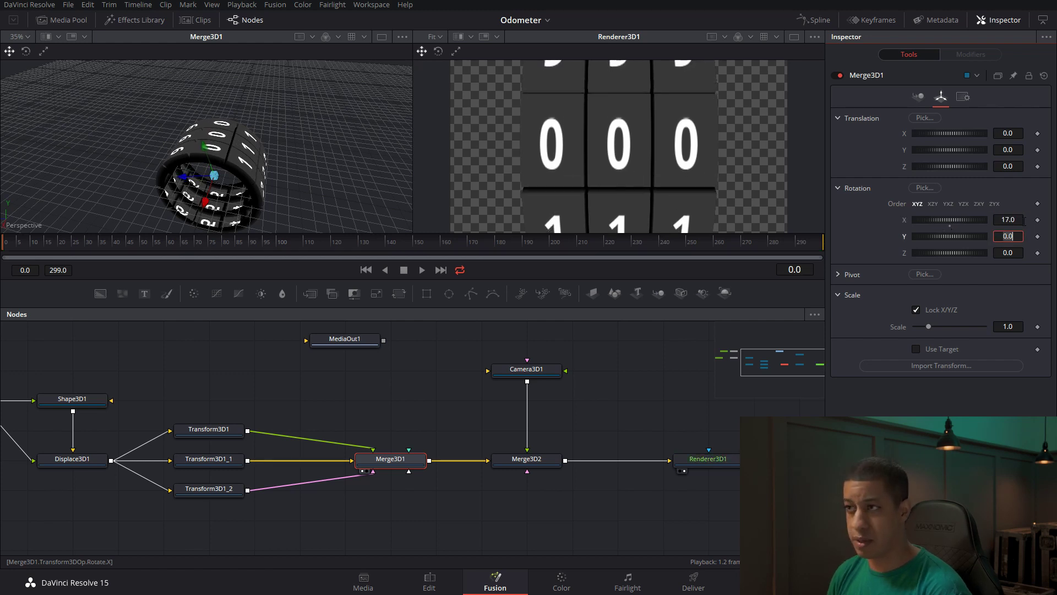
left_click(663, 356)
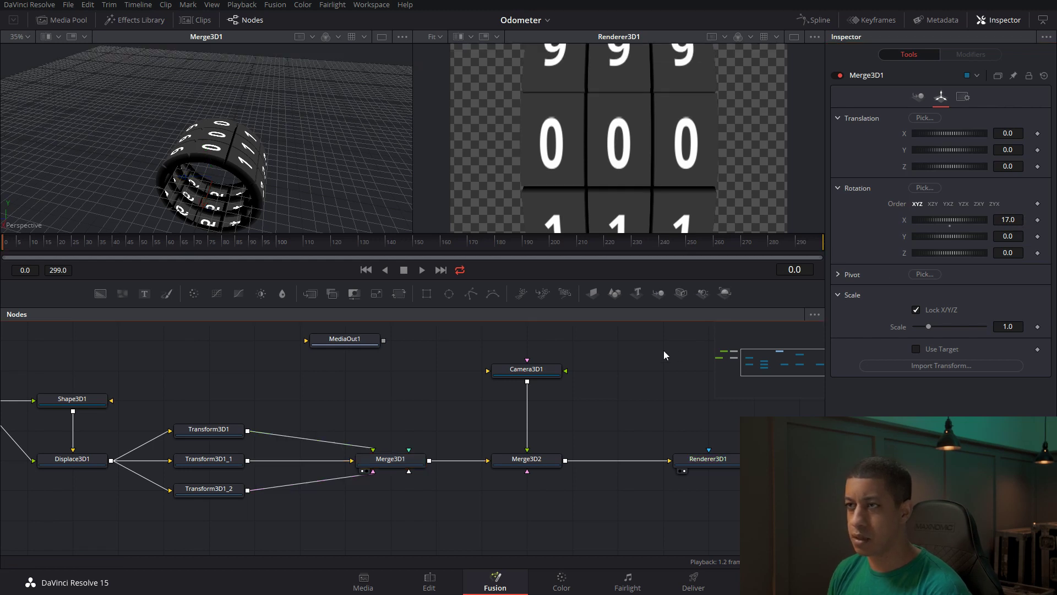
scroll(665, 143, "down", 1)
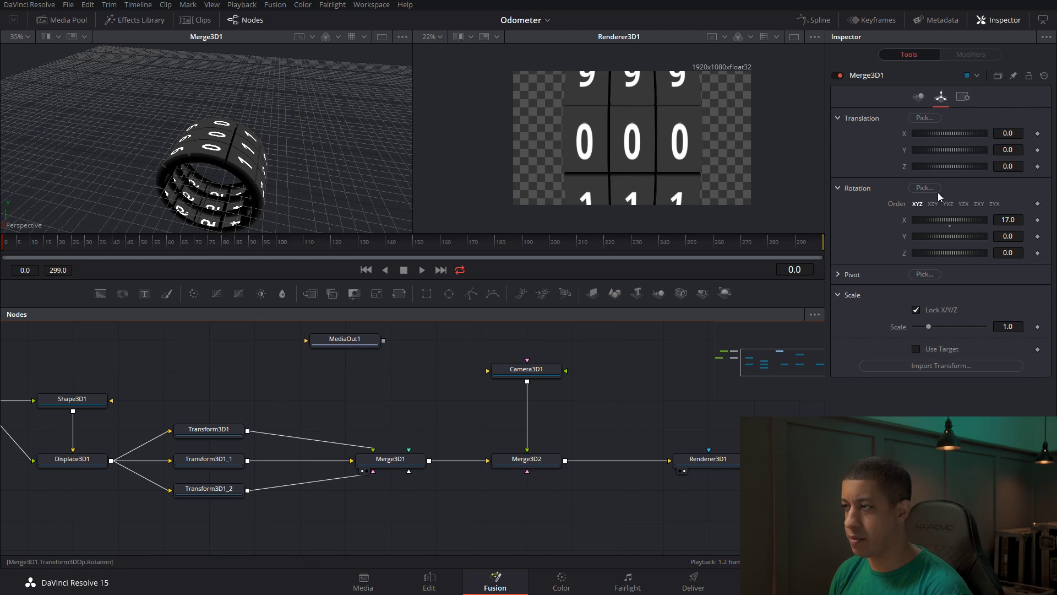
type("18")
key("Tab")
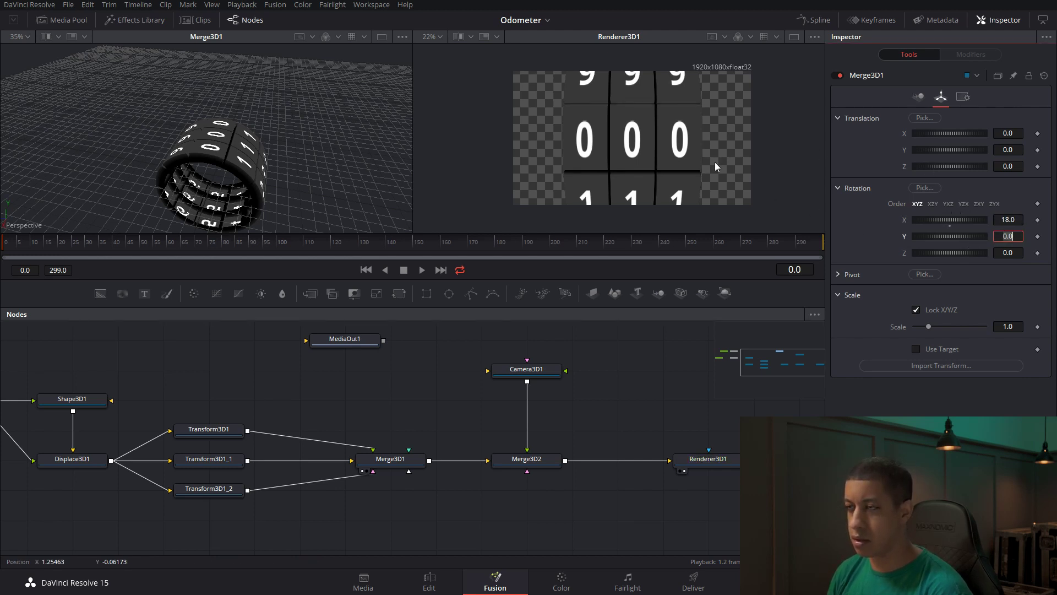
scroll(655, 152, "up", 2)
scroll(655, 152, "down", 2)
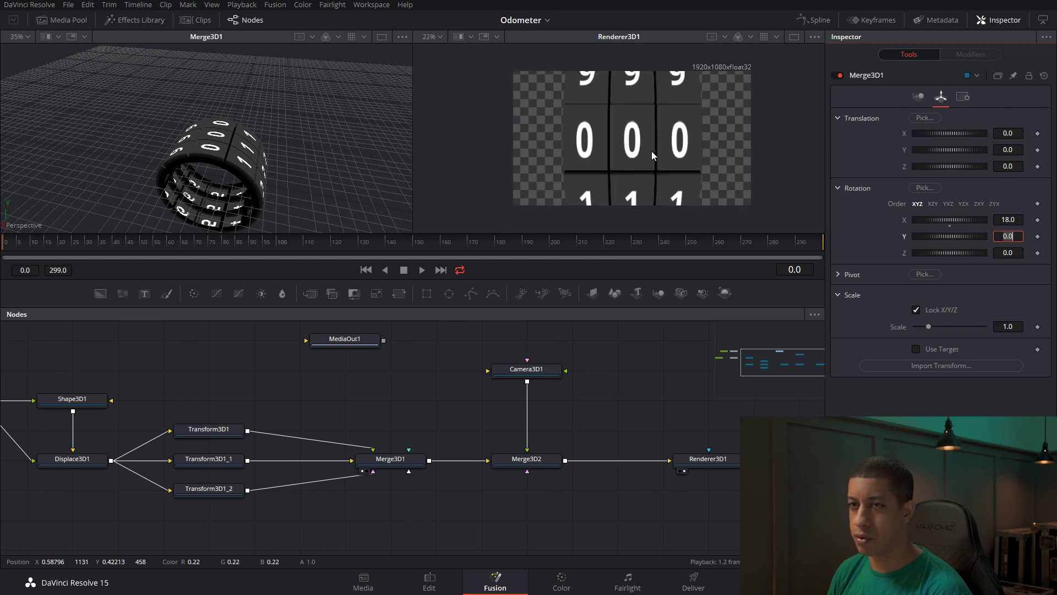
Enable lighting on the Renderer3D1 node
left_click(599, 430)
left_click_drag(628, 428, 579, 428)
left_click_drag(736, 415, 698, 445)
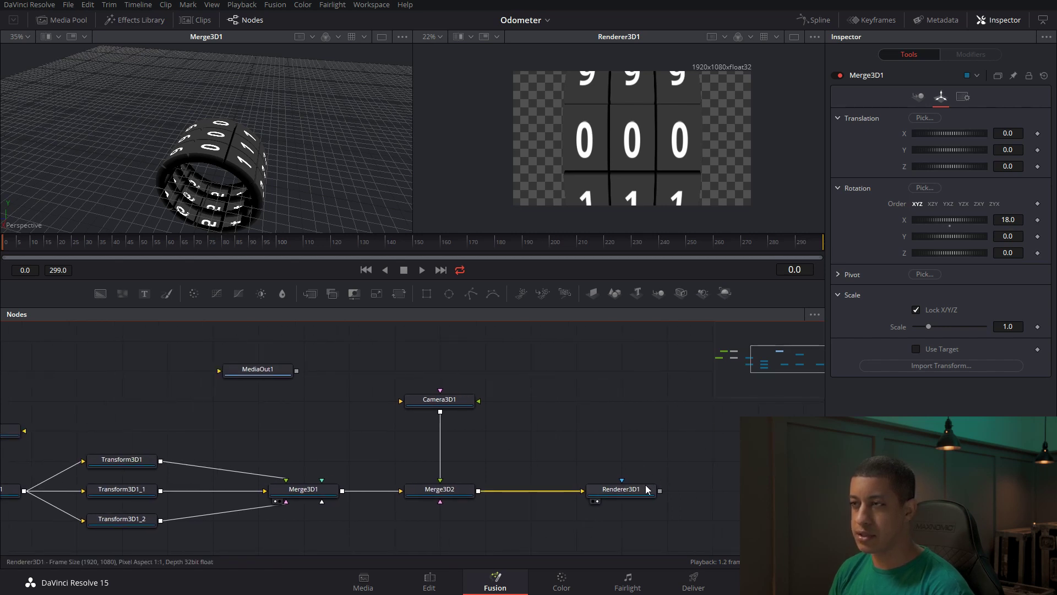
scroll(620, 115, "up", 2)
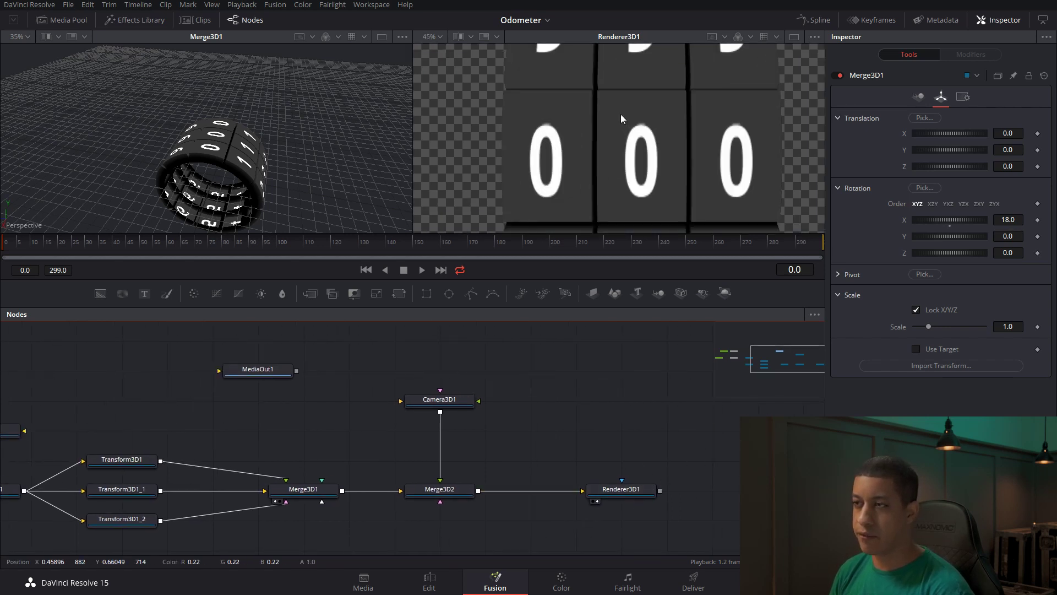
scroll(620, 114, "down", 1)
left_click_drag(605, 457, 607, 449)
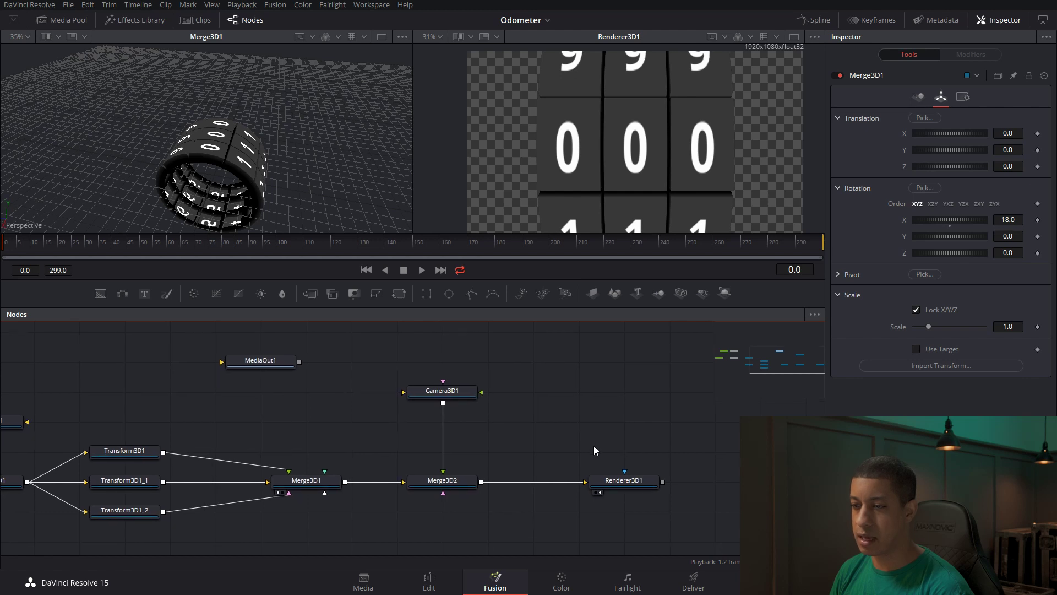
left_click(643, 482)
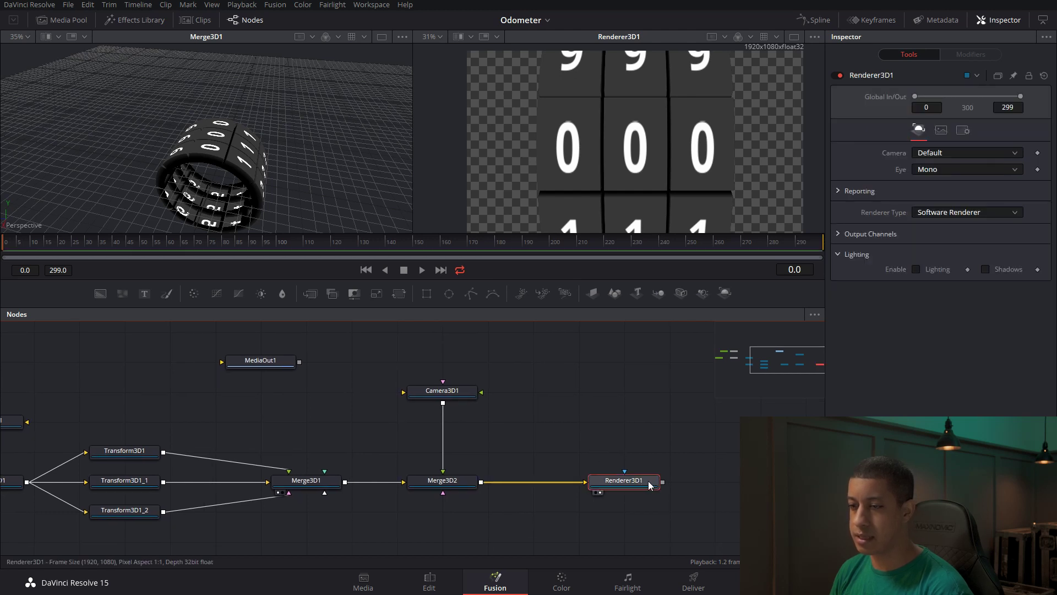
left_click(938, 270)
scroll(600, 425, "down", 1)
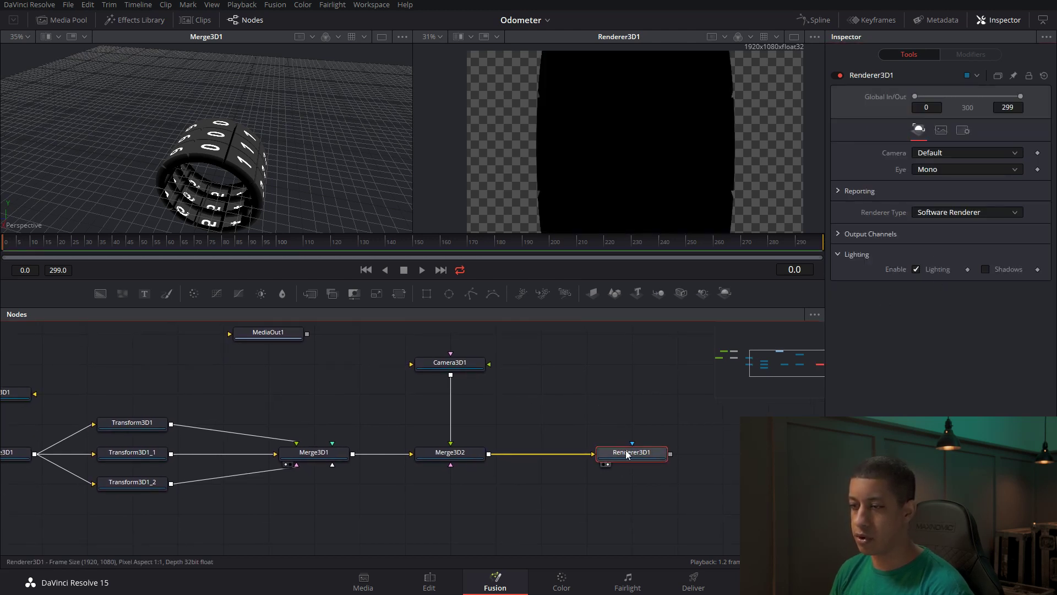
Move the camera node below Merge3D2, and add a Directional Light node above it that feeds into Merge3D2
left_click_drag(450, 363, 449, 512)
left_click_drag(491, 397, 534, 398)
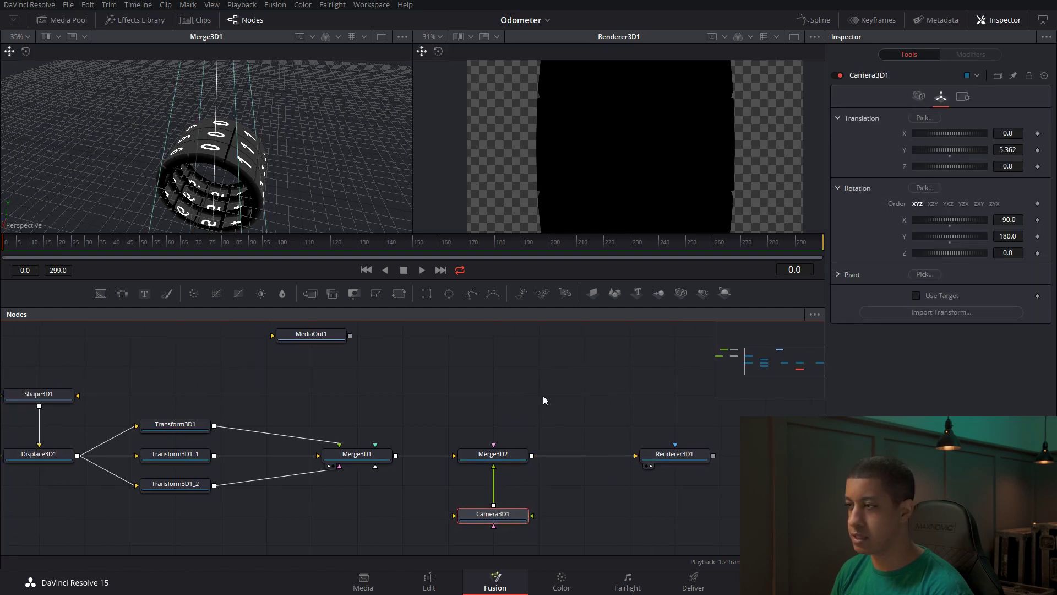
left_click(496, 378)
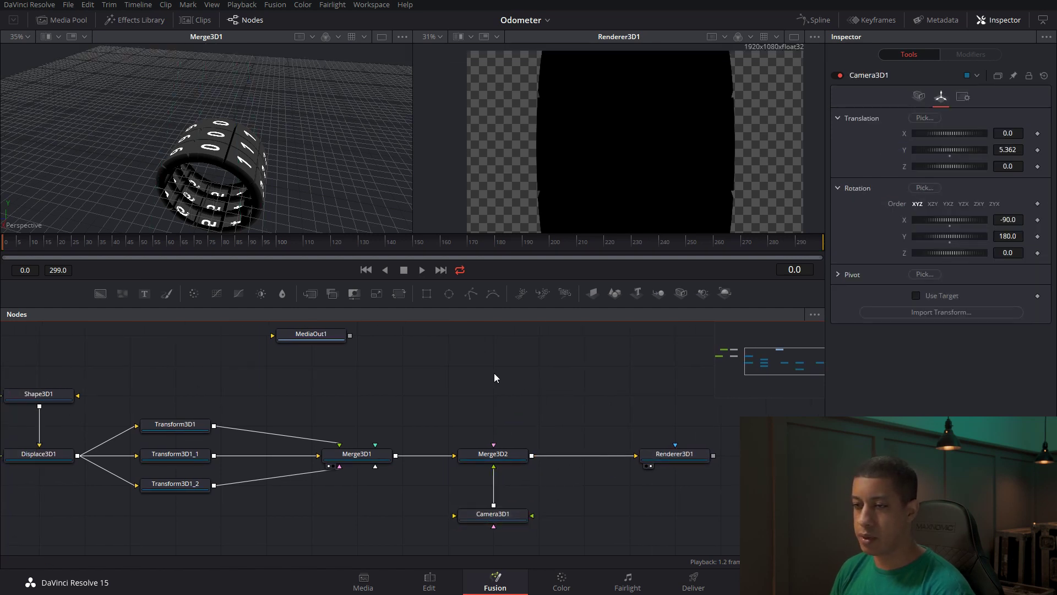
key("shift+space")
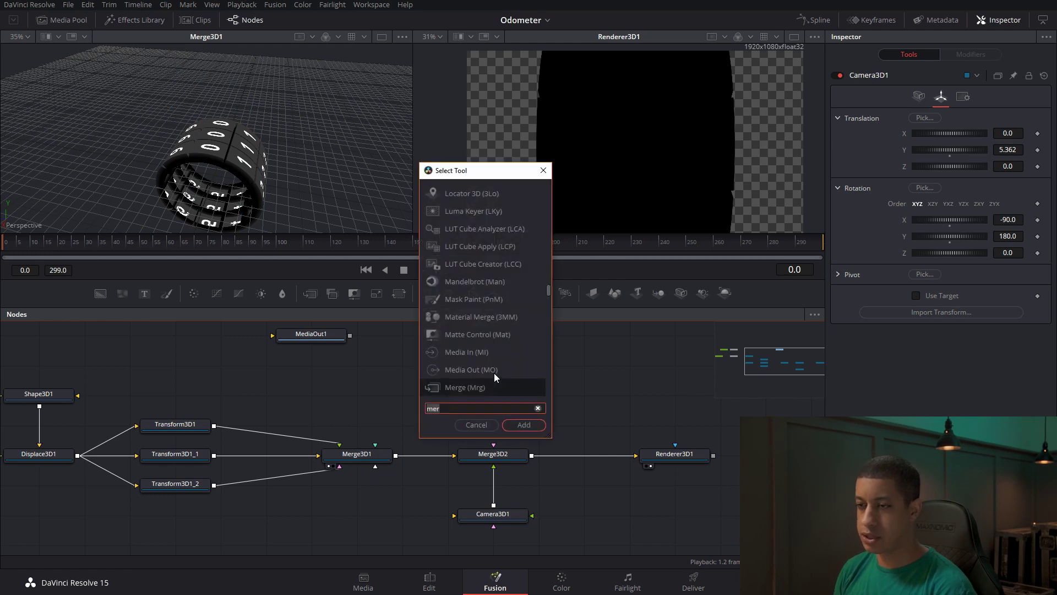
type("lig")
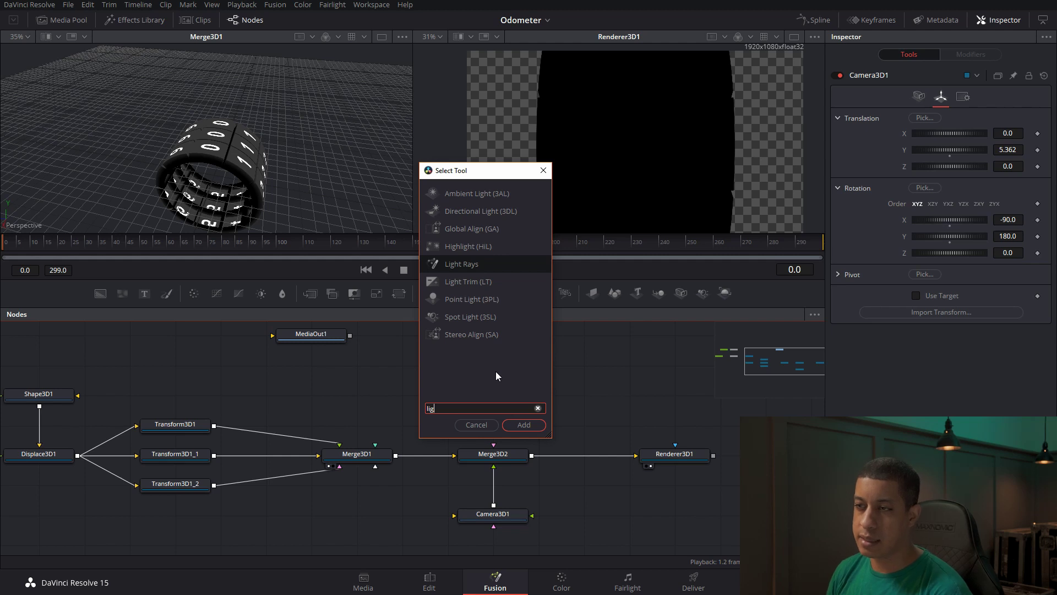
left_click(479, 213)
left_click(518, 425)
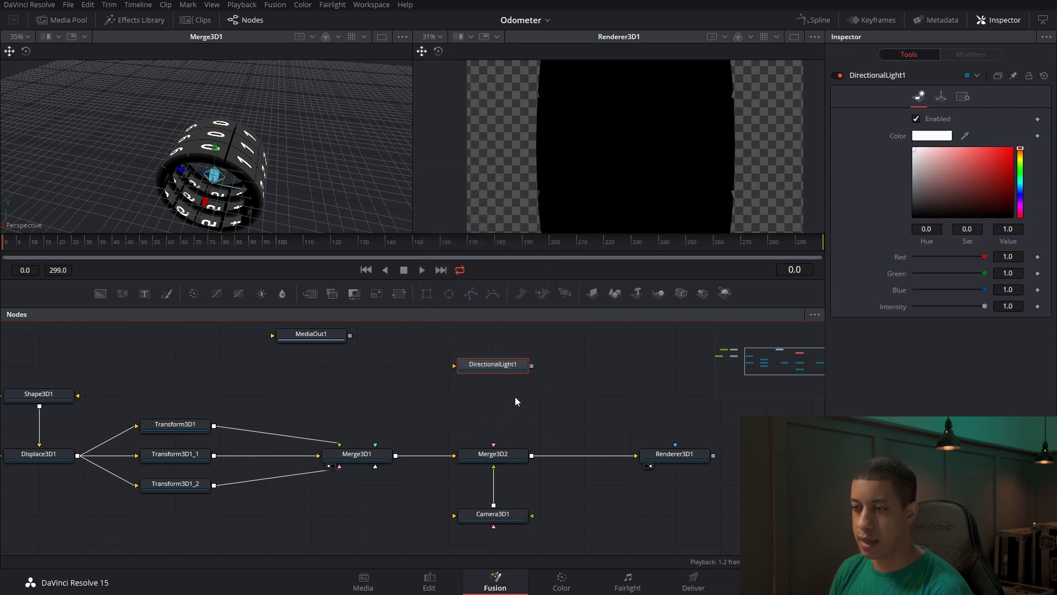
left_click_drag(532, 366, 494, 454)
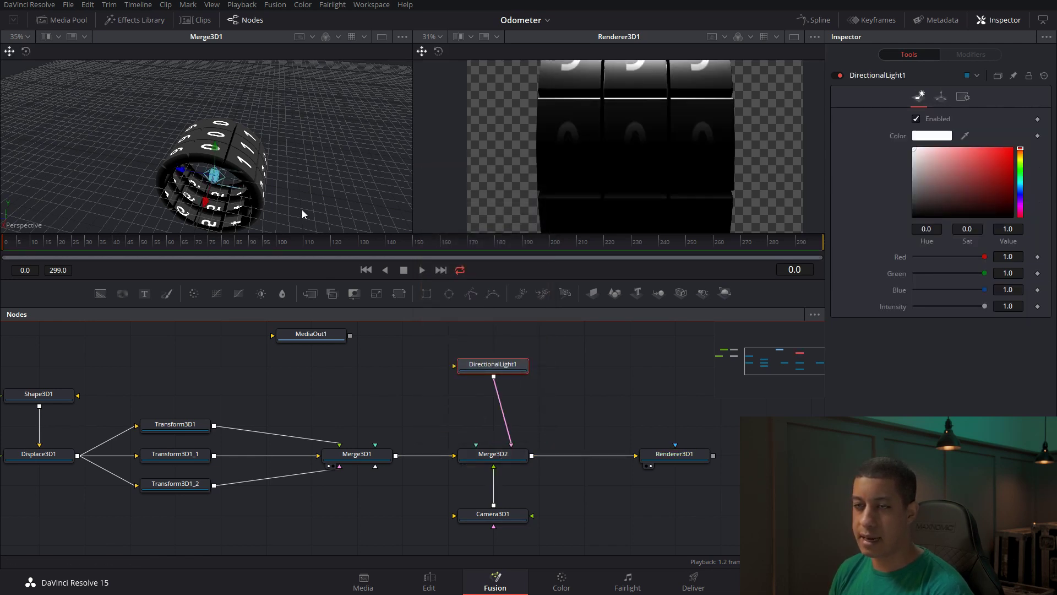
Rotate the directional light about X to about -75.6 degrees so it shines onto the number wheels
left_click_drag(293, 199, 247, 174)
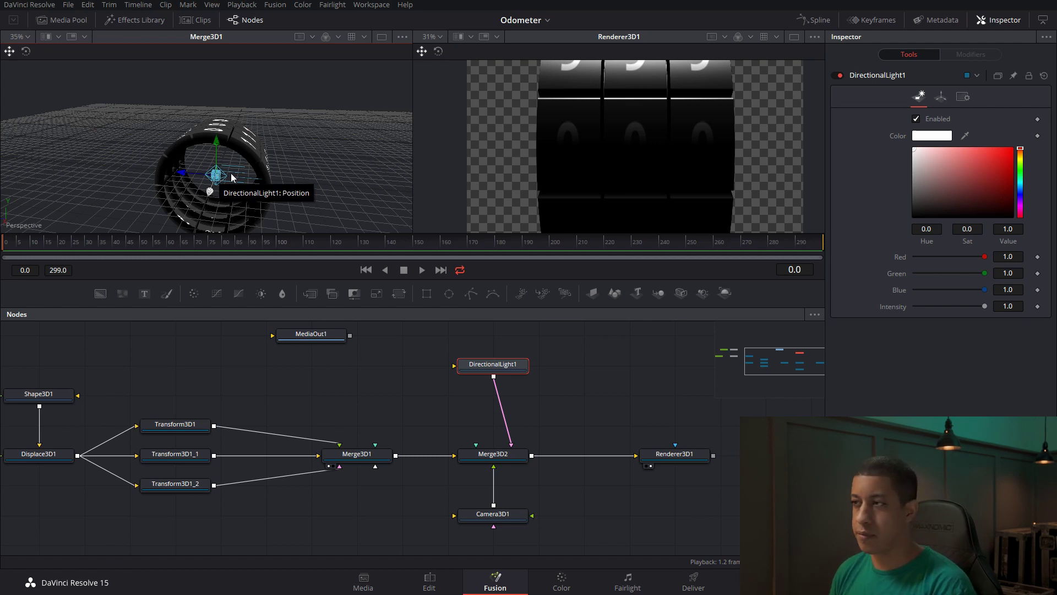
left_click(941, 97)
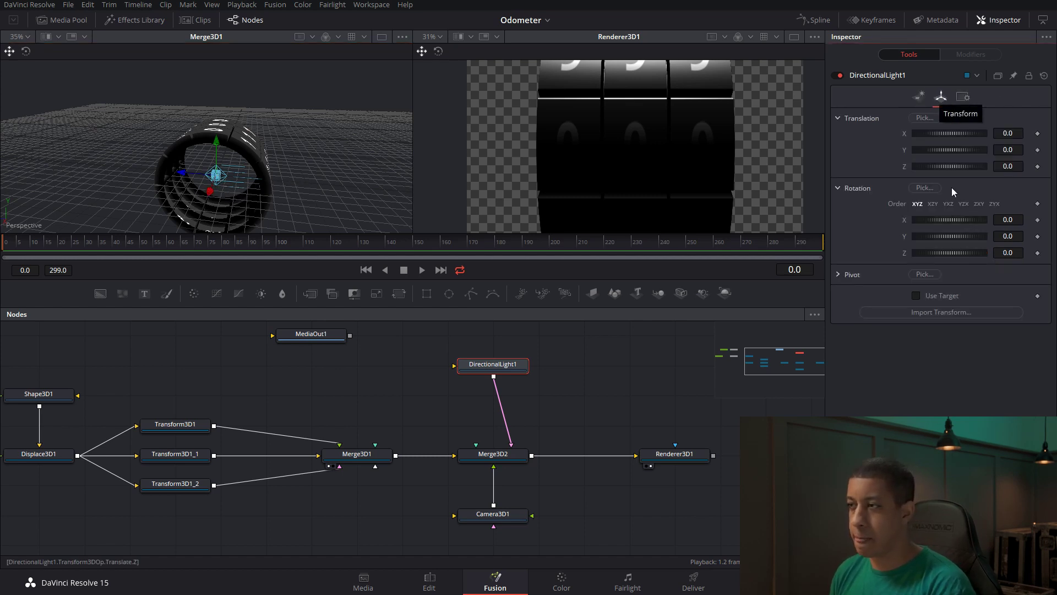
left_click_drag(947, 222, 927, 221)
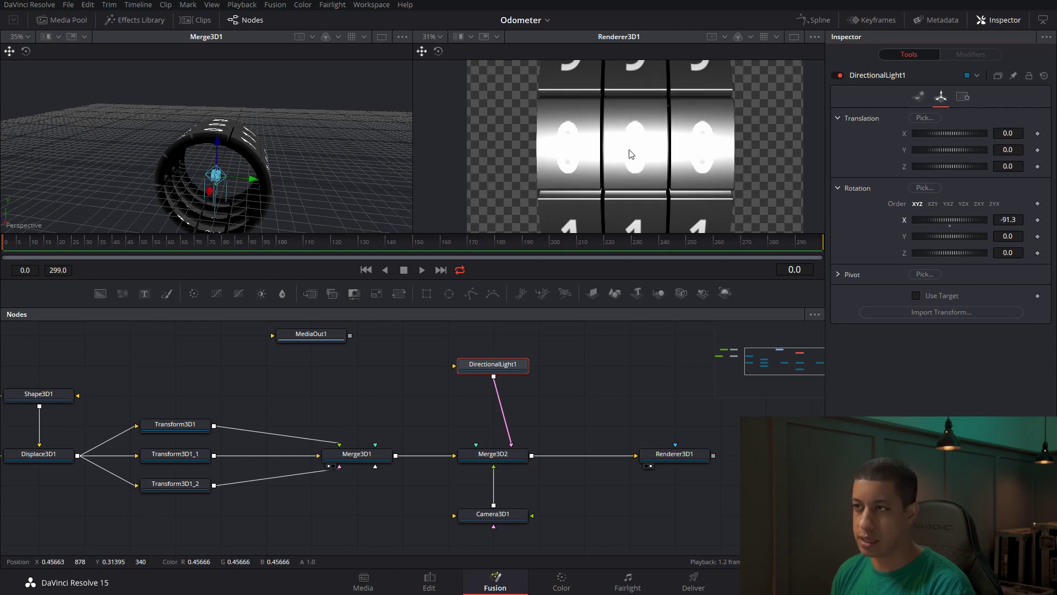
left_click_drag(954, 220, 958, 219)
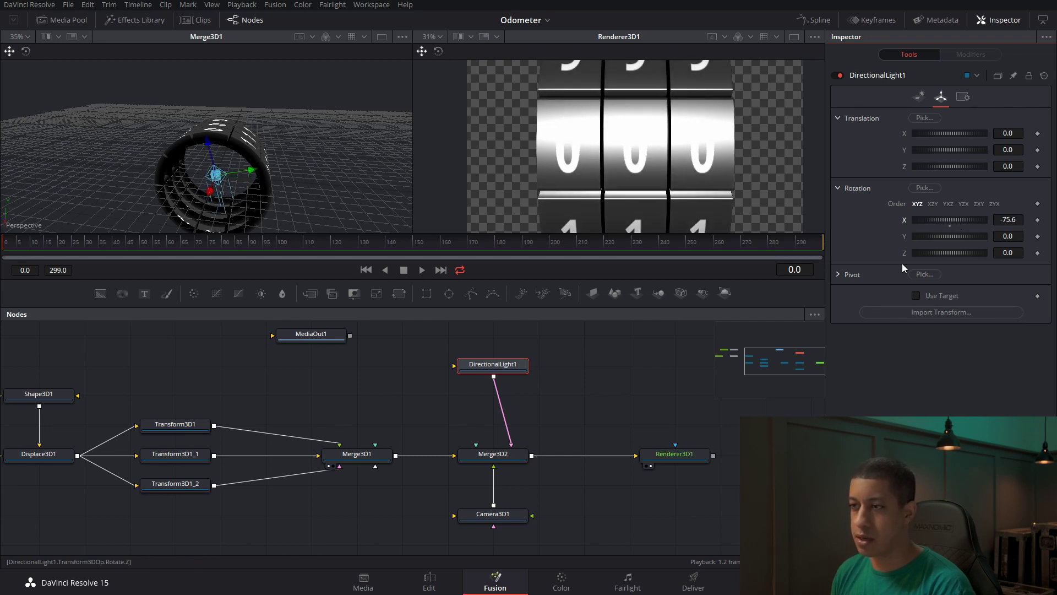
Lower the directional light's intensity to roughly half and adjust its X rotation to about -80.8 degrees
left_click(919, 96)
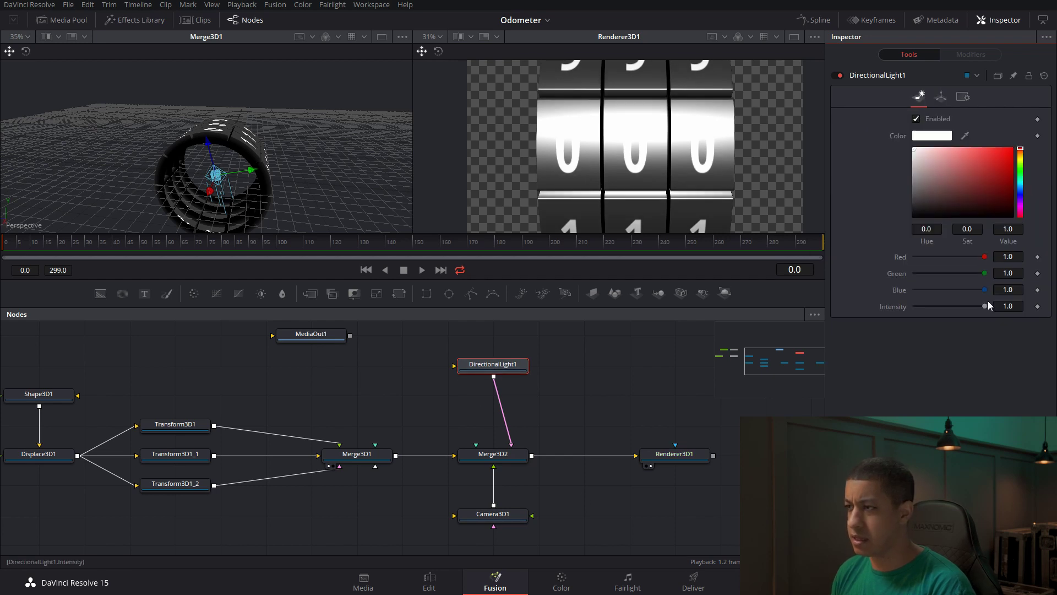
left_click_drag(986, 307, 947, 310)
left_click(941, 96)
left_click_drag(958, 224, 957, 221)
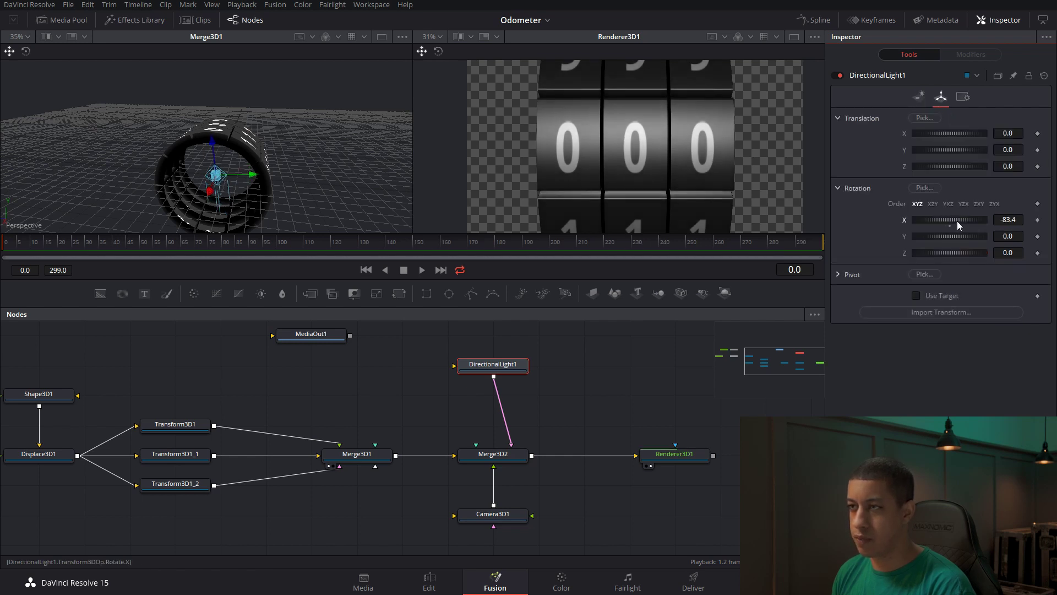
left_click_drag(941, 213, 946, 218)
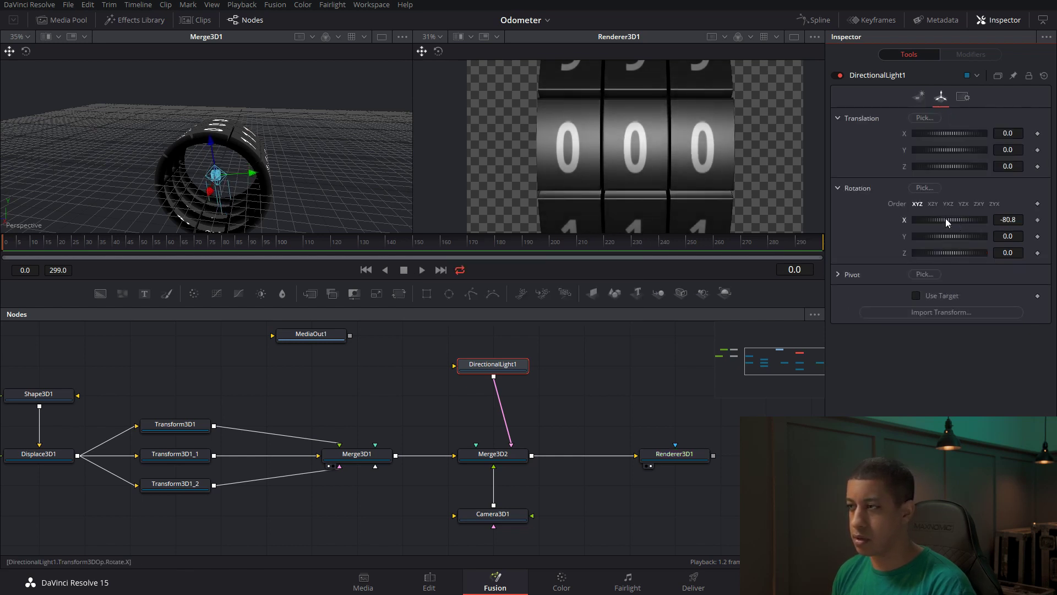
left_click(629, 363)
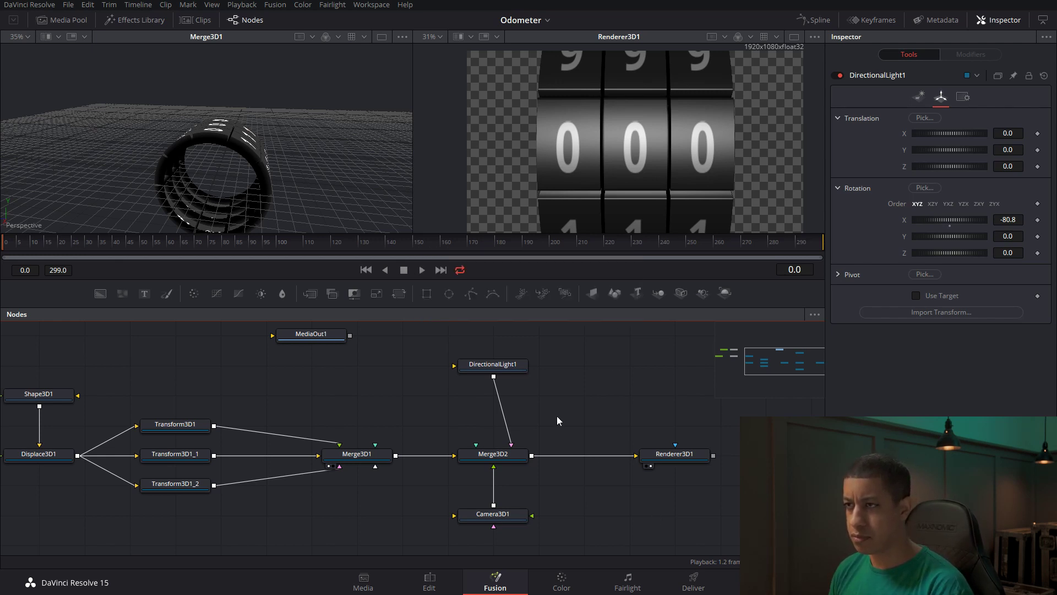
Turn off Auto Resolution on the Renderer3D1 node and set its image size to 610 by 360
left_click_drag(669, 420, 480, 398)
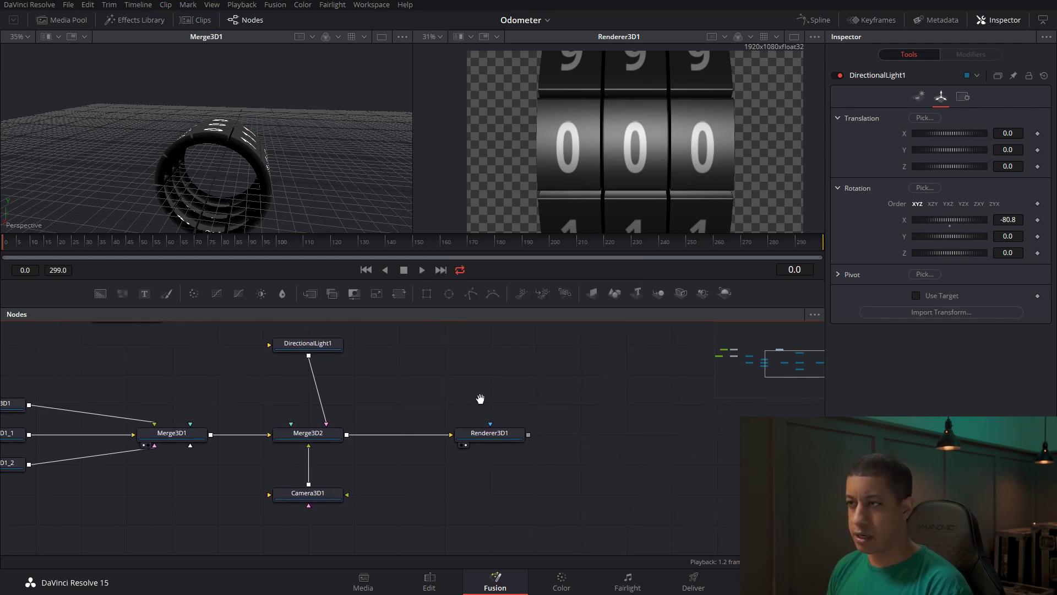
left_click(497, 439)
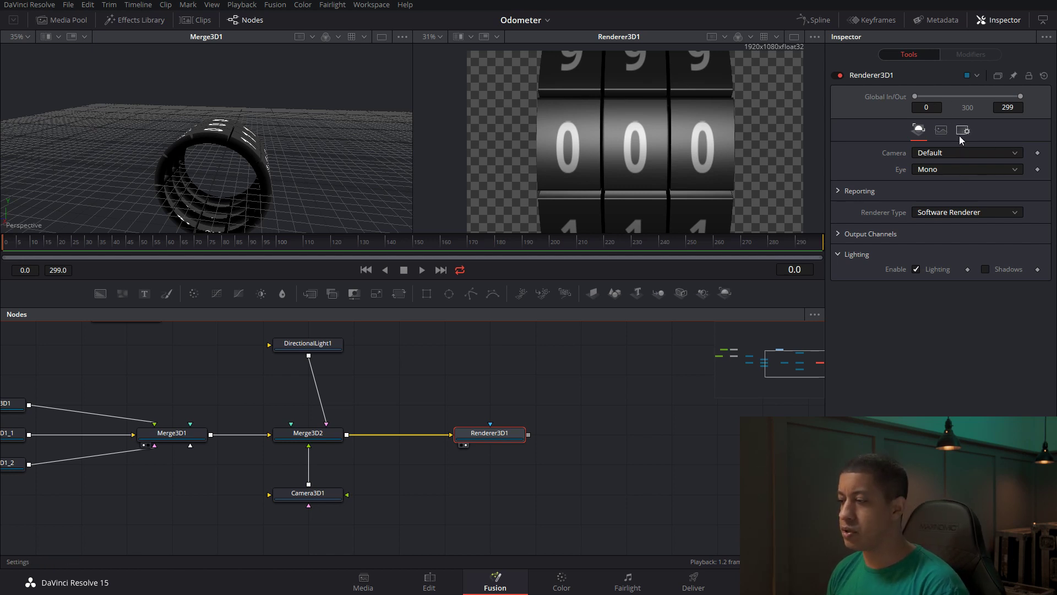
left_click(942, 130)
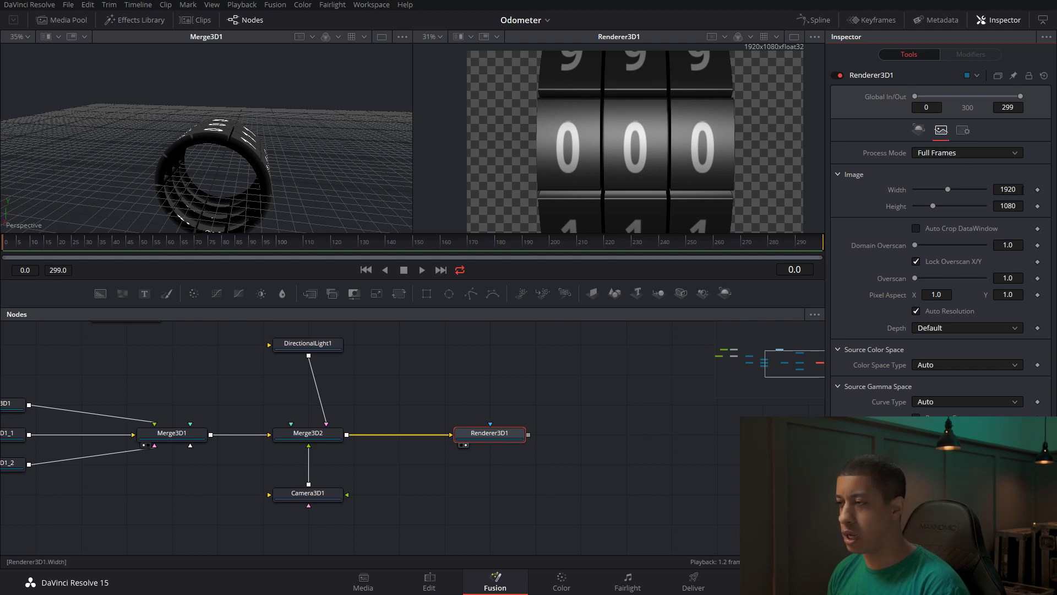
left_click(917, 311)
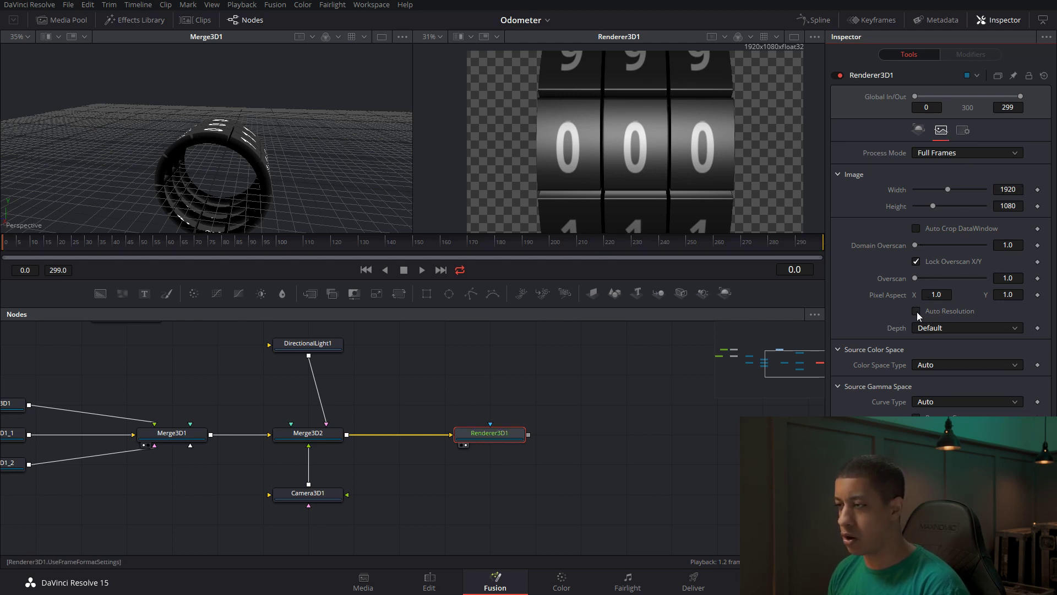
left_click(1008, 189)
type("6")
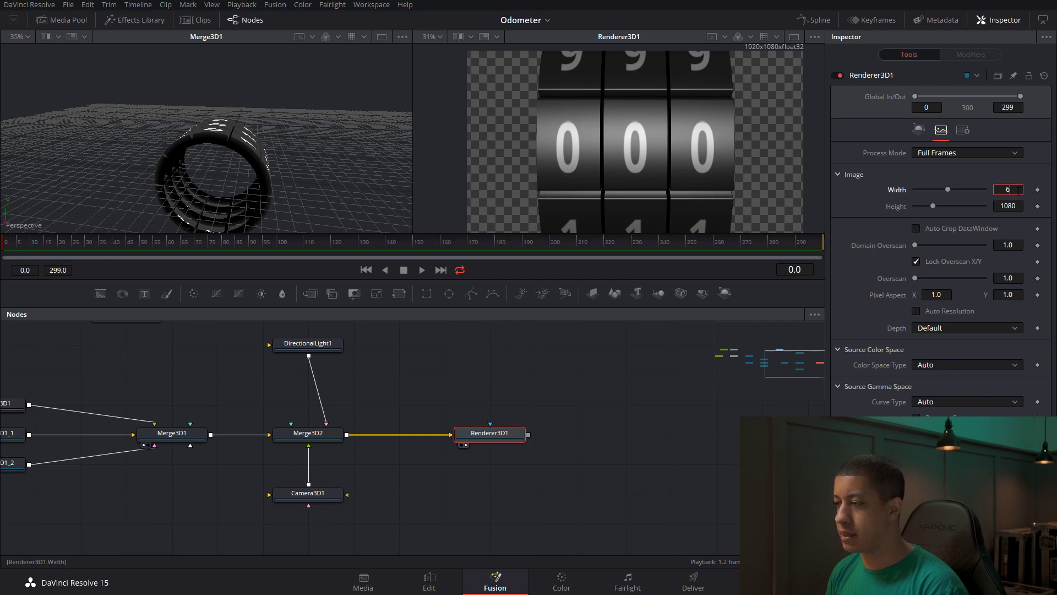
type("10")
key("Tab")
type("360")
key("Tab")
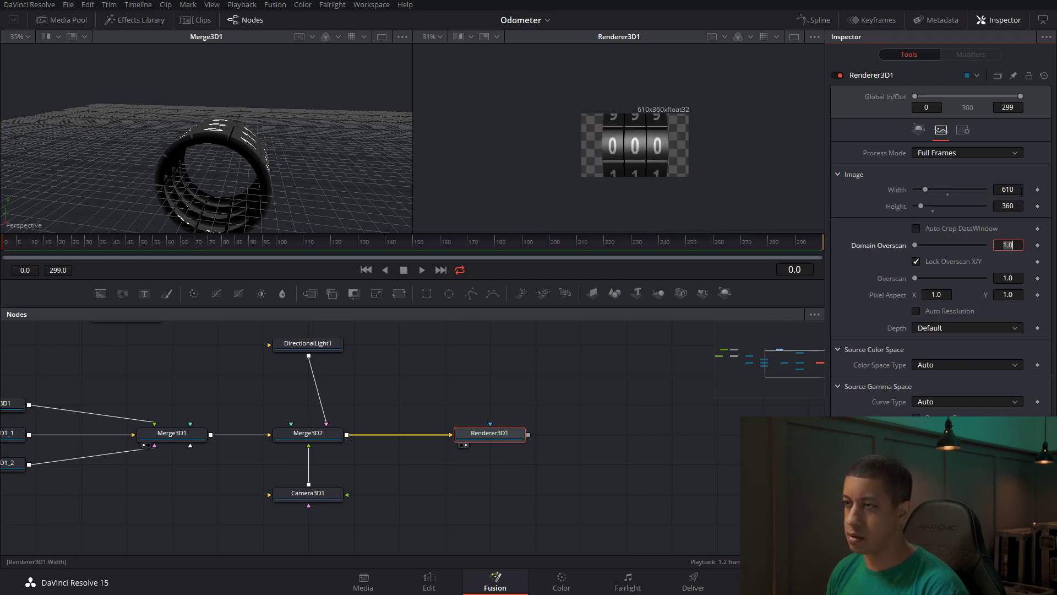
left_click(610, 378)
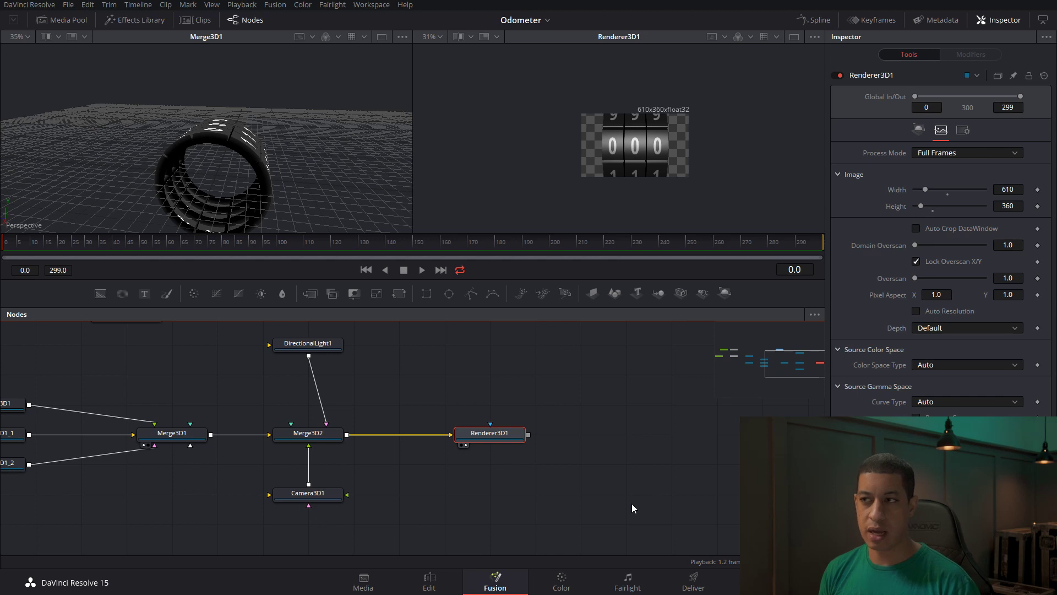
left_click(616, 467)
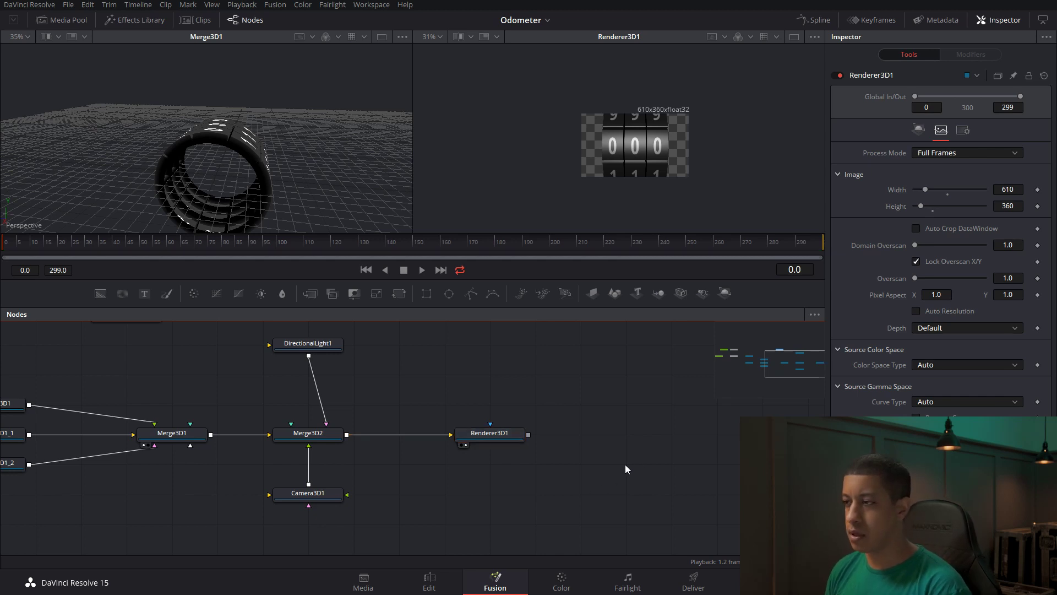
Switch the renderer type of the Renderer3D1 node to OpenGL Renderer
left_click(919, 130)
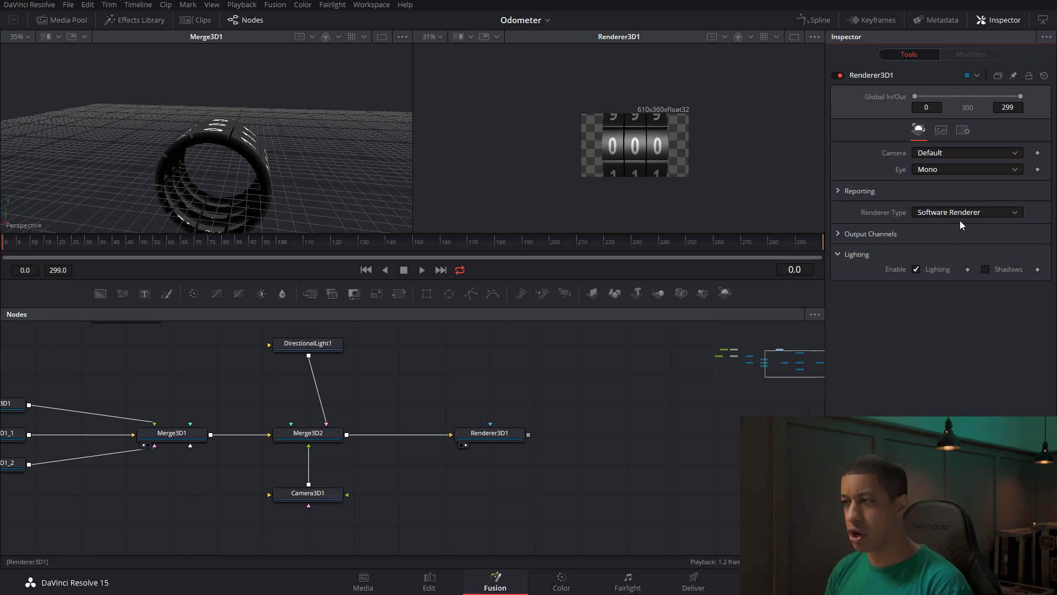
left_click(944, 212)
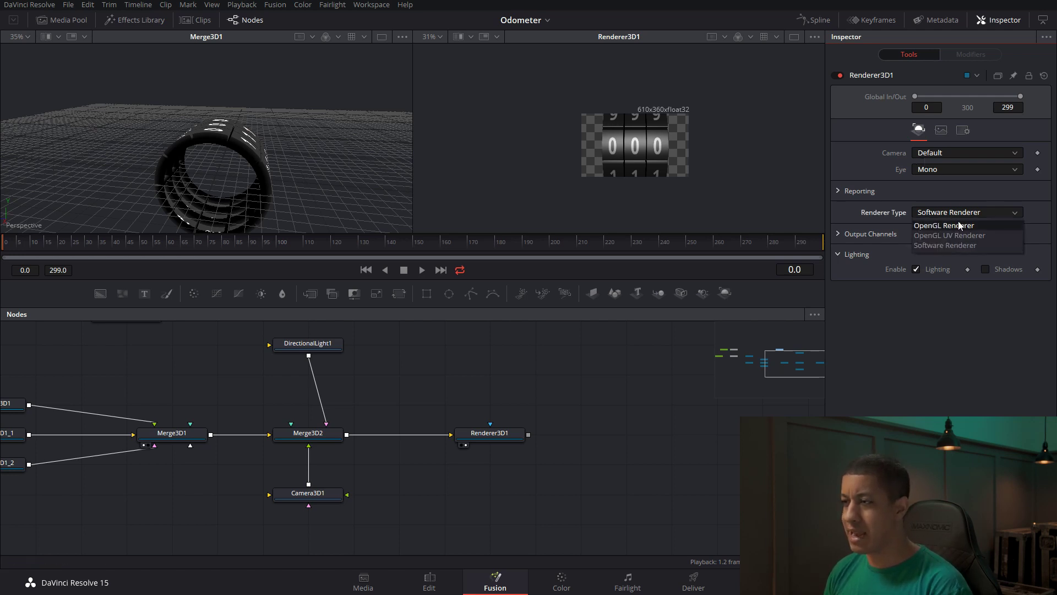
left_click(960, 226)
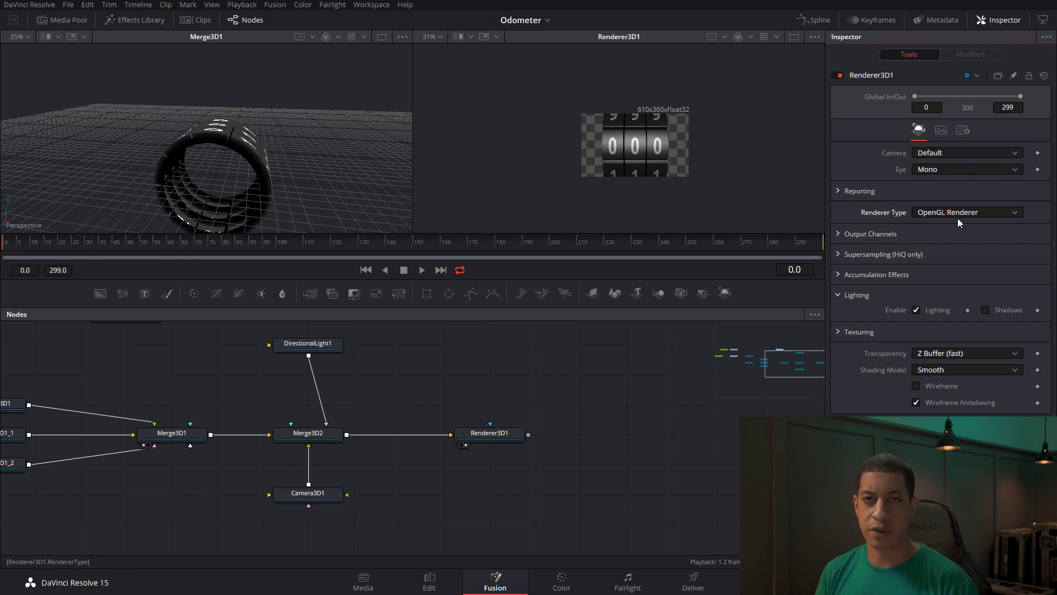
left_click(959, 215)
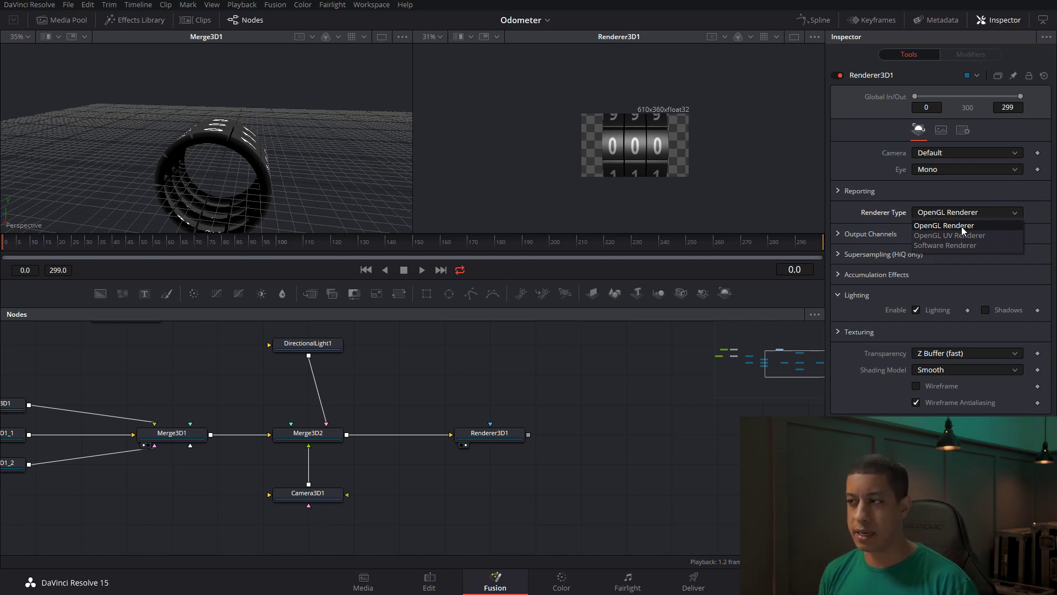
left_click(962, 228)
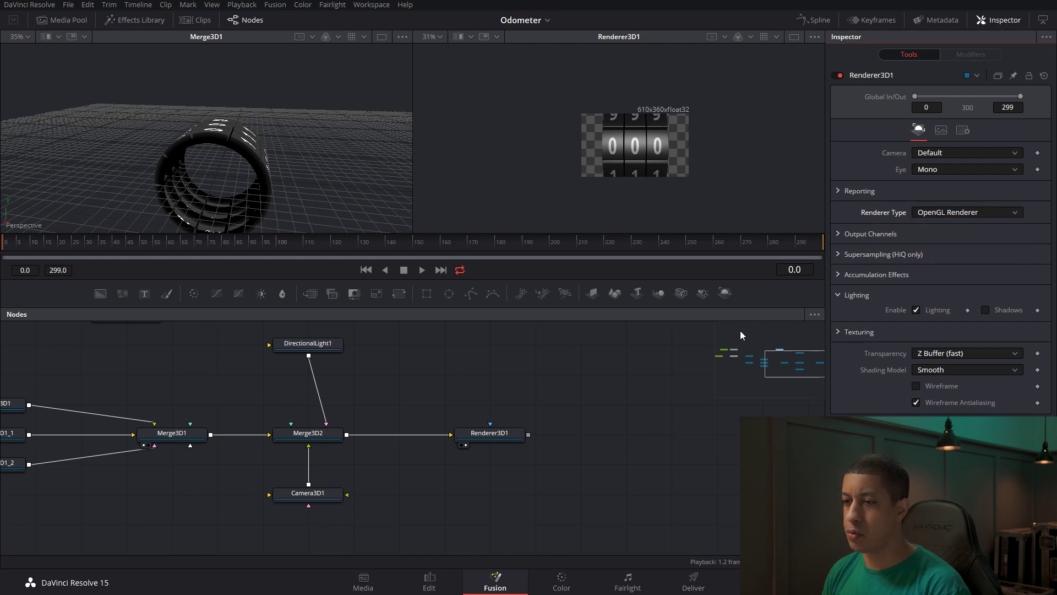
left_click_drag(426, 475, 477, 474)
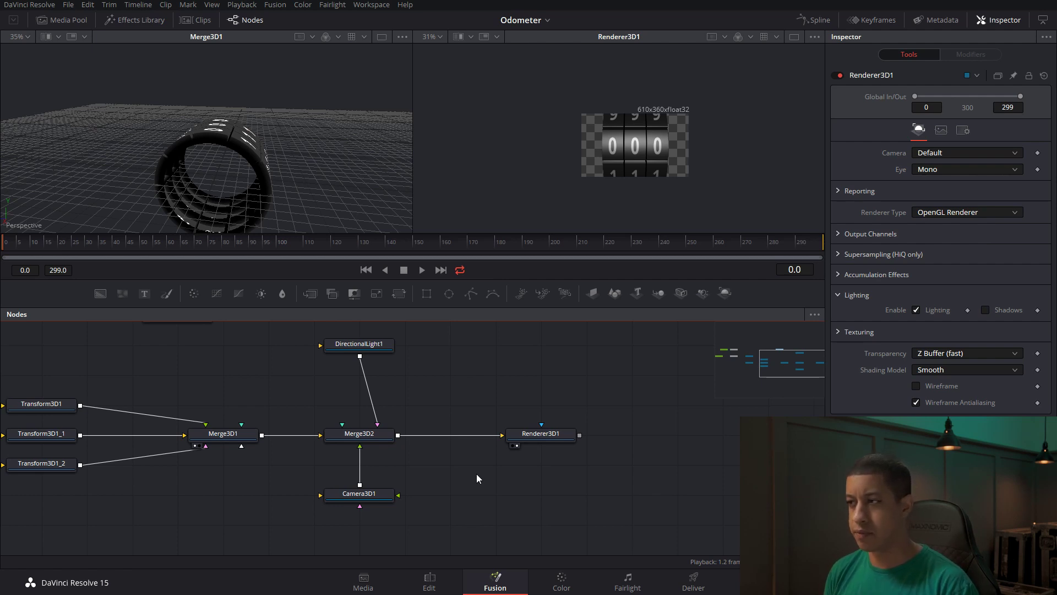
left_click_drag(484, 477, 582, 466)
left_click_drag(233, 464, 331, 469)
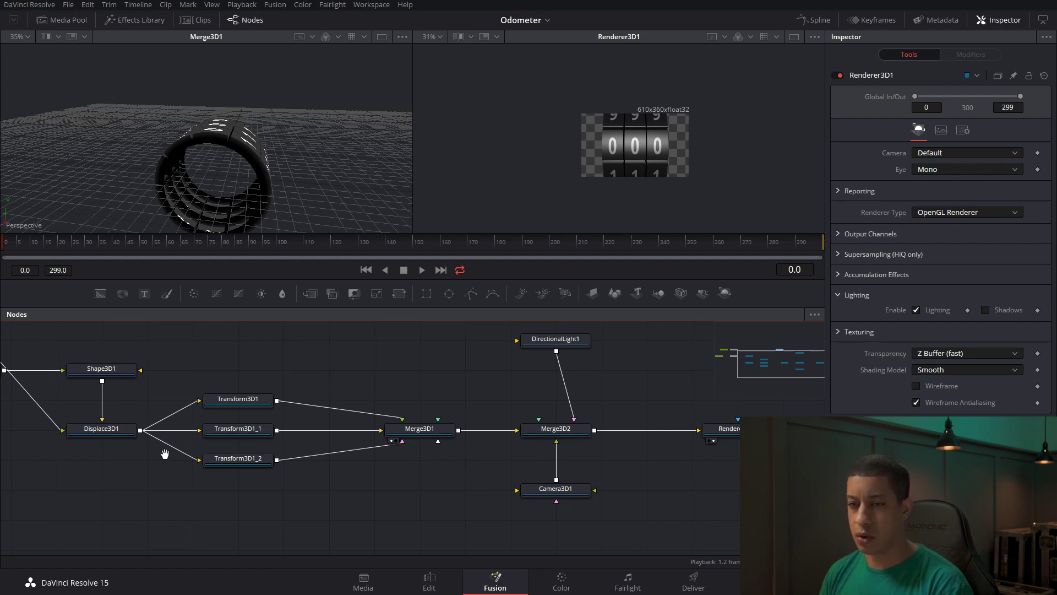
left_click_drag(19, 392, 242, 428)
left_click_drag(473, 403, 340, 389)
left_click_drag(497, 372, 394, 401)
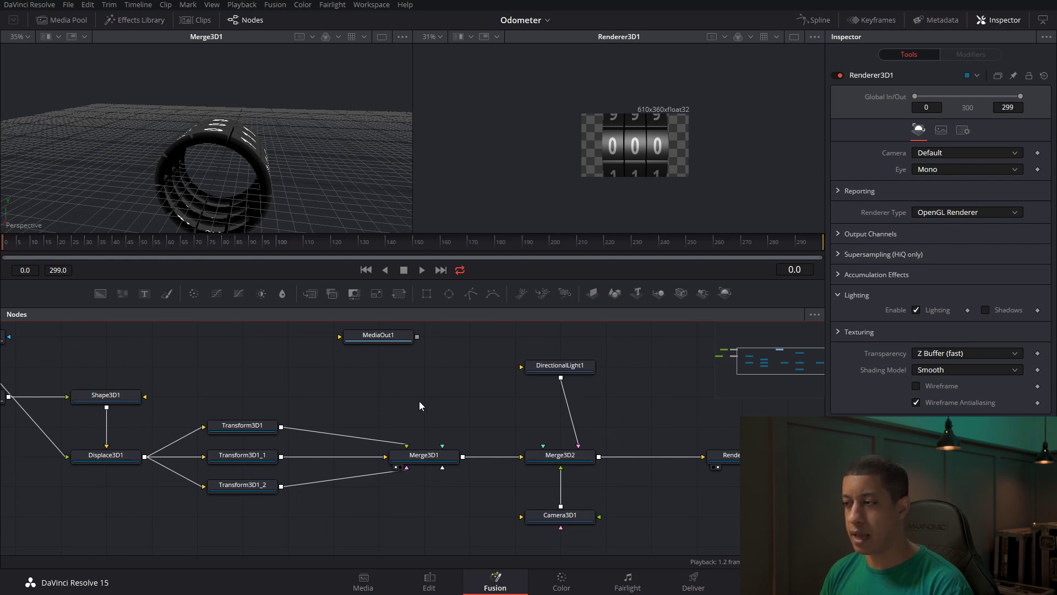
mouse_move(678, 457)
left_mouse_down()
mouse_move(569, 447)
mouse_move(695, 459)
left_mouse_up()
left_click(963, 131)
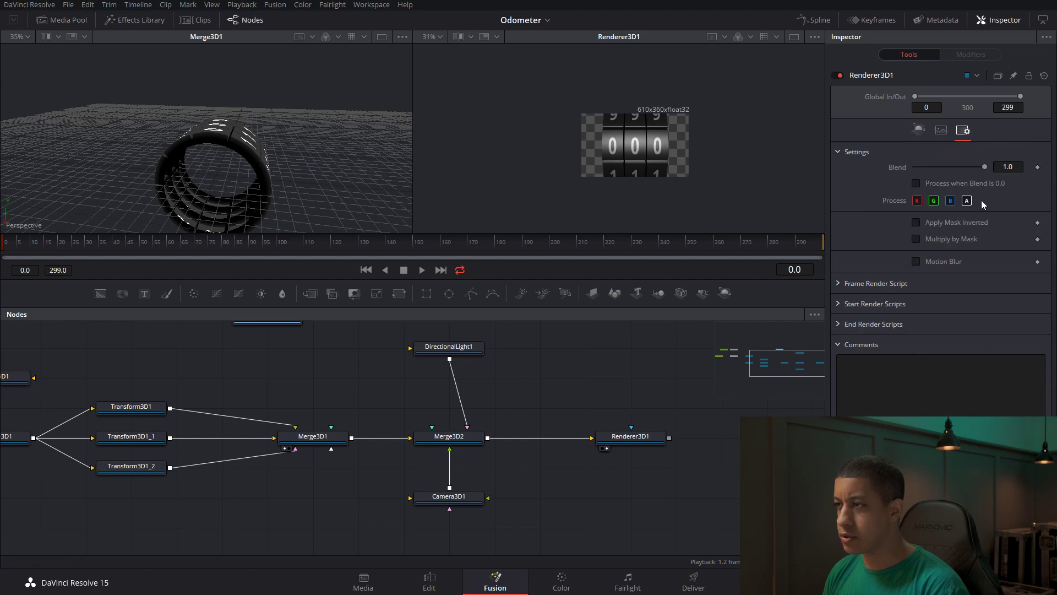
Add a Background node beyond Renderer3D1 and set its image size to 610 by 360
left_click_drag(675, 480, 545, 485)
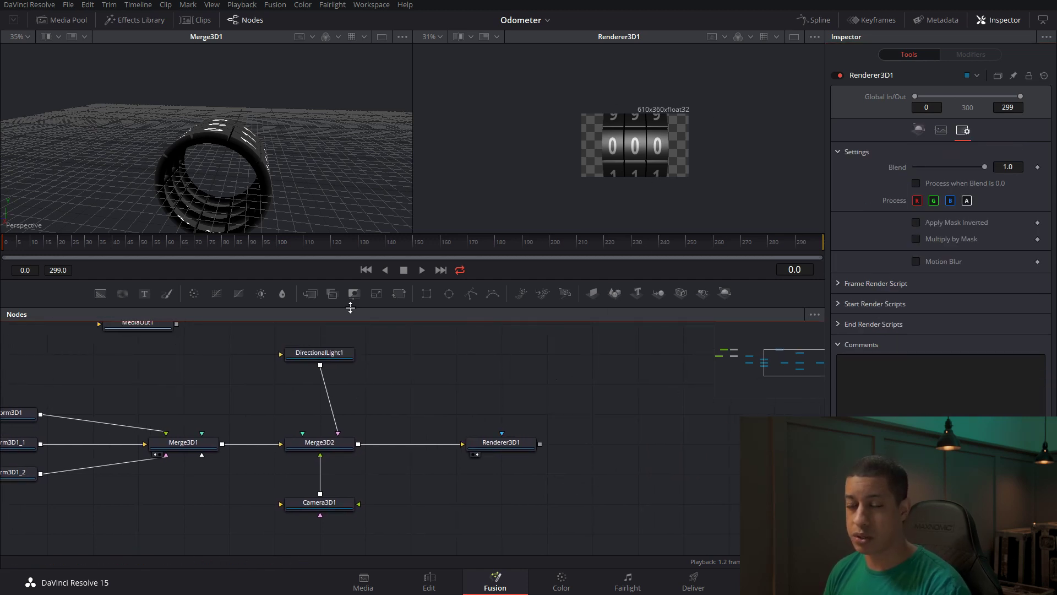
left_click_drag(104, 301, 634, 384)
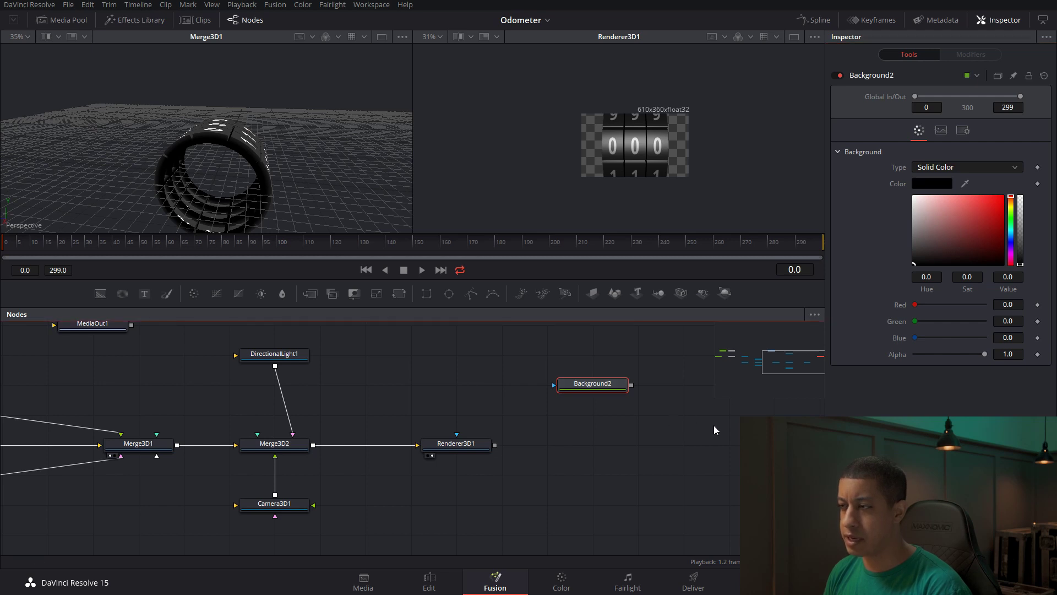
left_click(965, 132)
left_click(941, 130)
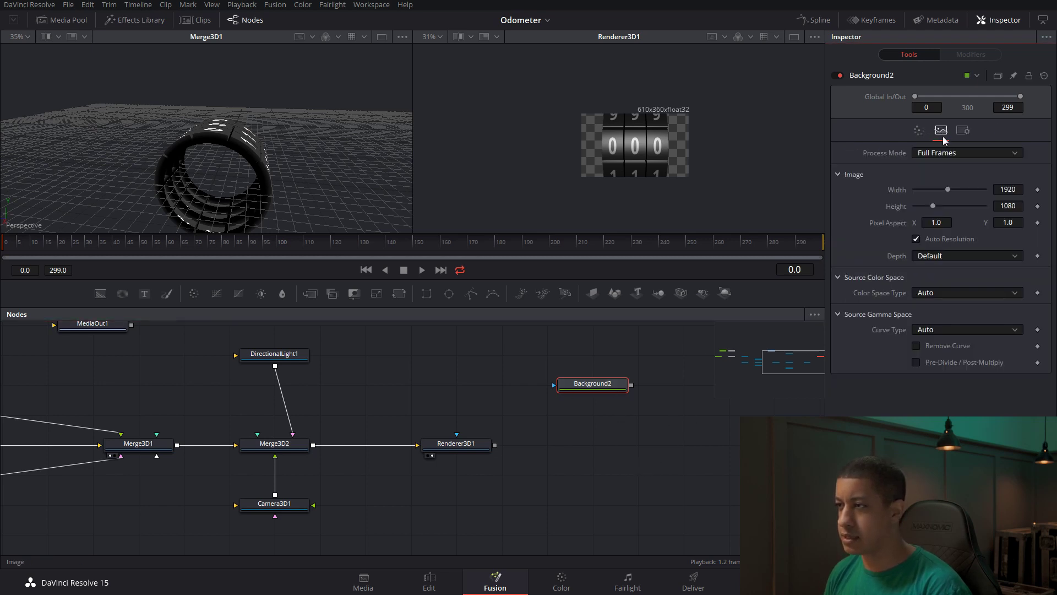
left_click(1013, 189)
type("610")
key("Tab")
type("3")
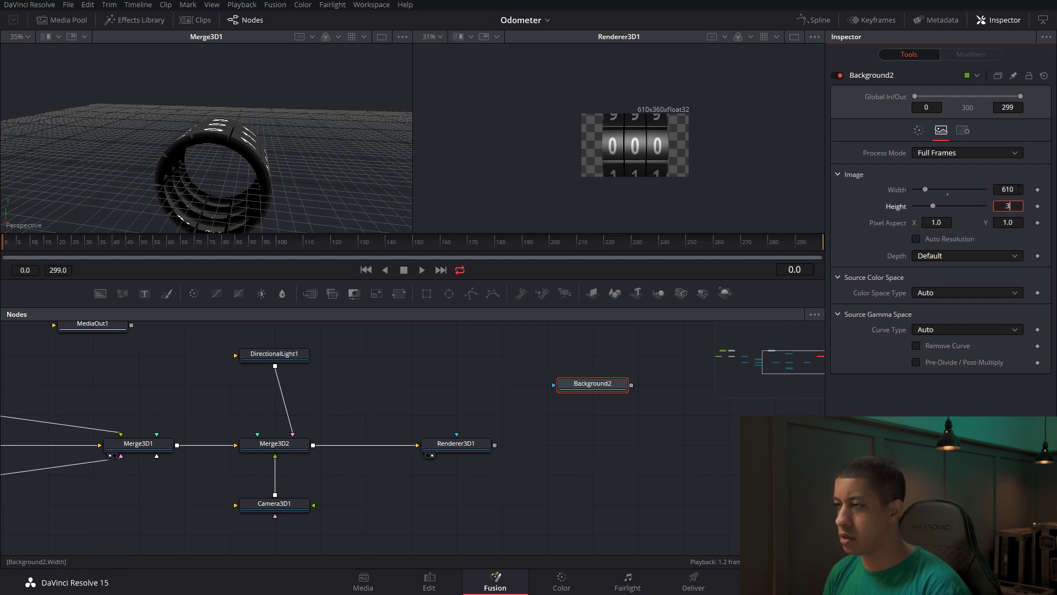
type("60")
key("Return")
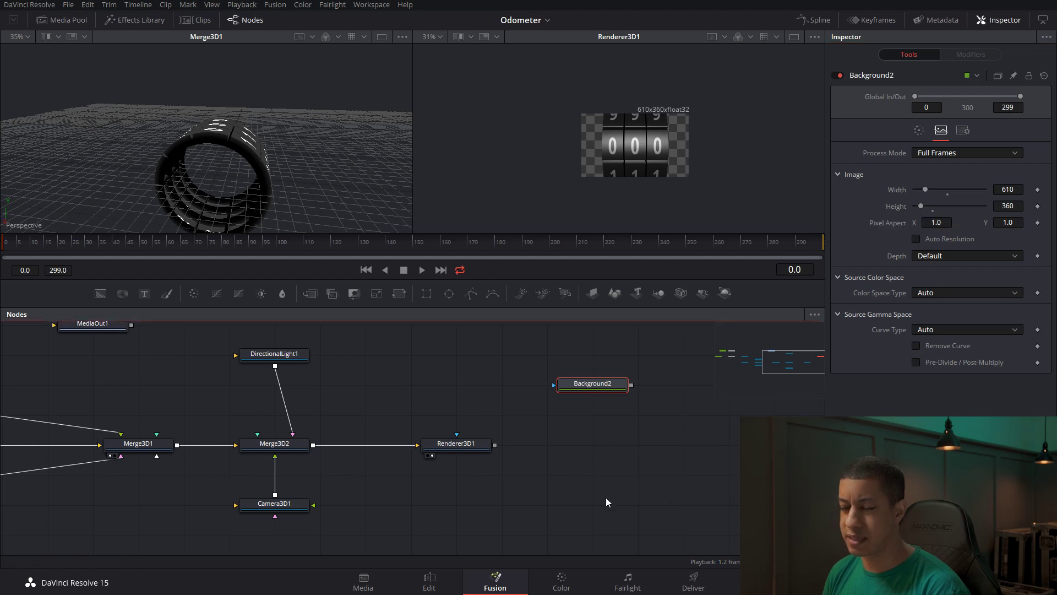
Merge the Renderer3D1 output over the new Background node and show the merge in the second viewer
left_click_drag(617, 389, 571, 389)
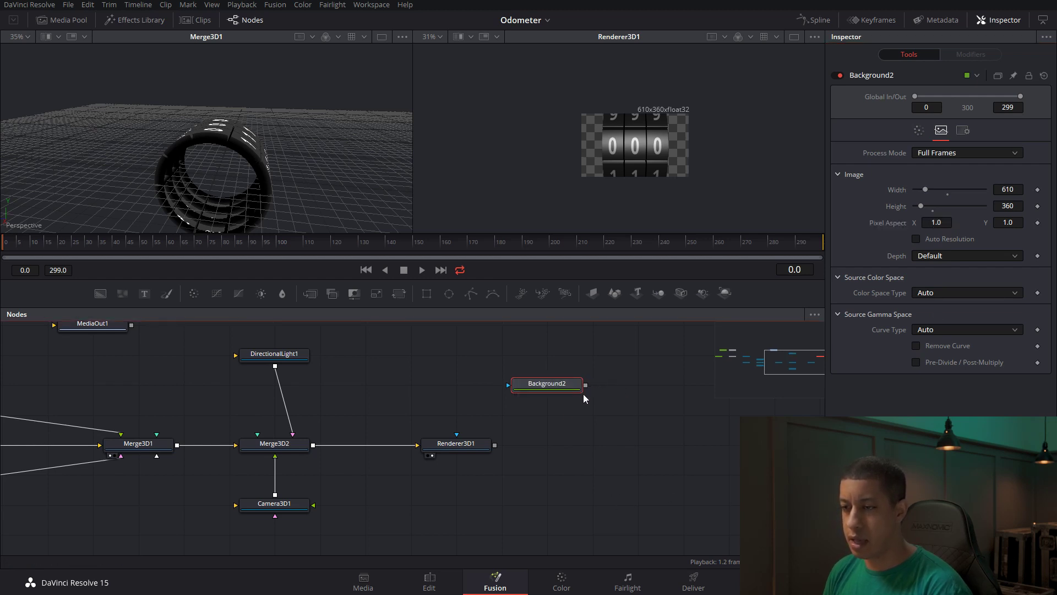
left_click_drag(494, 448, 609, 403)
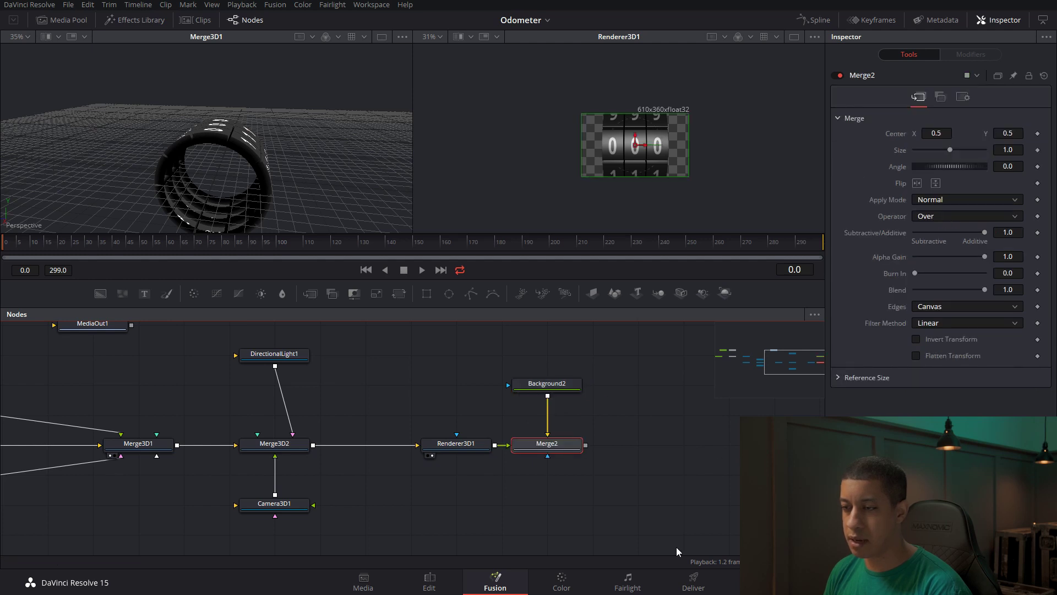
key("2")
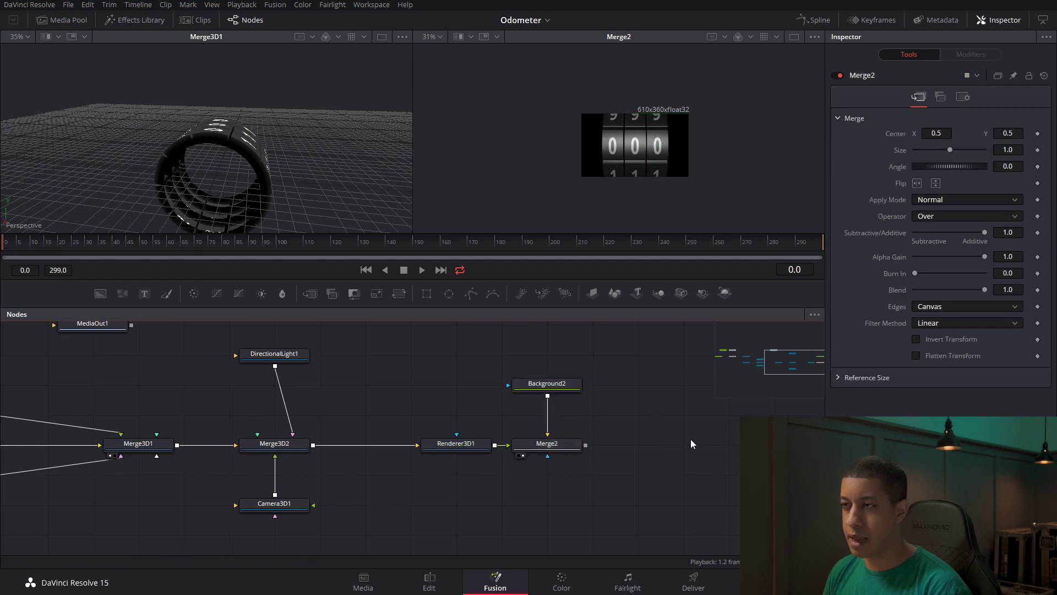
Add a Rectangle mask node and connect it to the mask input of Merge2
left_click_drag(692, 439, 652, 429)
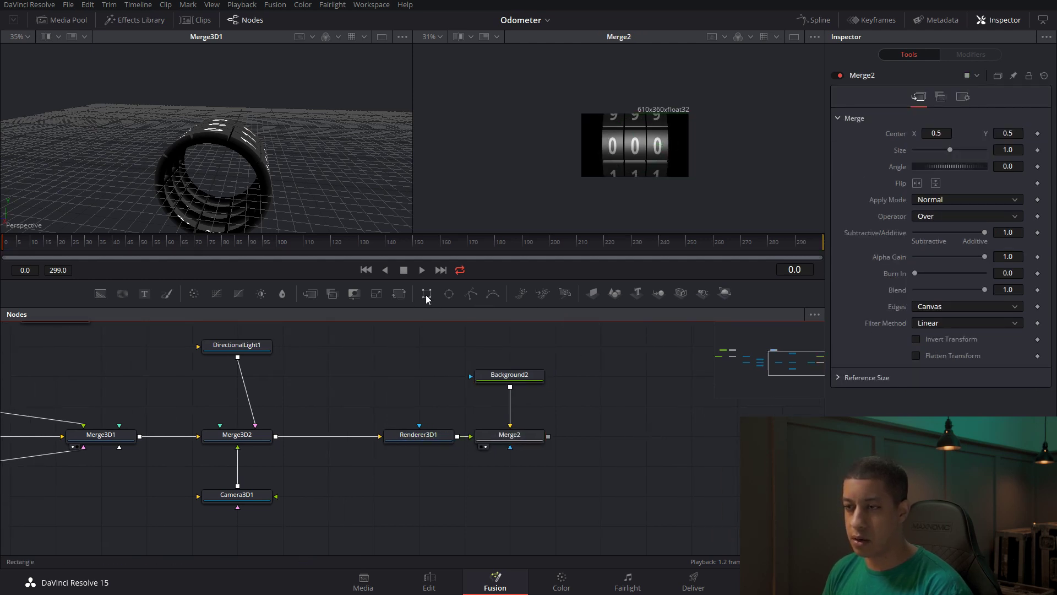
left_click_drag(447, 295, 510, 447)
left_click(540, 496)
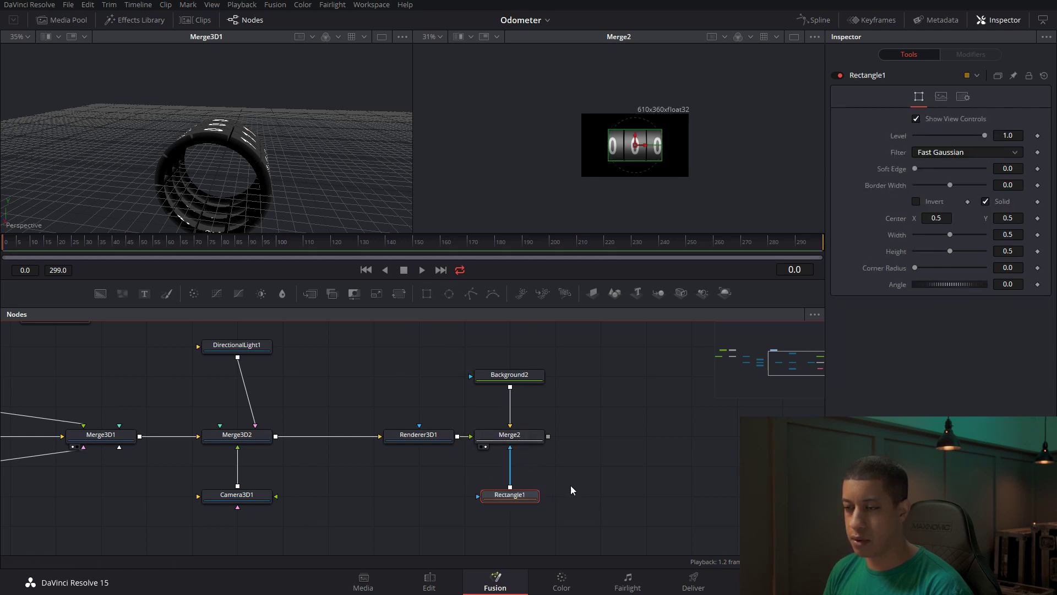
Set the rectangle mask's width and height to 0.9 and its corner radius to 0.2
left_click(1014, 234)
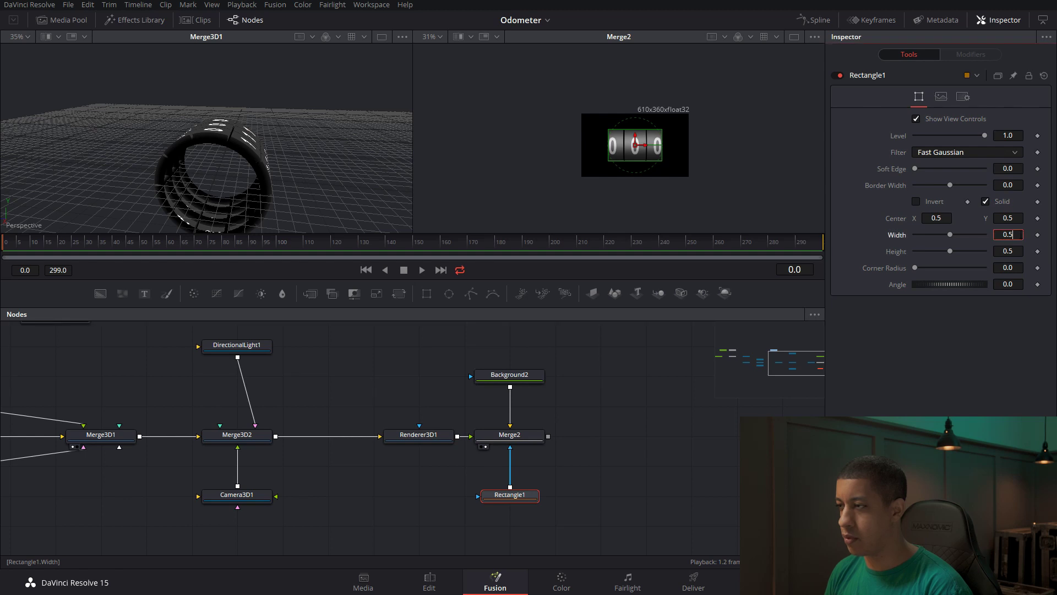
key("BackSpace")
type("9")
key("Tab")
type("0.9")
key("Tab")
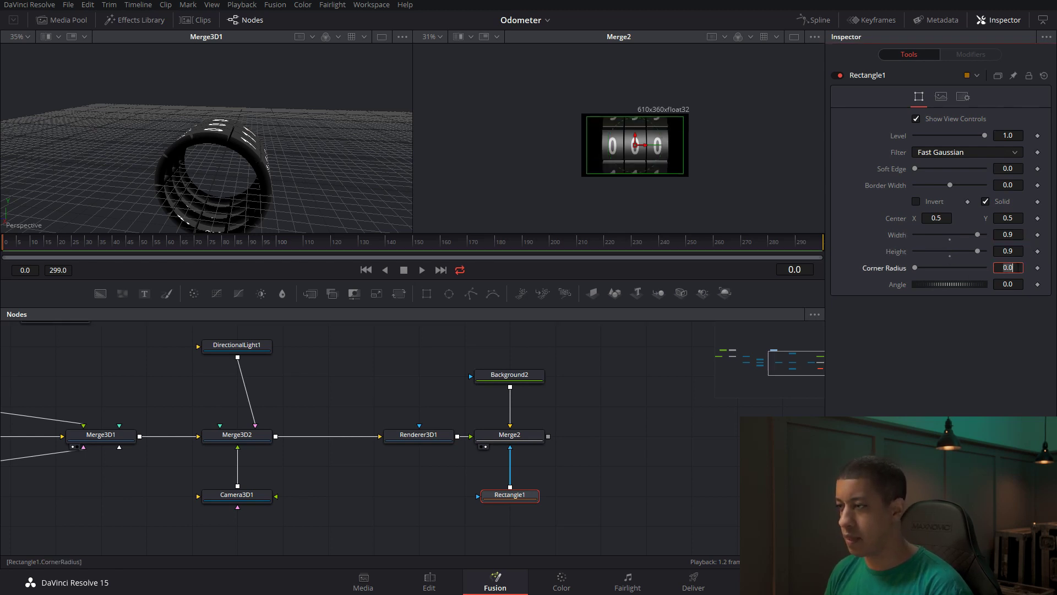
left_click_drag(915, 268, 939, 270)
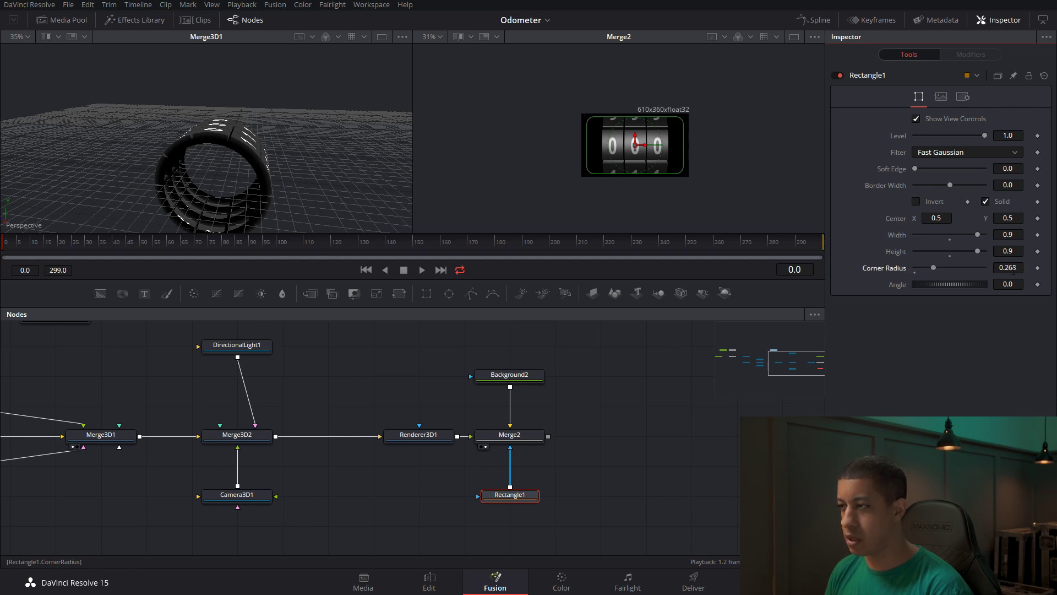
key("Tab")
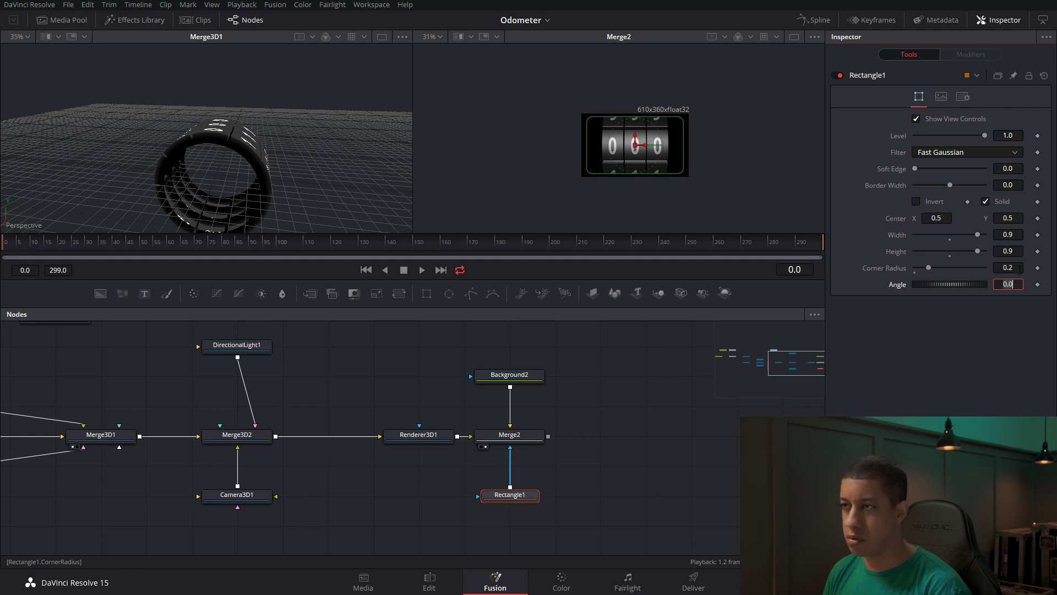
left_click(640, 461)
Move the rectangle mask above Renderer3D1 and rewire it from Merge2 so it masks both Renderer3D1 and Background2
left_click_drag(640, 461, 569, 458)
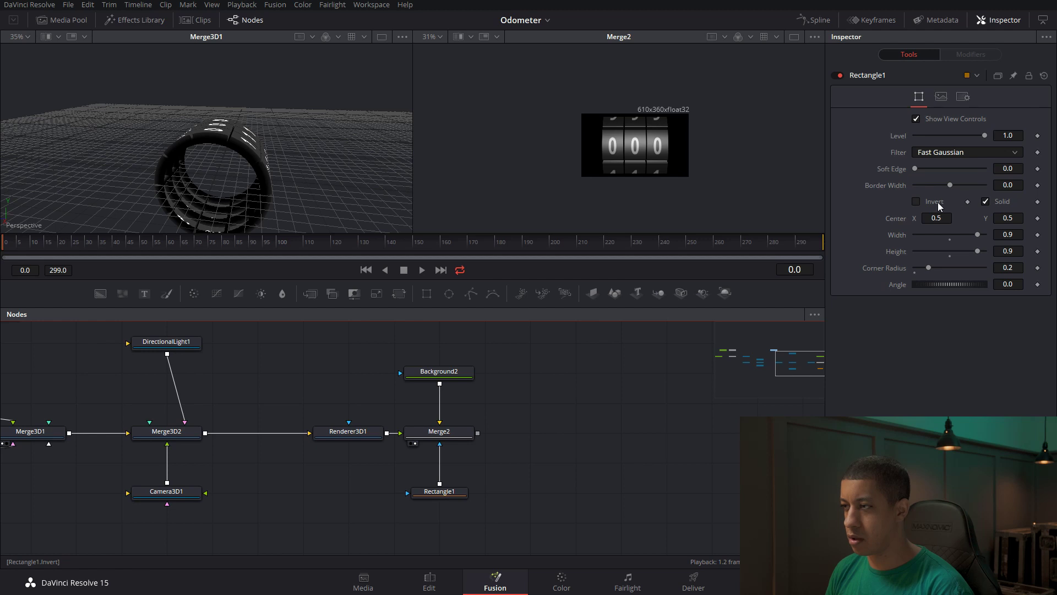
left_click(447, 492)
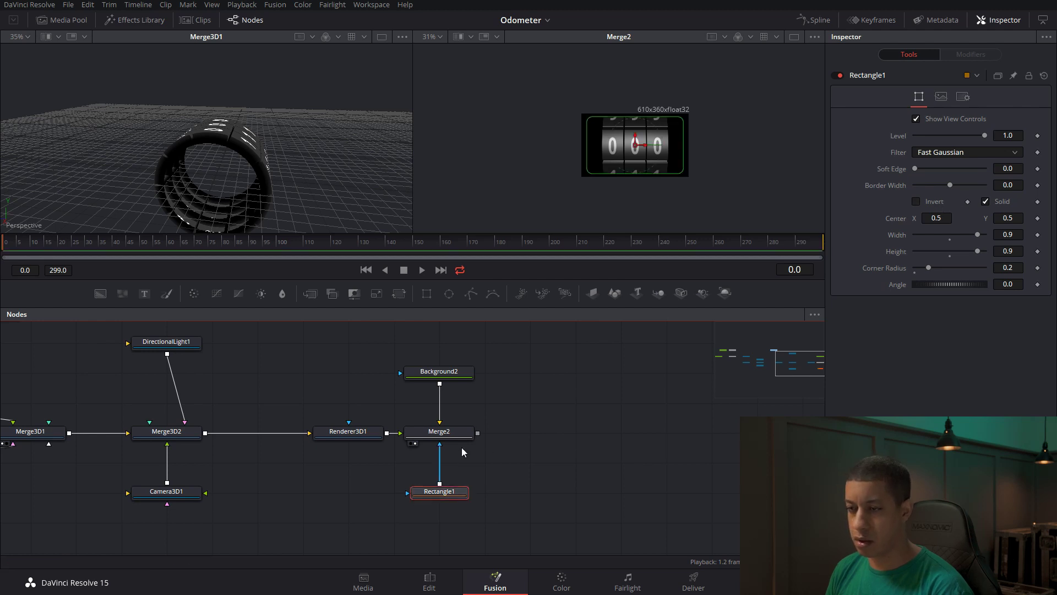
left_click(513, 501)
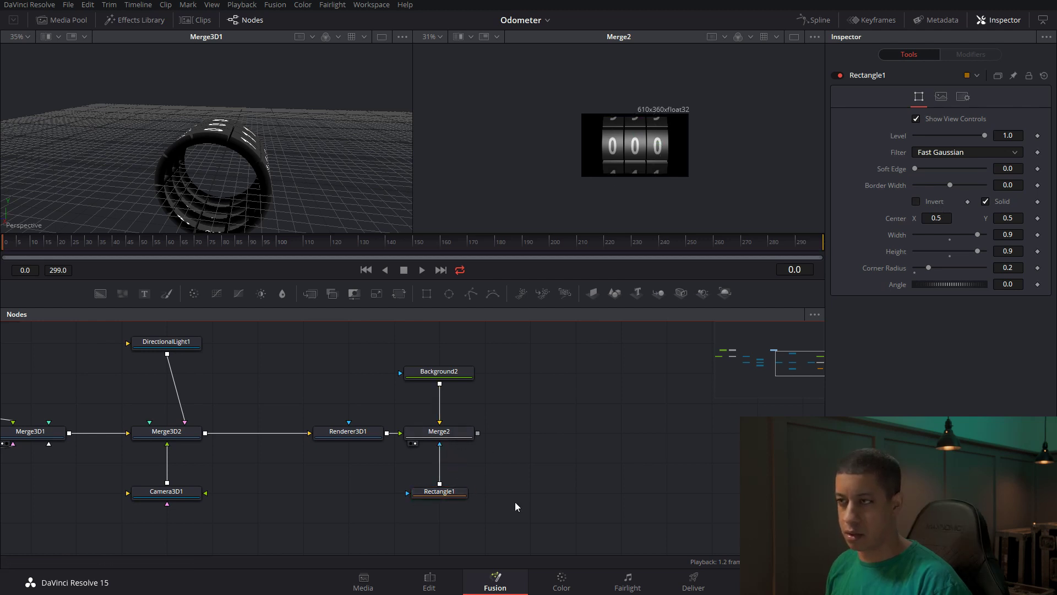
left_click_drag(433, 490, 343, 370)
left_click(460, 373)
left_click_drag(416, 415, 349, 429)
left_click_drag(349, 382, 430, 377)
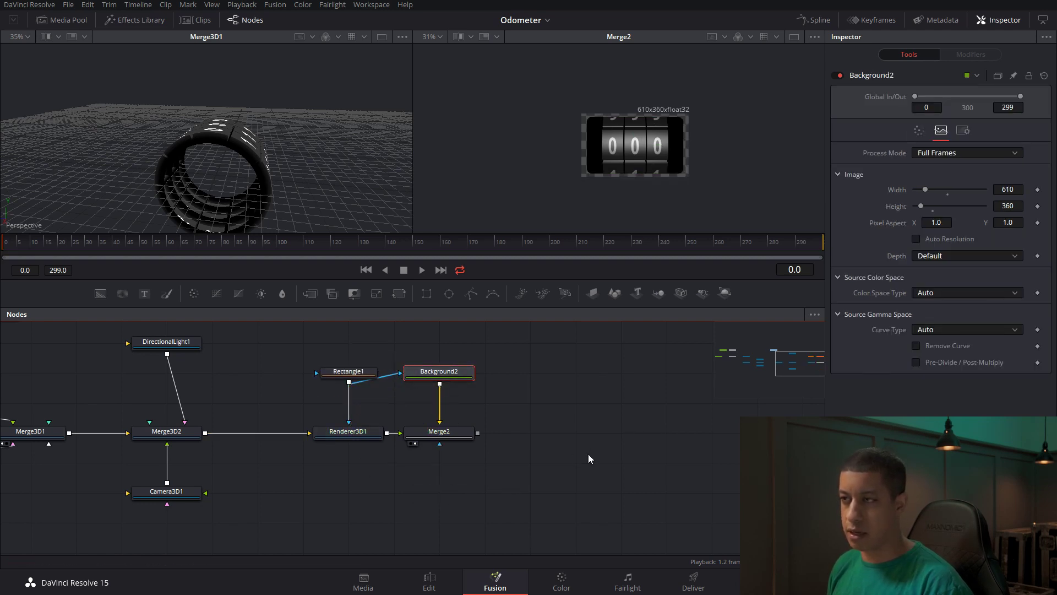
Add a new Background node merged over the Merge2 output and set its colour to grey with a value of 0.606
left_click(588, 455)
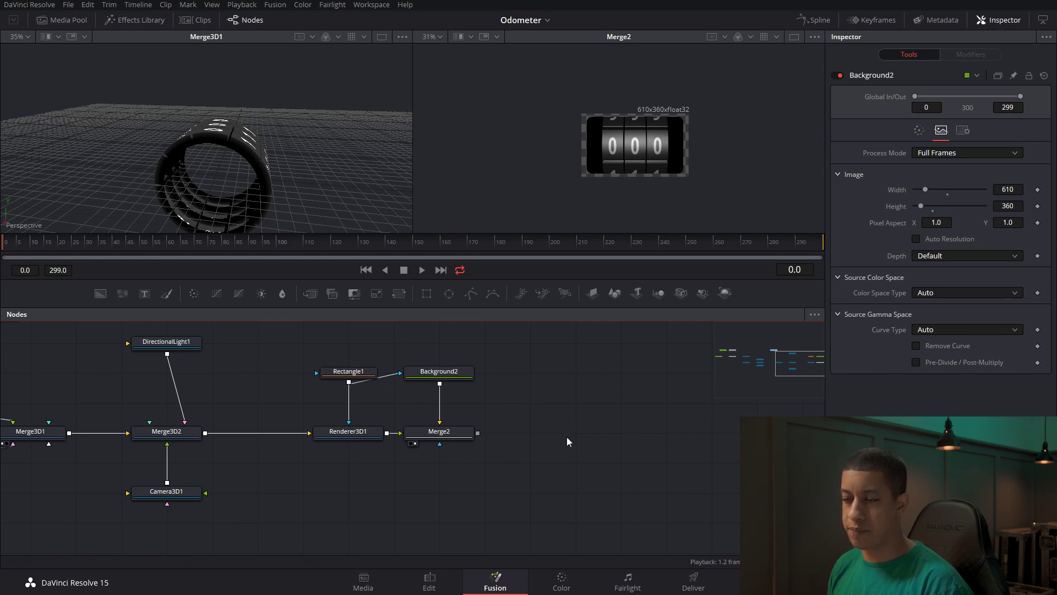
left_click_drag(601, 427, 542, 421)
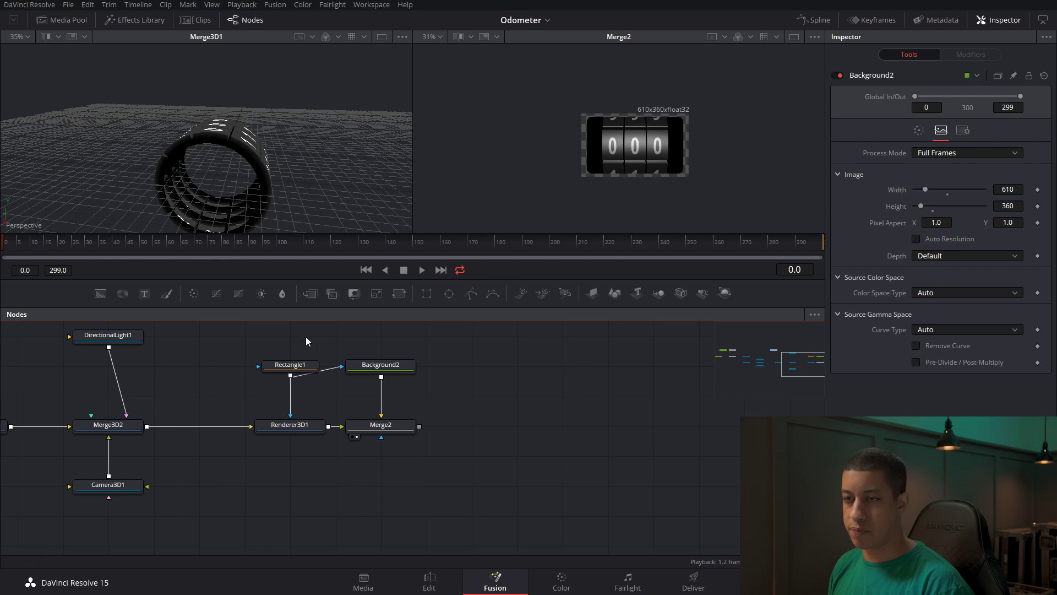
left_click_drag(100, 293, 419, 427)
left_click(543, 367)
left_click_drag(953, 239, 894, 223)
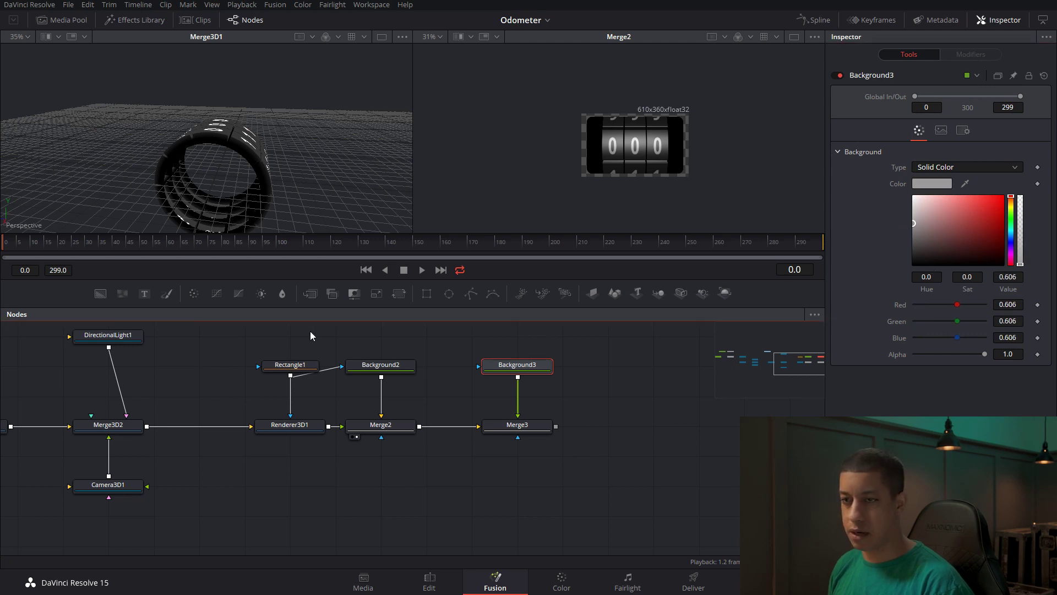
Mask Background3 with a pasted copy of Rectangle1, with Solid off and a border width of 0.016
left_click_drag(292, 359, 291, 327)
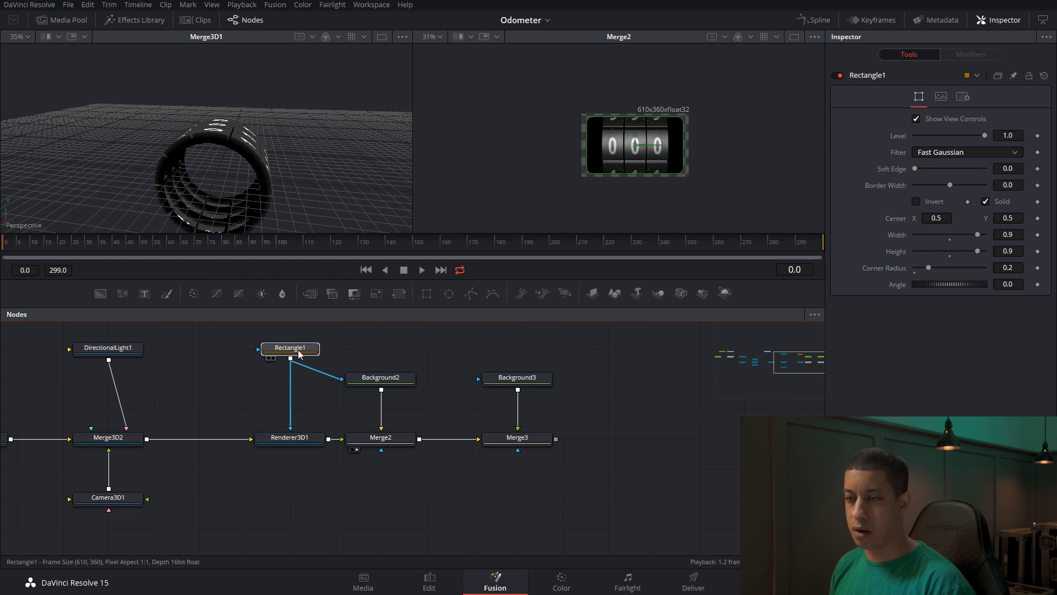
key("ctrl+c")
left_click(451, 348)
key("ctrl+v")
left_click_drag(504, 350, 515, 376)
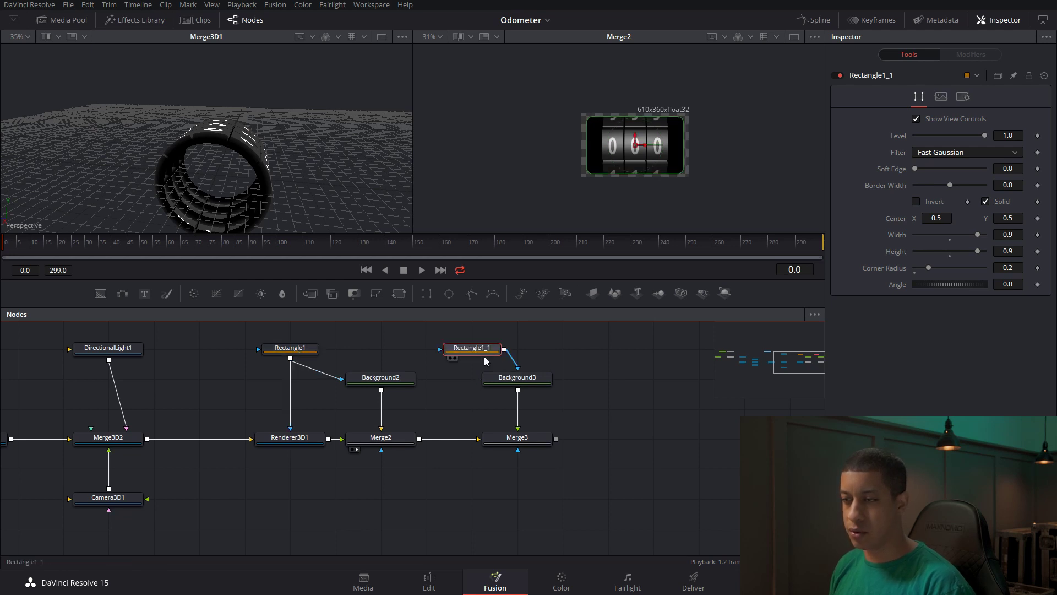
left_click(985, 202)
left_click_drag(949, 185, 953, 186)
Show Merge3 in the second viewer and delete Background3 together with its copied rectangle mask
left_click_drag(539, 438, 621, 224)
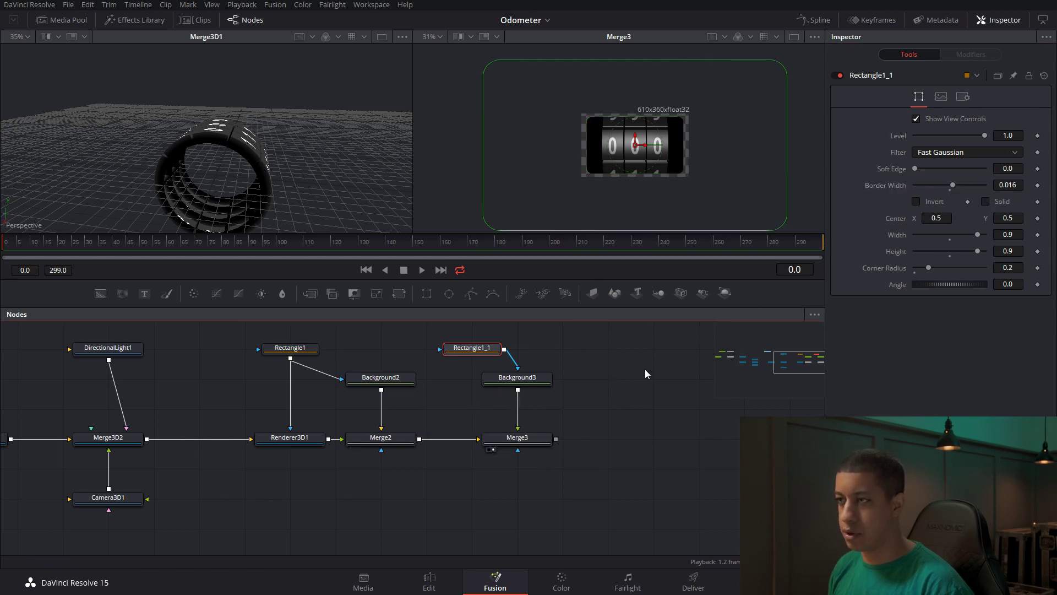
left_click(517, 377)
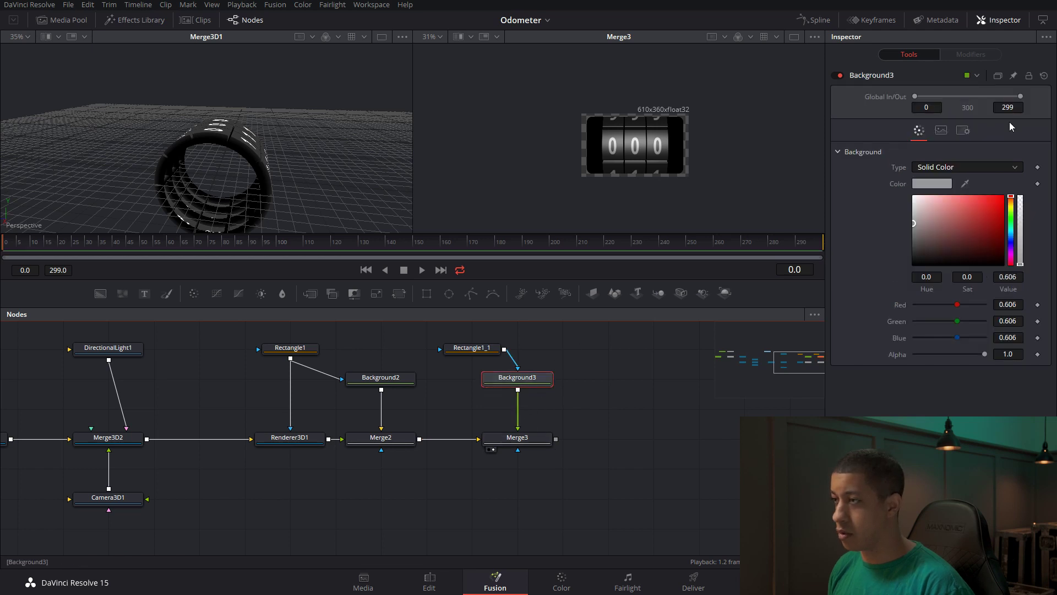
left_click(941, 130)
left_click(944, 236)
left_click(1008, 189)
left_click_drag(422, 329, 557, 381)
key("Delete")
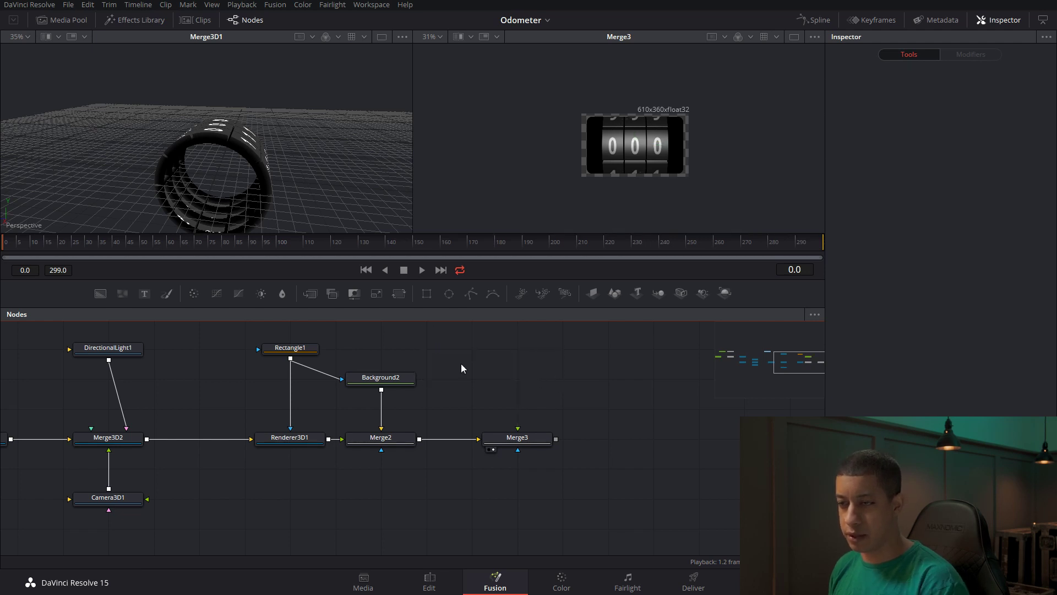
Duplicate Rectangle1 and Background2 together and connect the copied background to the foreground input of Merge3
left_click_drag(239, 334, 415, 386)
key("ctrl+c")
key("ctrl+v")
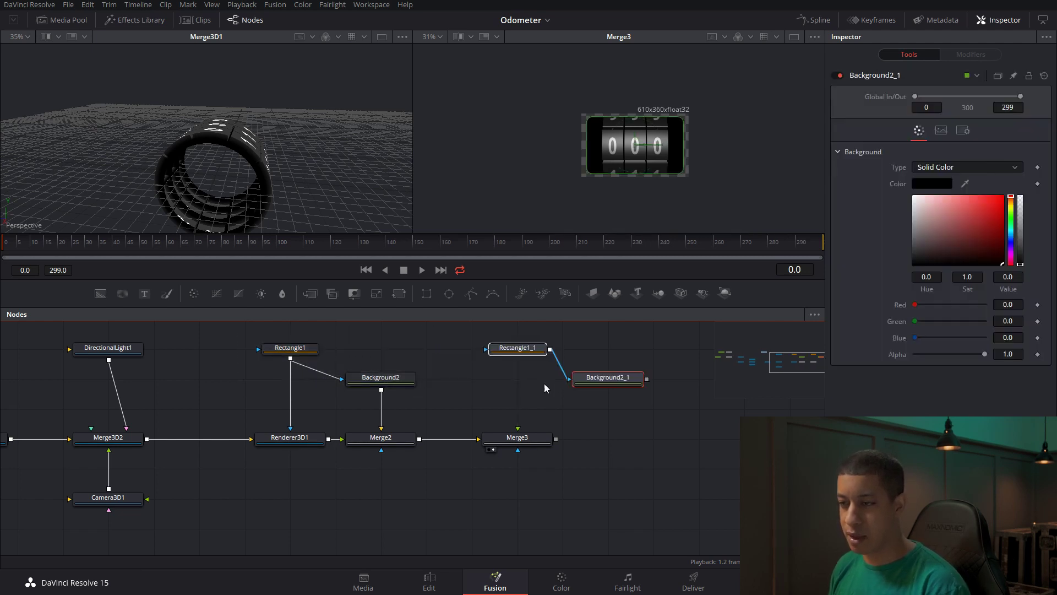
left_click_drag(593, 380, 517, 428)
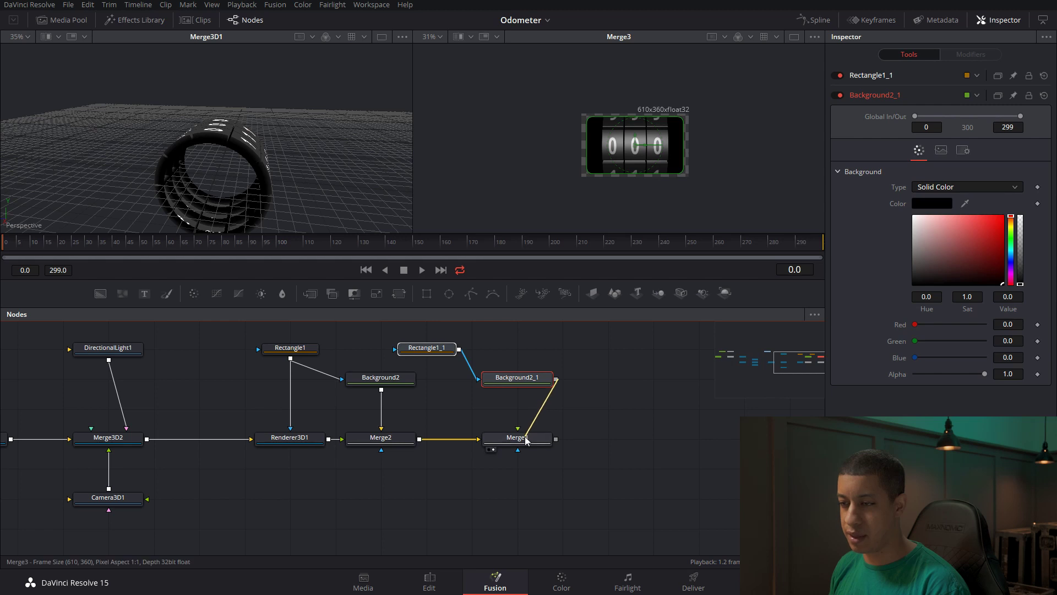
Colour the copied background light grey with a value of 0.709 and make its mask an outline with Solid off and border width 0.013
left_click(517, 378)
left_click_drag(924, 229, 884, 215)
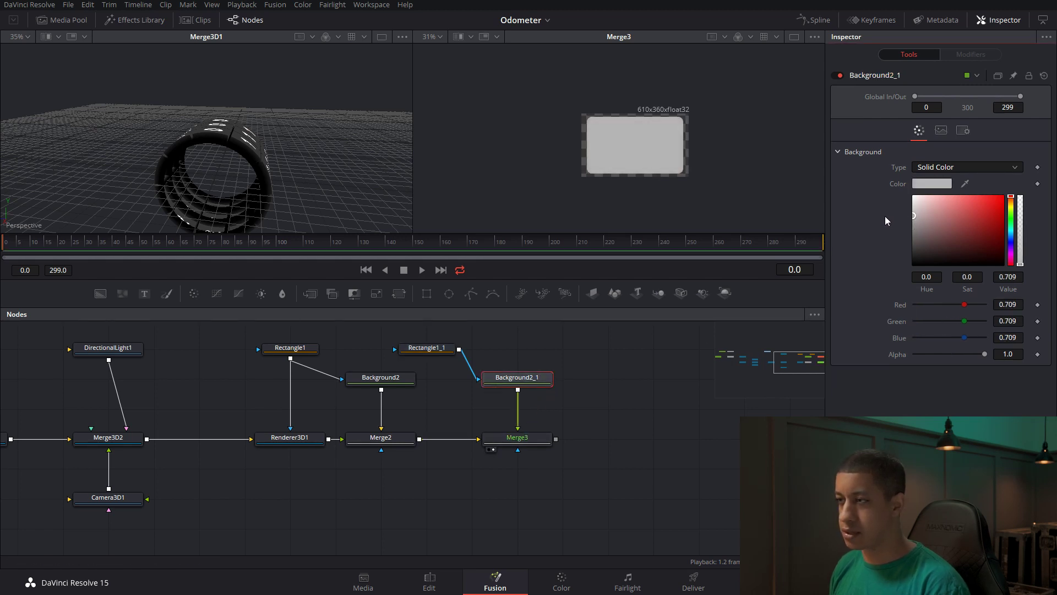
left_click(442, 352)
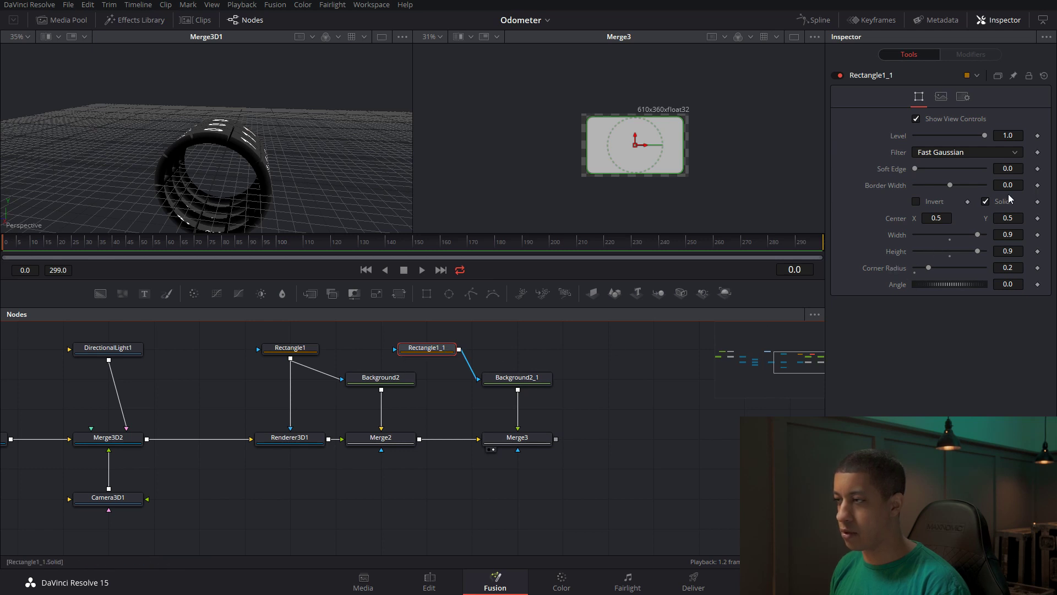
left_click(986, 202)
left_click_drag(954, 185, 952, 189)
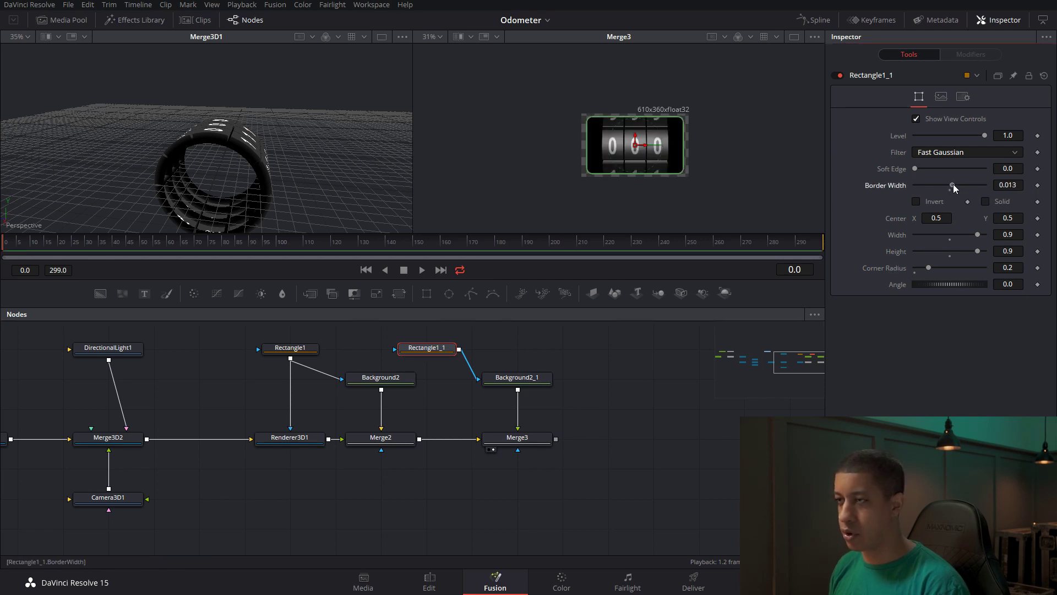
left_click(688, 395)
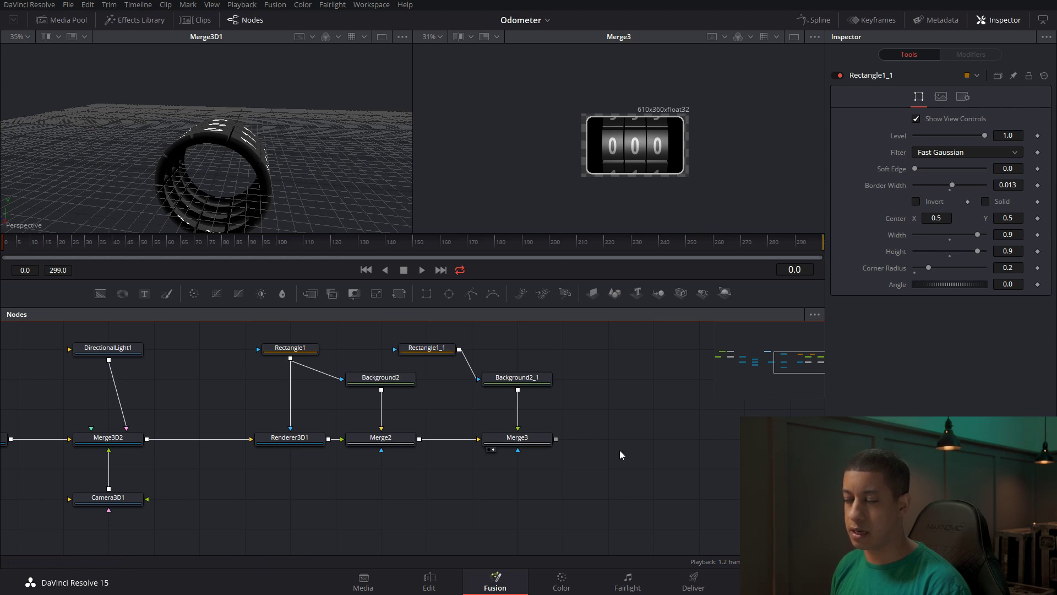
Place MediaOut1 well beyond Merge3, connect the Merge3 output to it, and move the playhead to frame 133
left_click_drag(644, 438, 612, 441)
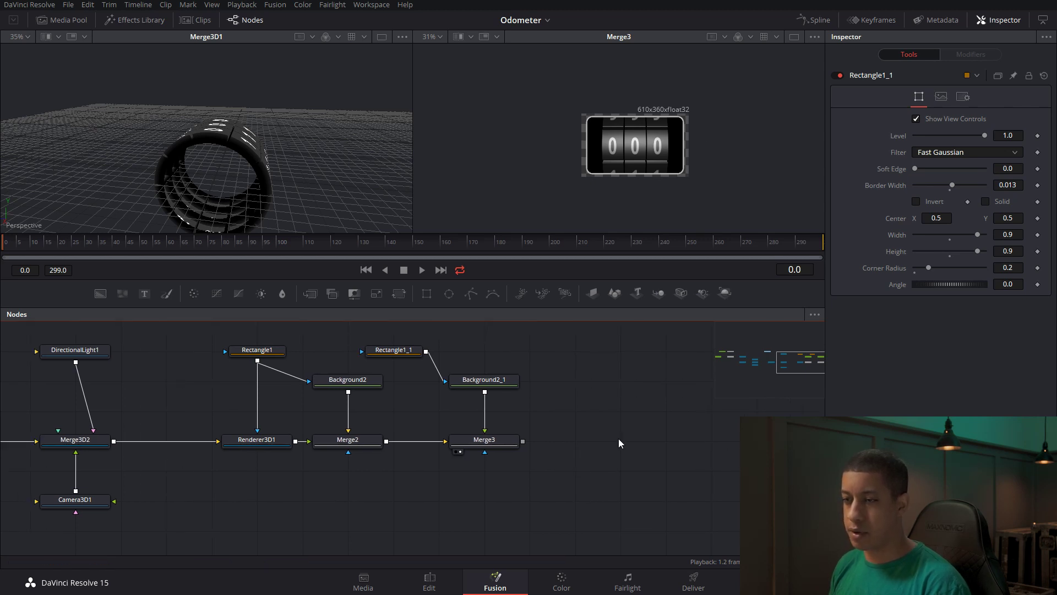
scroll(611, 439, "down", 2)
left_click_drag(102, 356, 643, 436)
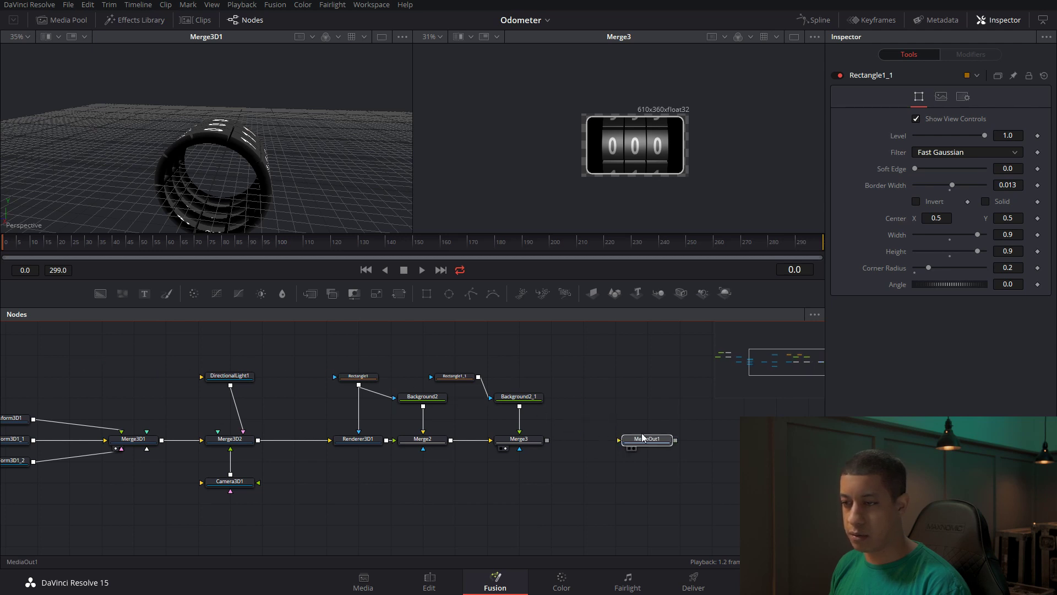
left_click_drag(547, 440, 639, 442)
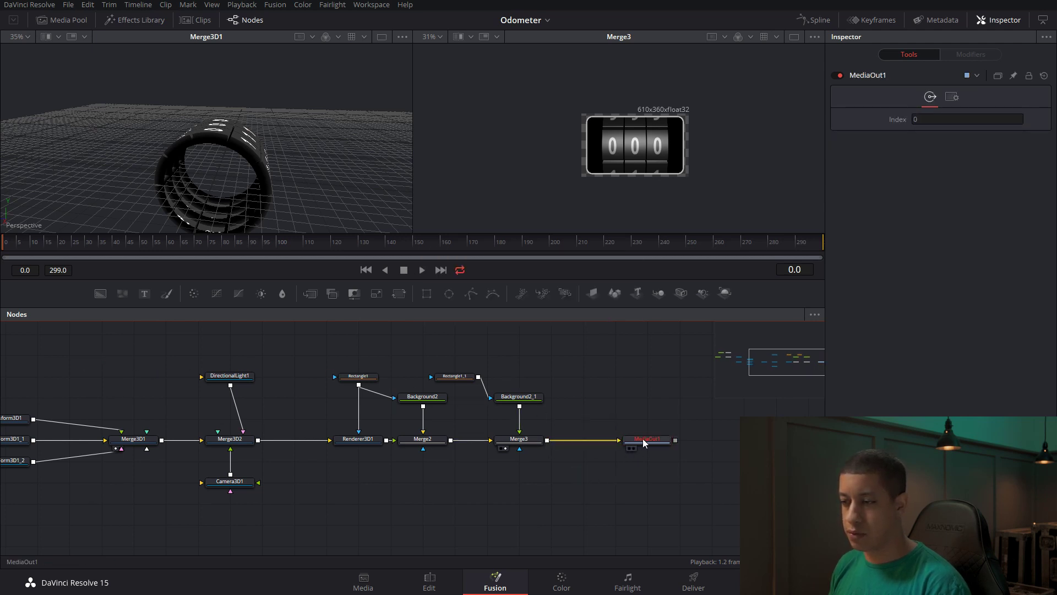
left_click(443, 246)
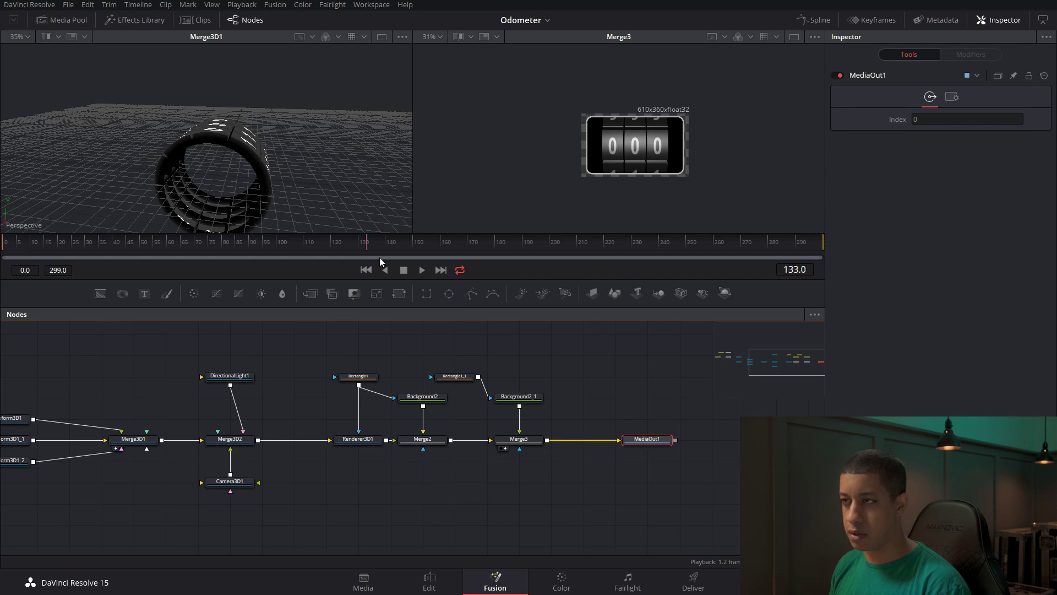
left_click_drag(640, 439, 735, 441)
Test the first number wheel by rotating Transform3D1 about X to about 167 degrees, and reset the rotation to 0
left_click_drag(545, 500, 655, 489)
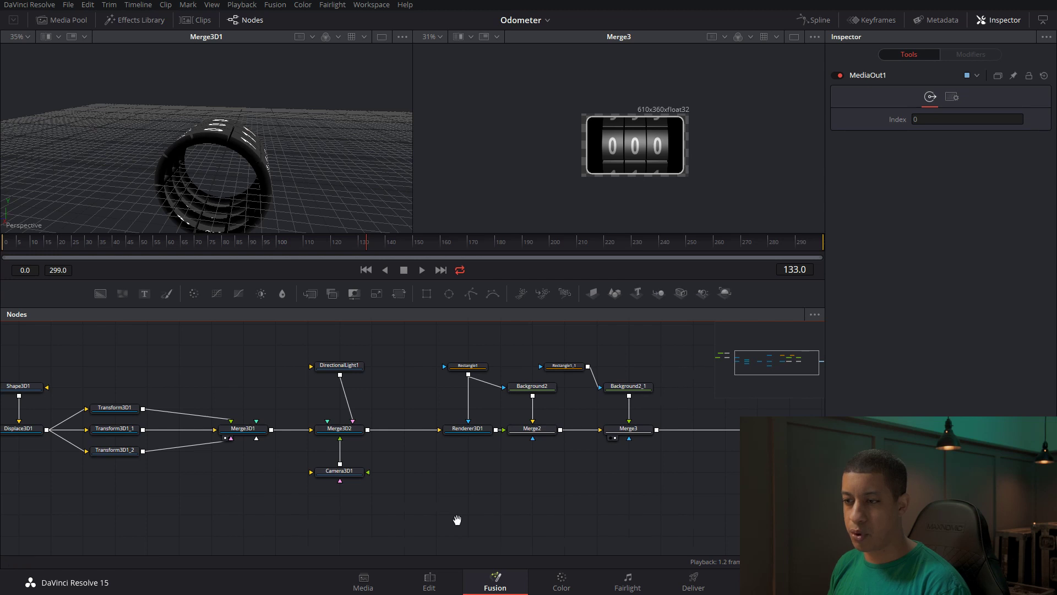
left_click_drag(455, 519, 533, 520)
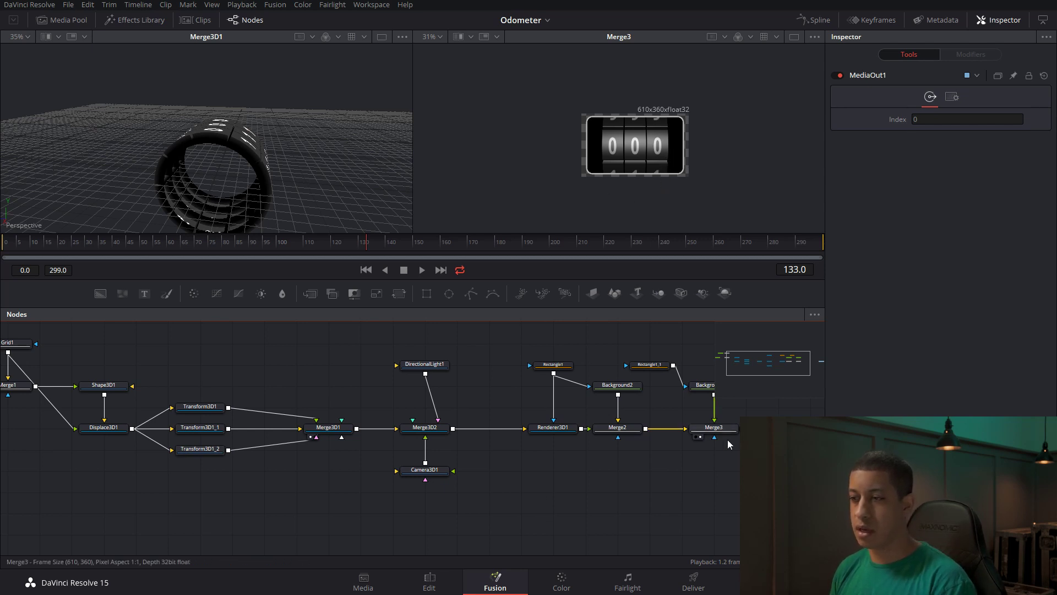
left_click(713, 428)
left_click(220, 418)
left_click_drag(933, 220, 1046, 230)
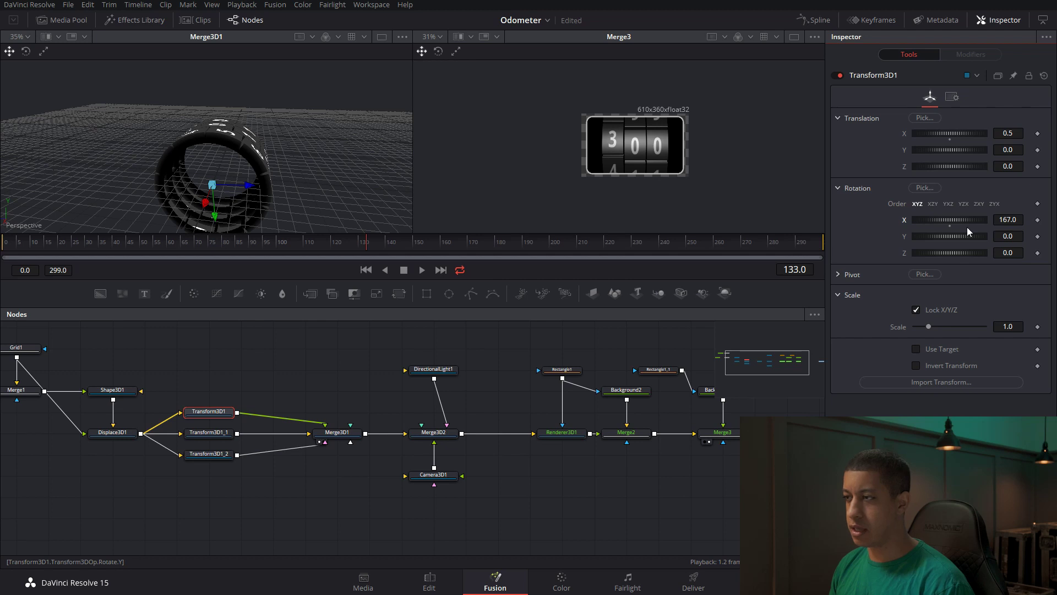
left_click(951, 227)
Insert a Custom Tool node between Merge3 and MediaOut1
left_click_drag(755, 475, 651, 474)
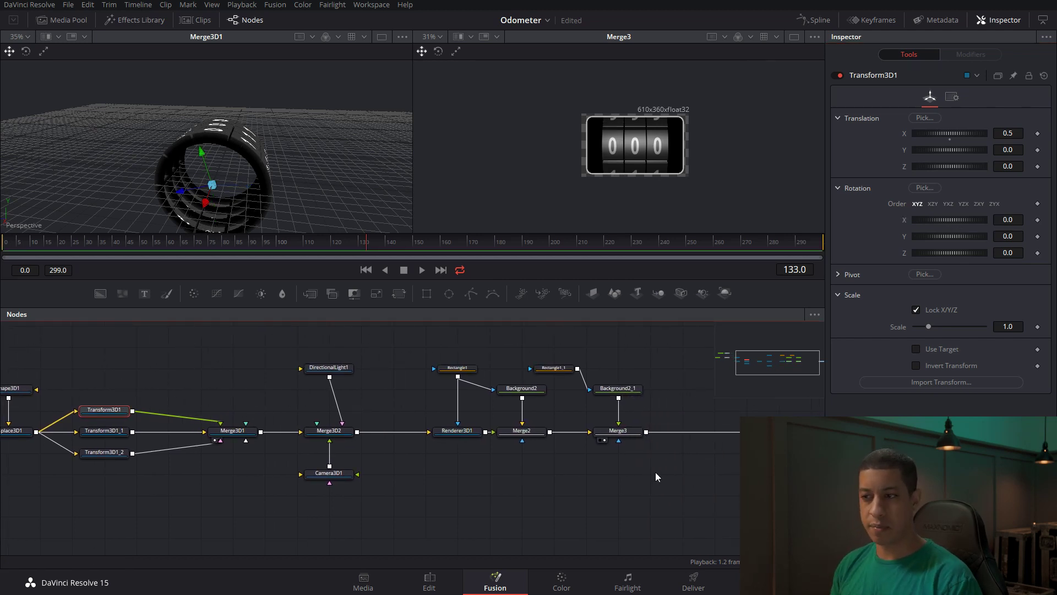
left_click(631, 434)
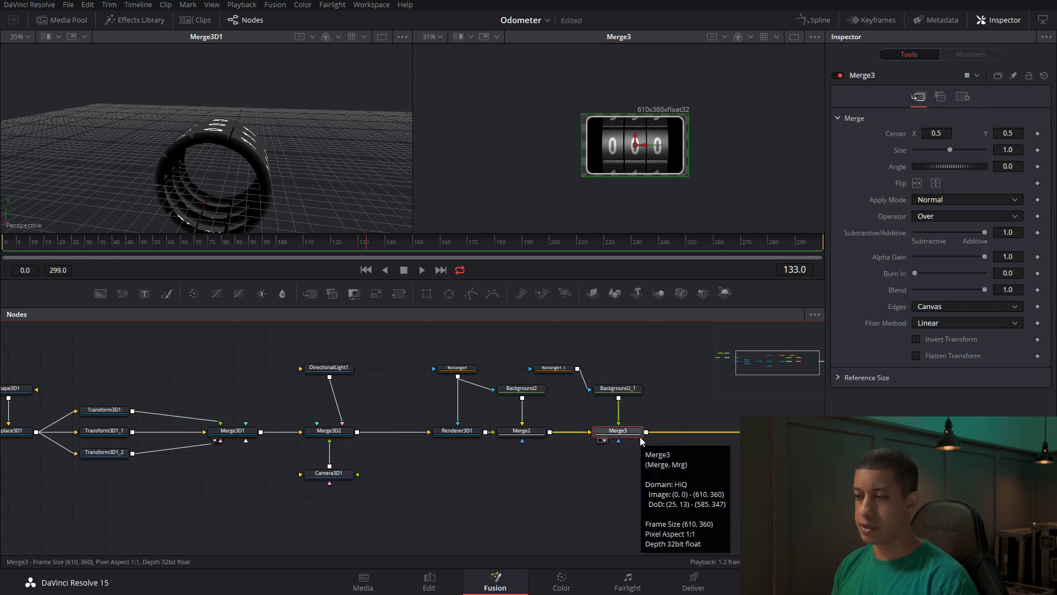
left_click_drag(713, 488, 683, 489)
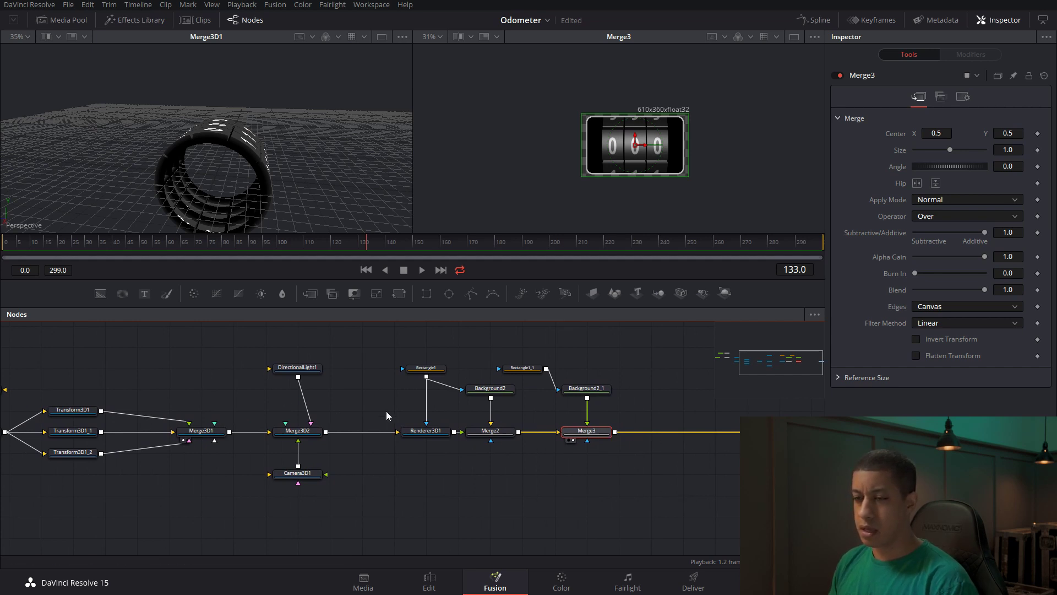
key("shift+space")
type("Directional Light")
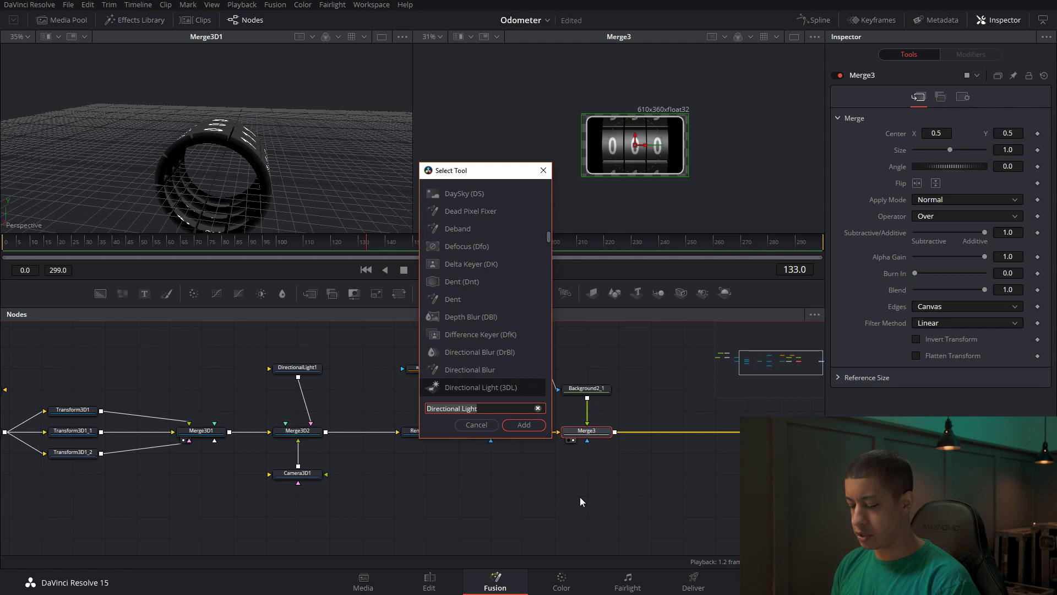
type("tool")
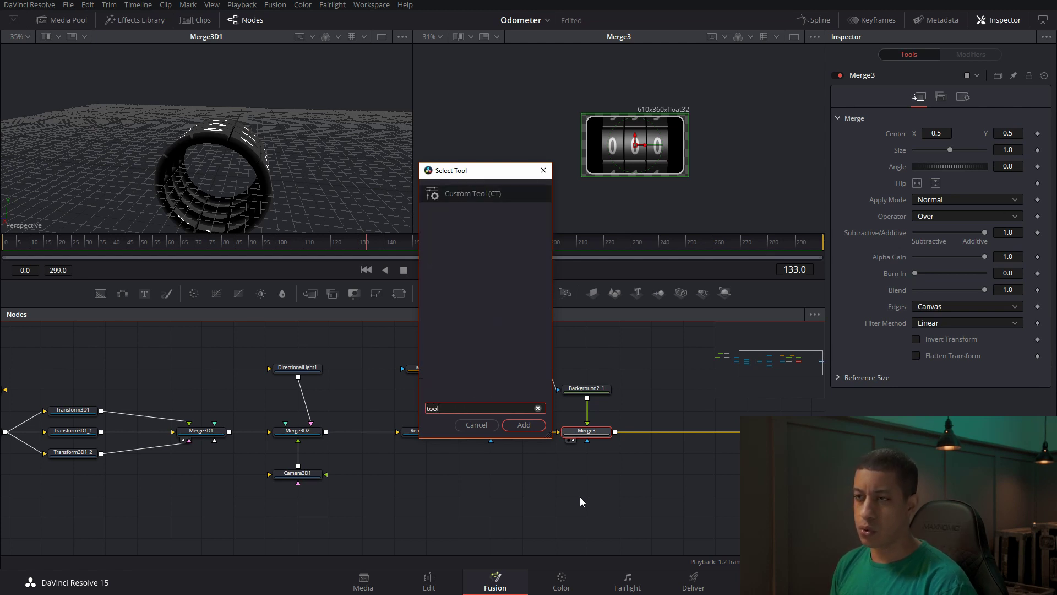
key("Return")
left_click_drag(671, 437, 703, 438)
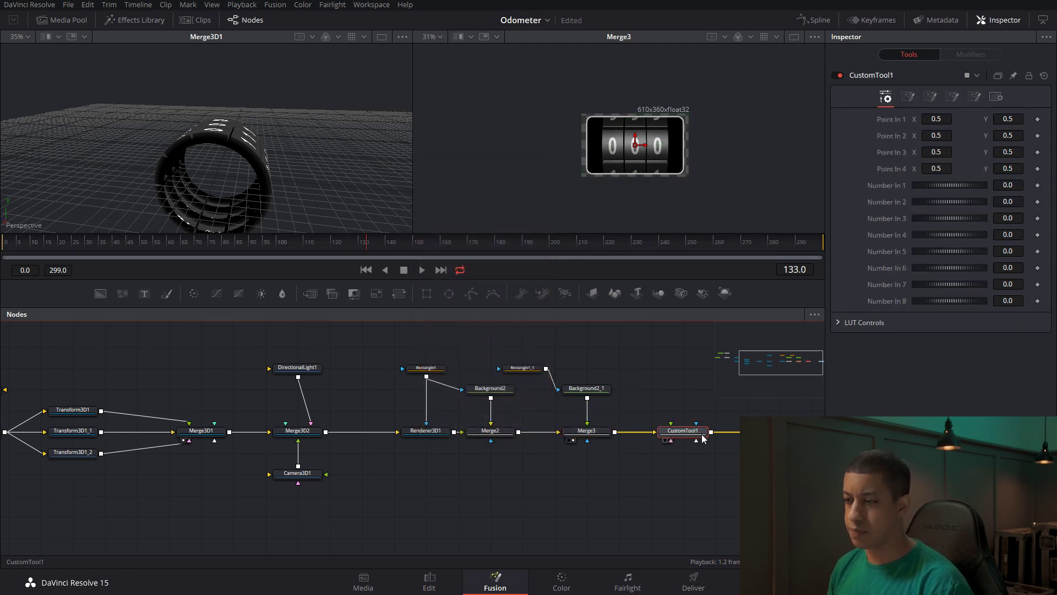
Hide the custom tool's LUT controls, its point controls 1 to 4 and its number controls 5 to 8
left_click(974, 97)
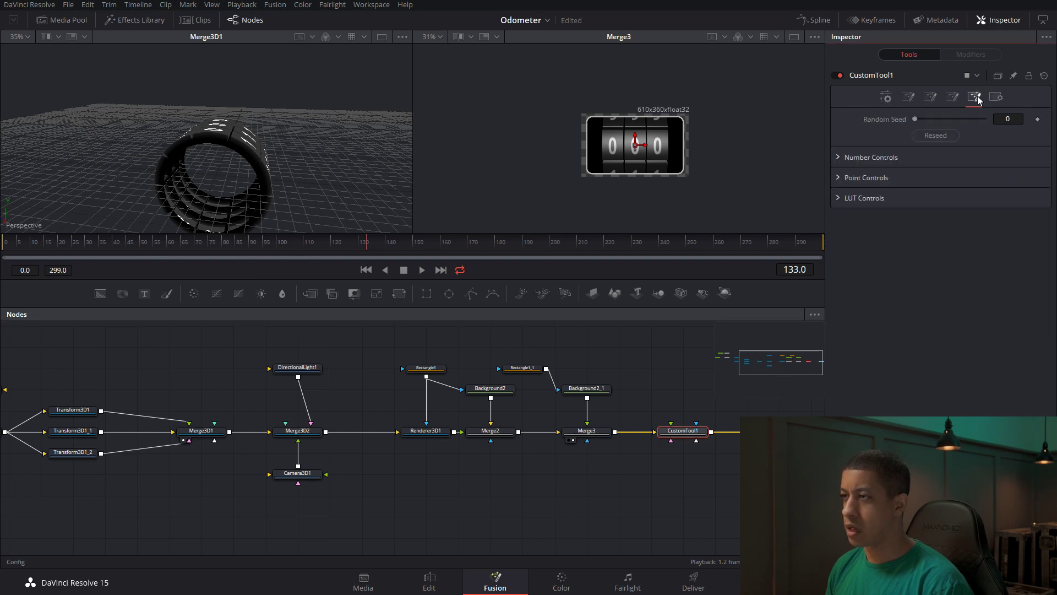
left_click(837, 197)
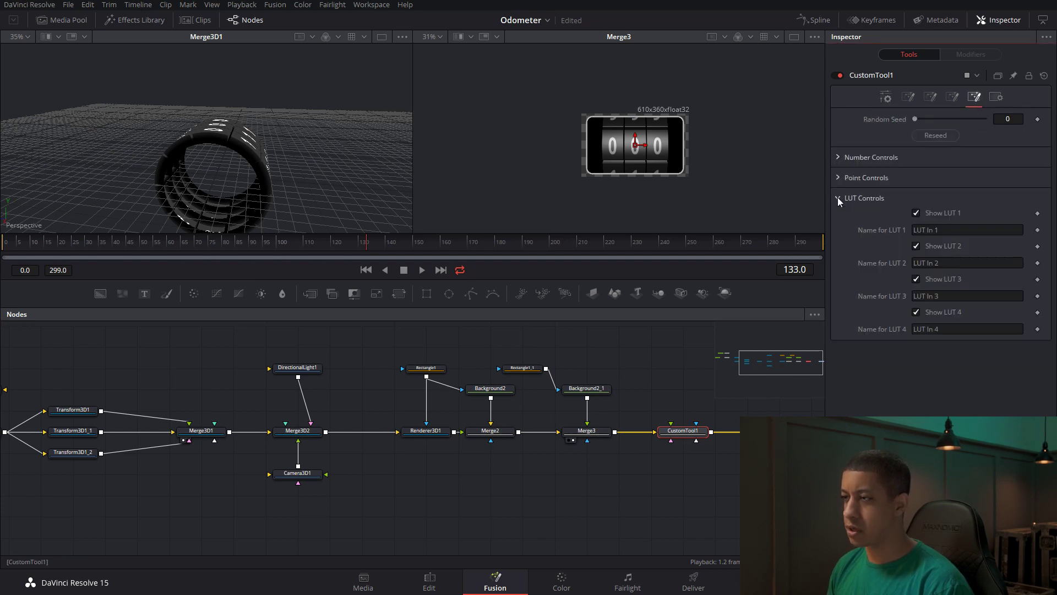
left_click(925, 246)
left_click(917, 279)
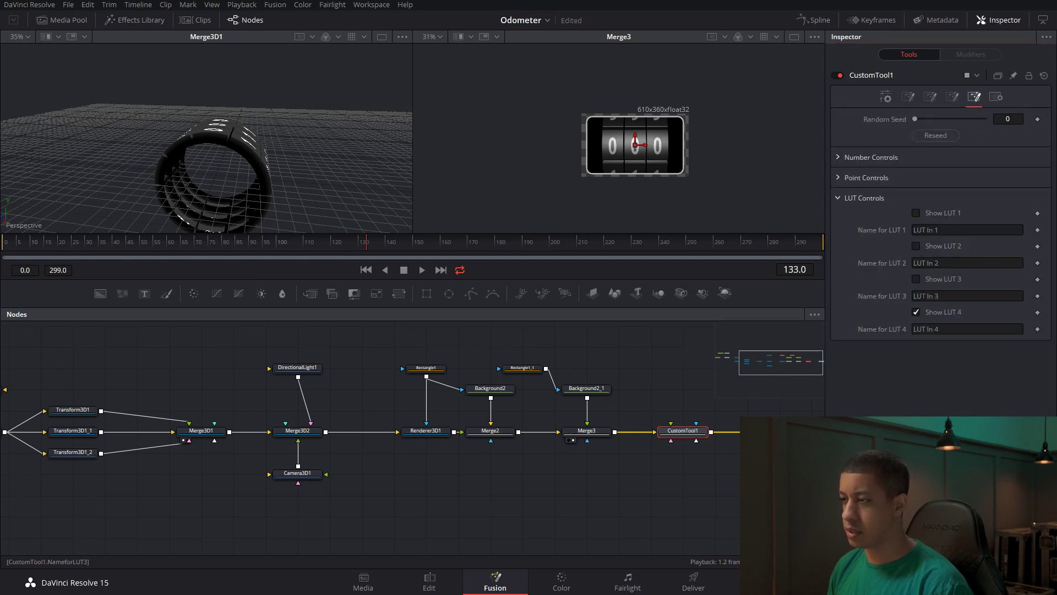
left_click(841, 178)
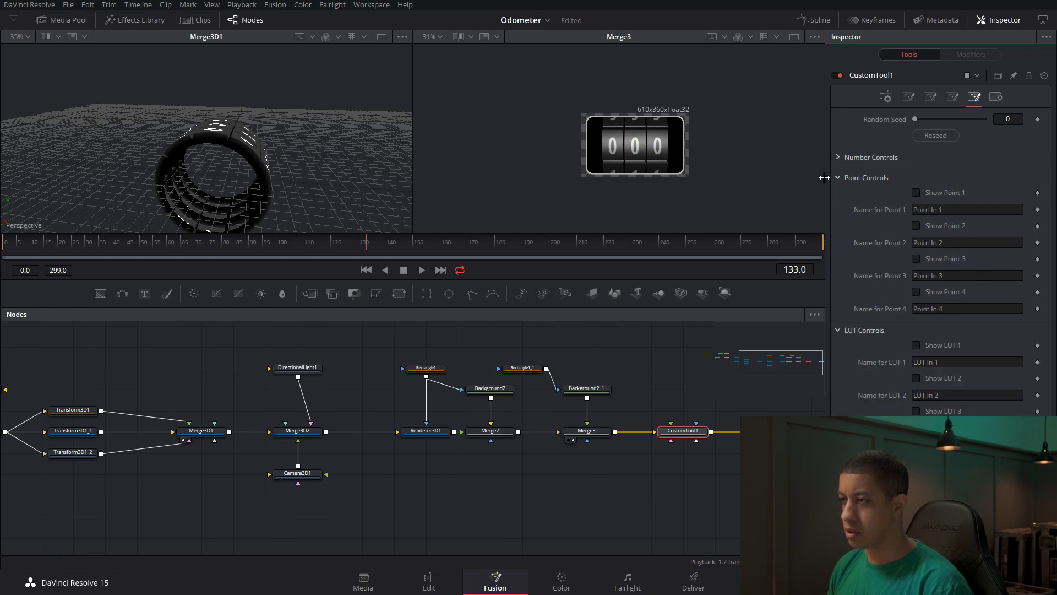
left_click(841, 161)
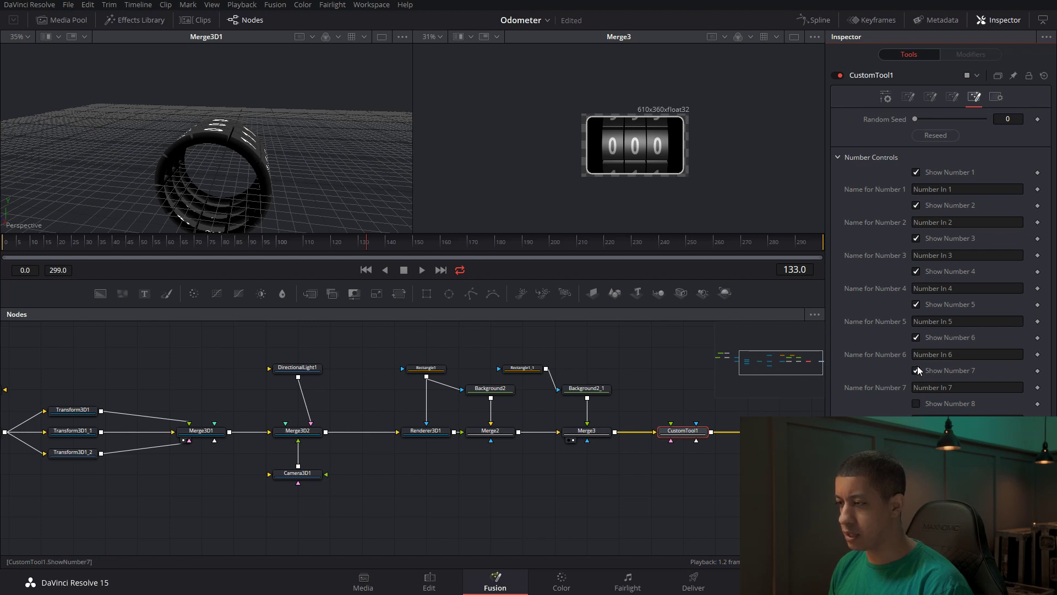
left_click(917, 305)
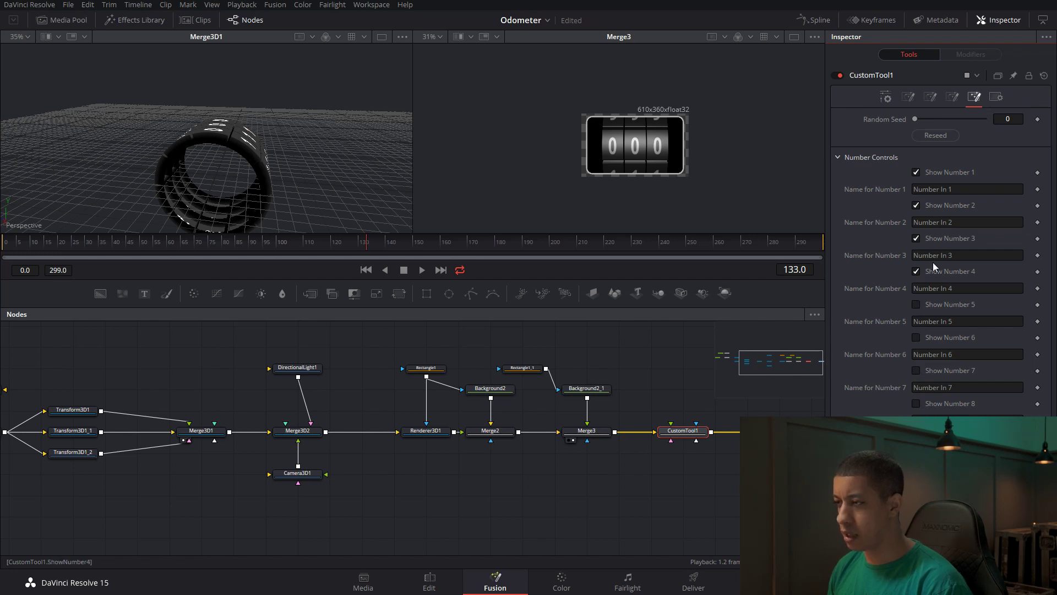
Rename the custom tool's number controls 1, 2 and 3 as Hundreds, Tens and Ones
left_click(968, 188)
key("BackSpace")
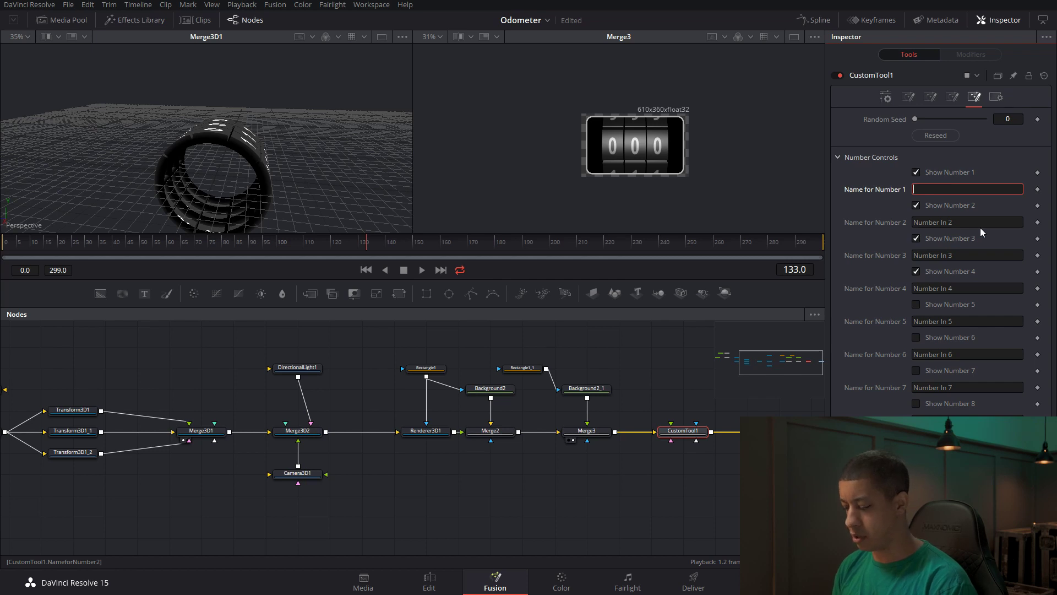
type("Hundre")
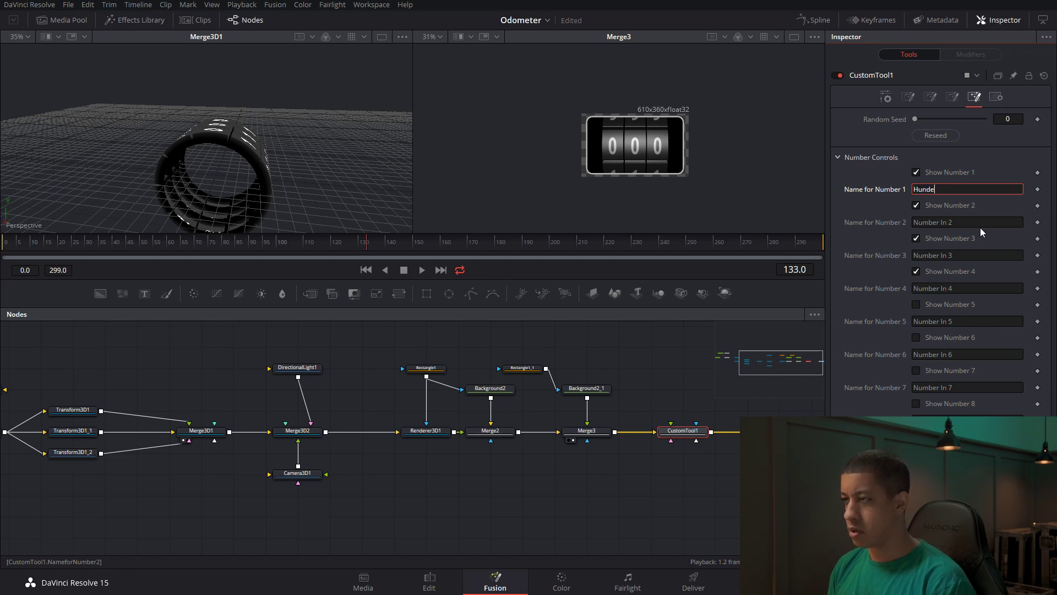
type("ds")
left_click(972, 222)
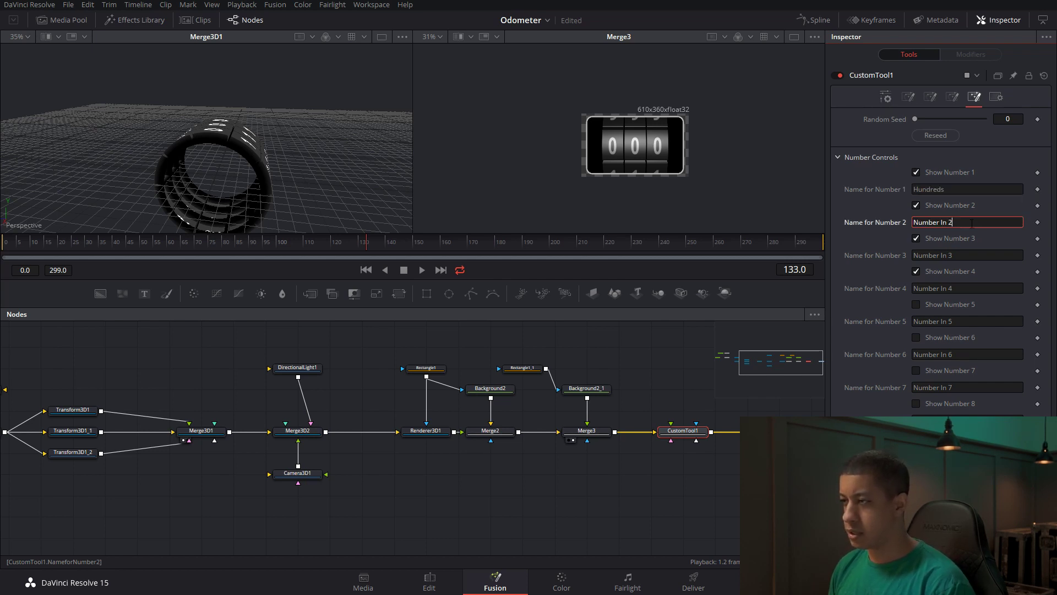
type("Tens")
key("Tab")
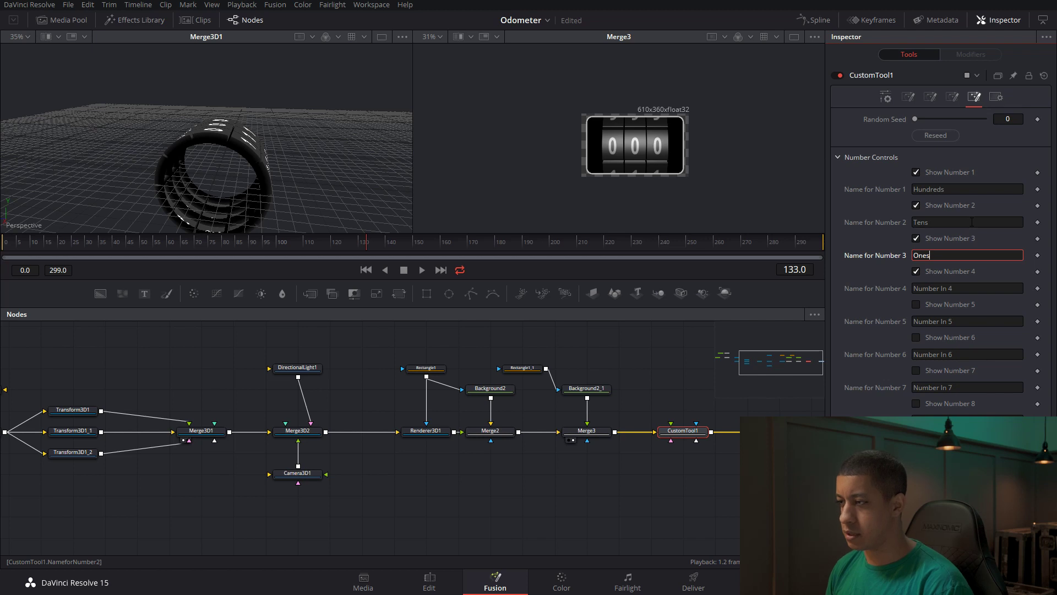
Rename the custom tool's number control 4 as Spin and show the tool's main controls
left_click(965, 288)
left_click_drag(965, 287, 855, 282)
type("S")
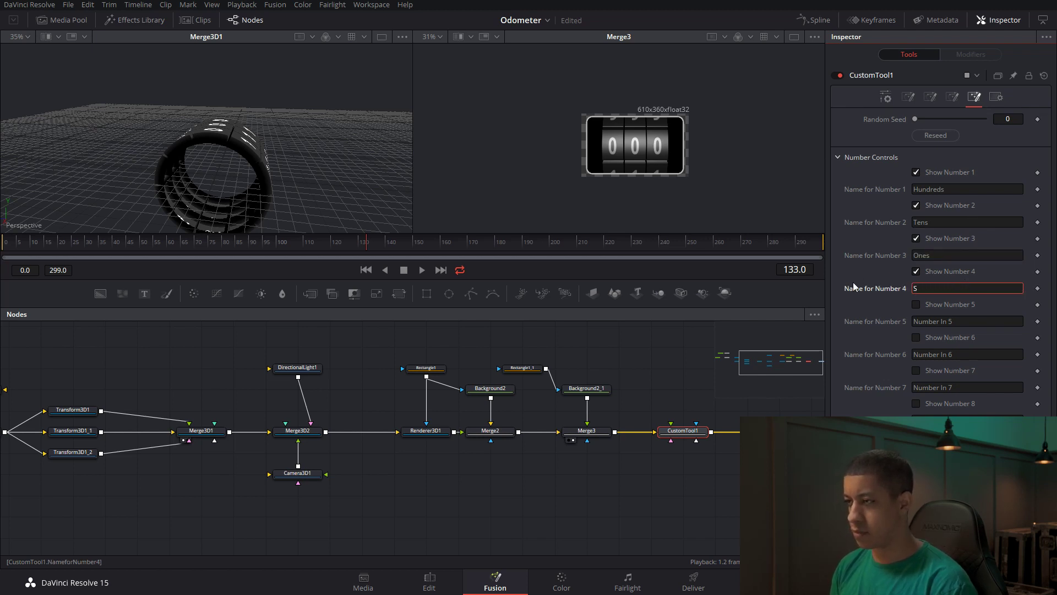
type("pin")
key("Return")
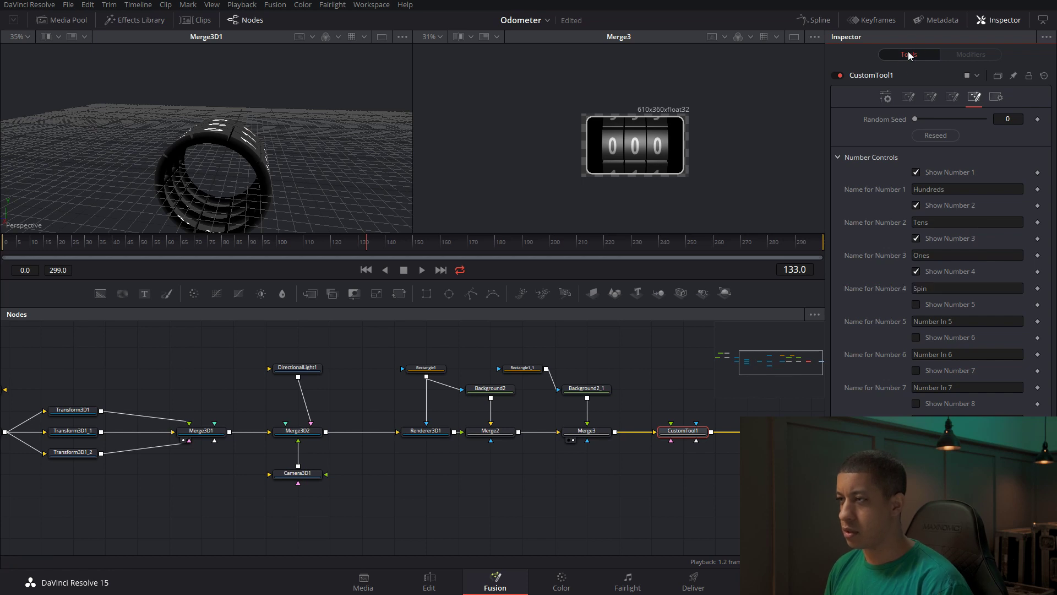
left_click(886, 97)
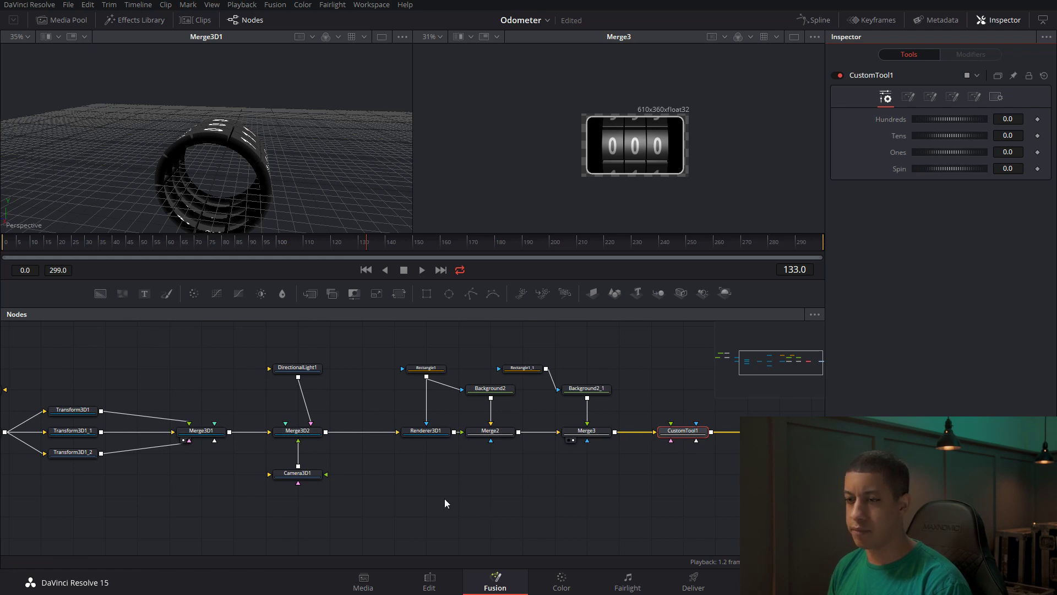
Add the expression CustomTool1.NumberIn1 to the X rotation of Transform3D1
left_click_drag(444, 497, 542, 498)
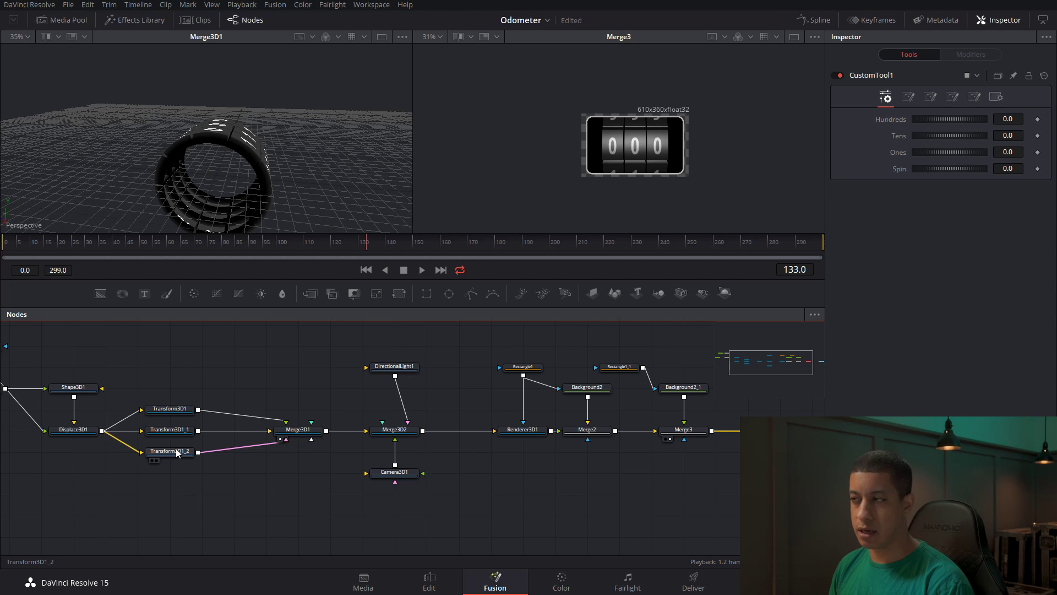
left_click_drag(787, 479, 756, 474)
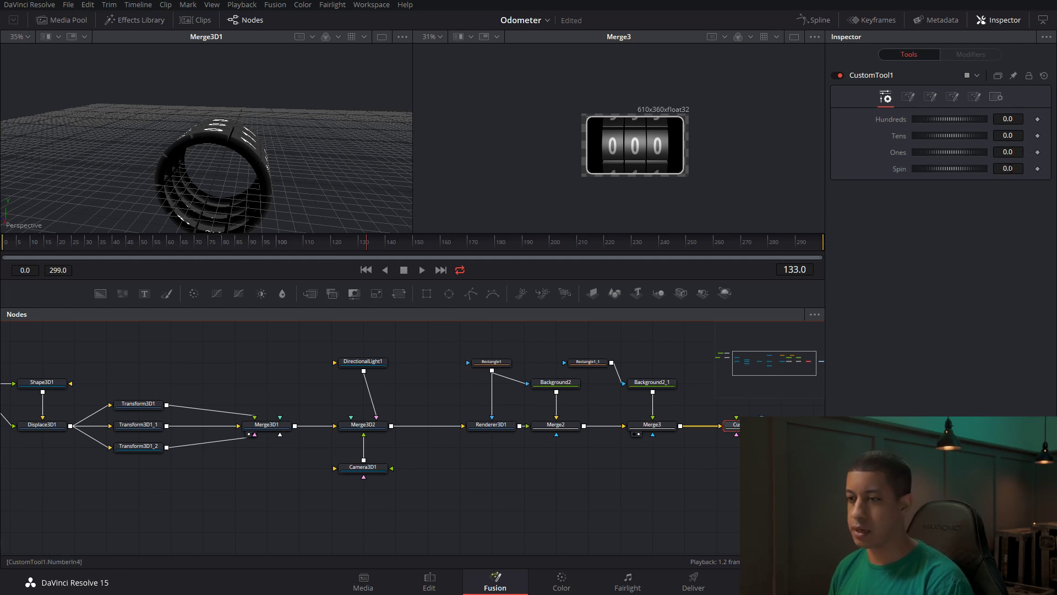
left_click(593, 465)
left_click_drag(519, 463, 545, 467)
left_click(160, 408)
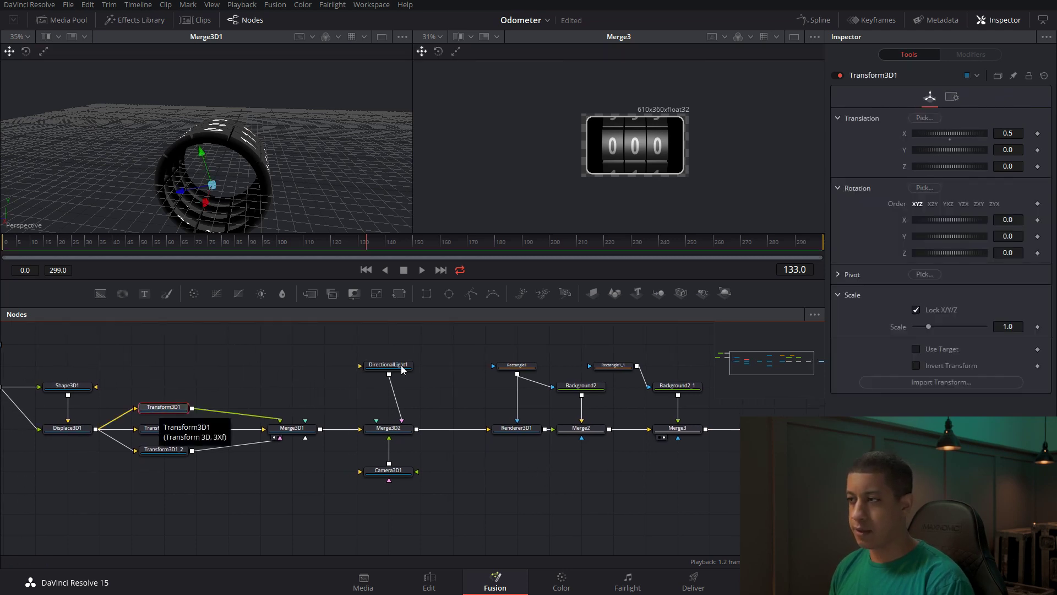
right_click(904, 220)
left_click(943, 384)
left_click(962, 236)
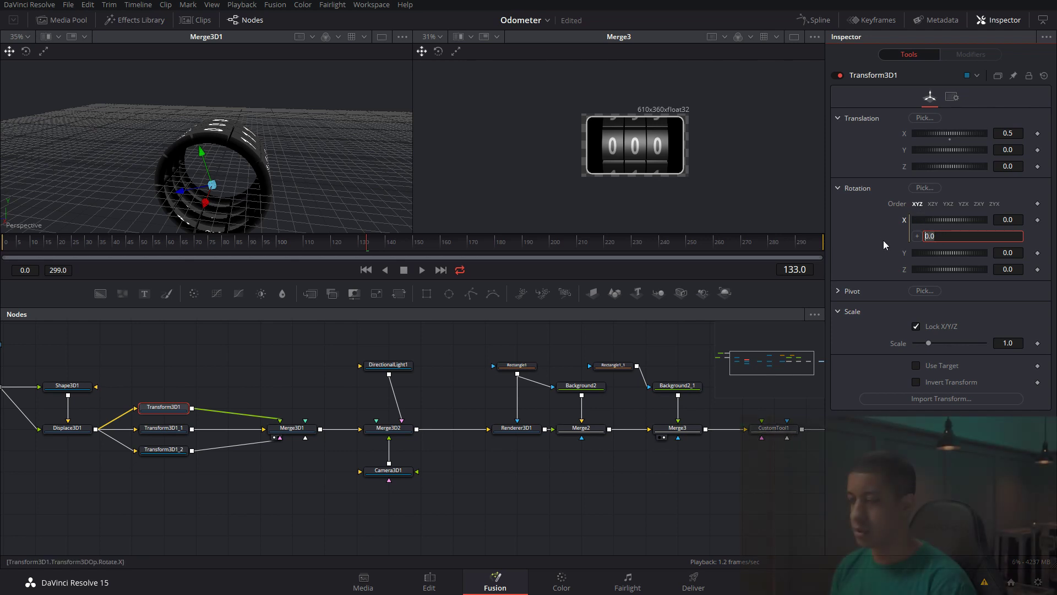
key("BackSpace")
type("CustomTool1")
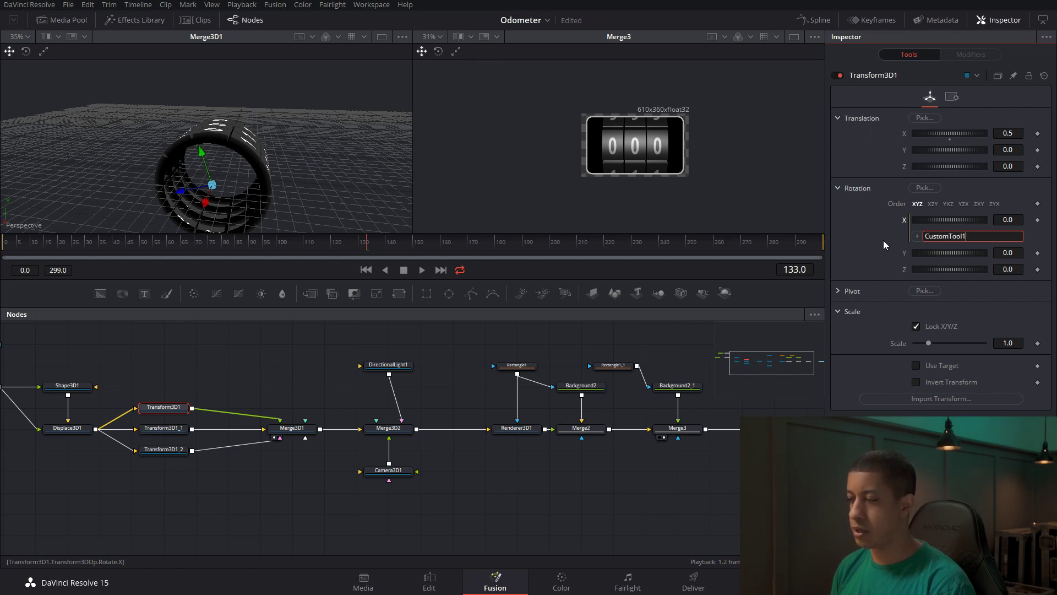
type(".")
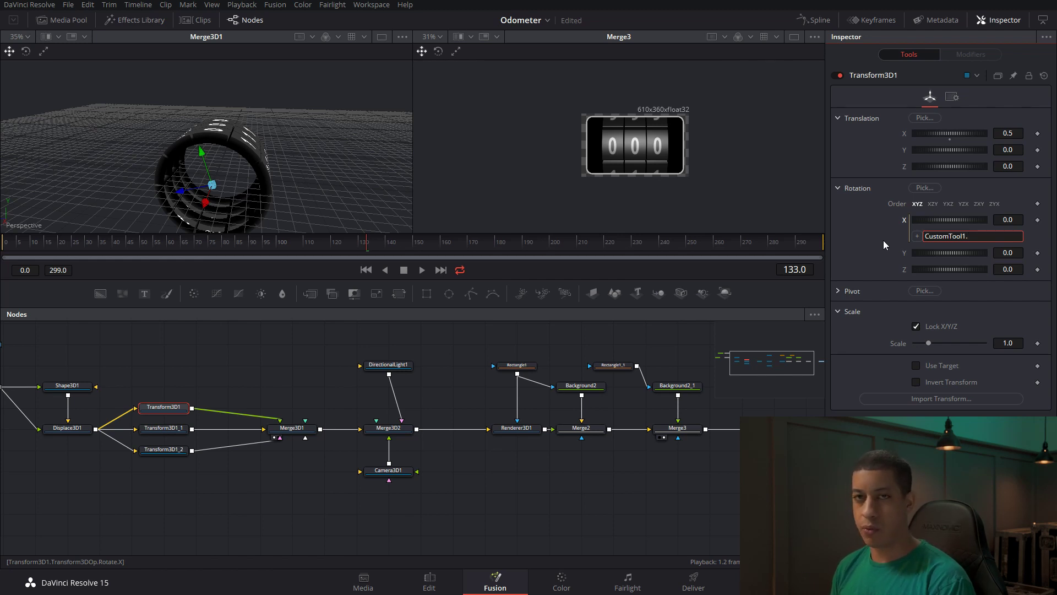
type("NumberIn1")
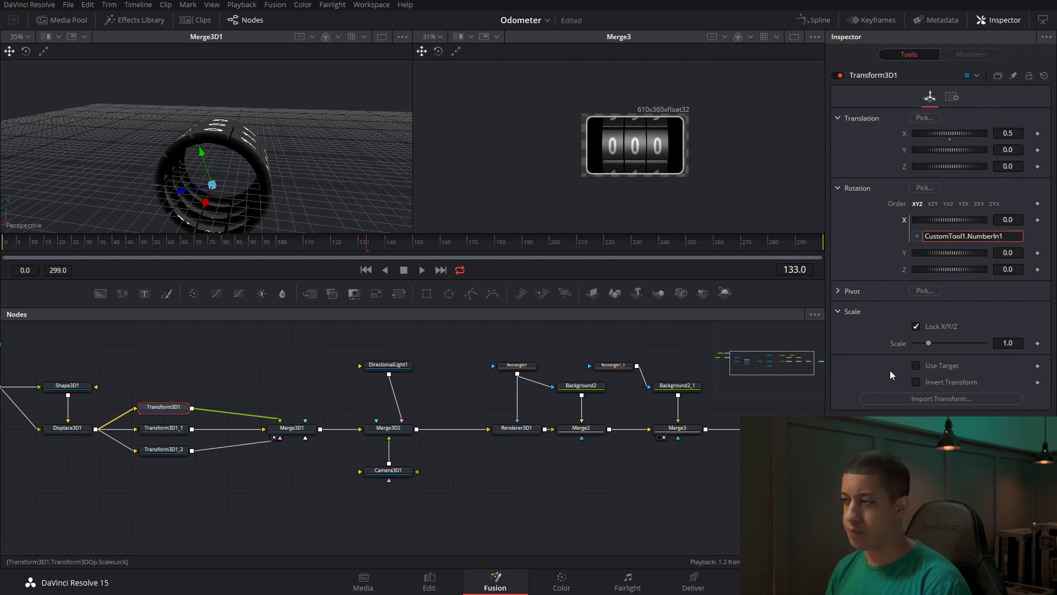
key("Return")
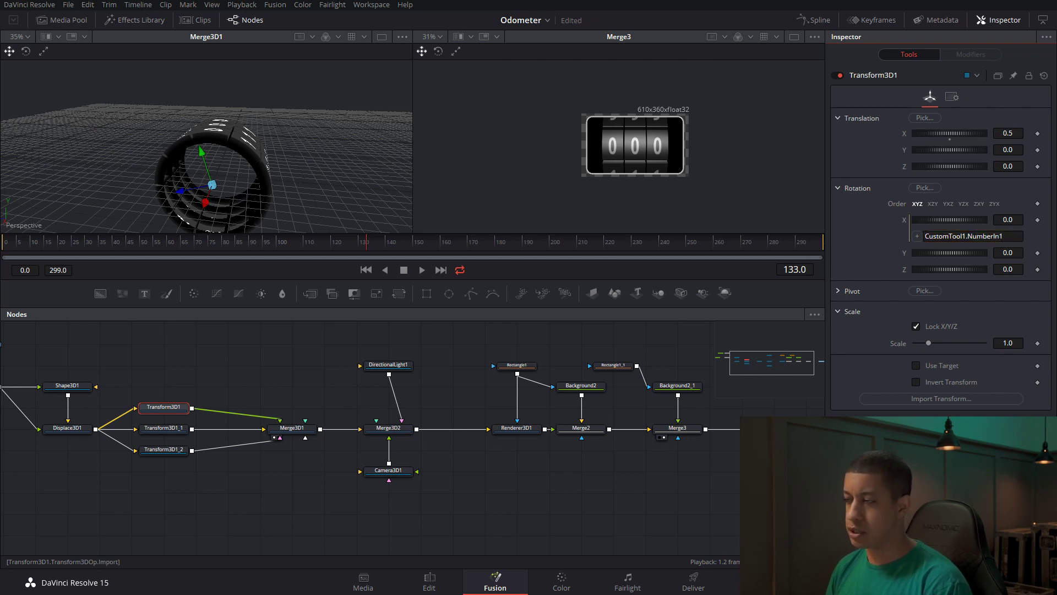
Enable Show Number 5 in CustomTool1's configuration and return to its main controls
scroll(732, 478, "right", 3)
left_click(727, 433)
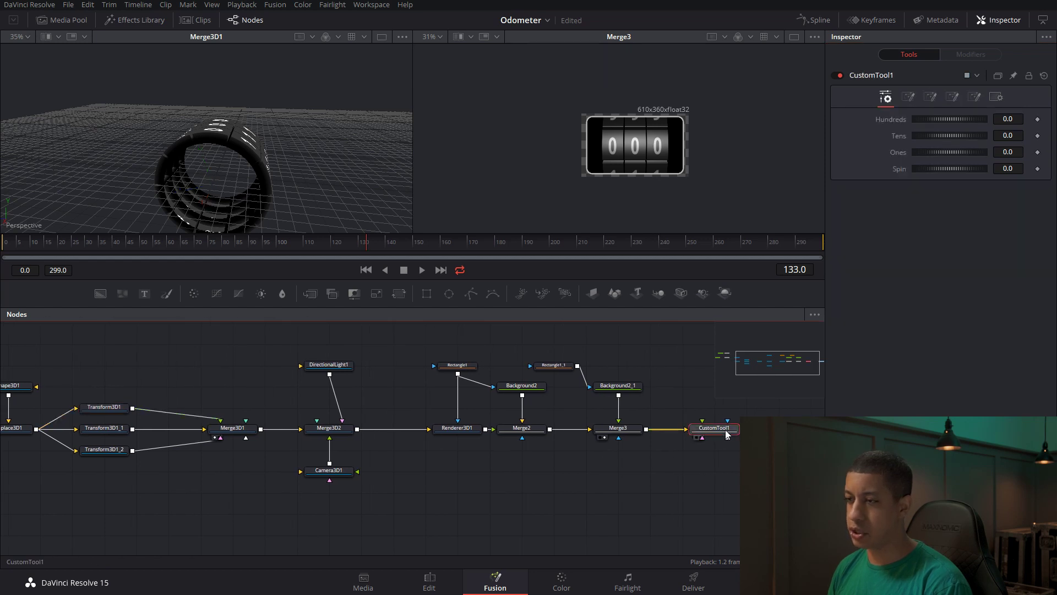
left_click(974, 97)
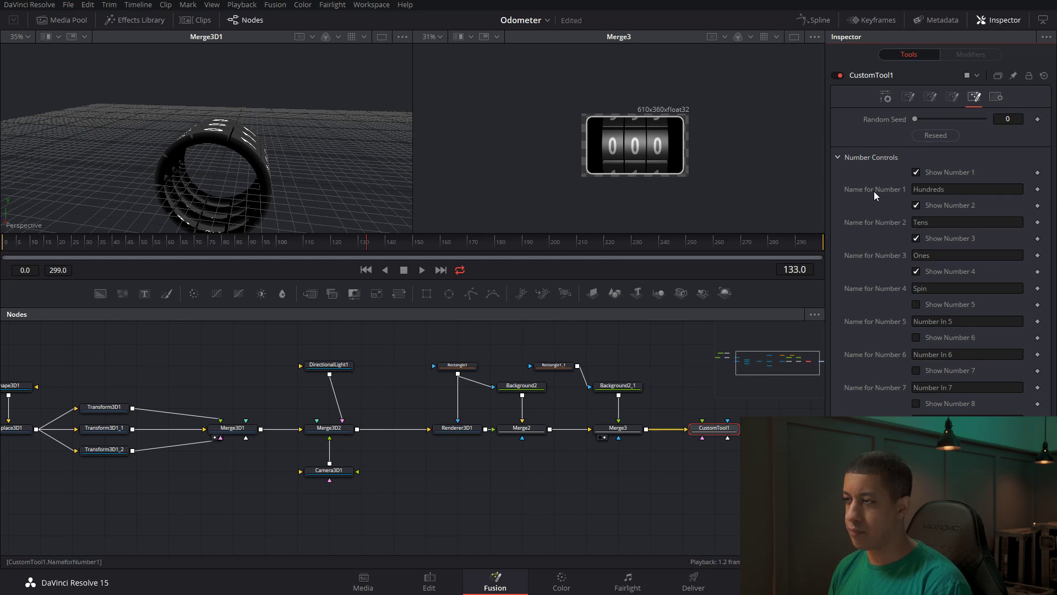
left_click(886, 97)
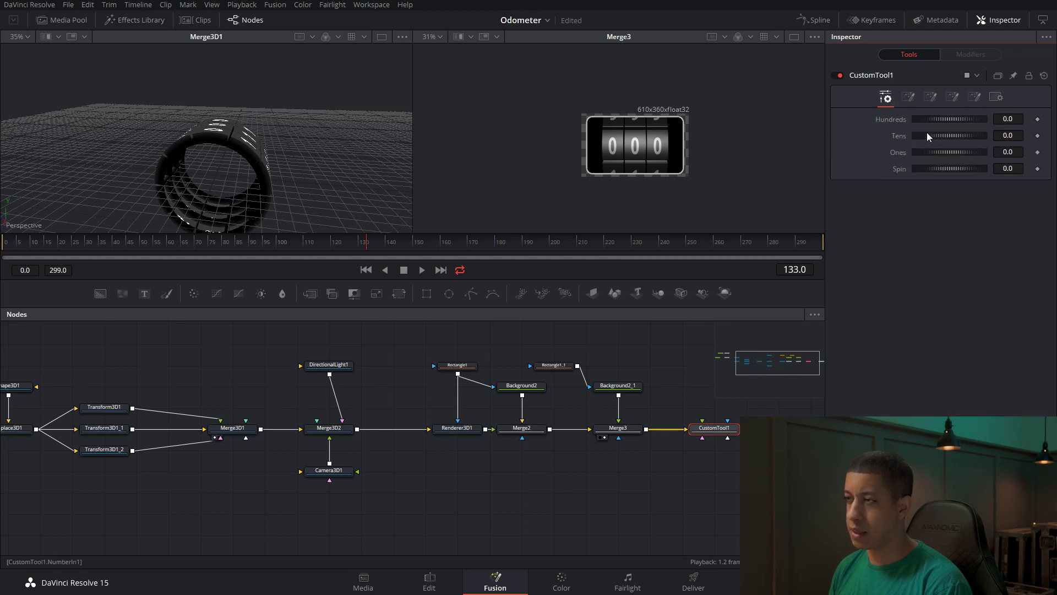
left_click(974, 97)
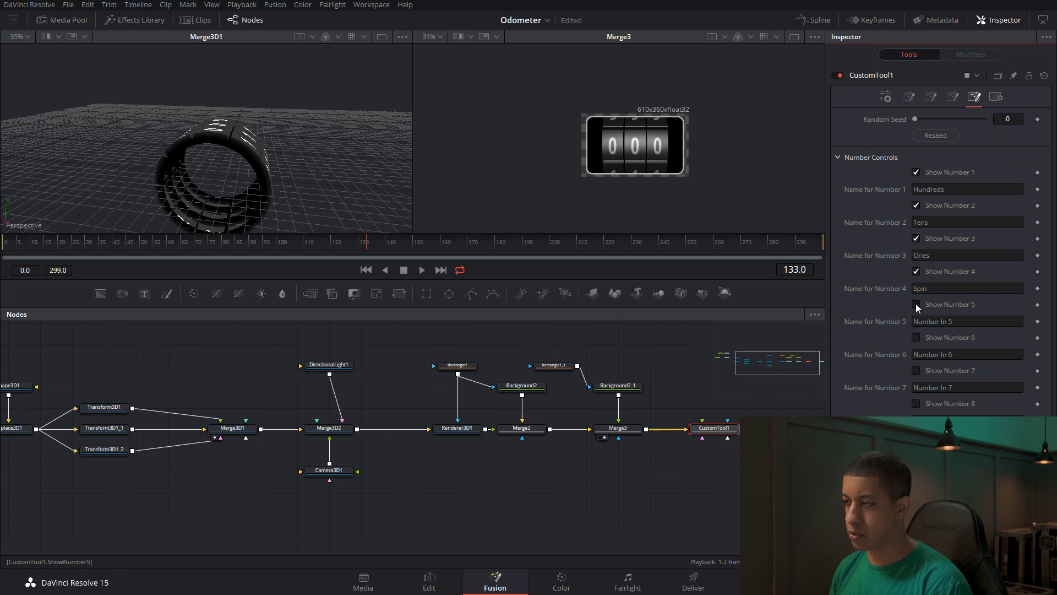
left_click(885, 97)
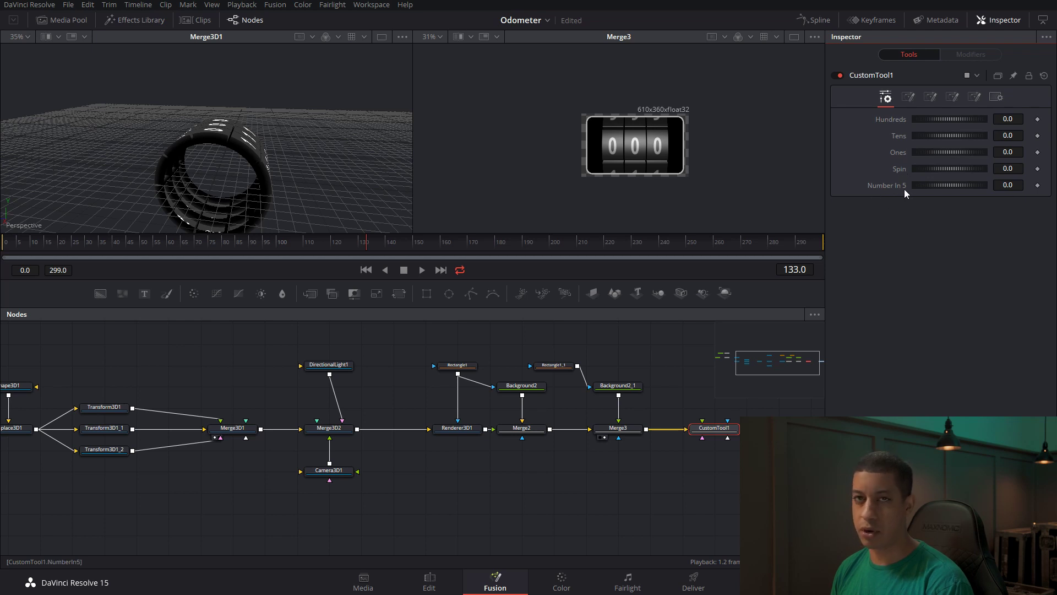
Change the X rotation expression of Transform3D1 to CustomTool1.NumberIn1*36
left_click_drag(523, 458, 587, 454)
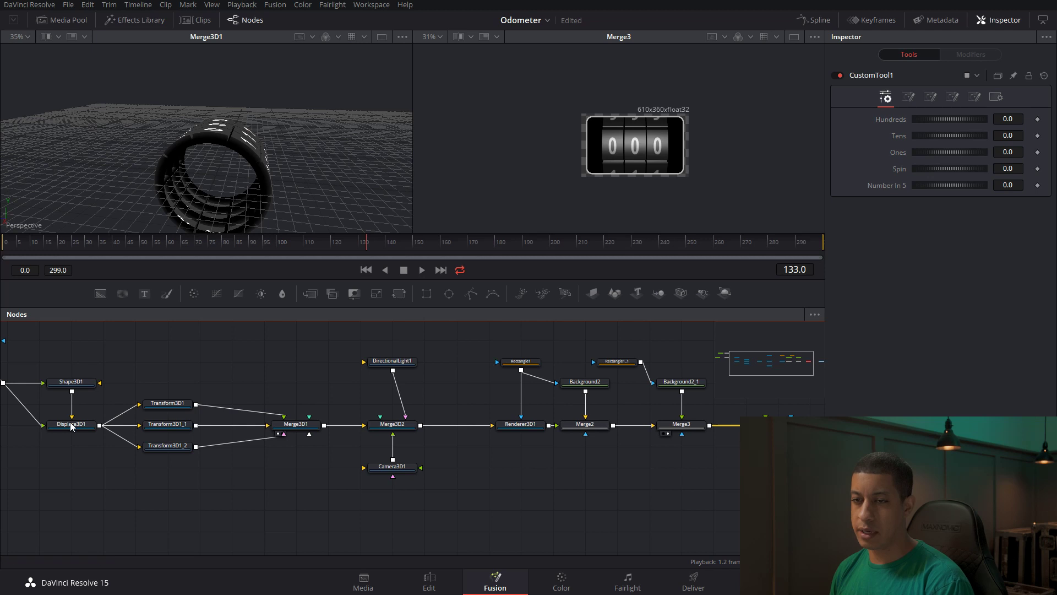
left_click(186, 405)
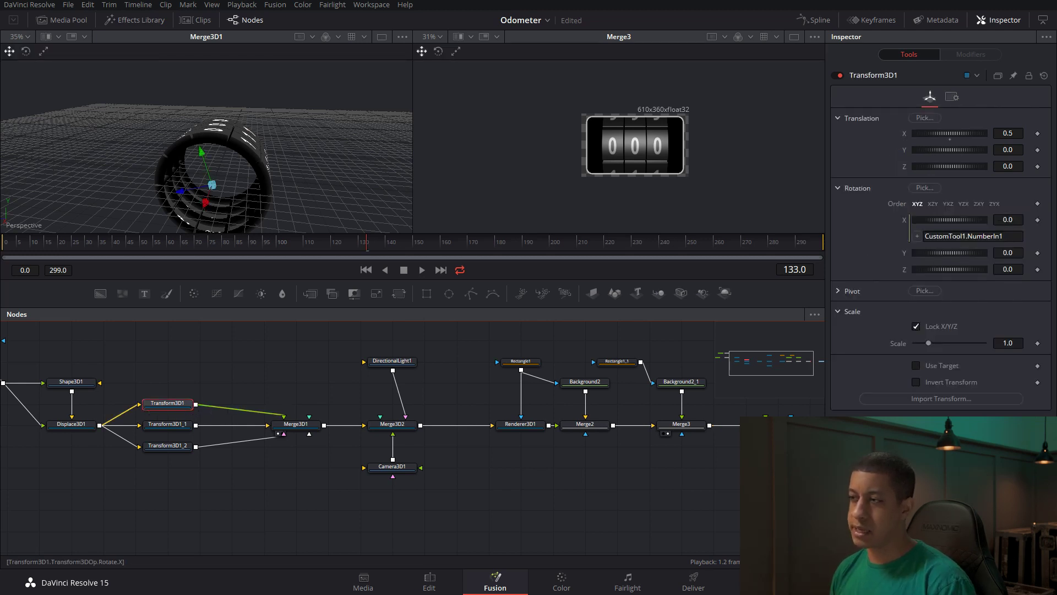
left_click(1007, 238)
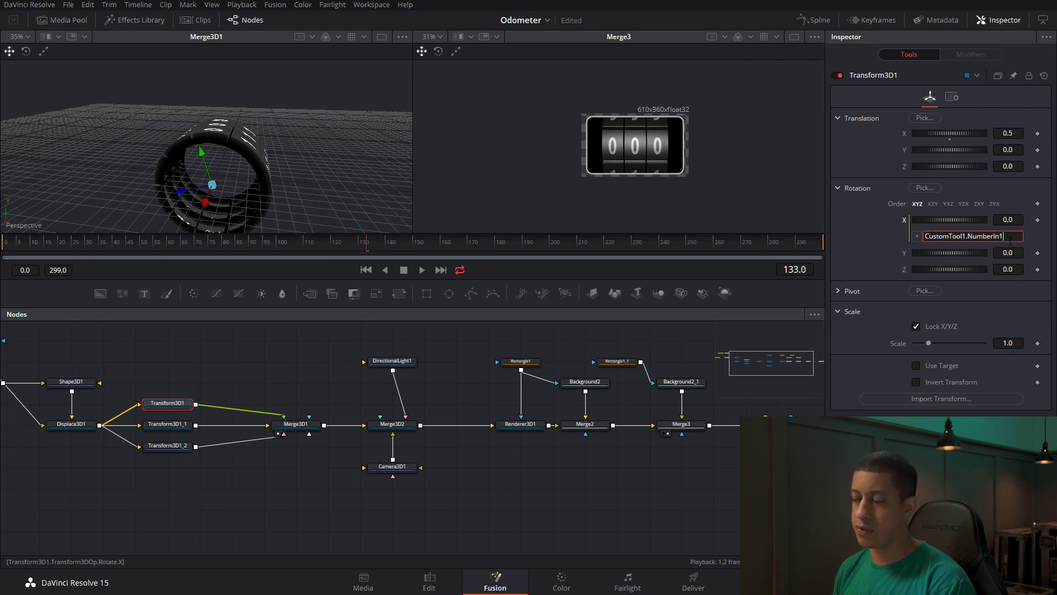
left_click(778, 425)
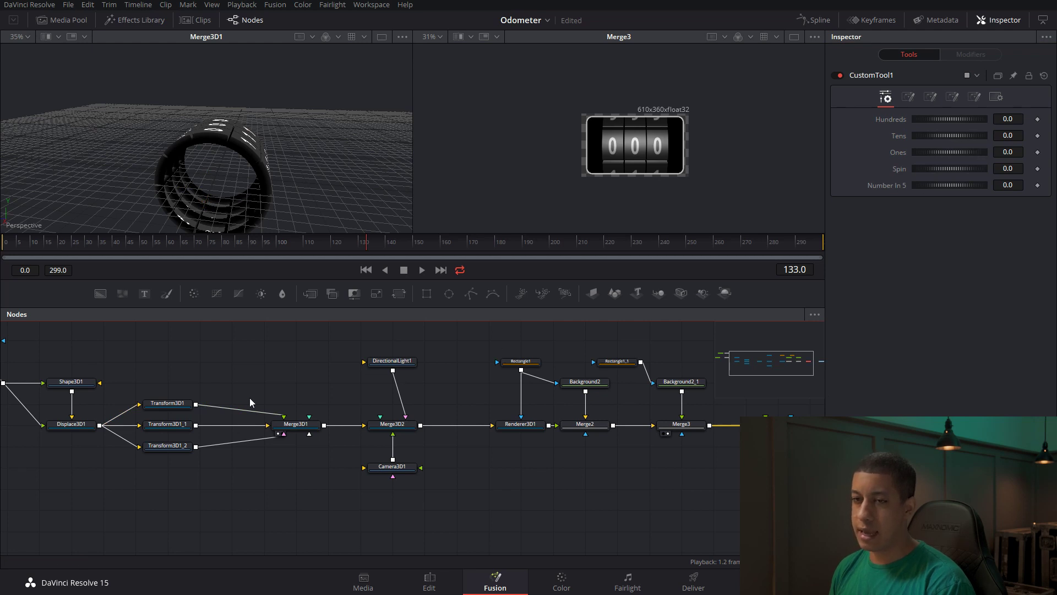
left_click(178, 404)
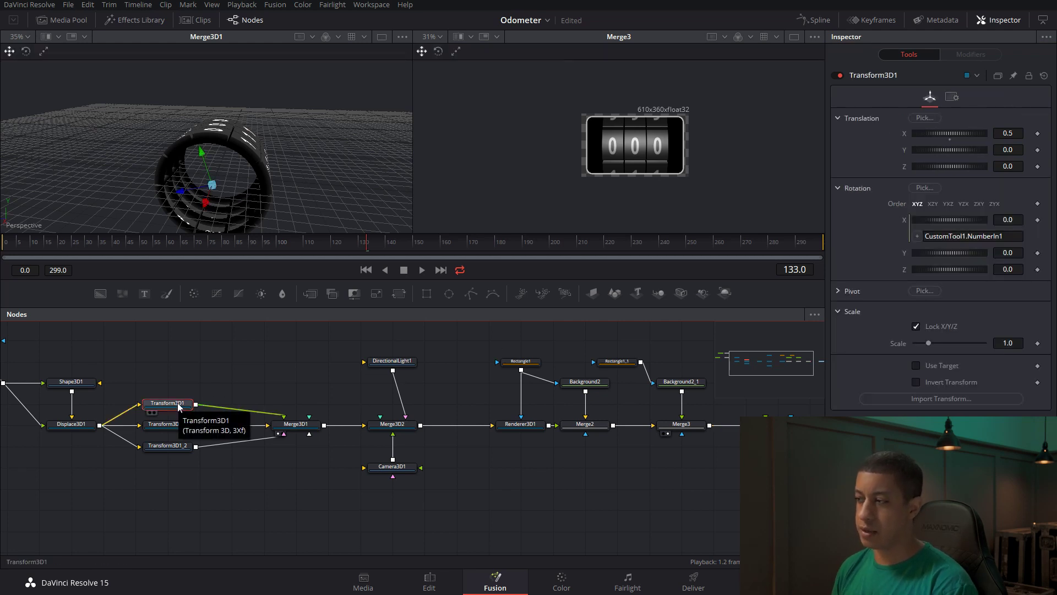
left_click(1011, 236)
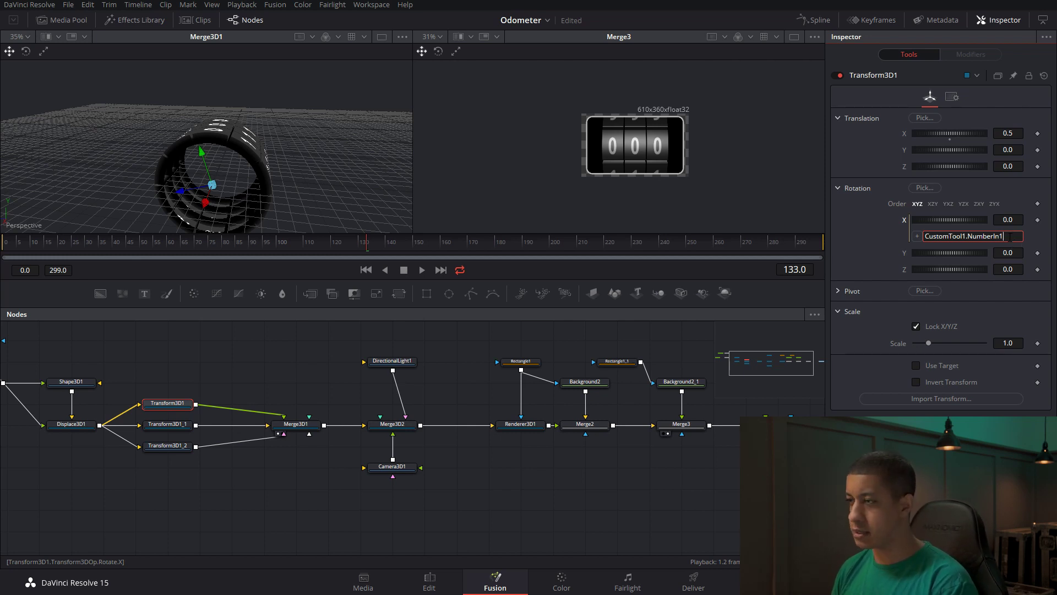
left_click(698, 503)
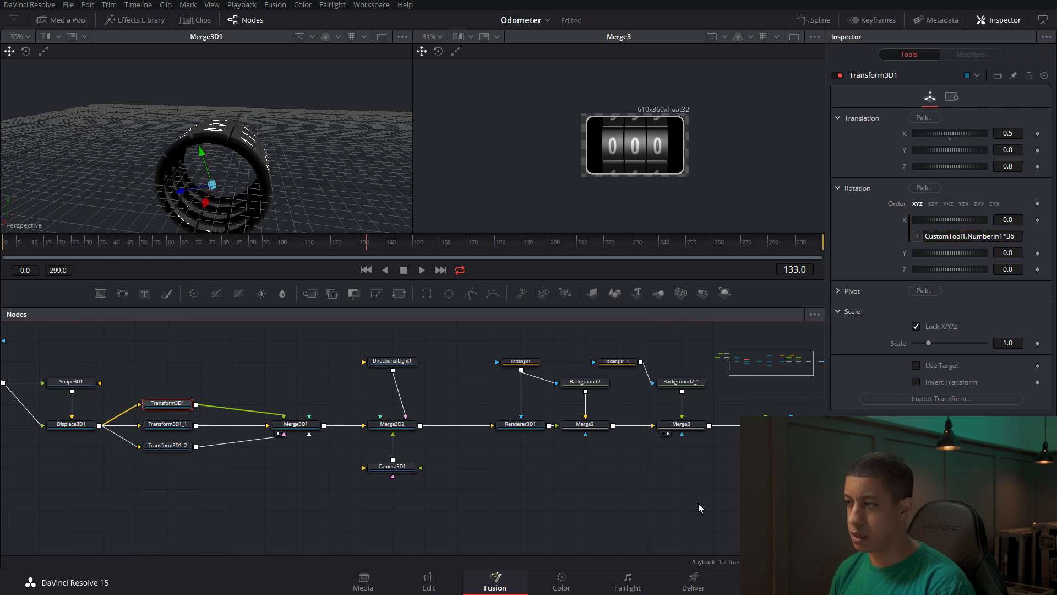
Test the Hundreds control of CustomTool1 with the values 1, 2 and 9, and reset it to 0
left_click(778, 424)
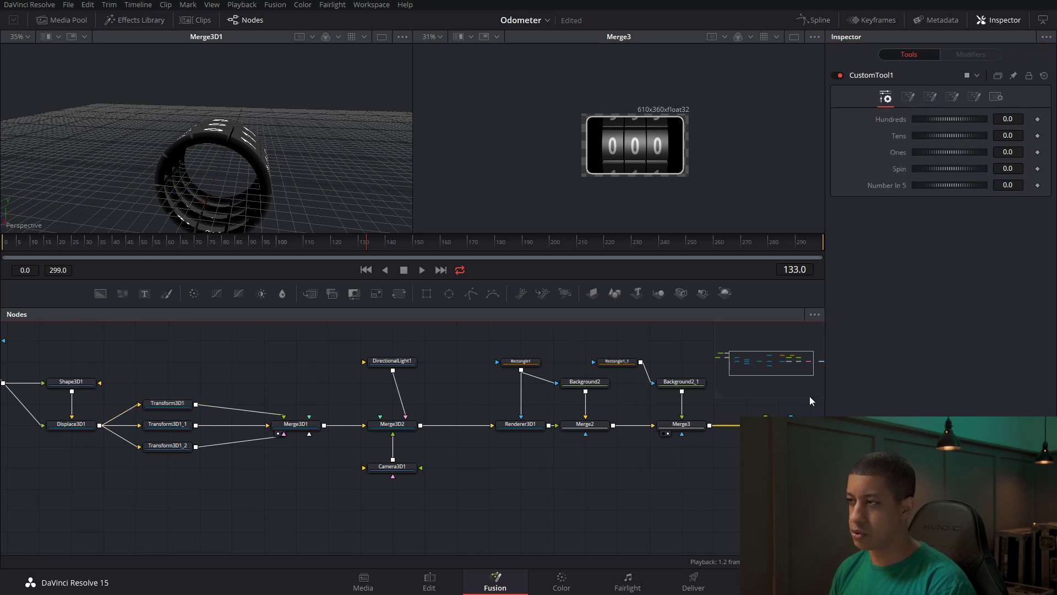
left_click(1017, 120)
type("1")
key("Return")
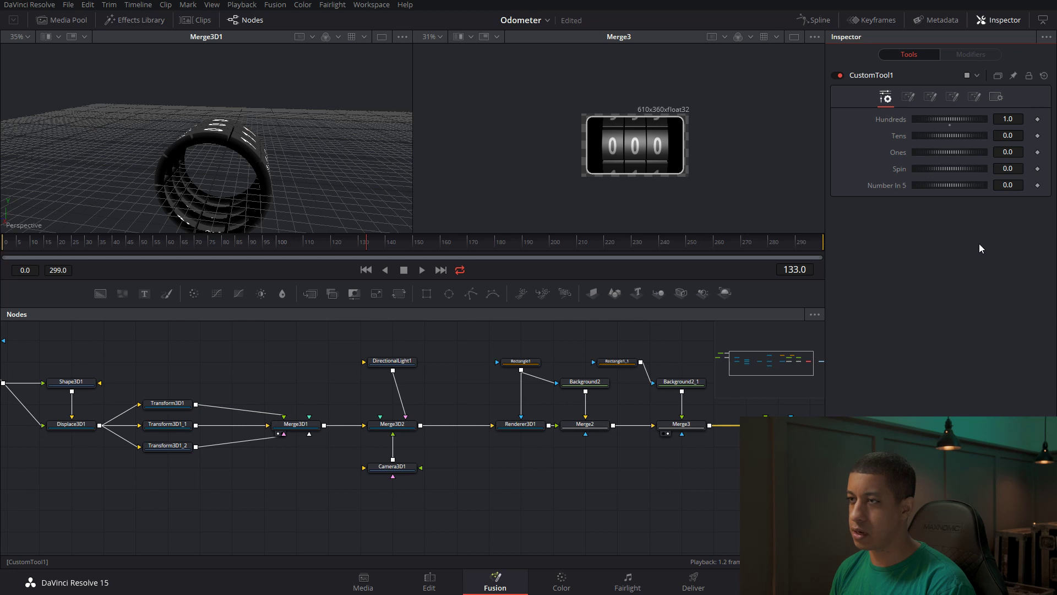
left_click(1018, 120)
type("2")
key("Return")
left_click(1016, 120)
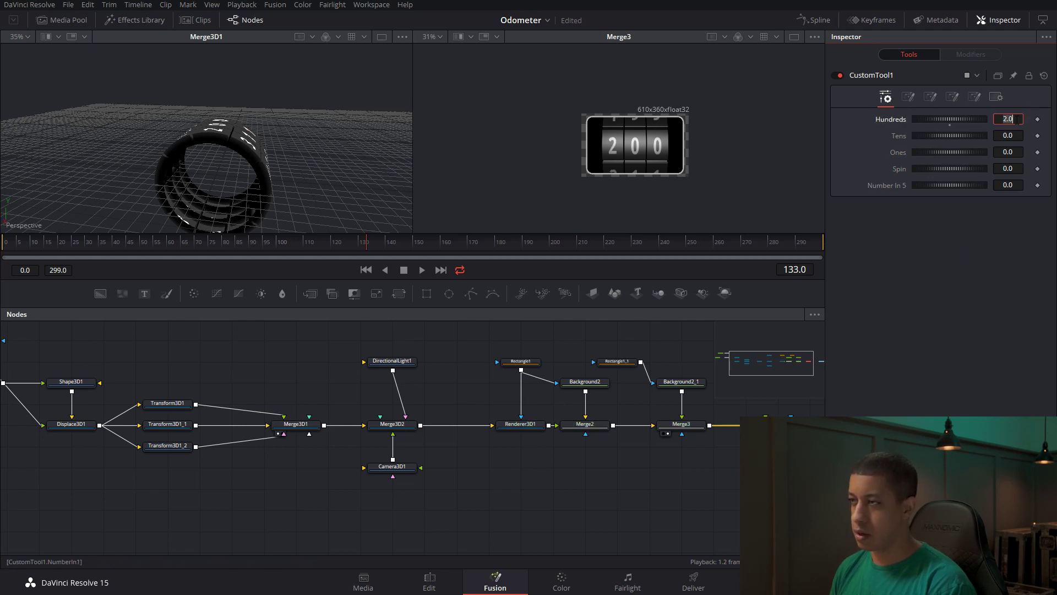
type("9")
key("Return")
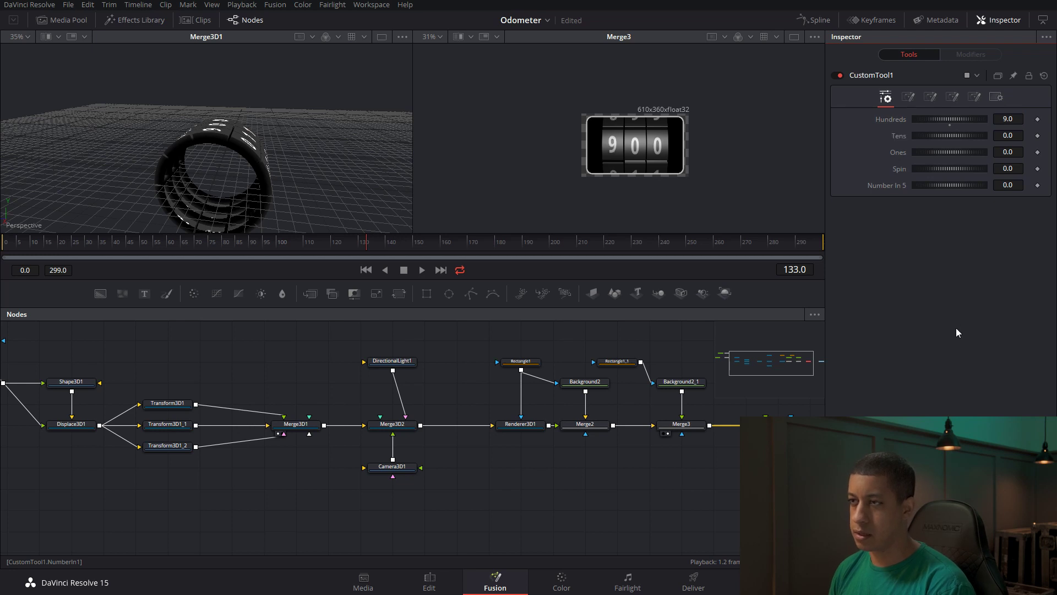
left_click(689, 478)
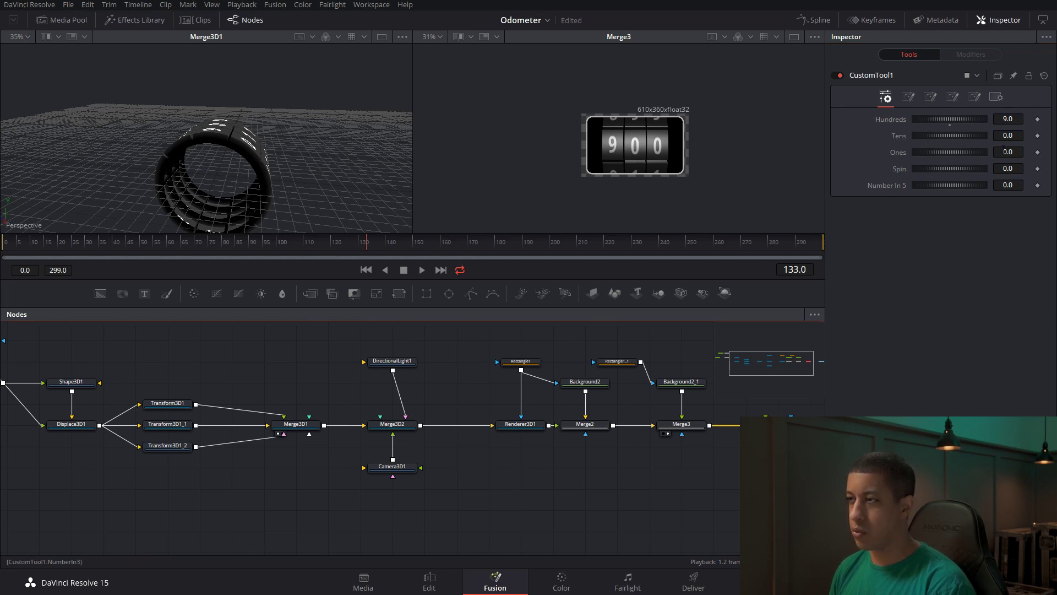
double_click(950, 125)
left_click(662, 497)
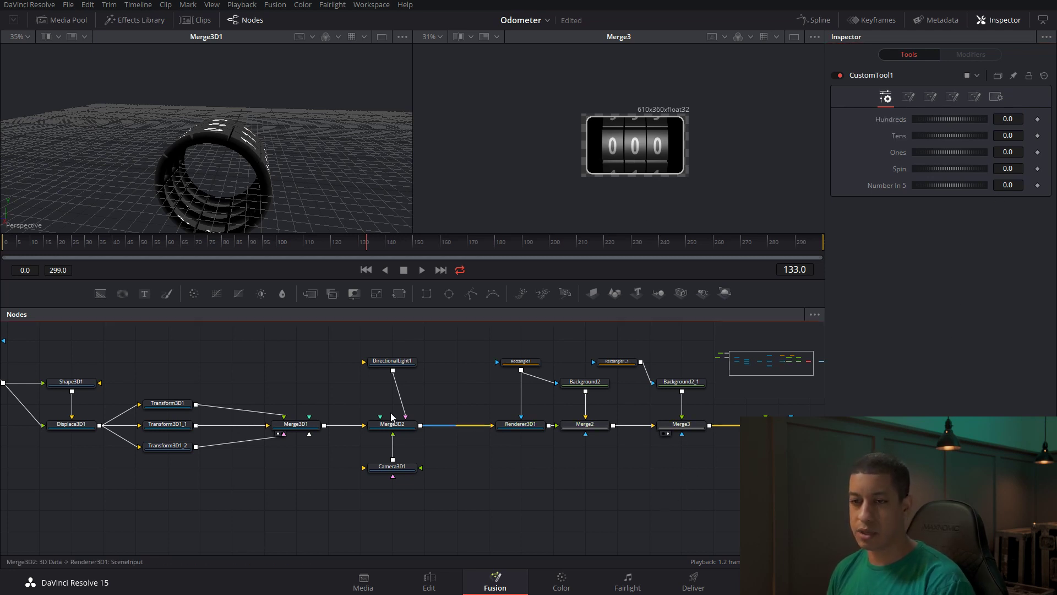
Review the X rotation expression of Transform3D1 and the number controls of CustomTool1
left_click(170, 404)
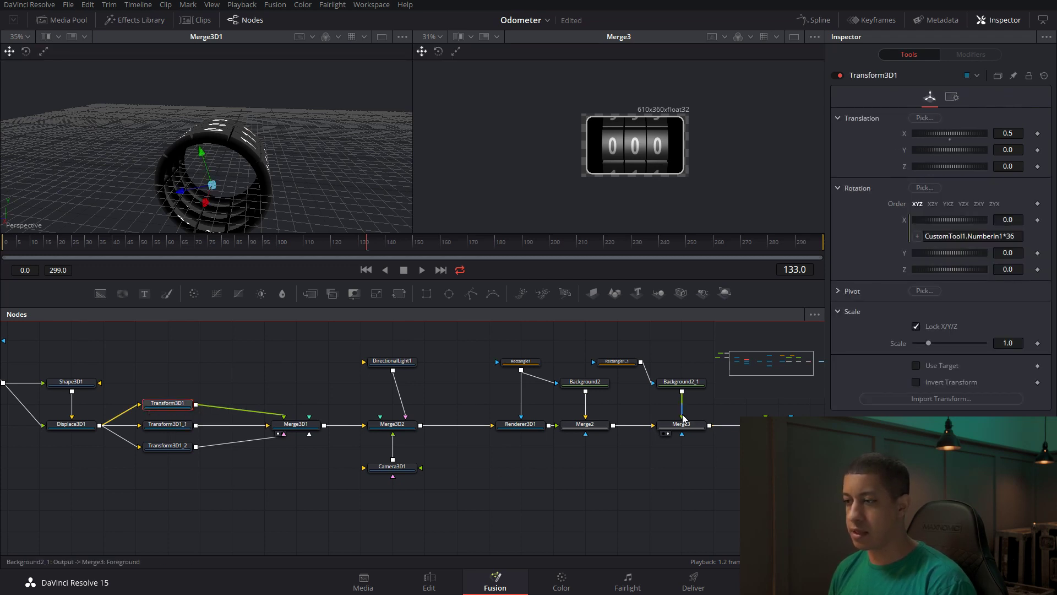
left_click(776, 425)
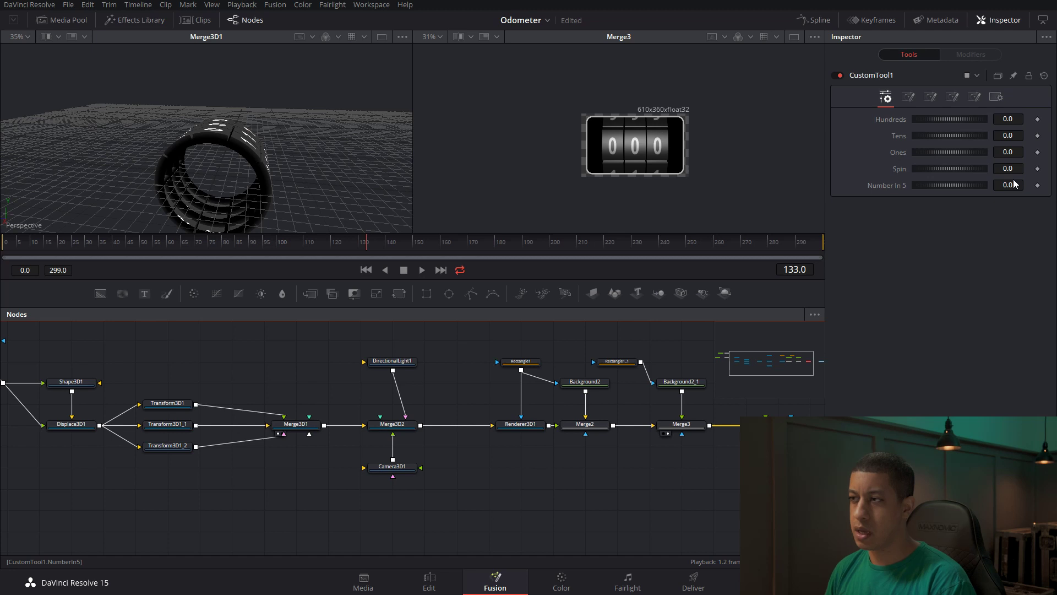
Extend the X rotation expression of Transform3D1 to CustomTool1.NumberIn1*36+(CustomTool1.NumberIn4*360)
left_click(168, 402)
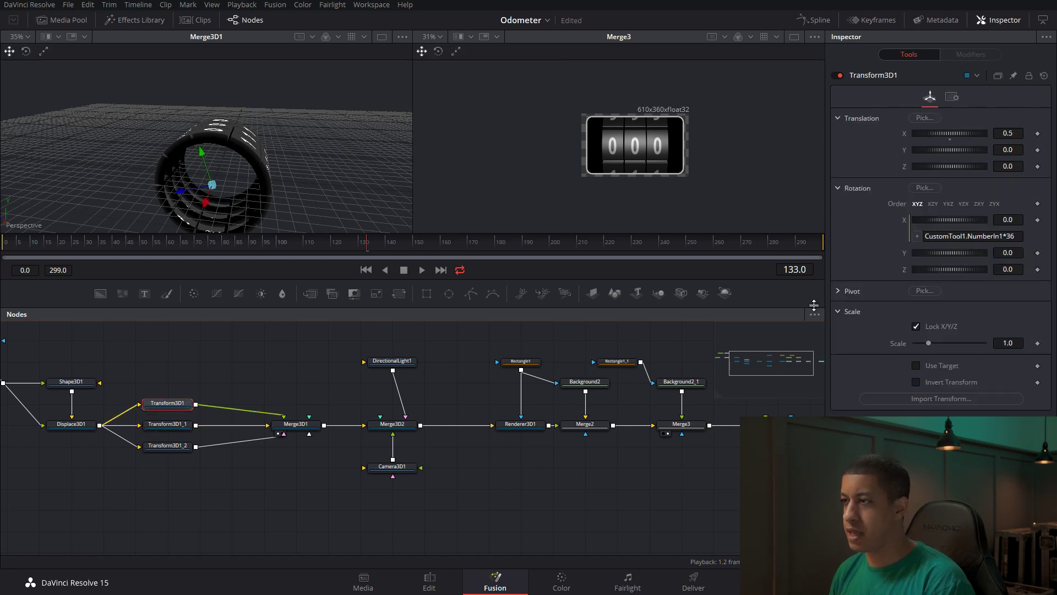
left_click(1018, 239)
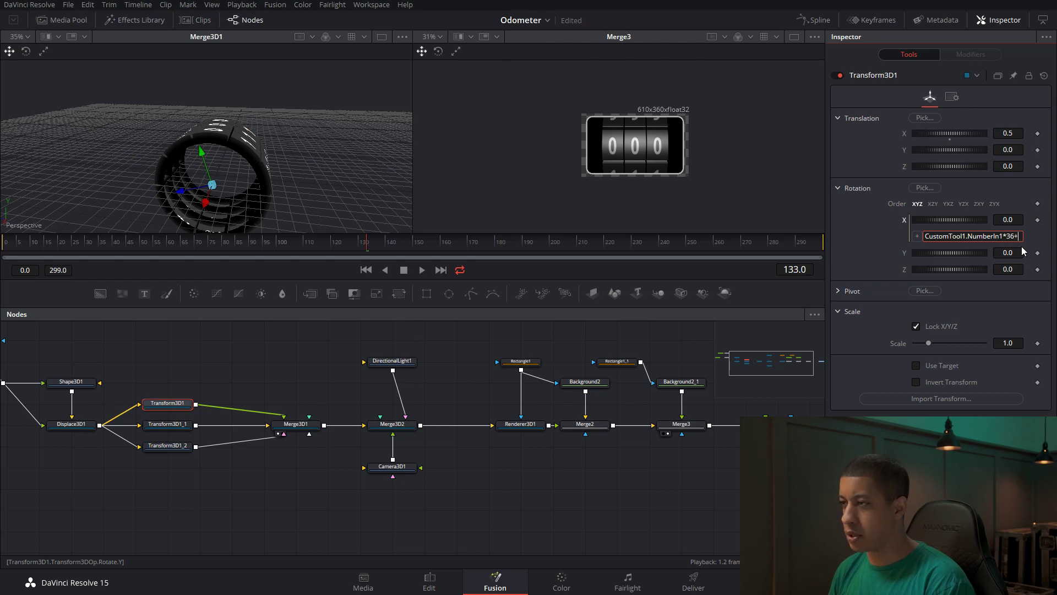
type("+()")
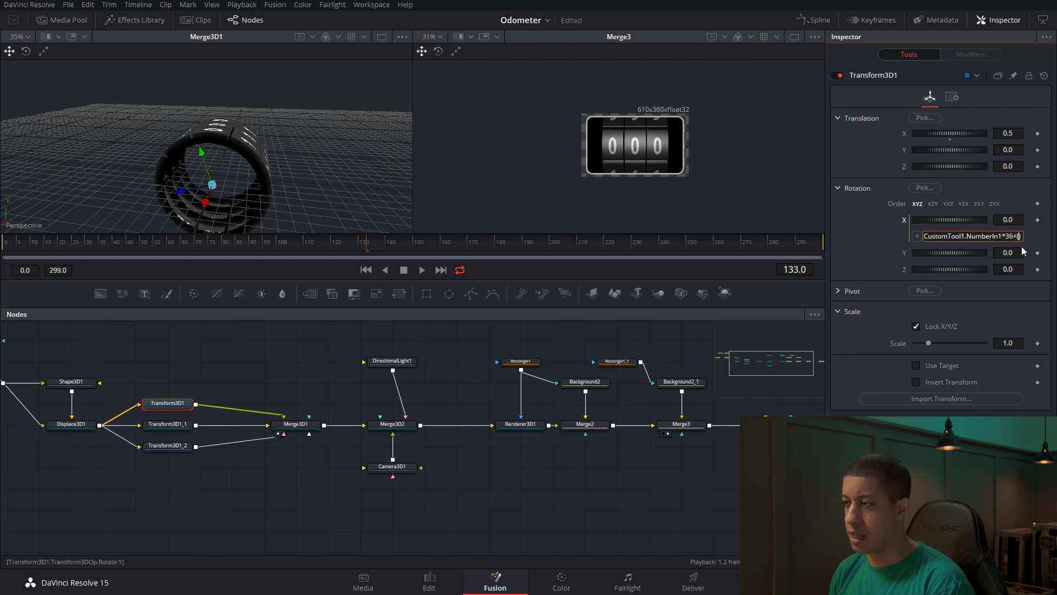
type("Cy")
key("BackSpace")
key("BackSpace")
type("Cy")
key("BackSpace")
type("ustomTo")
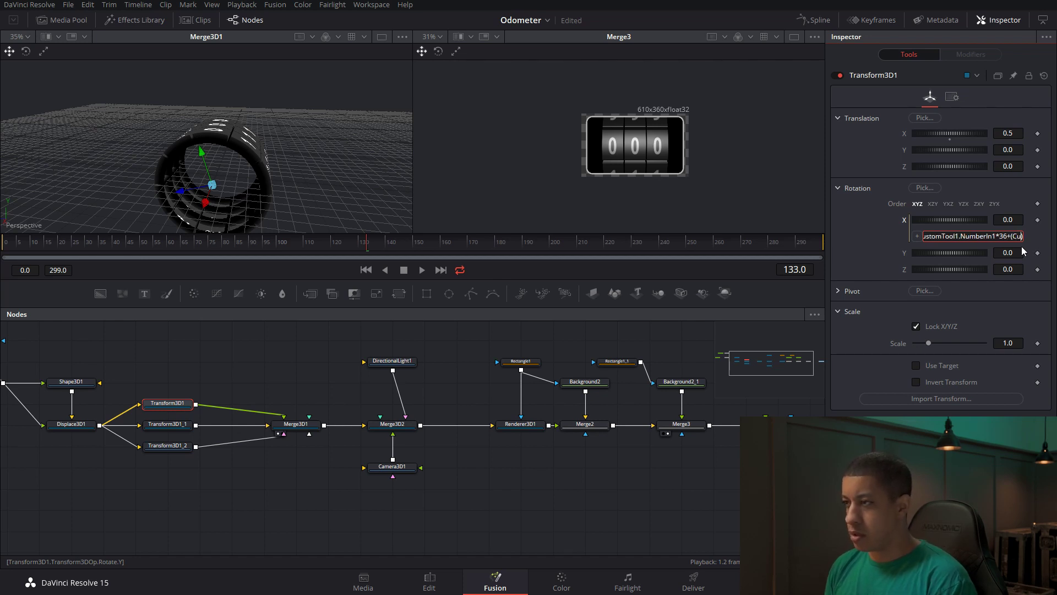
type("ol")
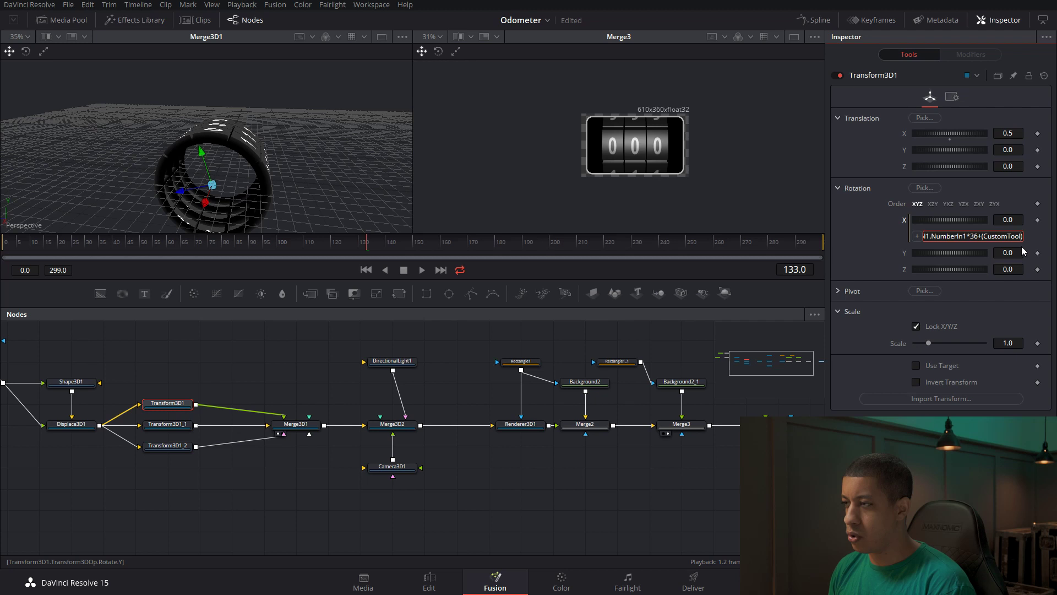
type("1.")
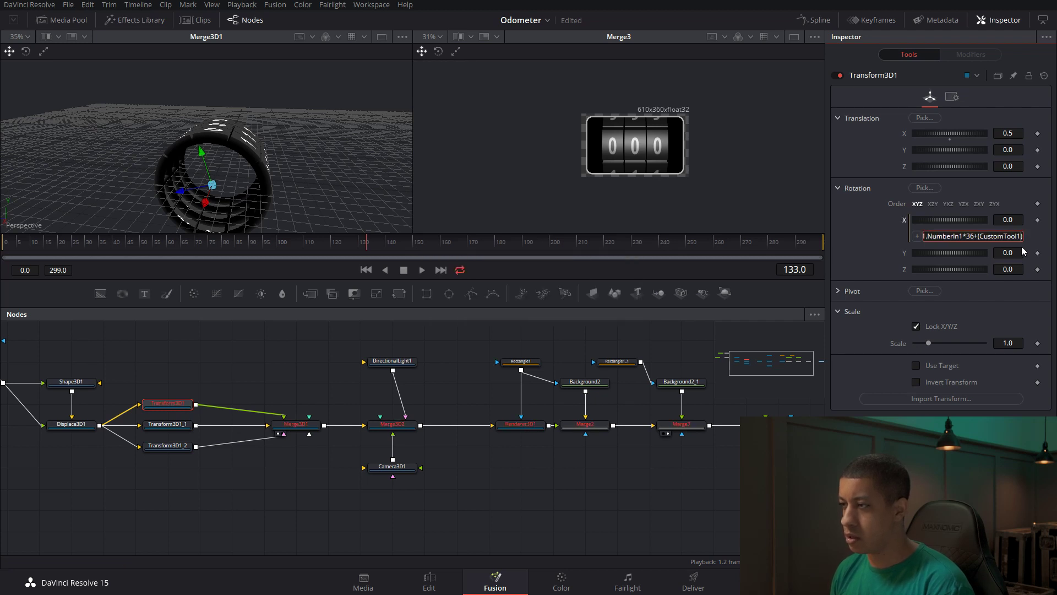
type("Number")
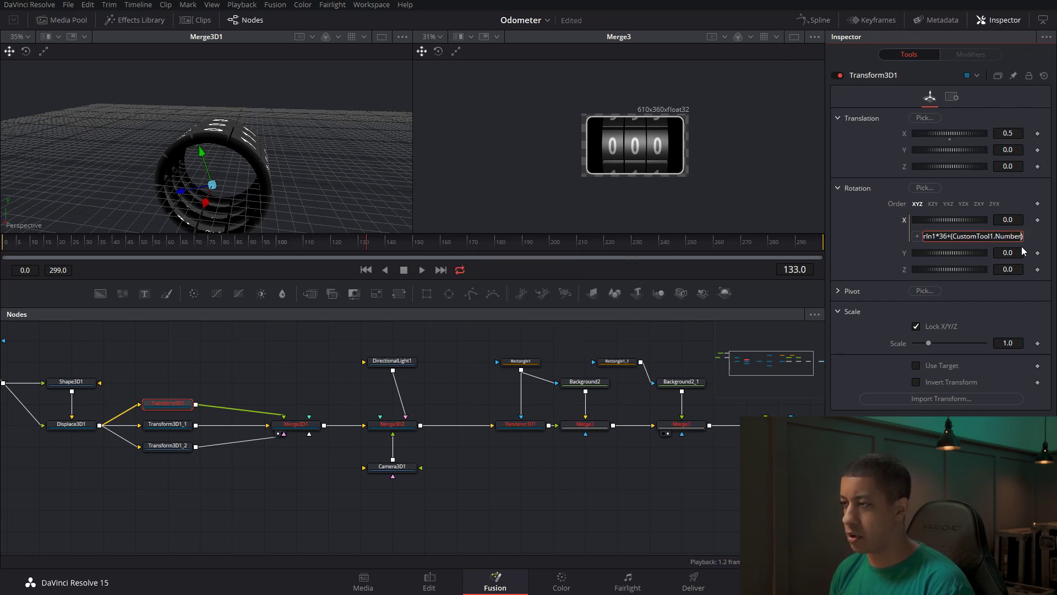
type("In4")
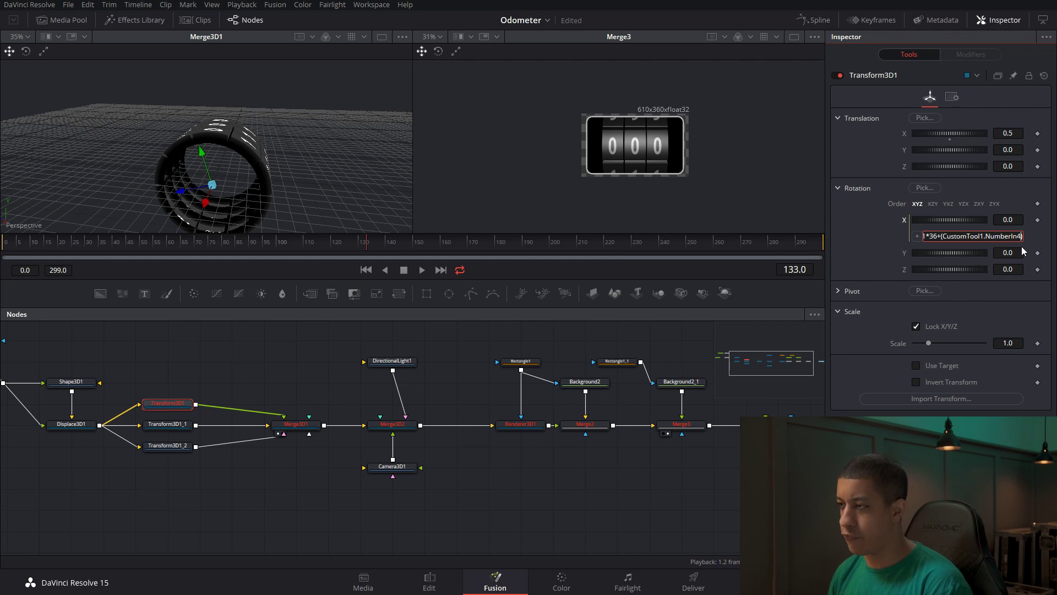
key("Return")
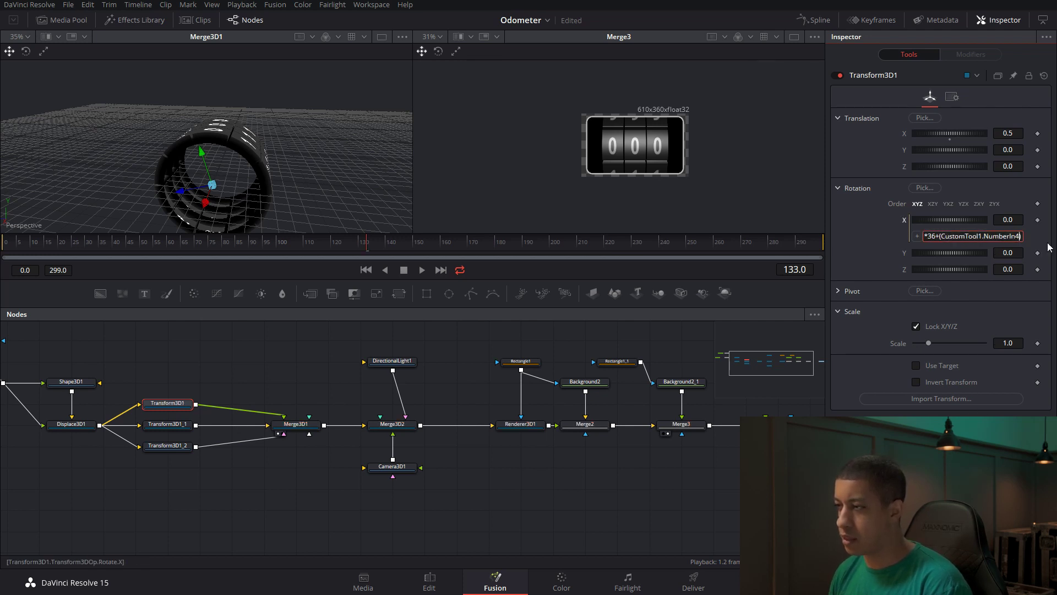
type("*360")
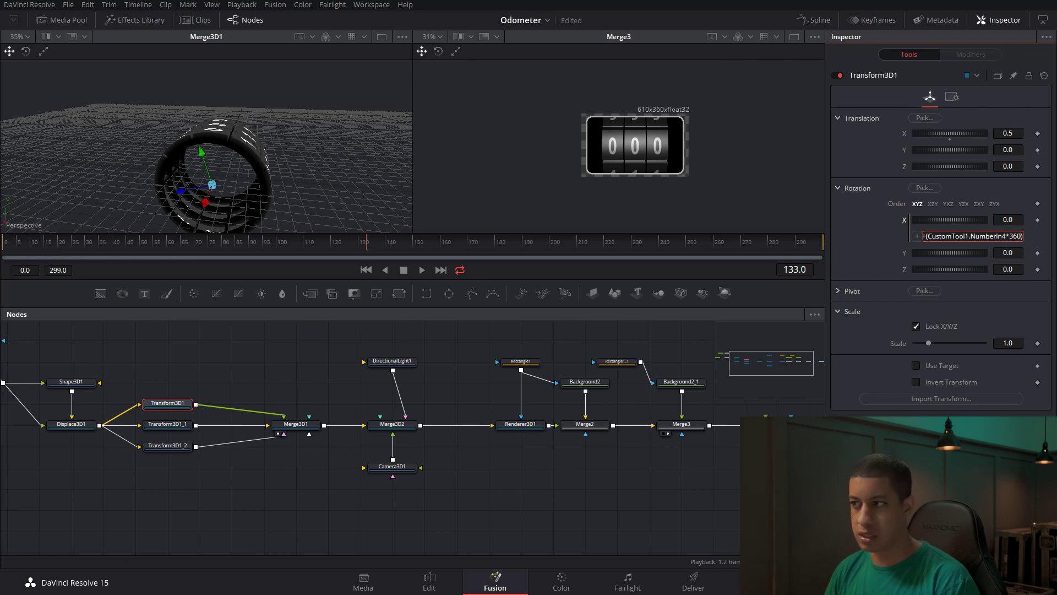
key("Return")
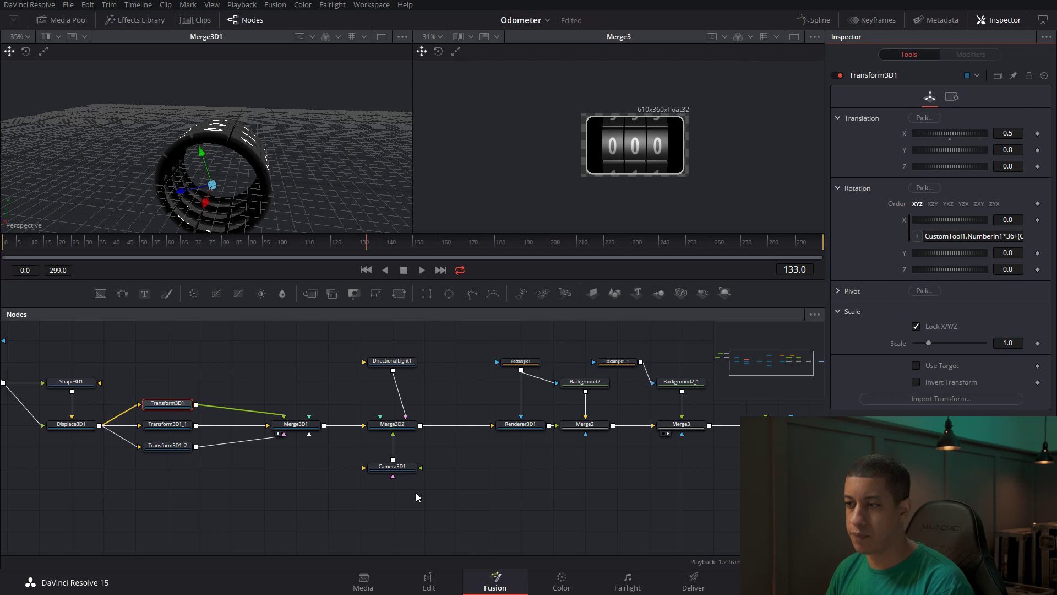
Add an expression to the X rotation of Transform3D1_1 and copy the full X rotation expression of Transform3D1 into it
left_click(778, 424)
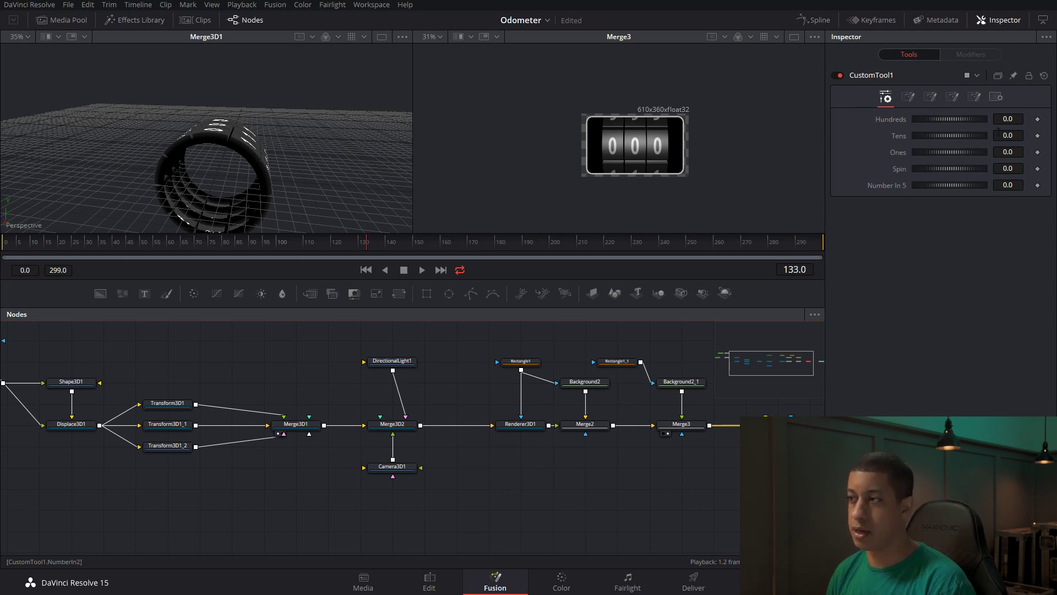
left_click(176, 403)
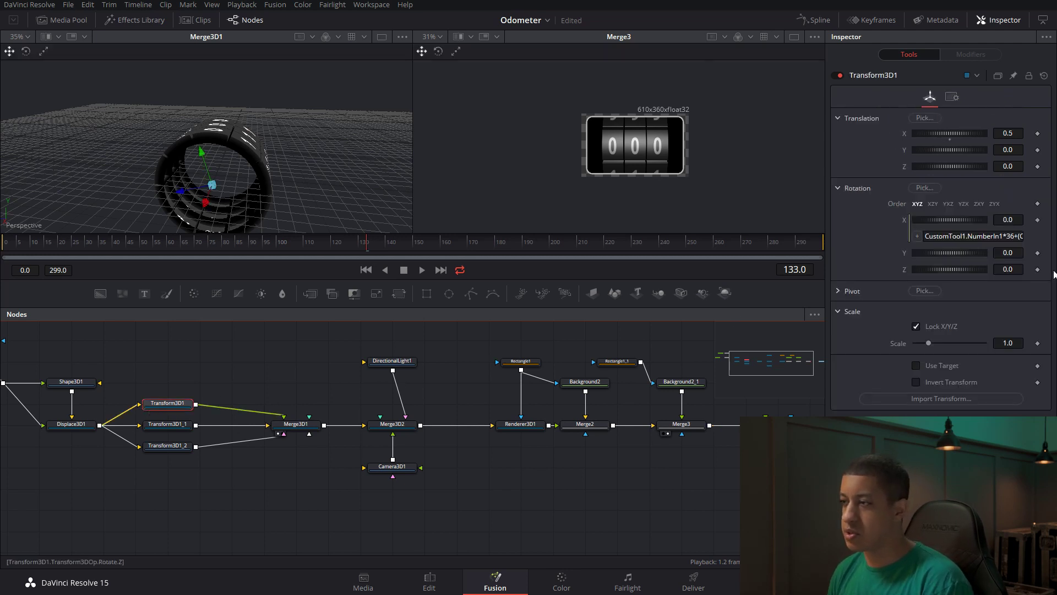
left_click(1008, 236)
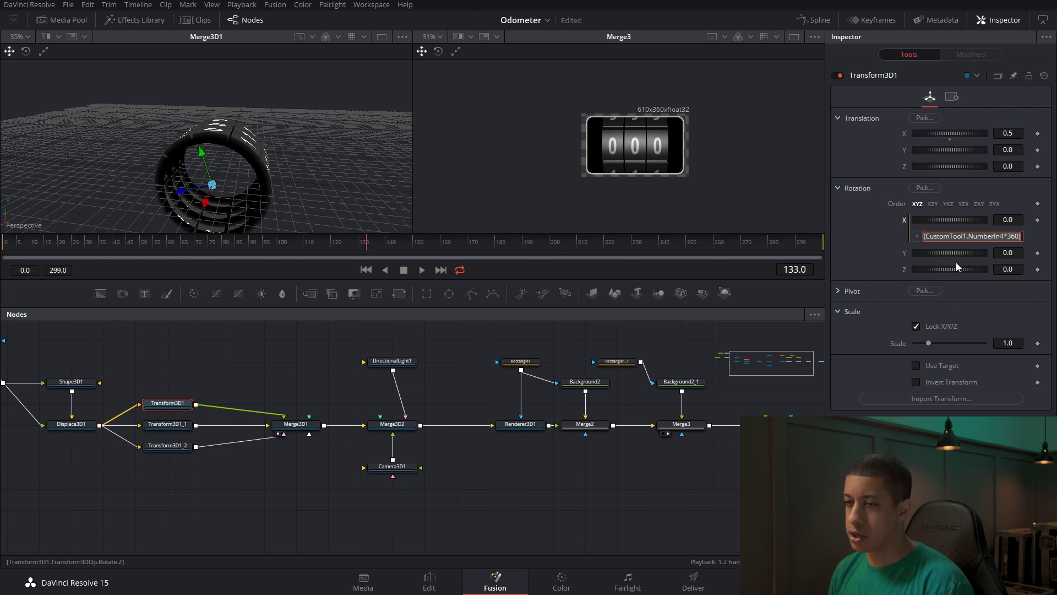
left_click(168, 425)
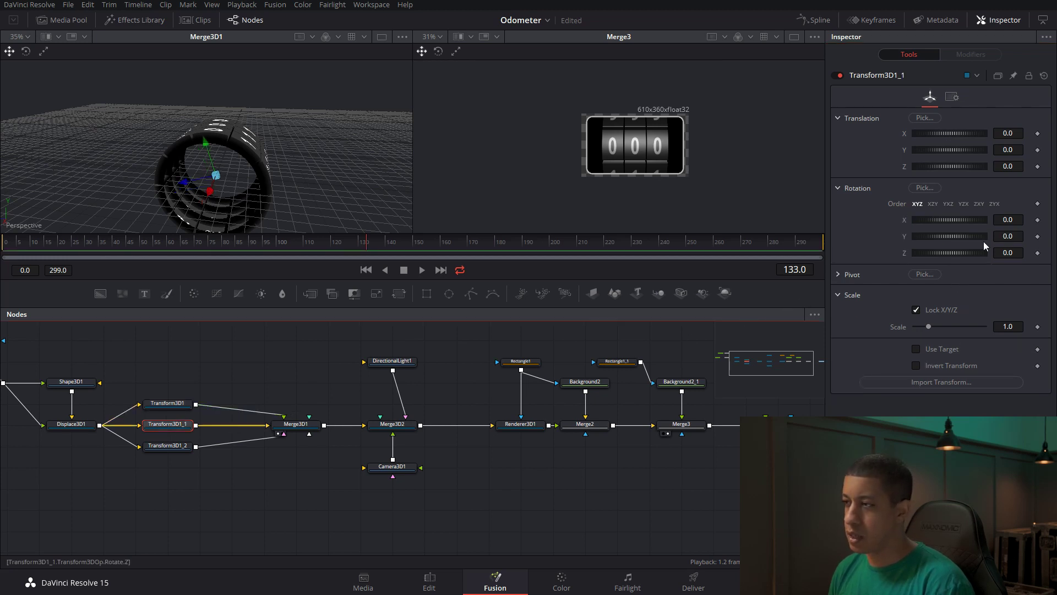
right_click(912, 220)
left_click(941, 379)
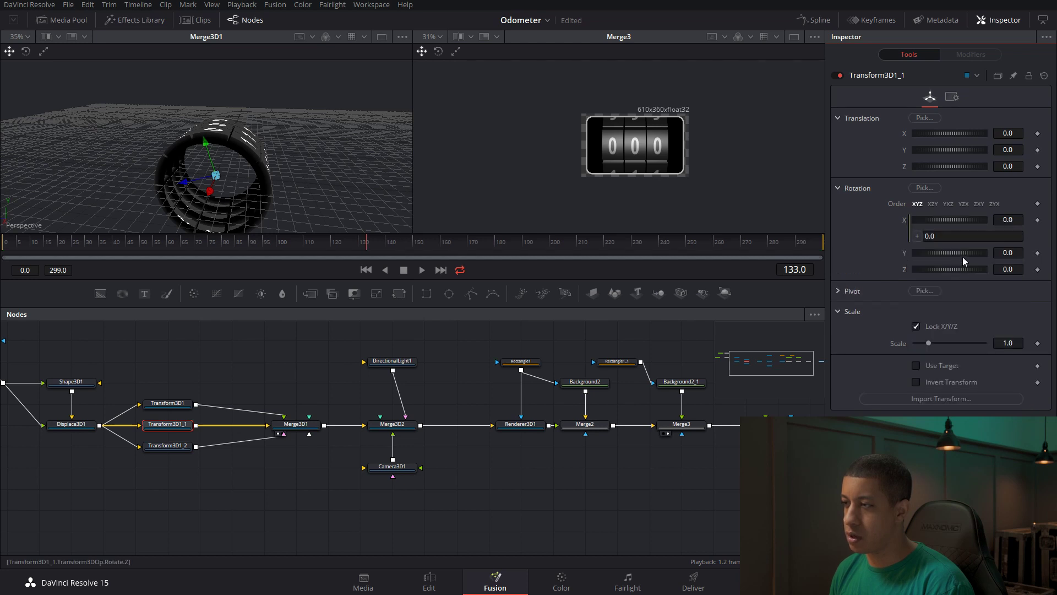
left_click(952, 236)
key("ctrl+a")
type("(CustomTool1.NumberIn4*360)")
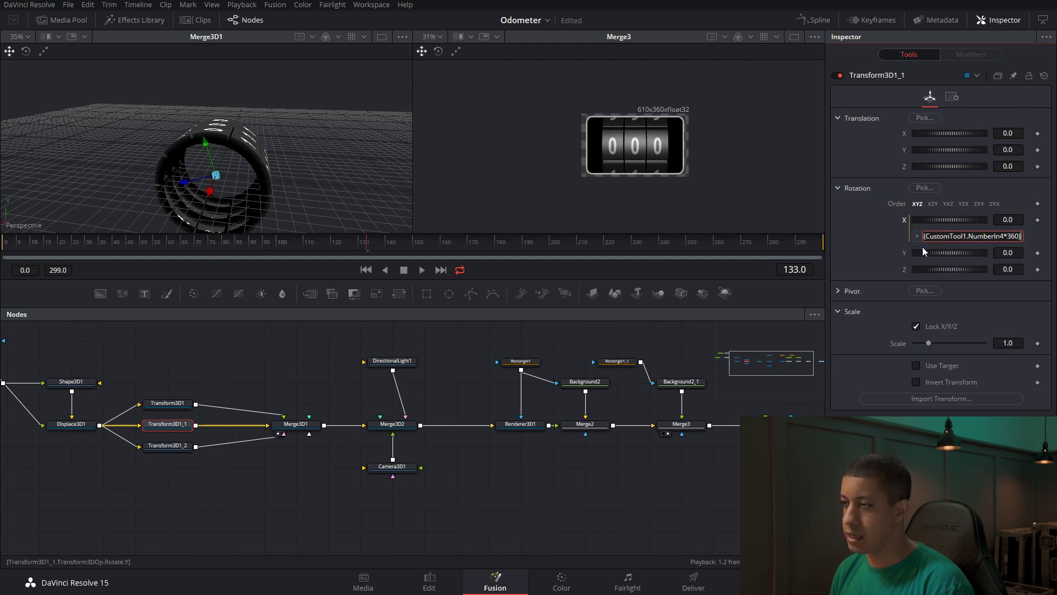
key("ctrl+a")
key("ctrl+v")
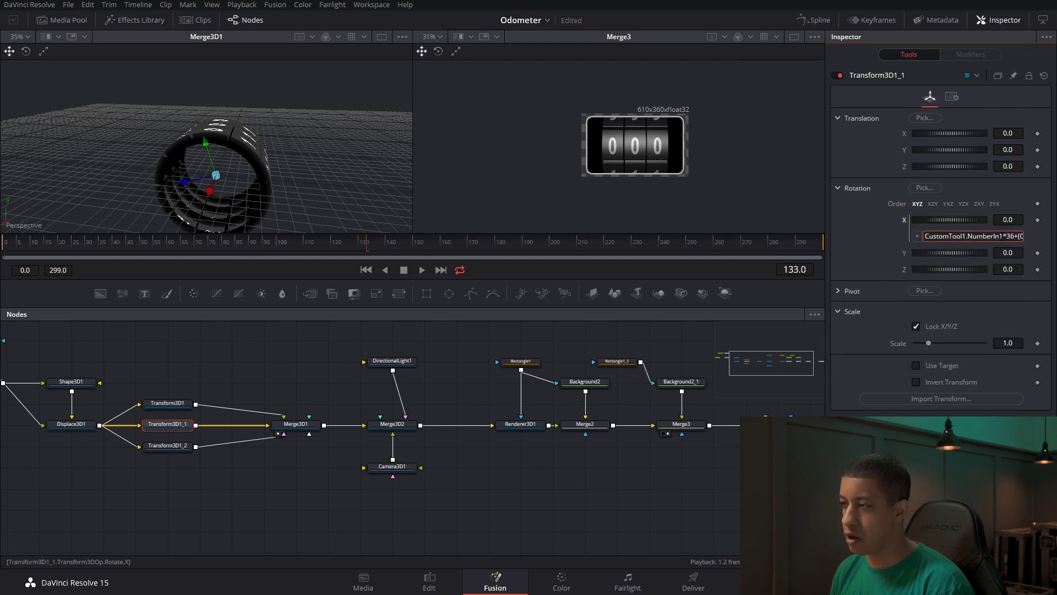
Change NumberIn1 to NumberIn2 in the X rotation expression of Transform3D1_1
left_click(1003, 236)
key("BackSpace")
type("2")
left_click(881, 256)
Add an expression to the X rotation of Transform3D1_2 and paste the copied rotation expression into it
left_click(778, 424)
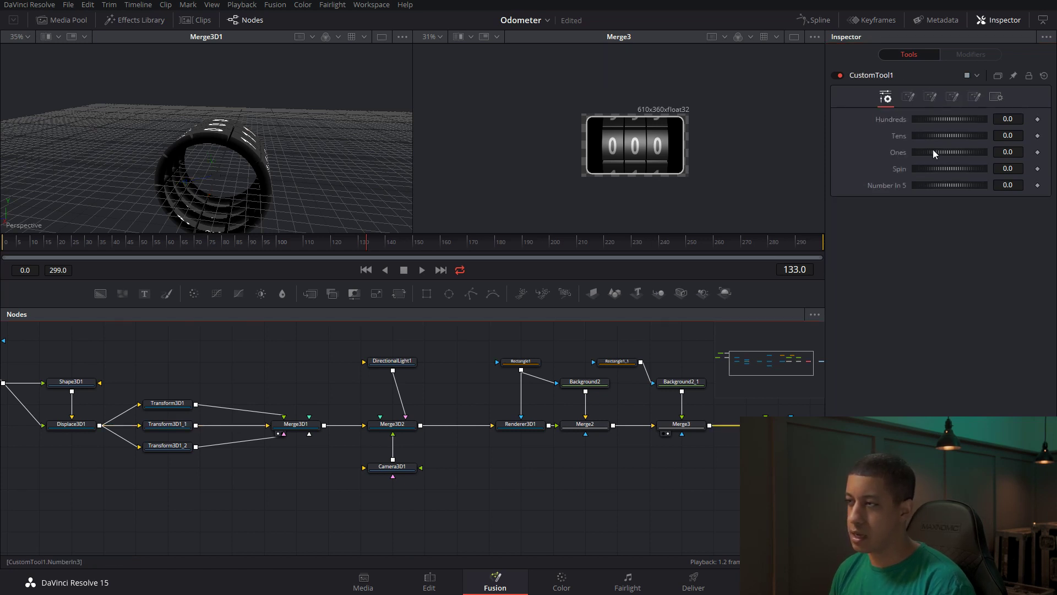
left_click(174, 447)
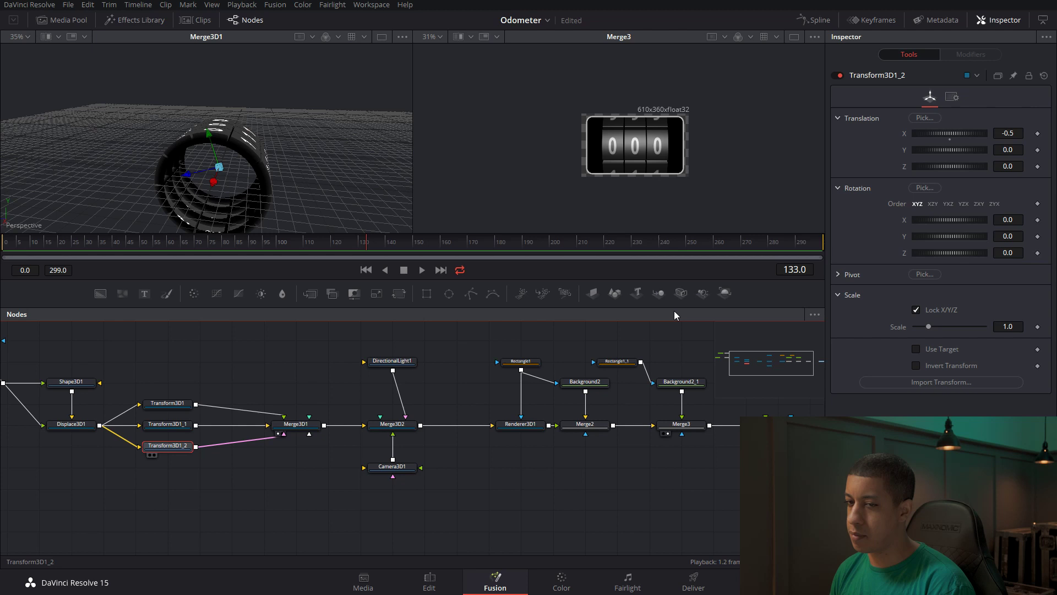
right_click(909, 219)
left_click(942, 379)
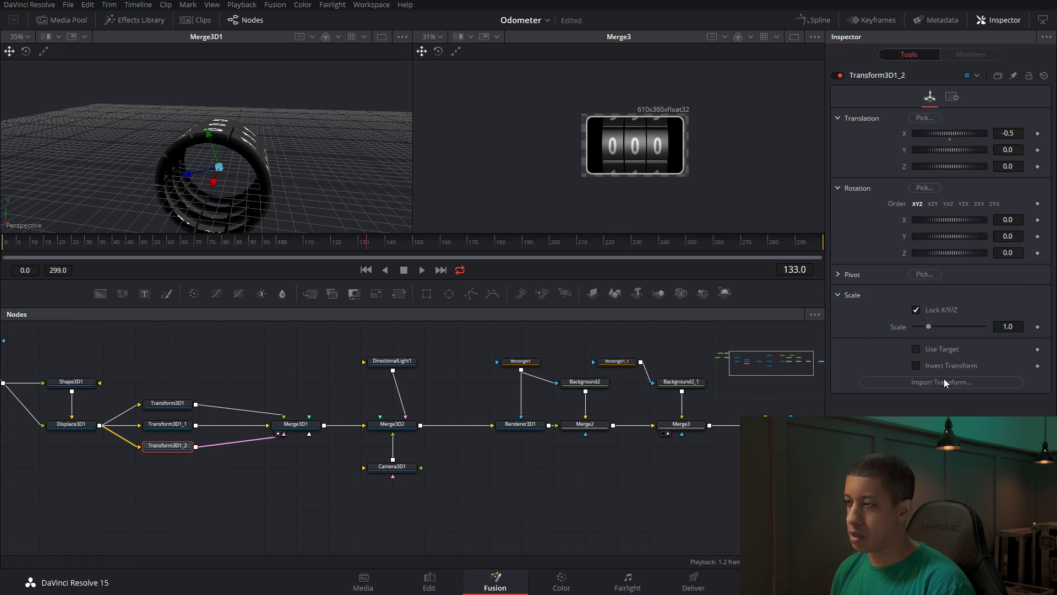
left_click_drag(954, 236, 907, 239)
type("(CustomTool1.NumberIn4*360)")
key("ctrl+a")
key("ctrl+v")
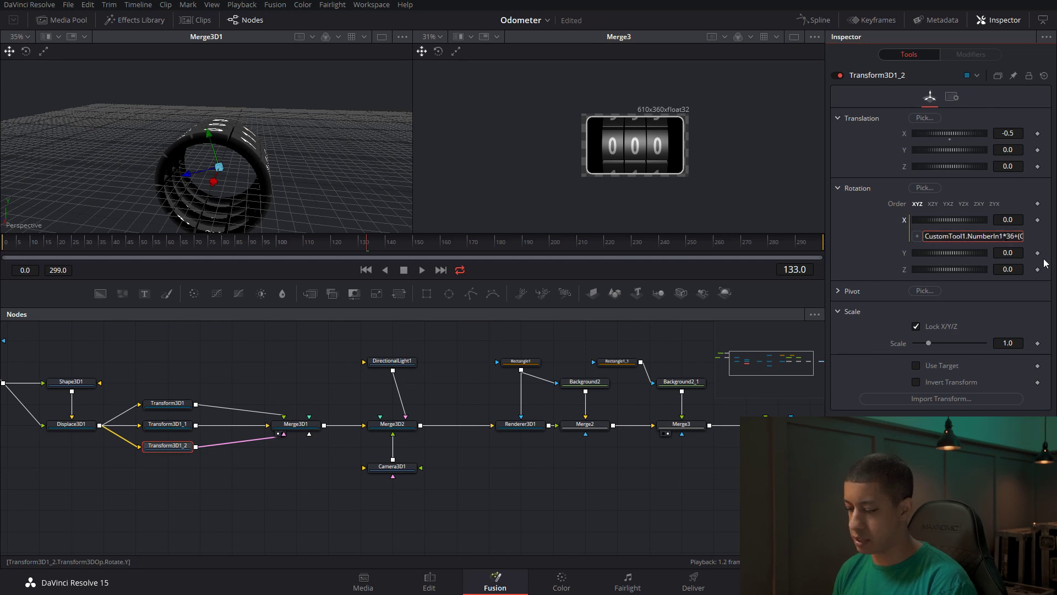
Change NumberIn1 to NumberIn3 in the X rotation expression of Transform3D1_2
key("BackSpace")
type("3")
key("Return")
Save the project and show the number controls of CustomTool1
left_click(633, 521)
left_click_drag(693, 505, 479, 497)
key("ctrl+s")
left_click(551, 426)
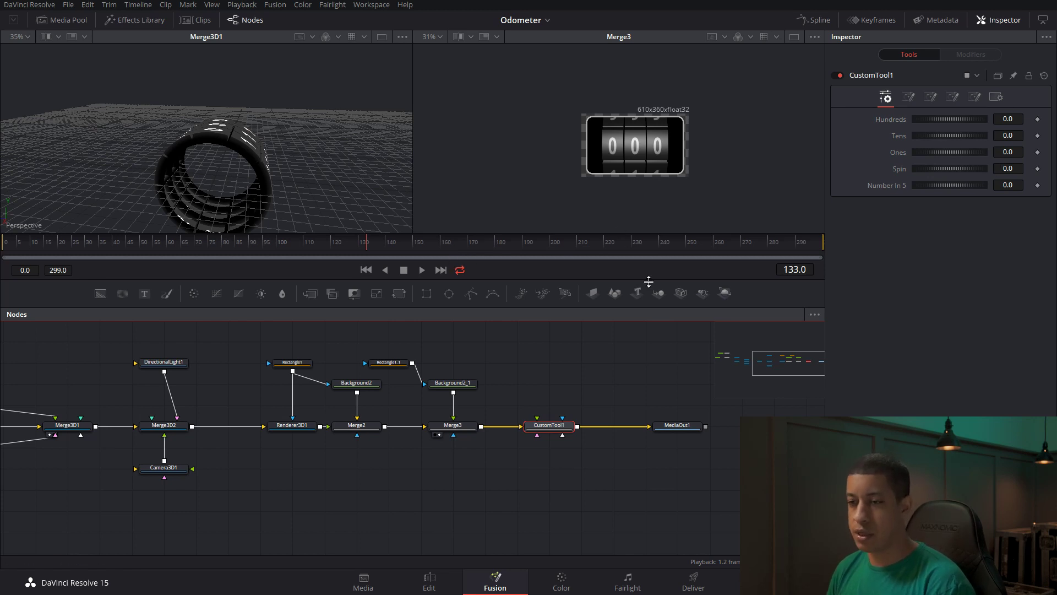
left_click_drag(409, 498, 495, 494)
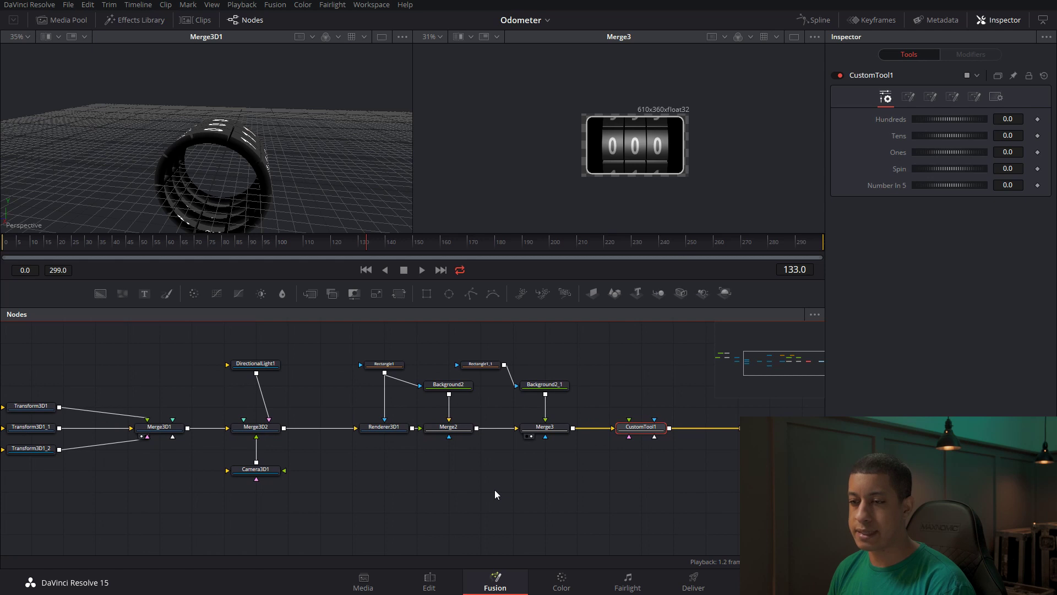
Enable Motion Blur in the settings of Renderer3D1, leaving its quality at 2
left_click(388, 429)
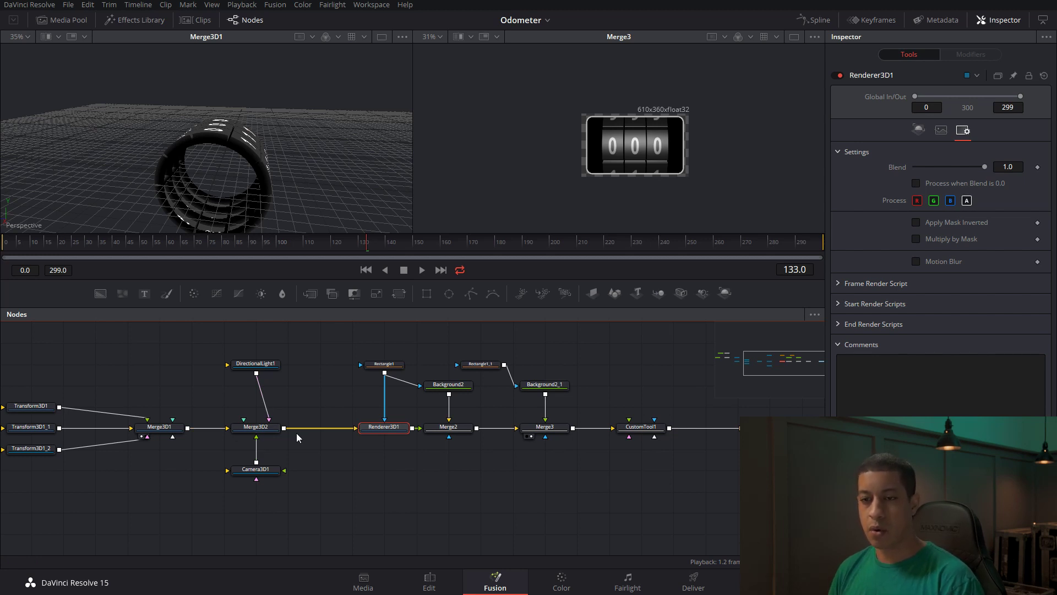
scroll(33, 424, "left", 1)
left_click(49, 411)
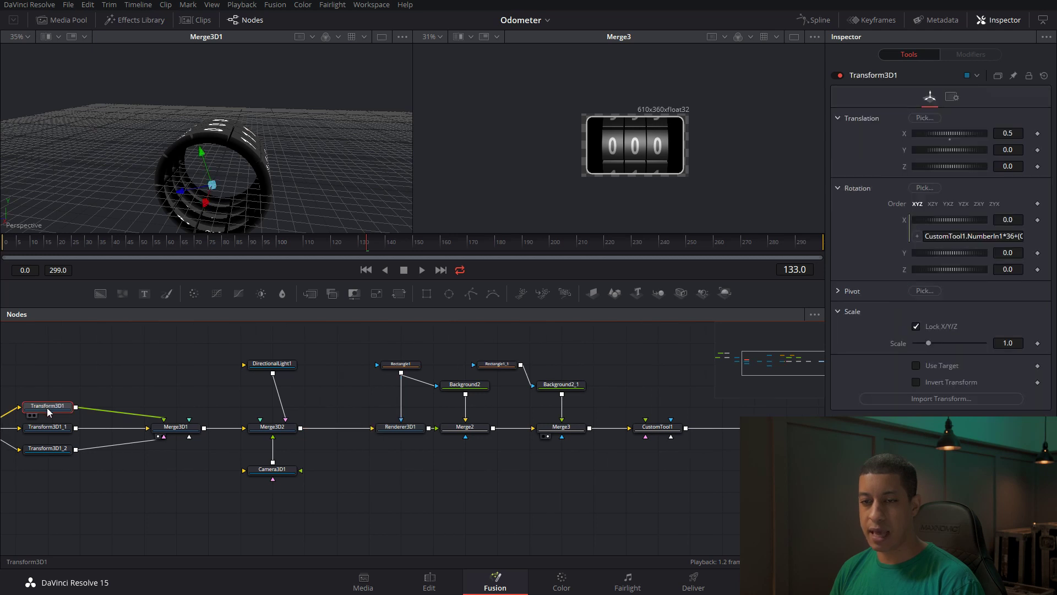
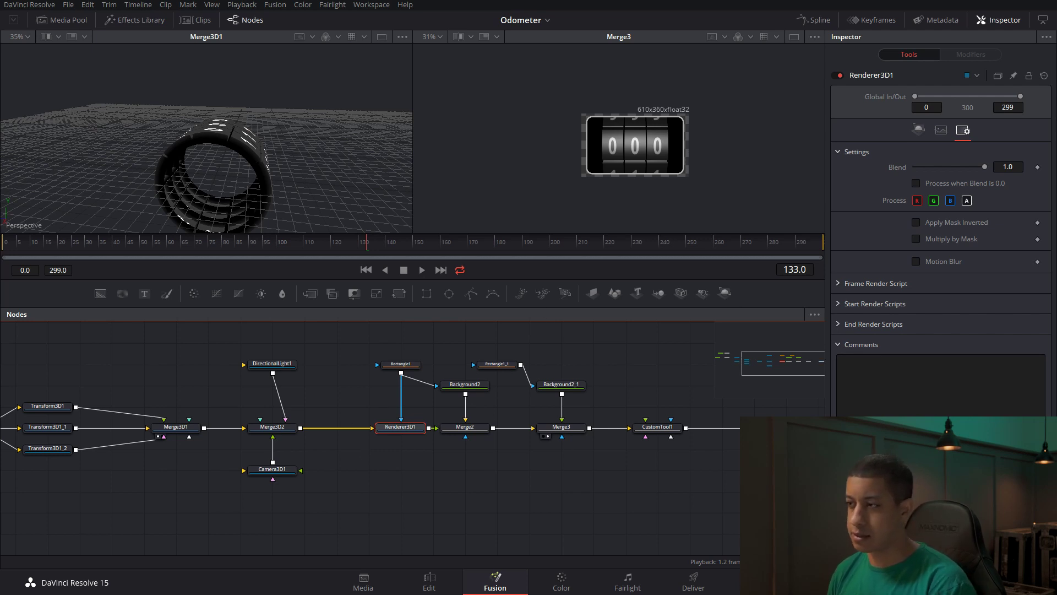
left_click(941, 263)
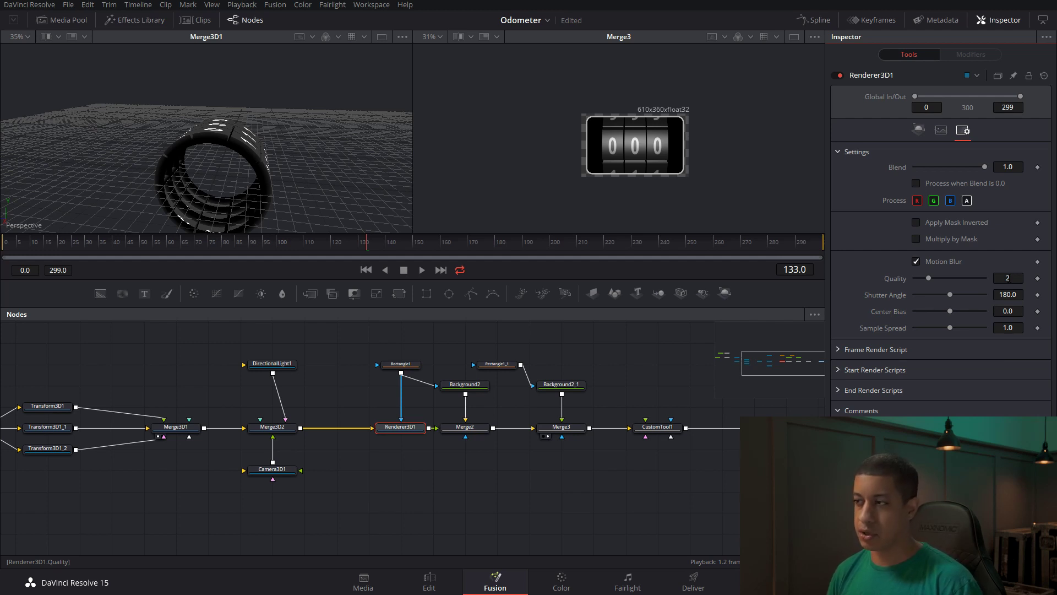
left_click(1010, 279)
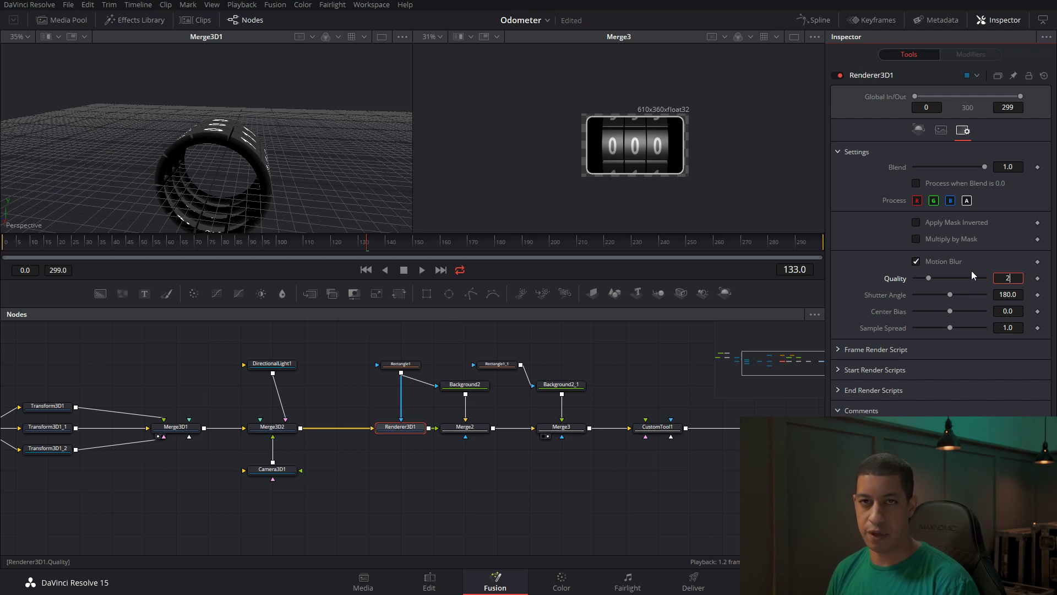
left_click(619, 466)
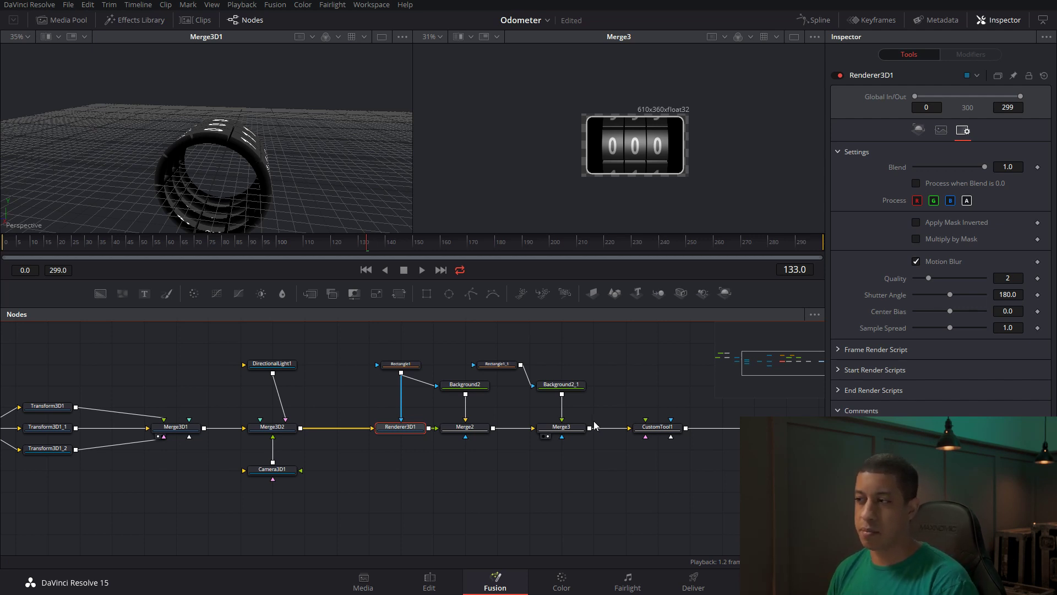
left_click(631, 474)
left_click_drag(642, 467, 616, 472)
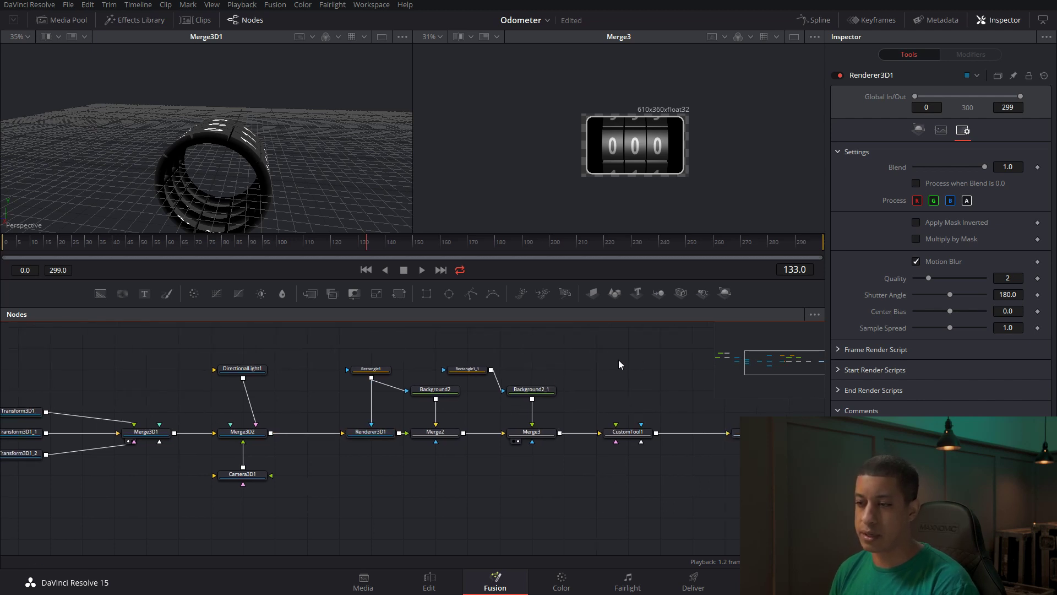
Test the Hundreds control of CustomTool1 by raising it to 0.877
left_click(640, 434)
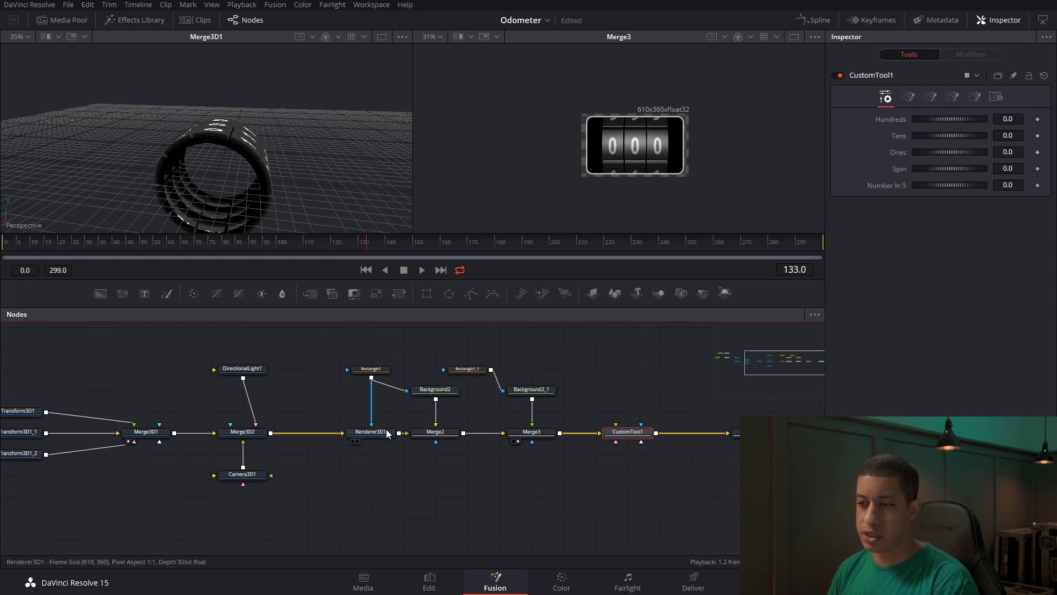
left_click(370, 432)
left_click(634, 433)
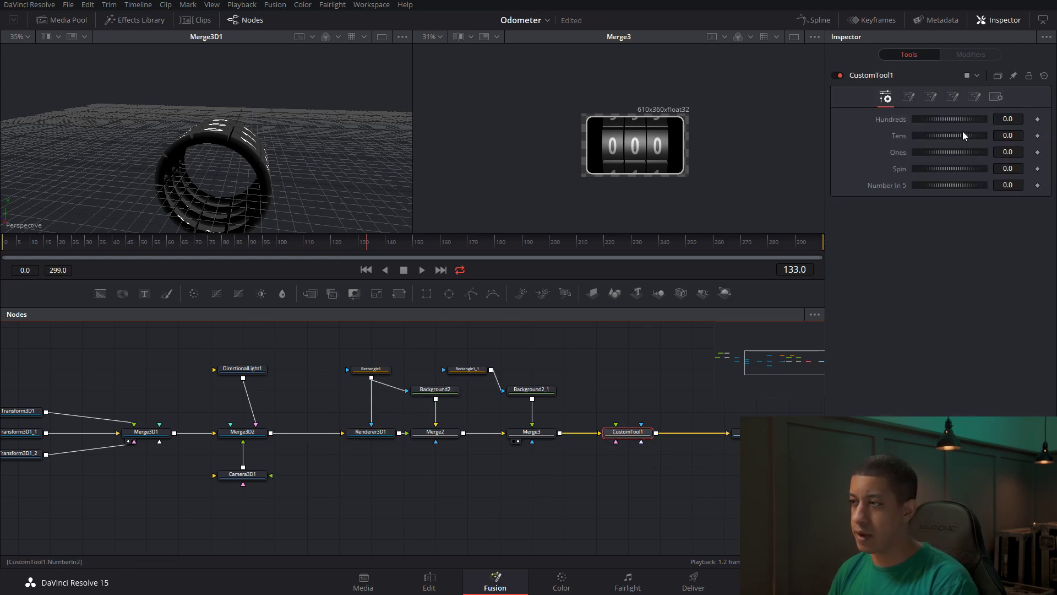
left_click_drag(944, 121, 967, 122)
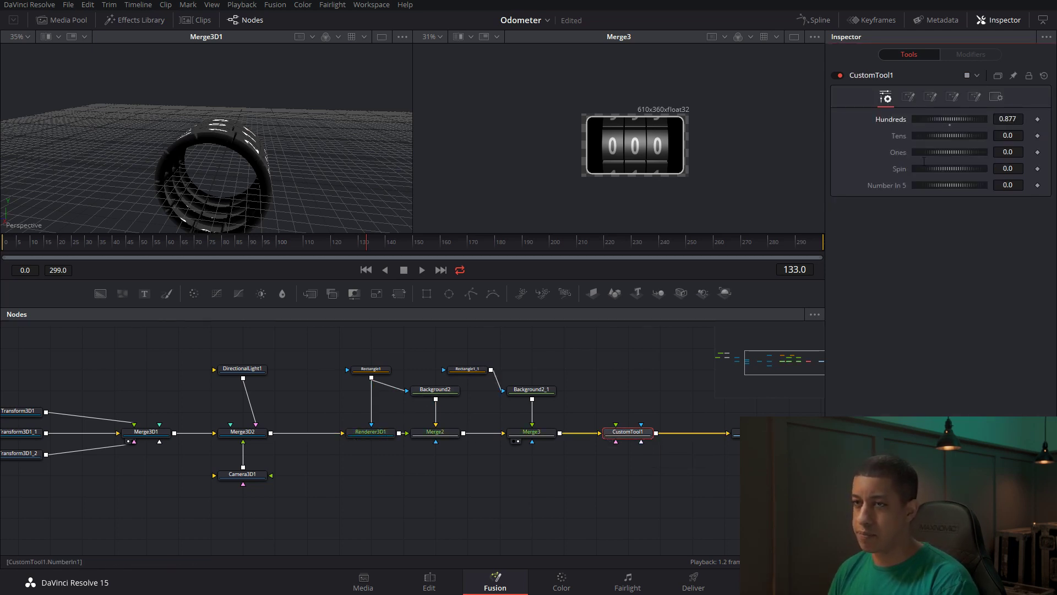
Go to the first frame, reset the Hundreds control of CustomTool1 to 0, and set a keyframe on it
left_click(34, 247)
left_click_drag(34, 249, 6, 247)
left_click(950, 126)
left_click(1037, 119)
Go to frame 100 and key the Hundreds control of CustomTool1 at 7
mouse_move(101, 241)
left_mouse_down()
mouse_move(39, 246)
mouse_move(90, 246)
left_mouse_up()
left_click_drag(175, 251, 278, 246)
double_click(1010, 119)
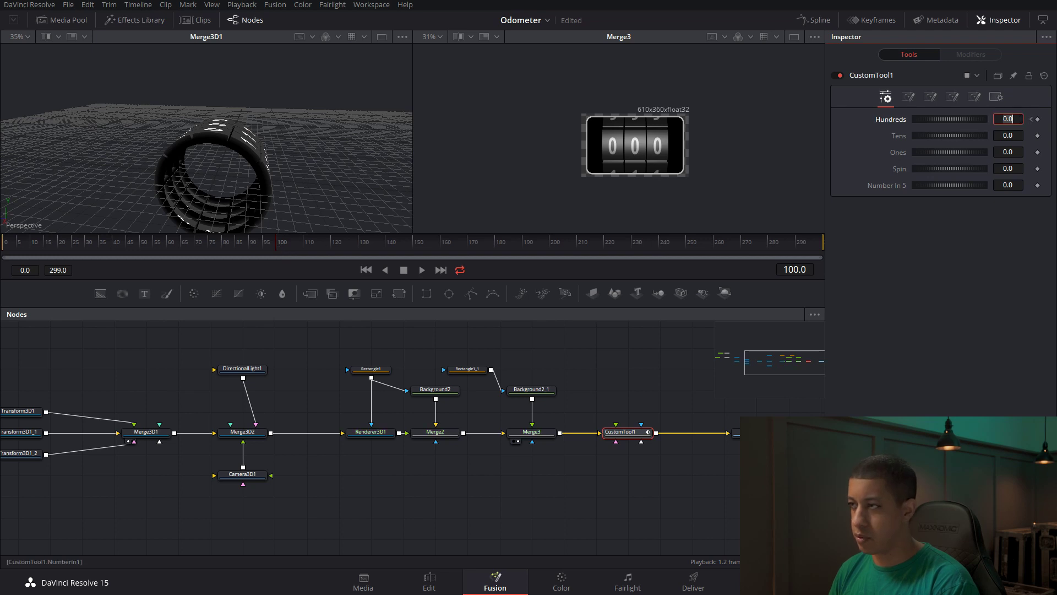
type("7")
key("Tab")
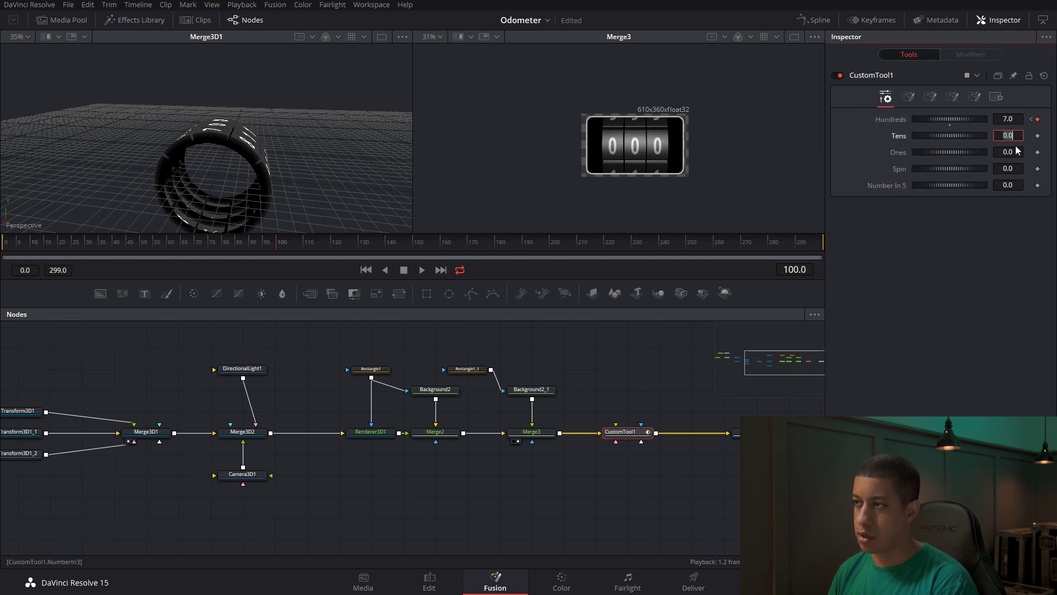
Try a value of 2 for the Number In 5 control of CustomTool1 at frame 44
left_click(124, 242)
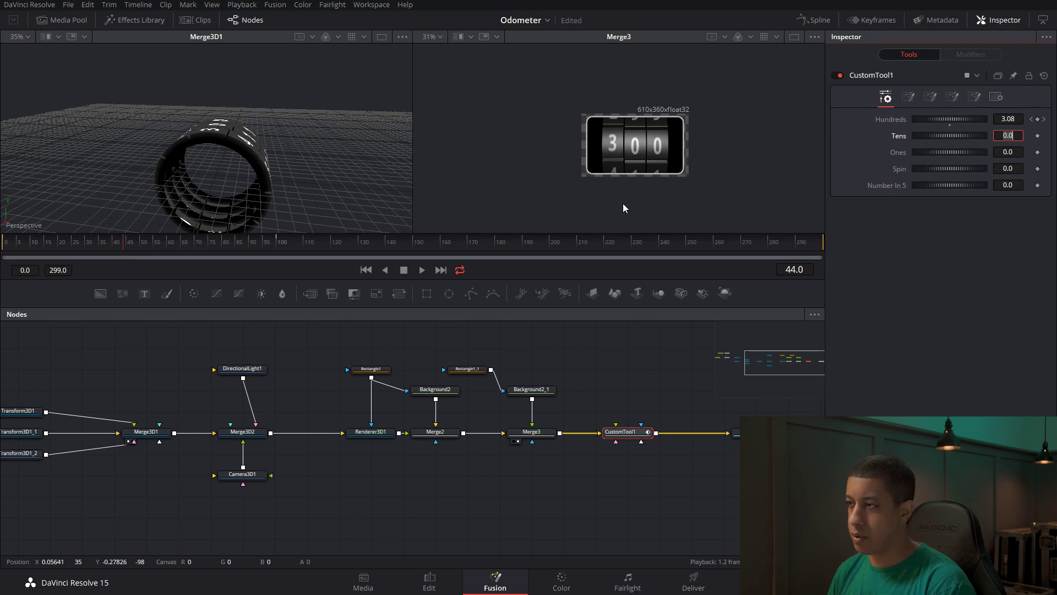
left_click(1008, 185)
type("2")
key("Tab")
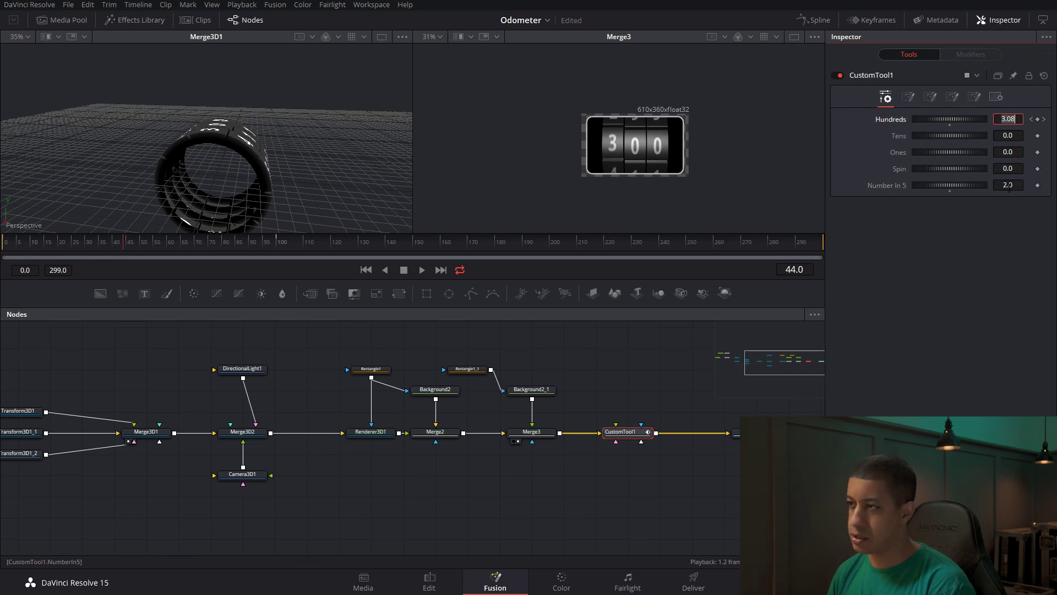
left_click(981, 292)
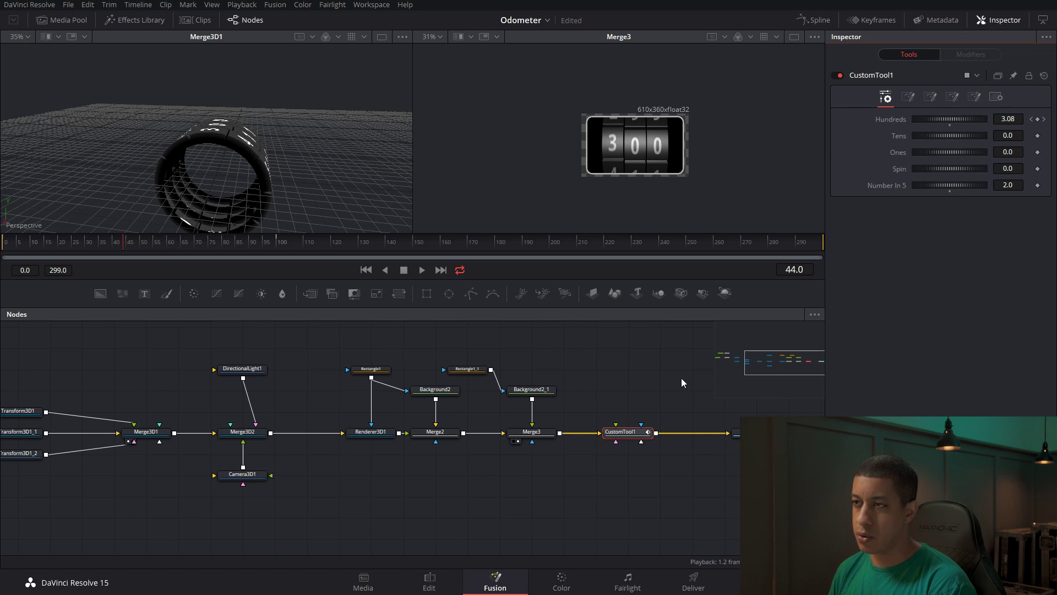
left_click(681, 383)
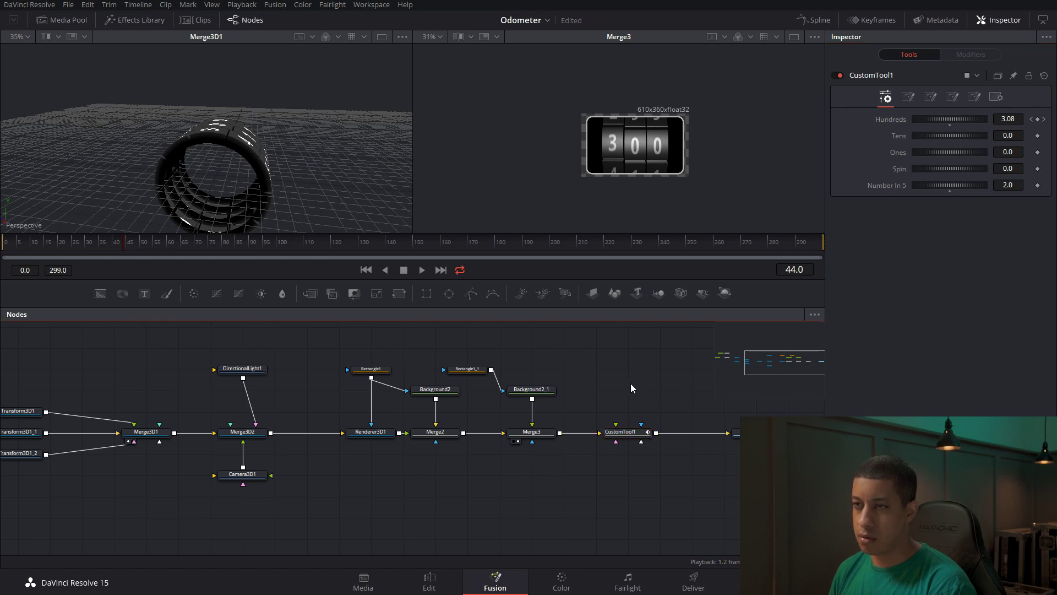
Set the Spin control of CustomTool1 to 2 and hide its unused fifth number control
left_click(151, 243)
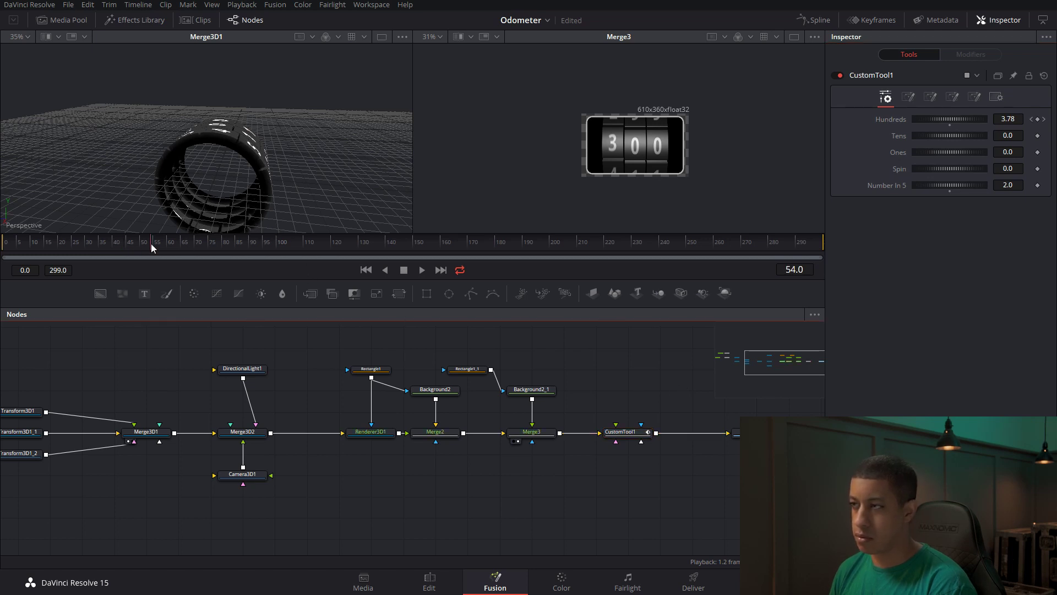
left_click(1007, 169)
type("2")
key("Tab")
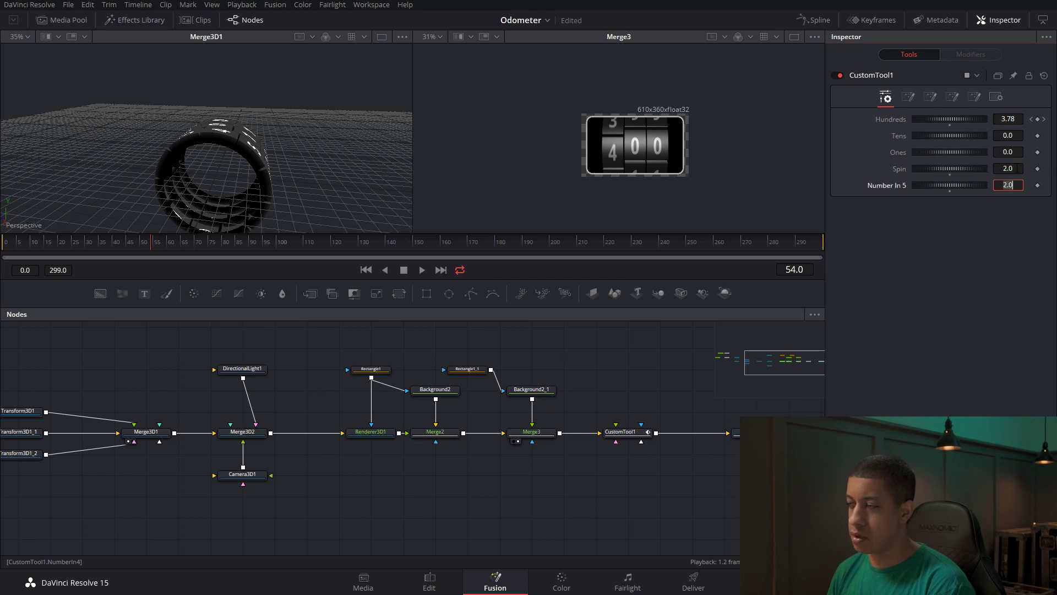
left_click(973, 98)
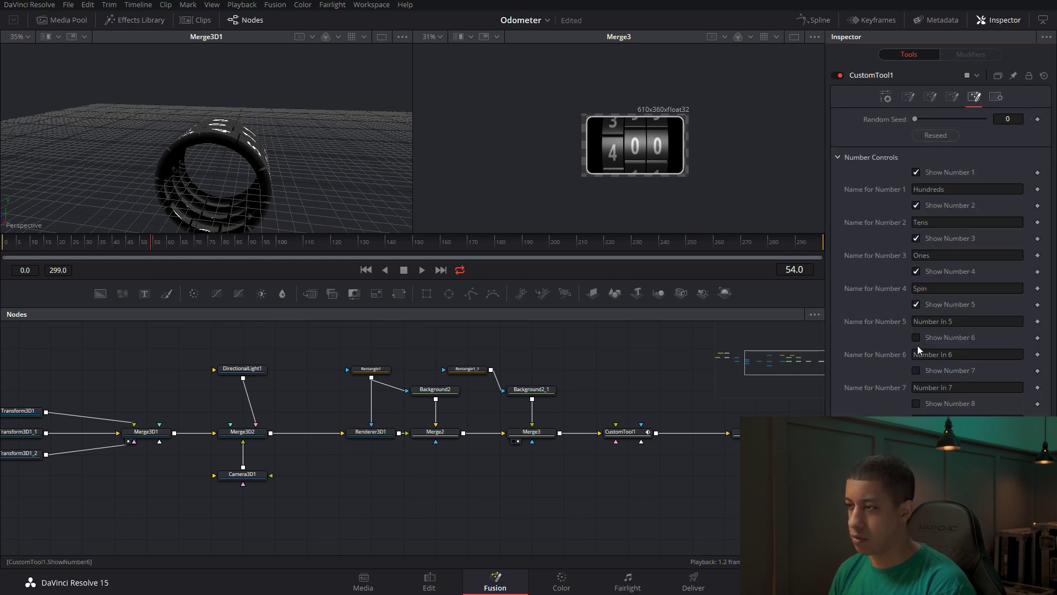
left_click(886, 98)
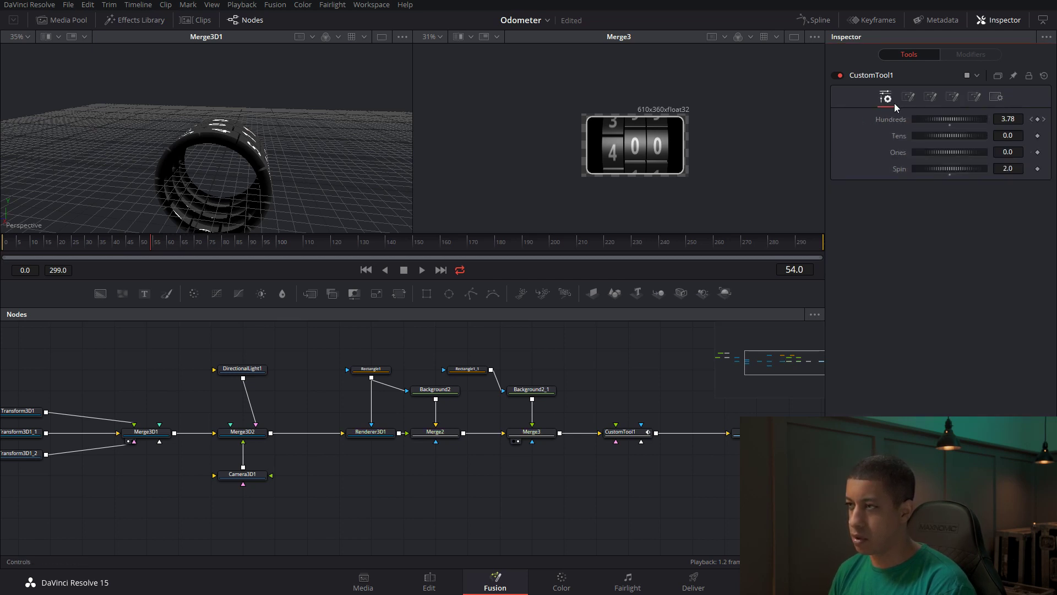
View CustomTool1 in the second viewer and display its Hundreds curve fitted in a Spline editor limited to the selected tool
key("2")
left_click(814, 19)
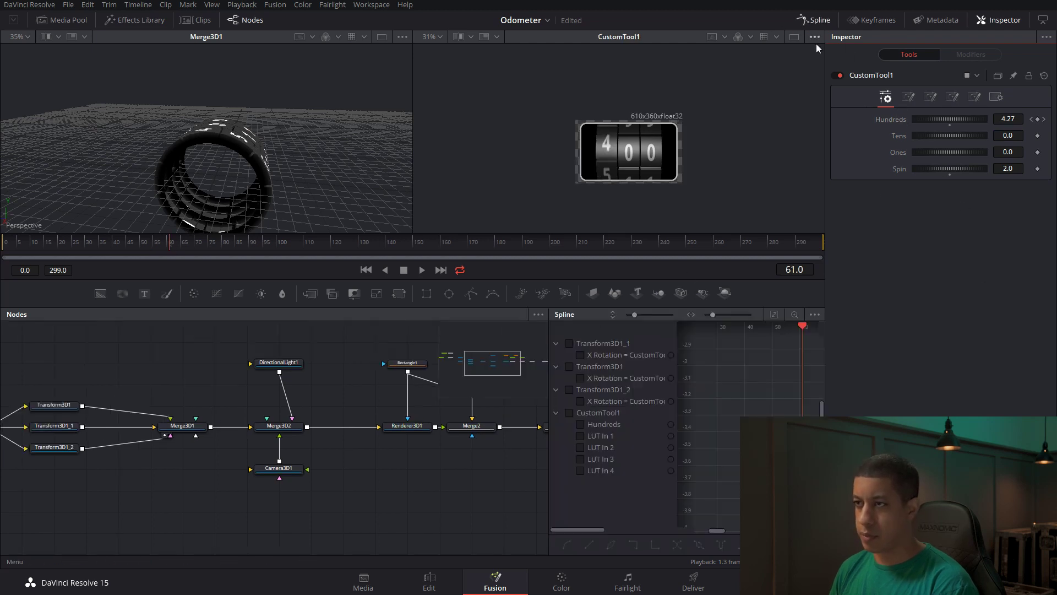
left_click(815, 314)
left_click(801, 332)
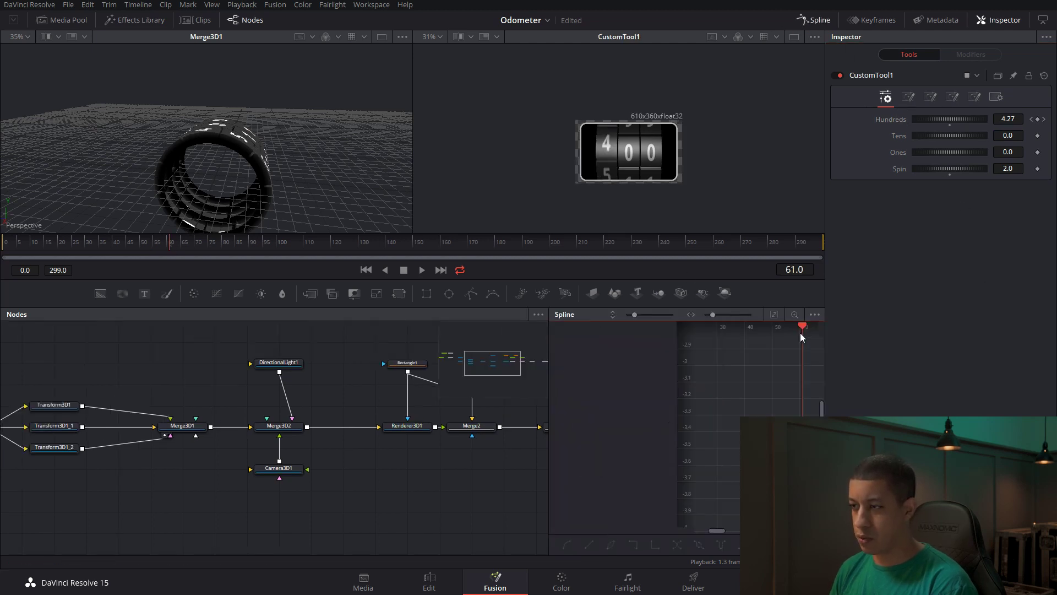
left_click_drag(464, 485, 321, 485)
left_click(515, 429)
left_click(610, 357)
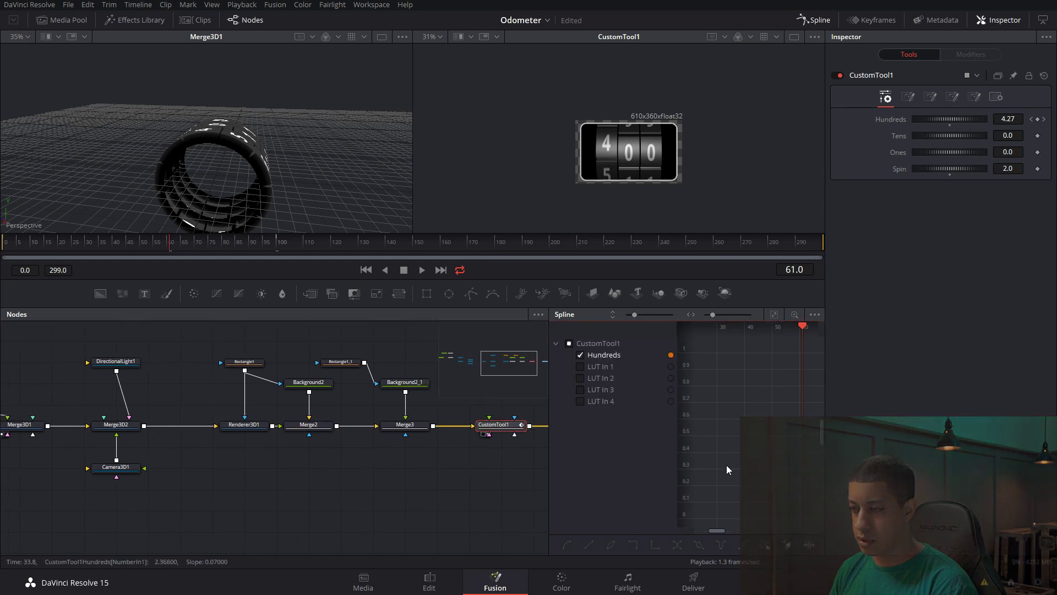
left_click(774, 315)
left_click(809, 353)
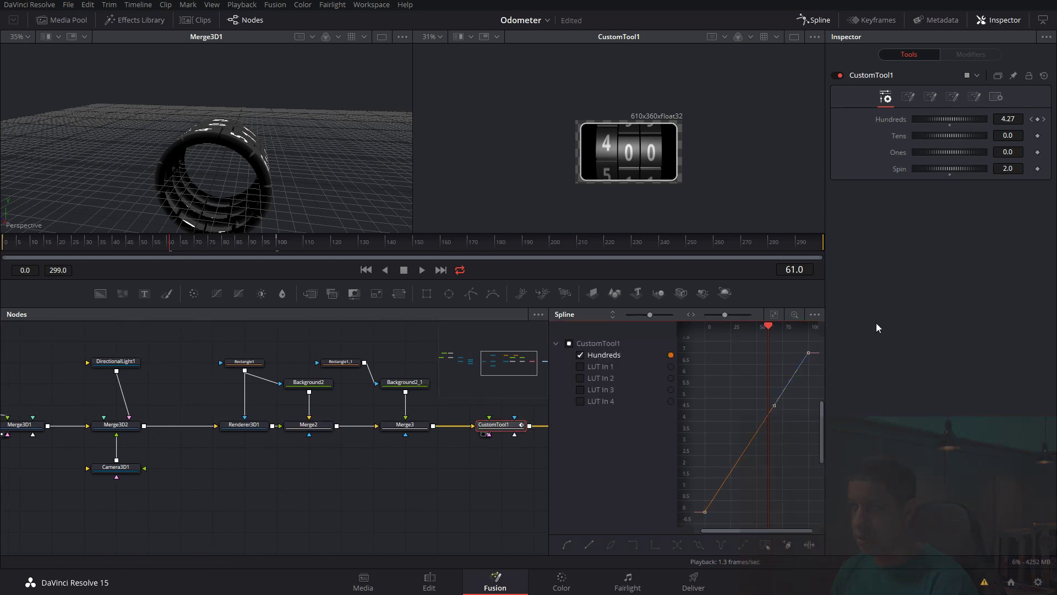
Reduce the Inspector to half height and move the last Hundreds keyframe, valued 7, to frame 50 on its spline
left_click(1043, 19)
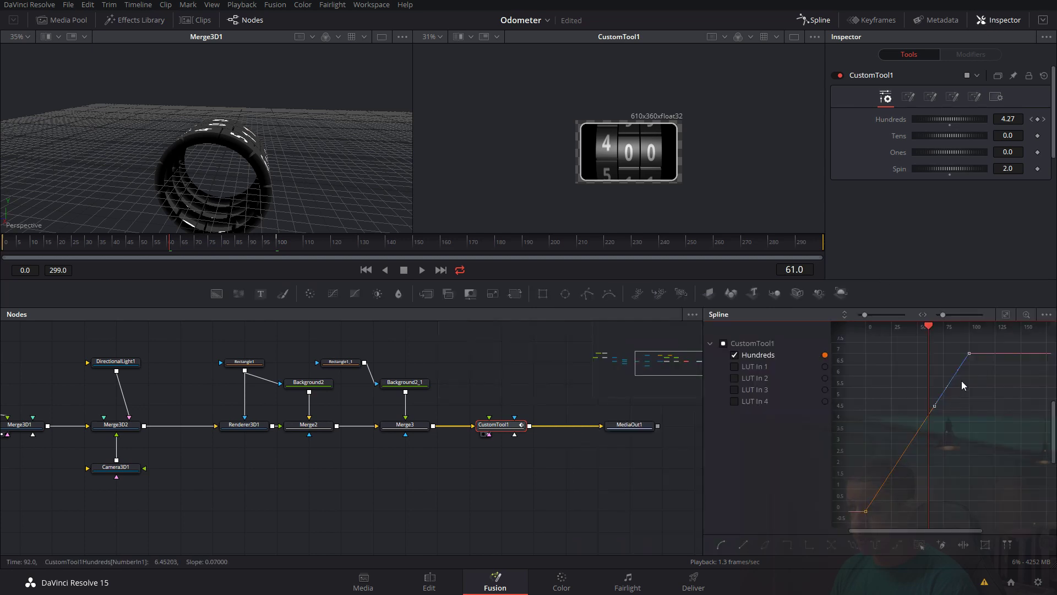
left_click_drag(969, 357, 916, 358)
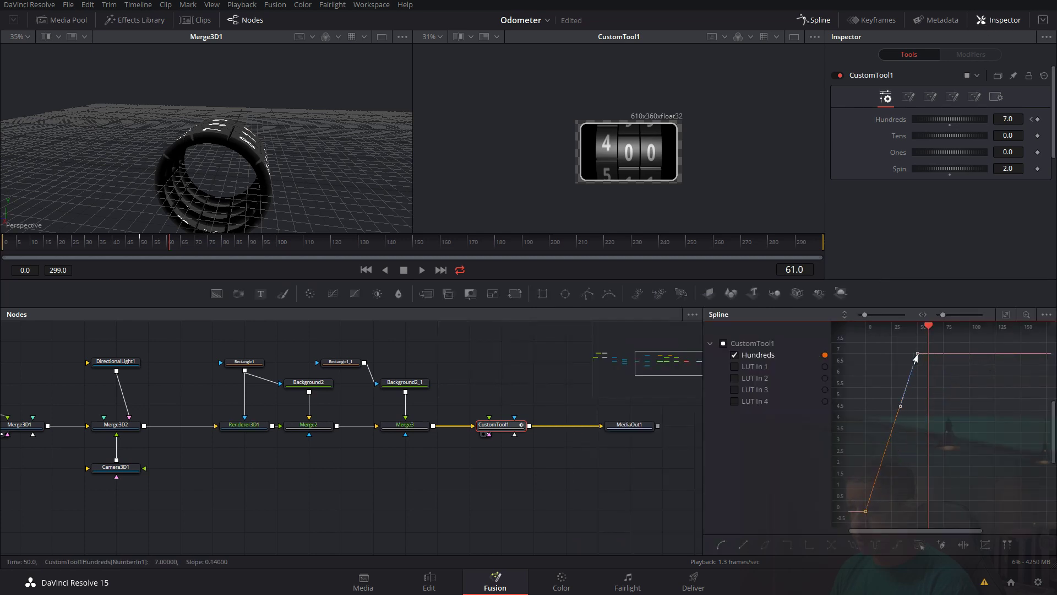
Examine the motion blur on the Hundreds wheel up close at frames 25, 16 and 32
left_click(74, 244)
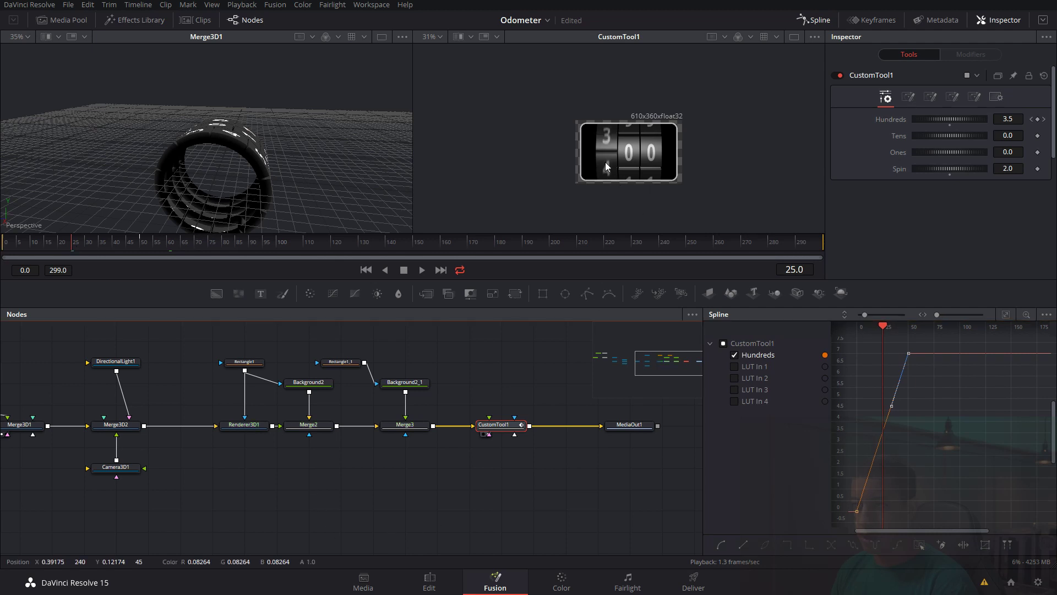
scroll(605, 149, "up", 4)
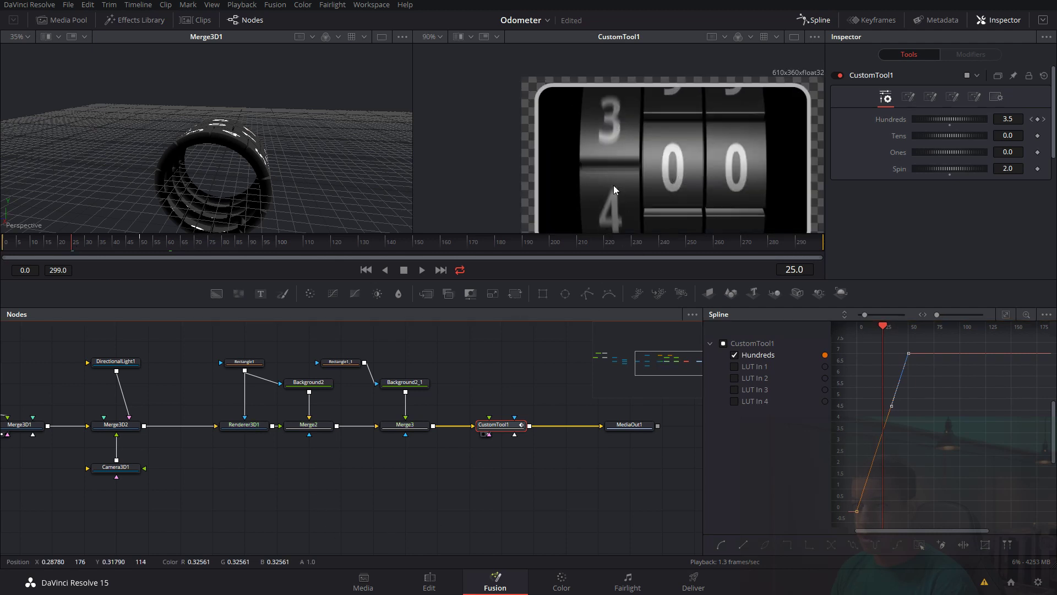
left_click_drag(55, 243, 61, 243)
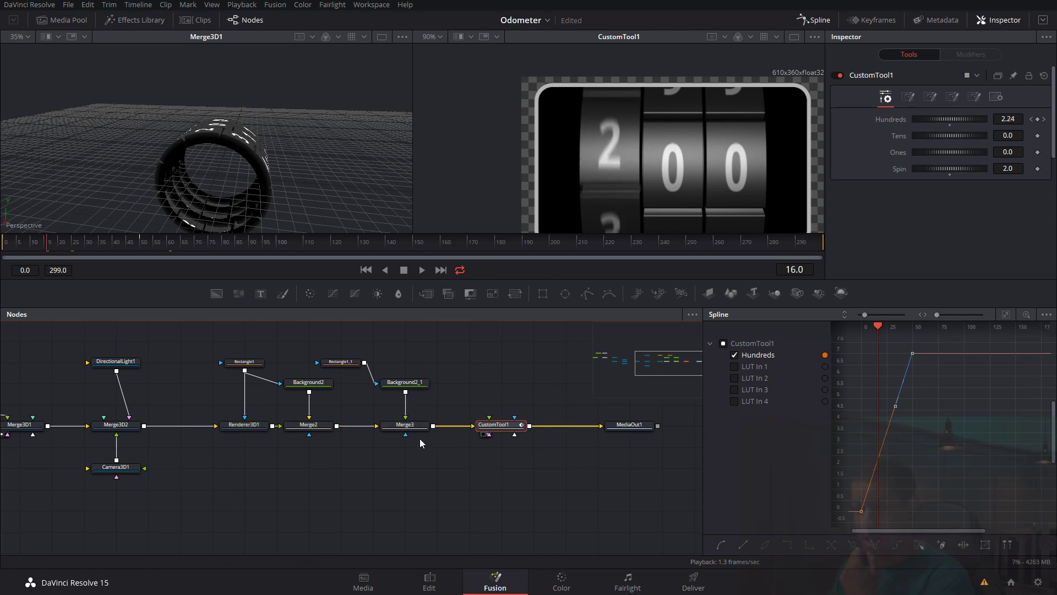
left_click(91, 242)
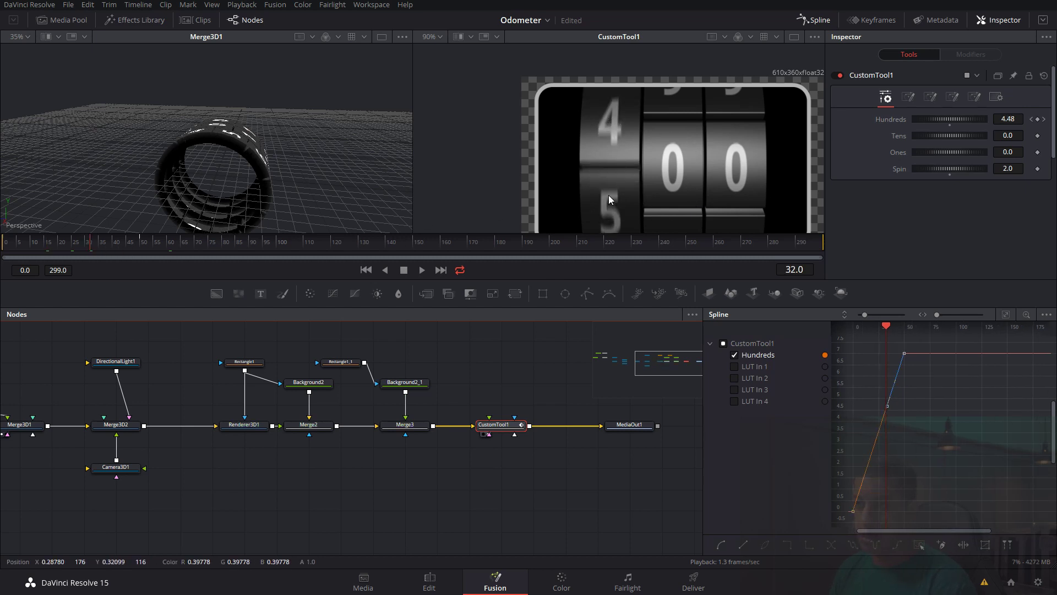
scroll(610, 194, "up", 5)
scroll(559, 193, "down", 2)
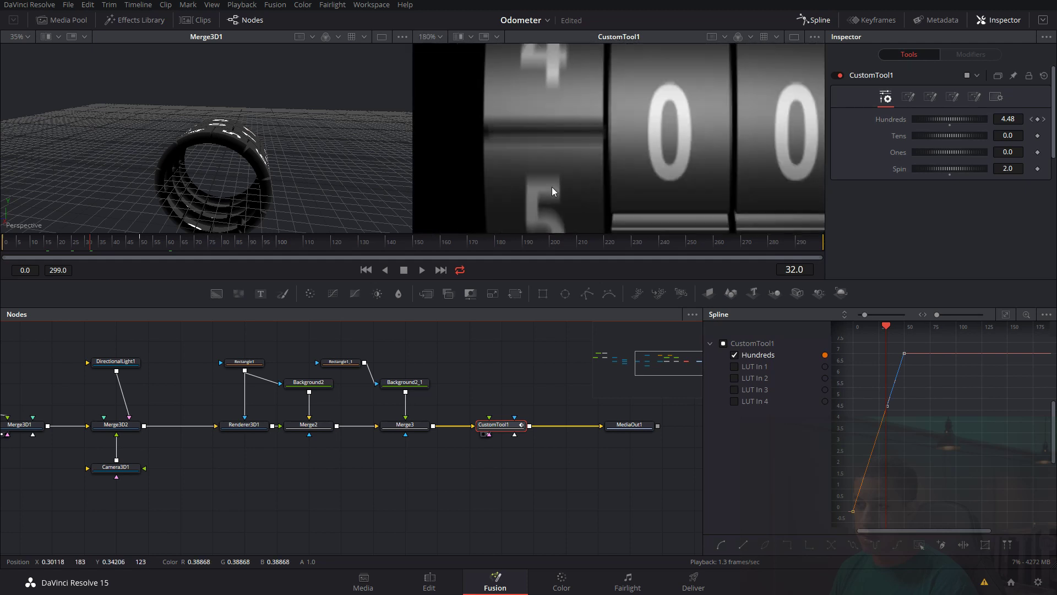
scroll(551, 186, "up", 3)
scroll(575, 186, "up", 2)
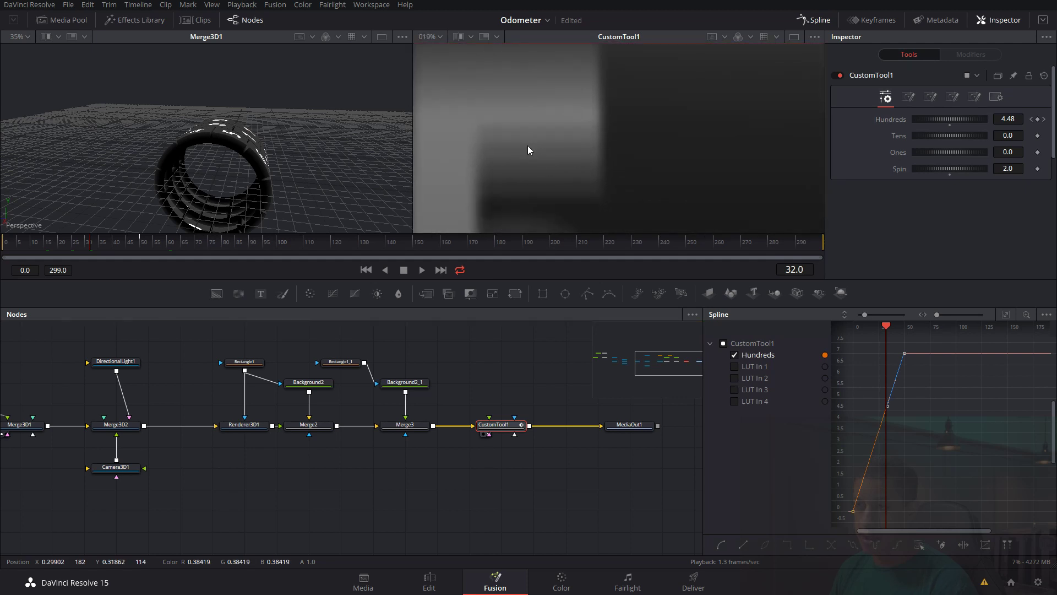
Try a motion blur quality of 7 on Renderer3D1
left_click(247, 432)
scroll(999, 218, "down", 10)
type("7")
key("Tab")
left_click(498, 362)
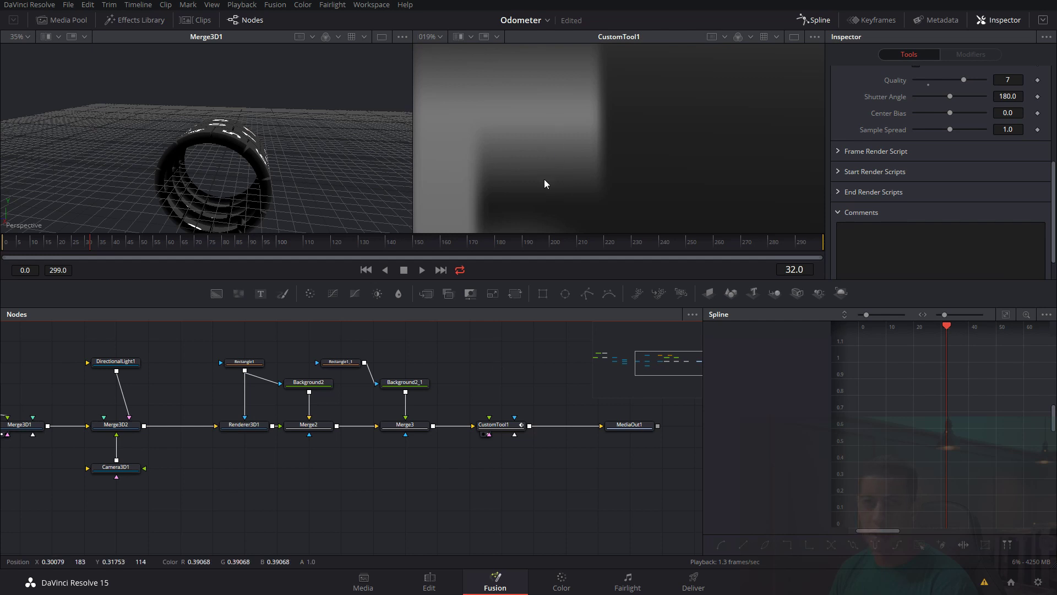
Restore the motion blur quality of Renderer3D1 to 2 and fit the odometer image to the viewer
double_click(1021, 81)
type("2")
key("Tab")
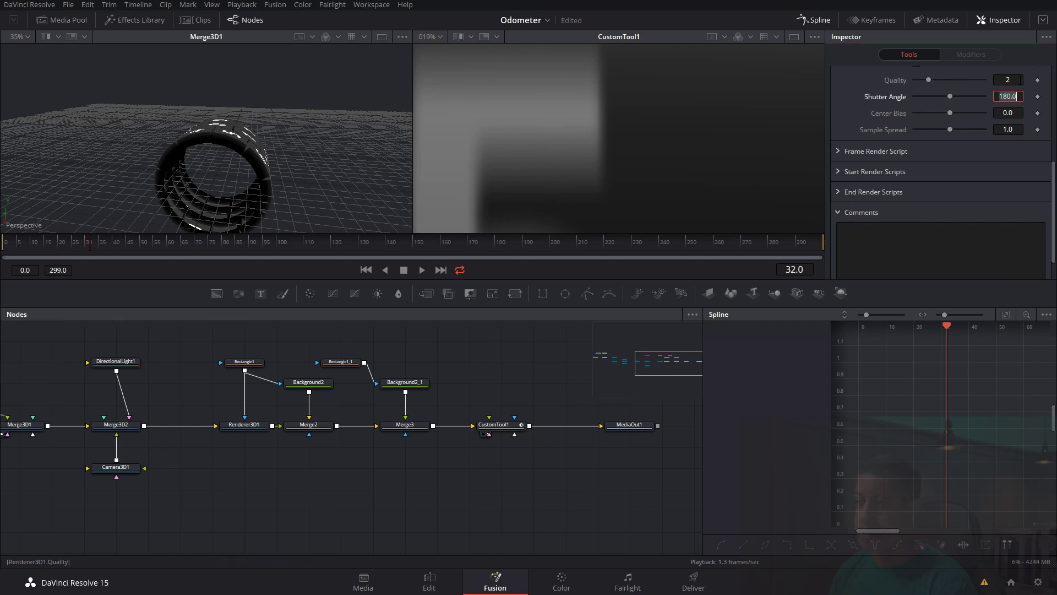
left_click(559, 352)
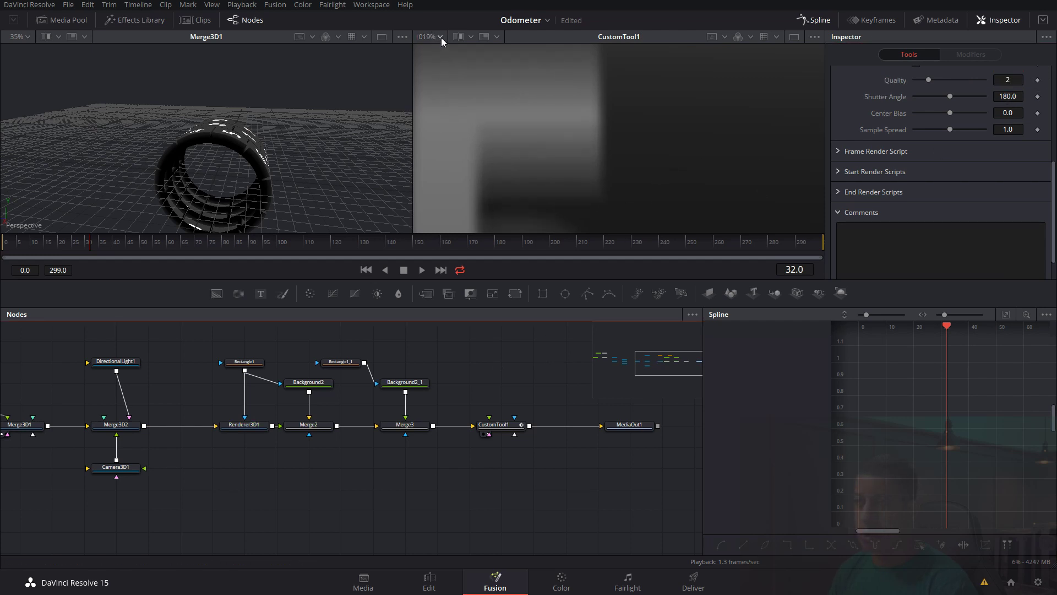
left_click(440, 37)
left_click(432, 52)
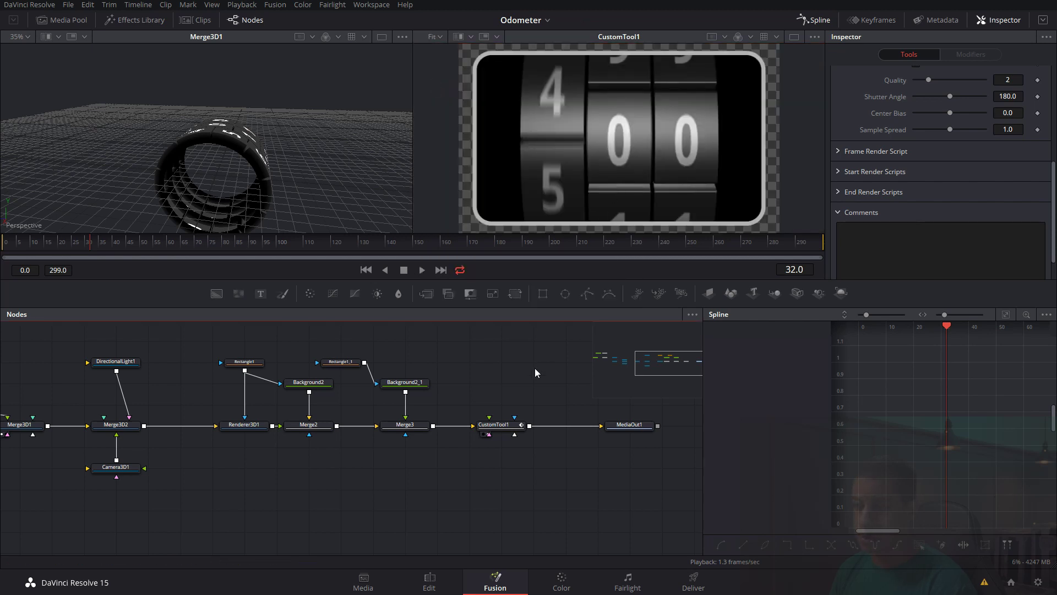
Fit the Hundreds curve of CustomTool1, key Hundreds at 7 on frame 100, and remove its keyframe at frame 50
left_click_drag(536, 365, 547, 368)
left_click(505, 425)
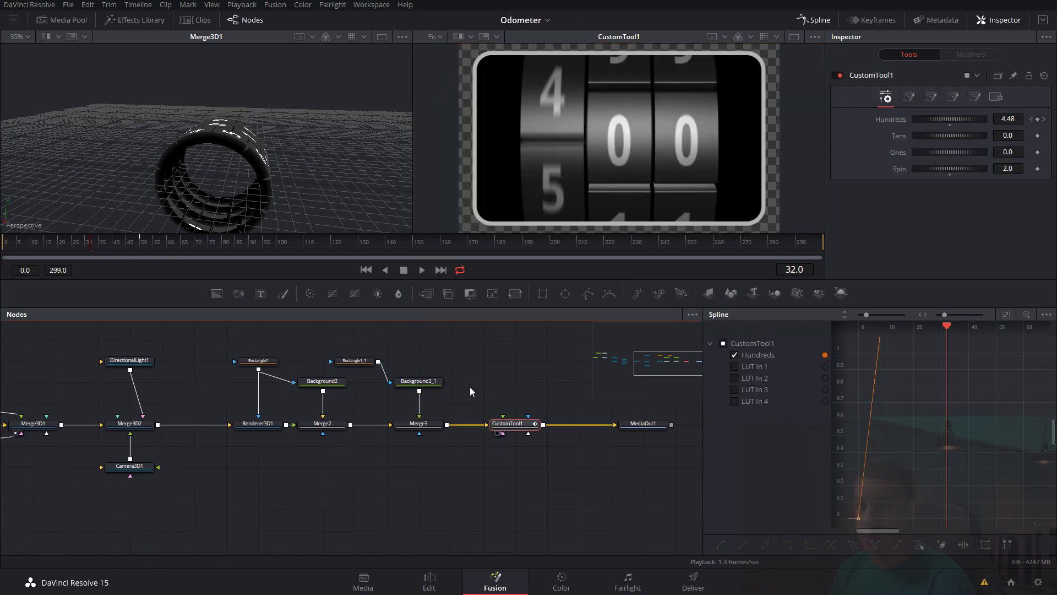
left_click_drag(504, 376, 497, 379)
left_click(1007, 314)
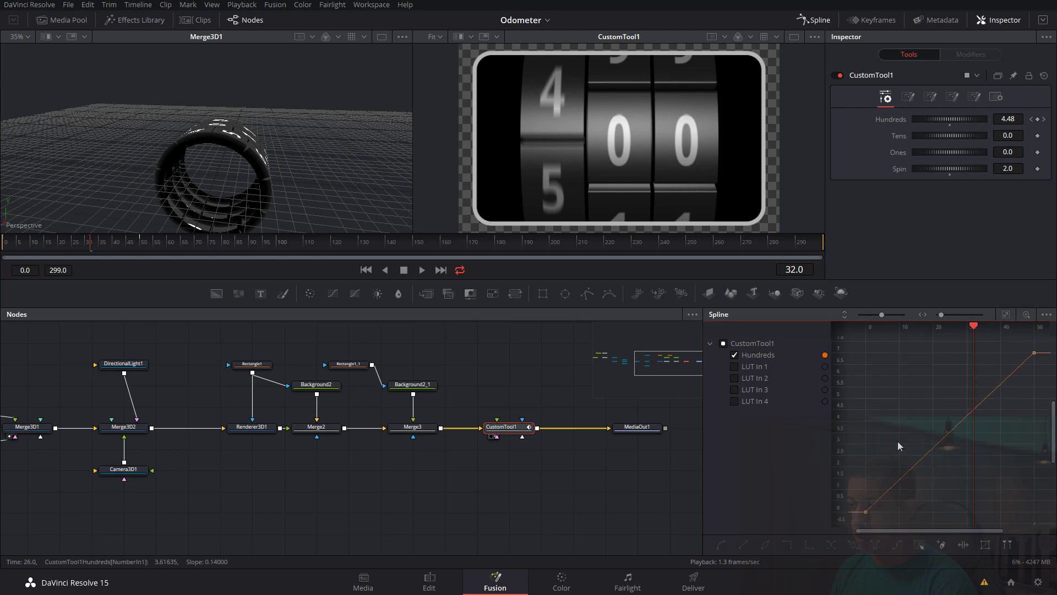
left_click_drag(114, 241, 278, 246)
left_click(1032, 119)
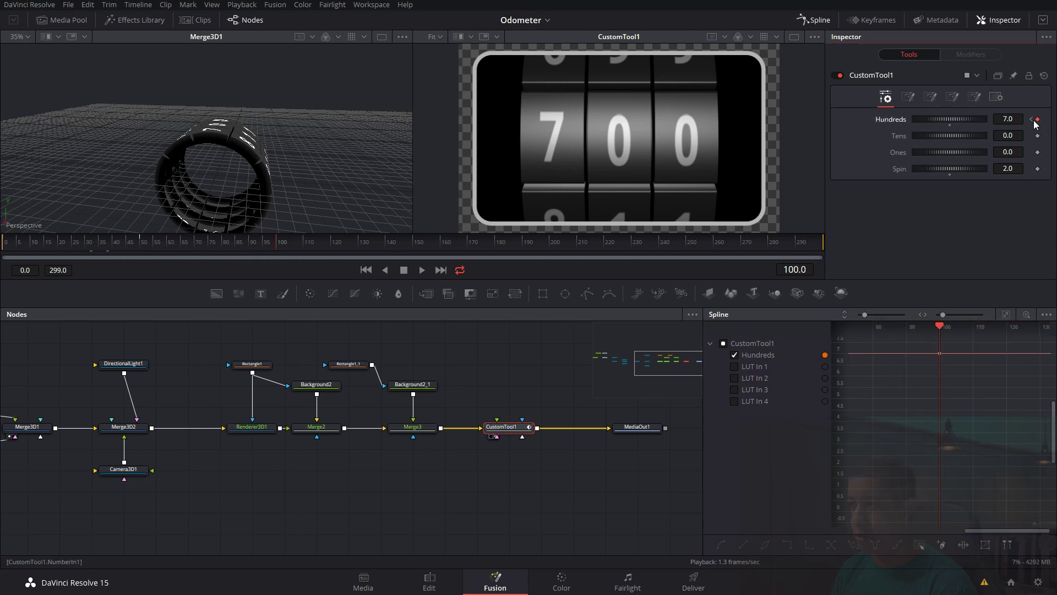
left_click_drag(266, 242, 276, 243)
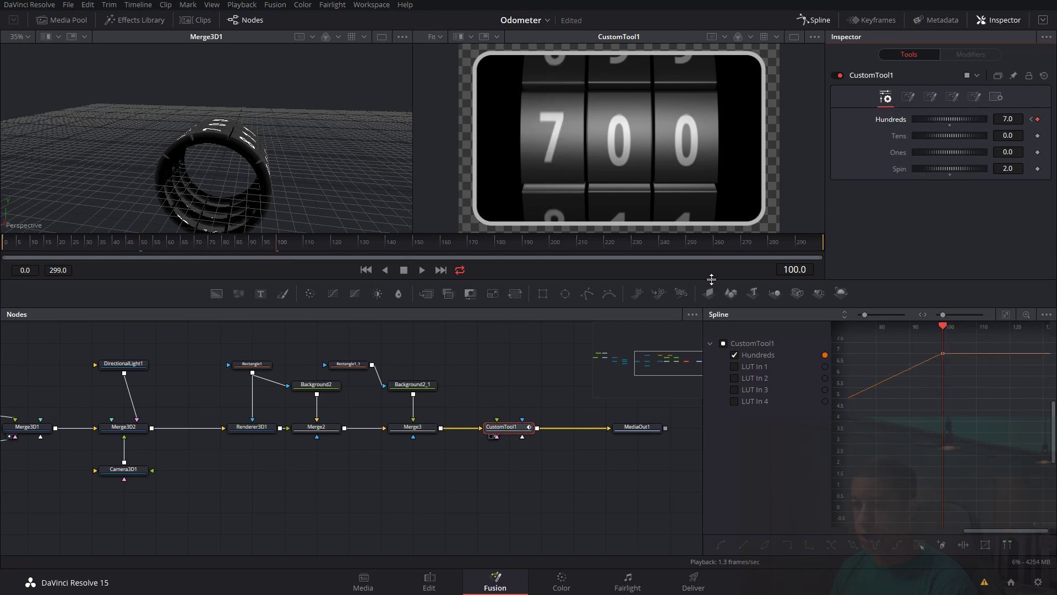
Set the Tens control of CustomTool1 to 5 and the Ones control to 4
left_click(1008, 135)
type("5")
key("Tab")
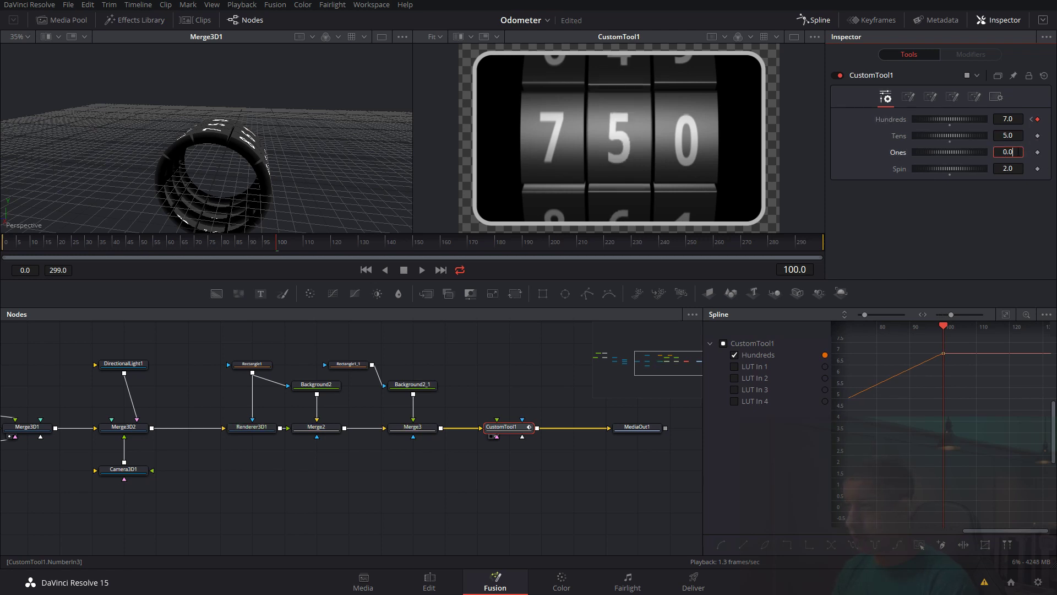
type("4")
key("Tab")
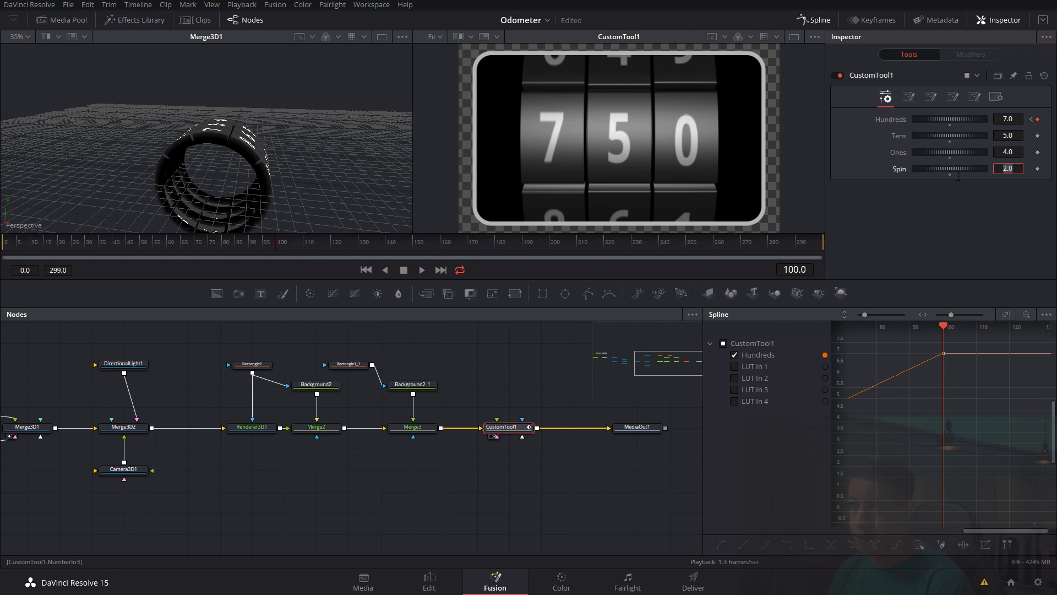
Try setting keyframes on the Tens and Ones controls at the first frame, and return to frame 100
key("Home")
left_click(1038, 136)
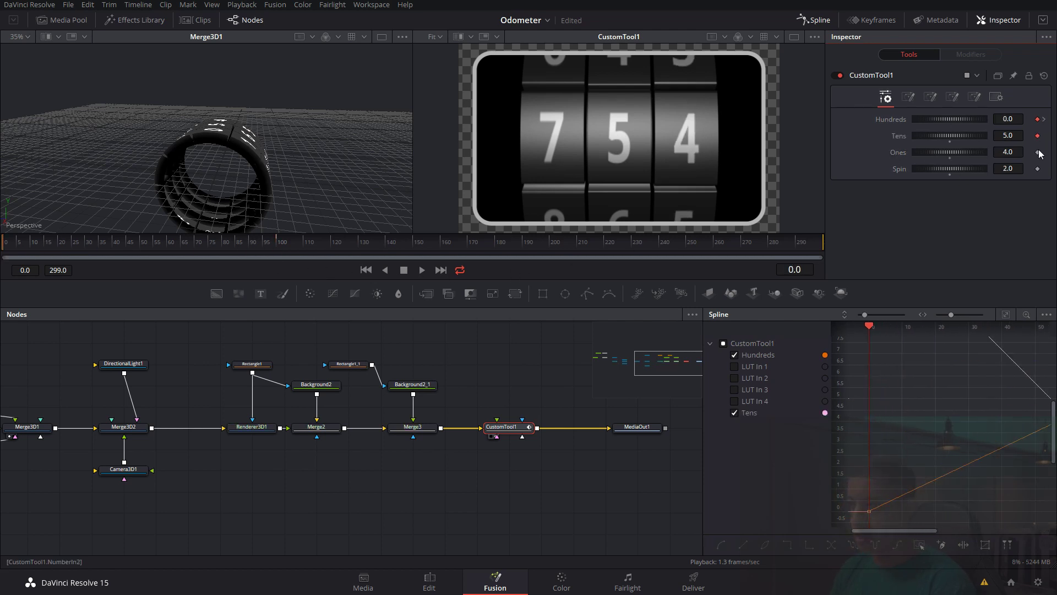
left_click(1038, 152)
left_click(268, 248)
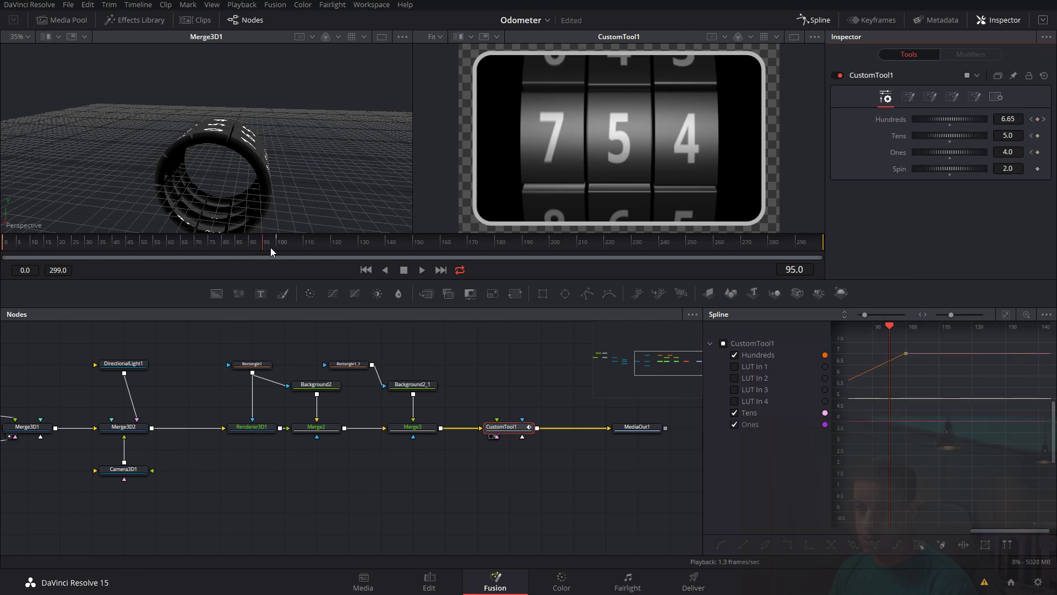
left_click(278, 245)
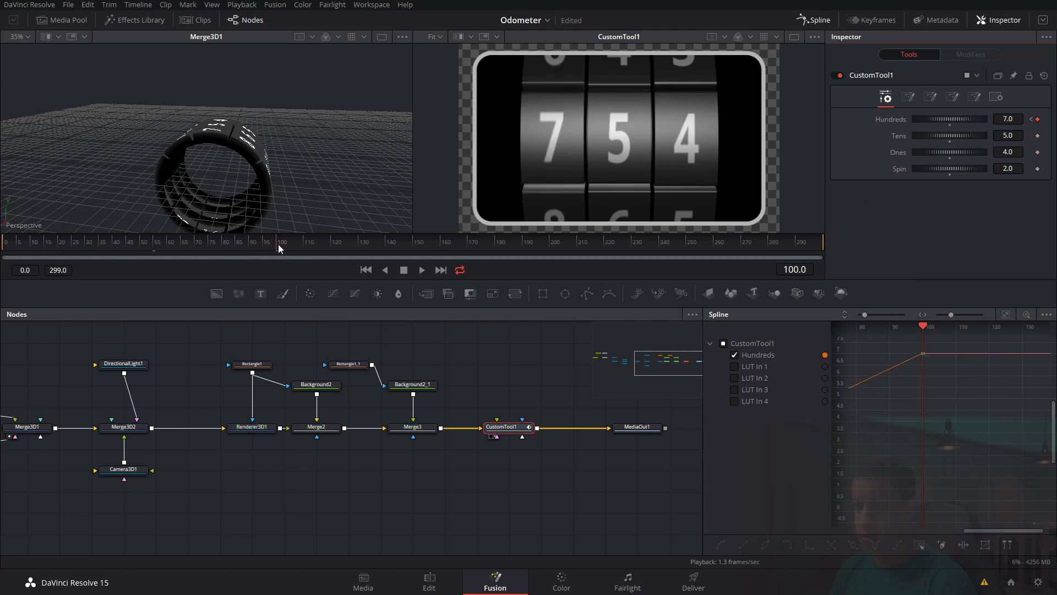
Set keyframes on the Tens, Ones and Spin controls of CustomTool1 at frame 100
left_click(1038, 136)
left_click(1038, 152)
left_click(1039, 169)
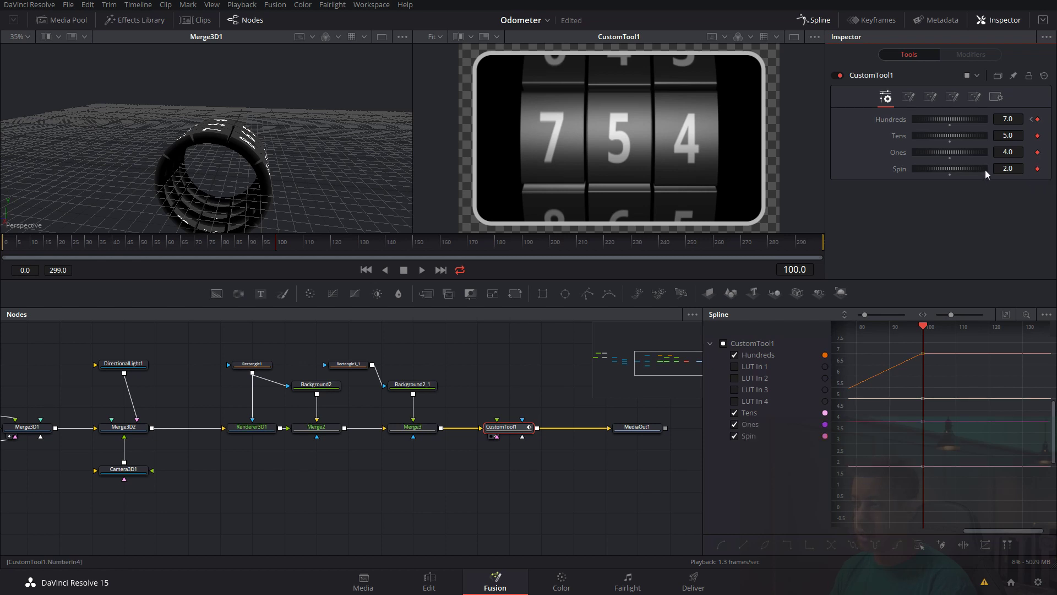
Key the Tens, Ones and Spin controls of CustomTool1 at 0 on frame 0
left_click(1032, 120)
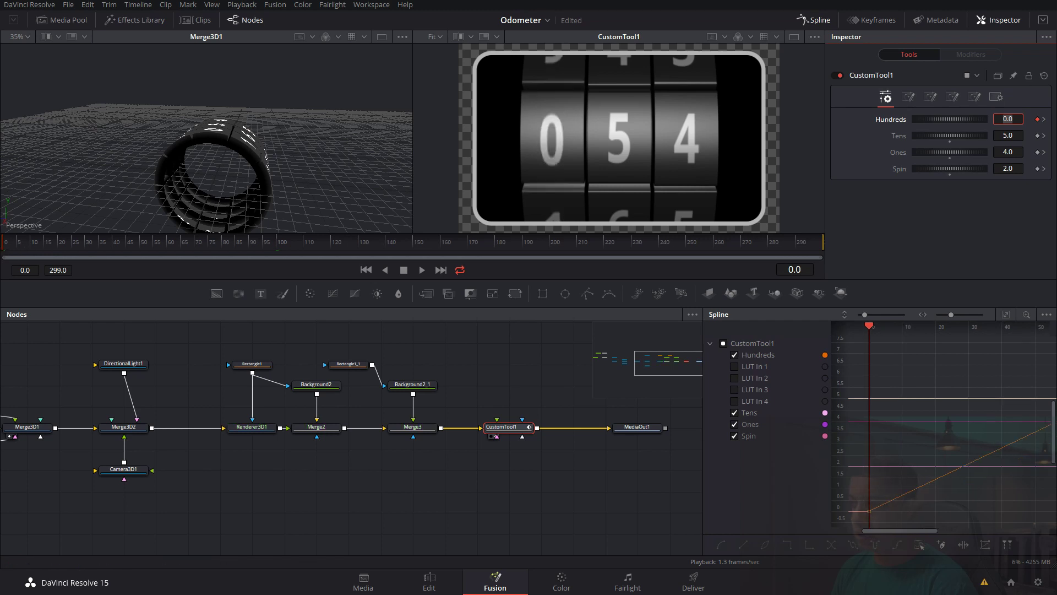
left_click(1011, 138)
type("0")
key("Tab")
type("0")
key("Tab")
type("0")
key("Tab")
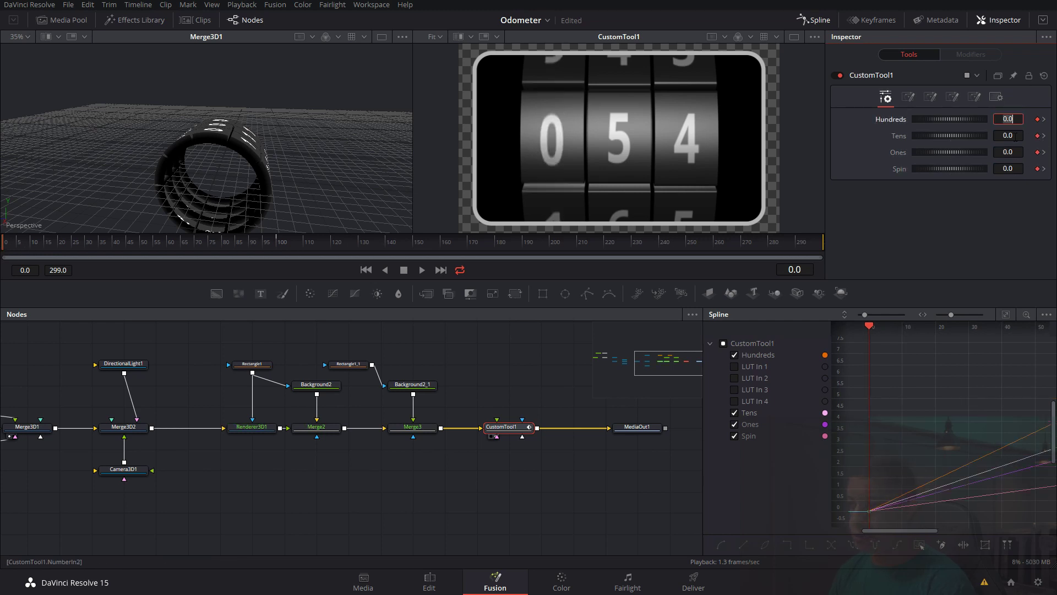
Widen the Spline editor, shift the starting keyframes of all four CustomTool1 curves about 3 frames later, and save the project
left_click_drag(537, 381, 490, 380)
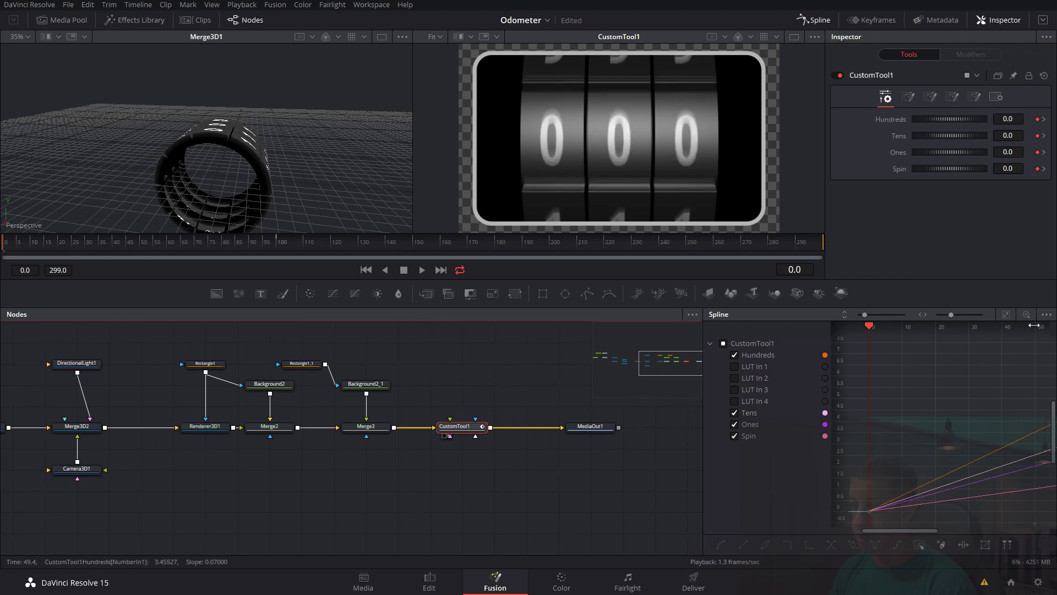
left_click(1005, 314)
left_click_drag(701, 470, 593, 475)
mouse_move(803, 488)
left_mouse_down()
mouse_move(853, 522)
mouse_move(837, 499)
left_mouse_up()
scroll(826, 512, "up", 3)
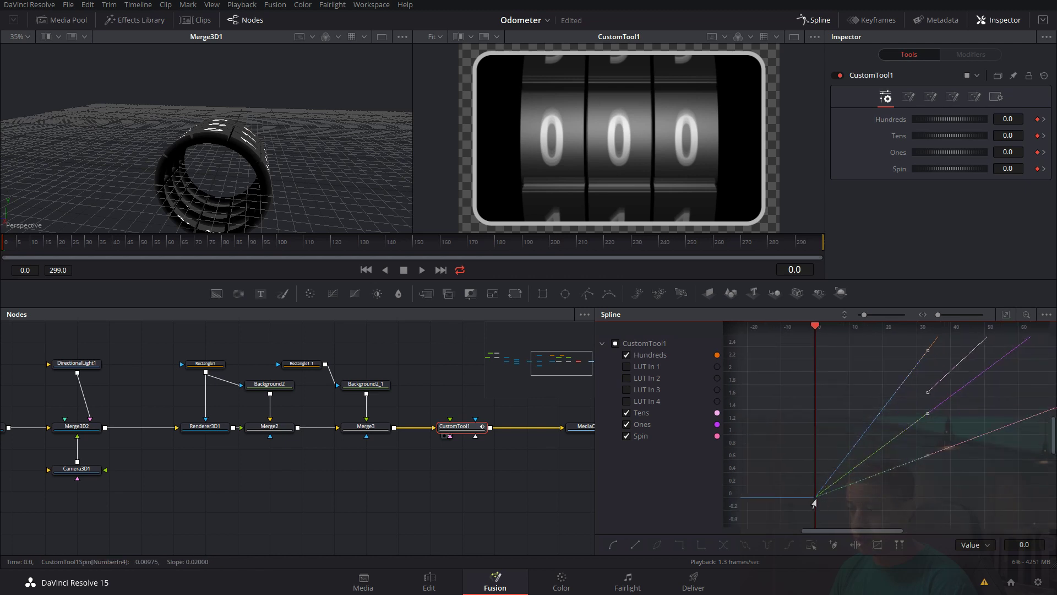
left_click_drag(814, 503, 823, 503)
left_click(844, 506)
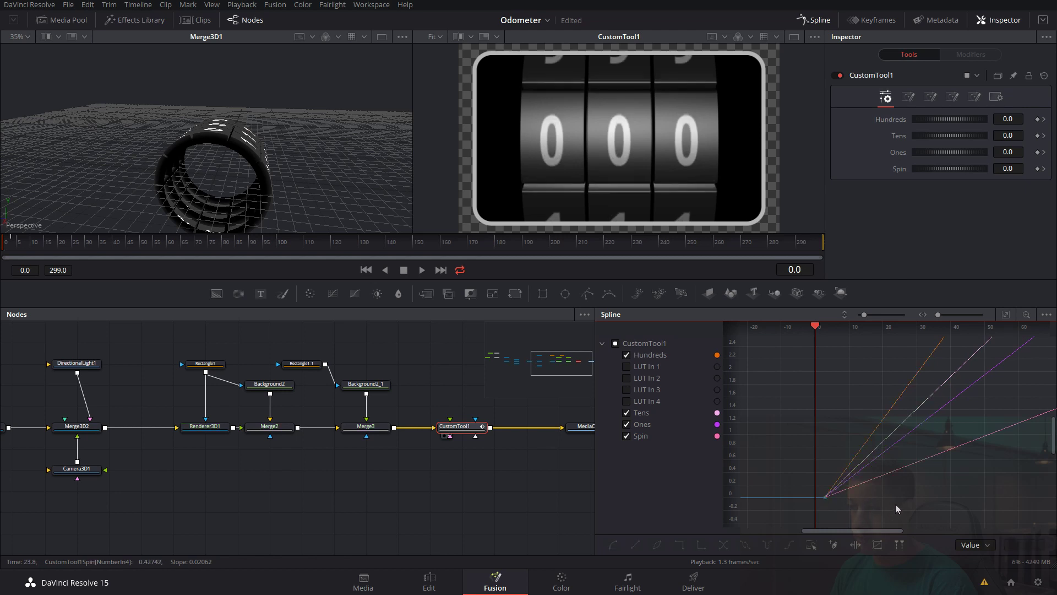
key("ctrl+s")
Smooth the ending keyframes of the Hundreds, Tens, Ones and Spin curves and set their Ease In to 47.4
scroll(805, 431, "down", 4)
left_click_drag(923, 422, 852, 475)
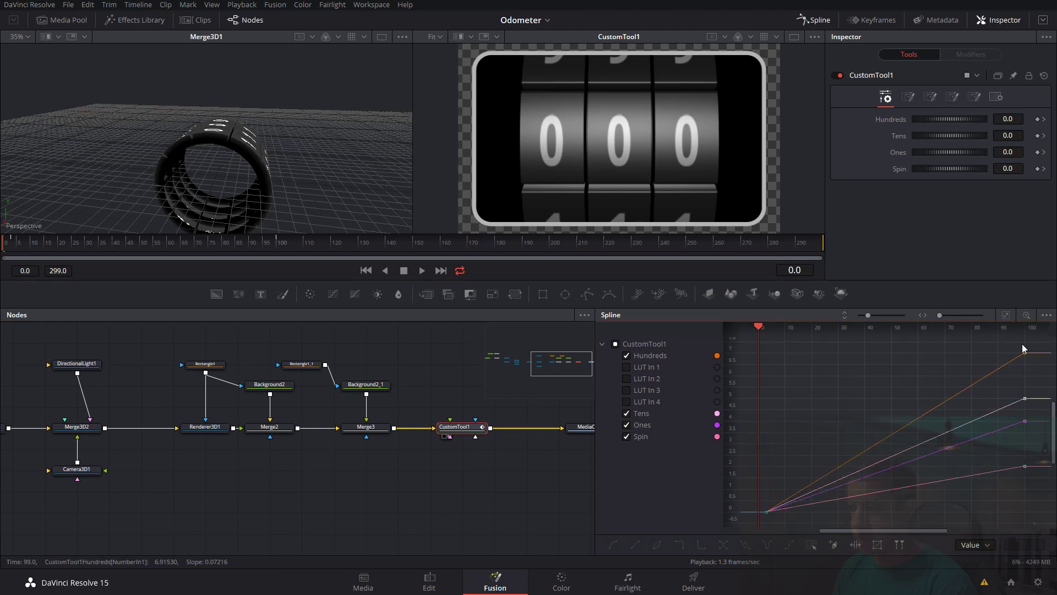
left_click_drag(1036, 342, 984, 496)
key("shift+s")
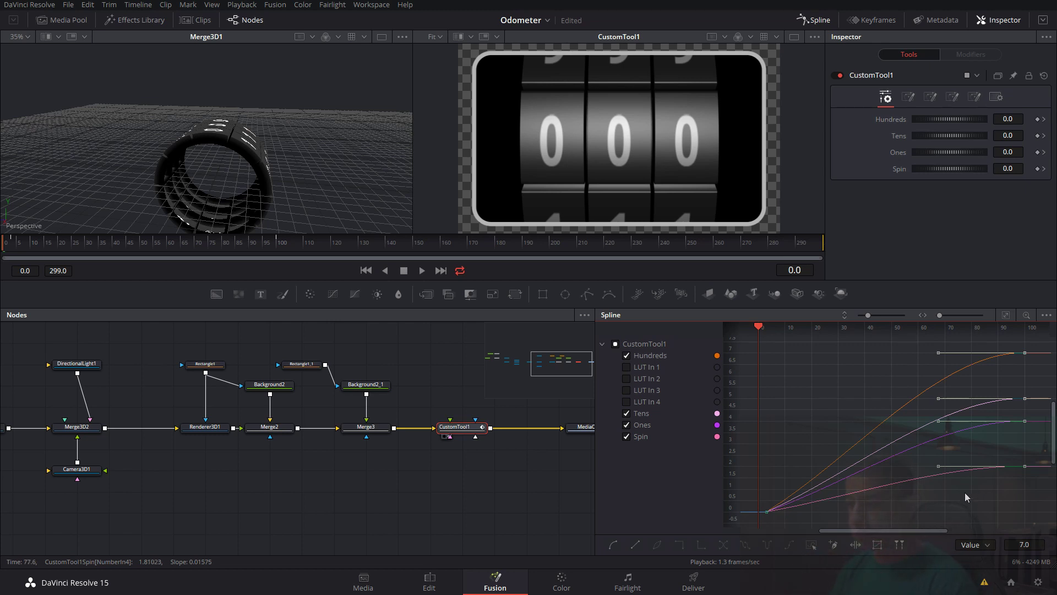
key("t")
left_click_drag(934, 329, 946, 329)
Set the Ease Out of the starting keyframes on all four CustomTool1 curves to 0
left_click_drag(808, 451, 832, 393)
left_click_drag(777, 457, 808, 490)
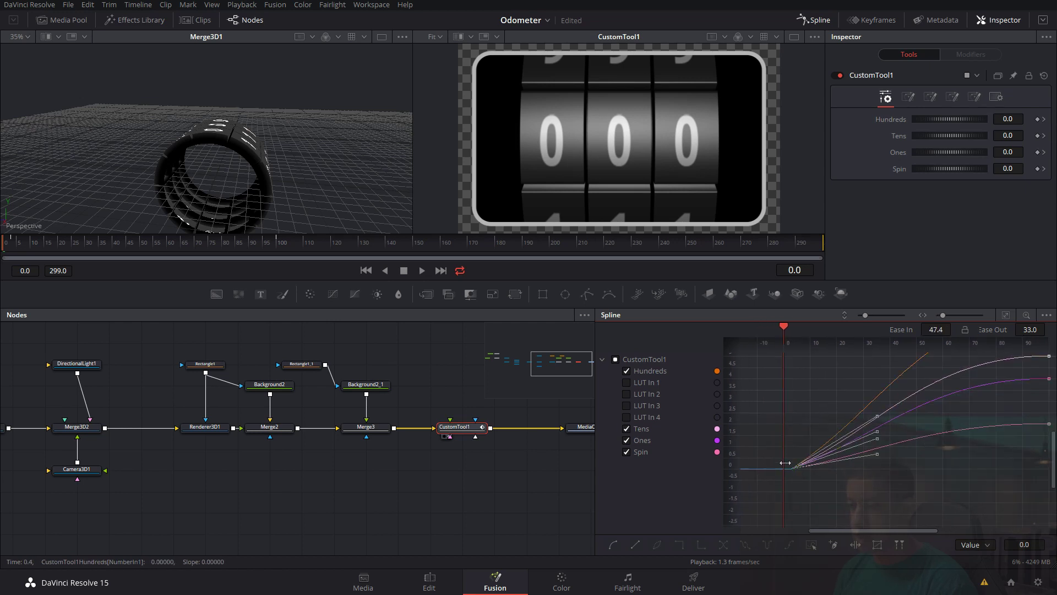
mouse_move(1033, 332)
left_mouse_down()
mouse_move(1054, 332)
mouse_move(1023, 333)
left_mouse_up()
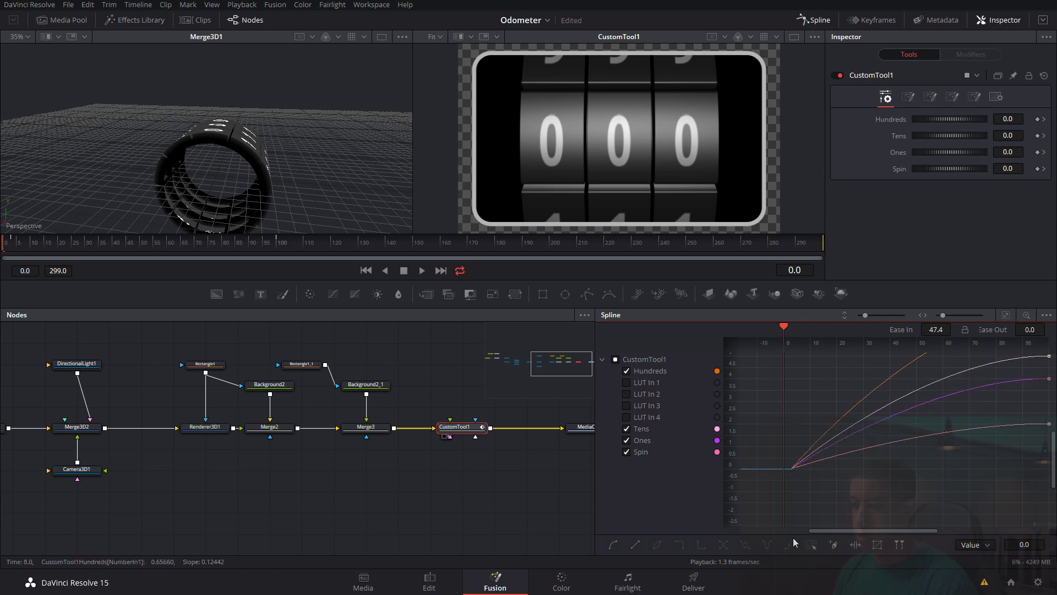
left_click_drag(961, 455, 916, 494)
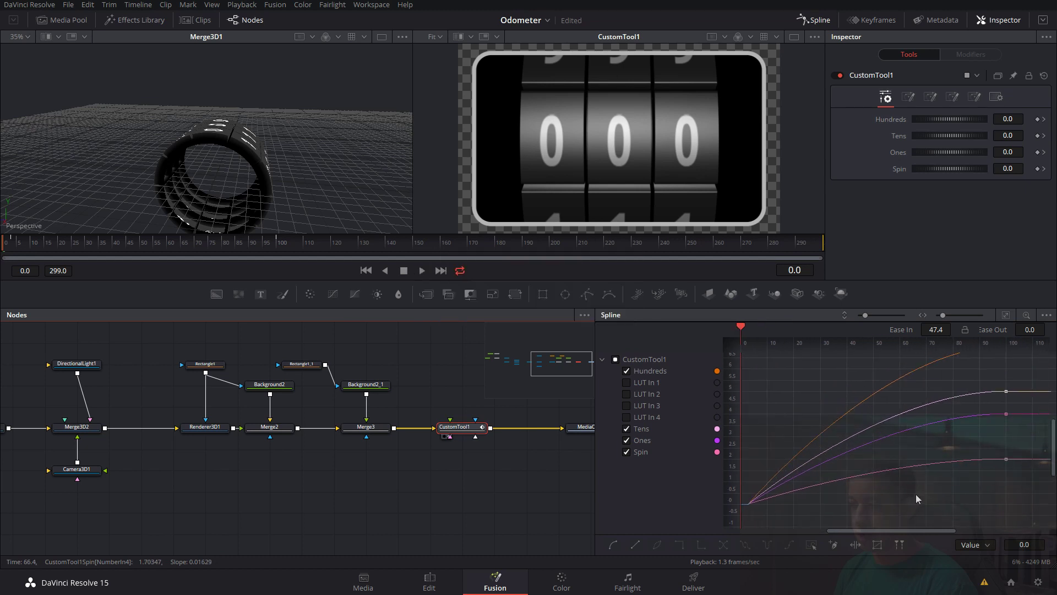
Try motion blur quality 7 on Renderer3D1 at frame 23, and restore the quality to 2
left_click_drag(388, 479, 404, 478)
left_click_drag(30, 245, 64, 248)
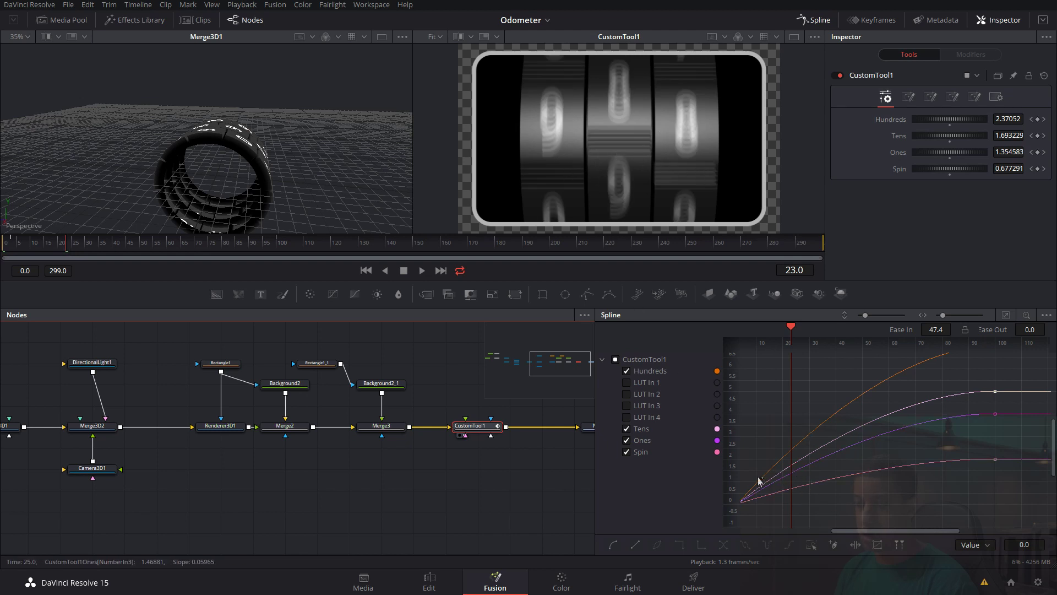
left_click_drag(504, 495, 530, 511)
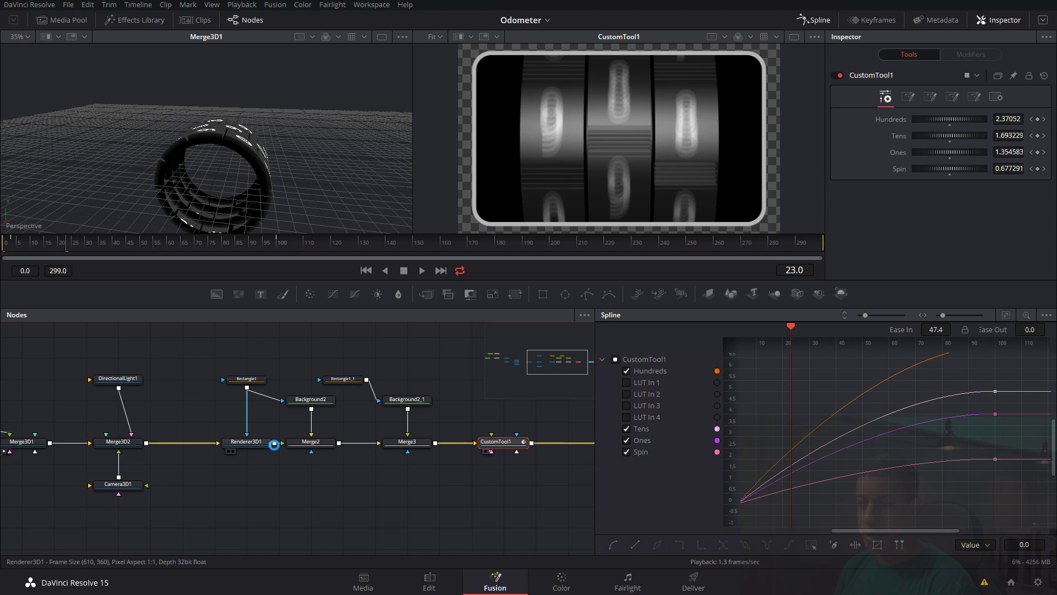
left_click(263, 448)
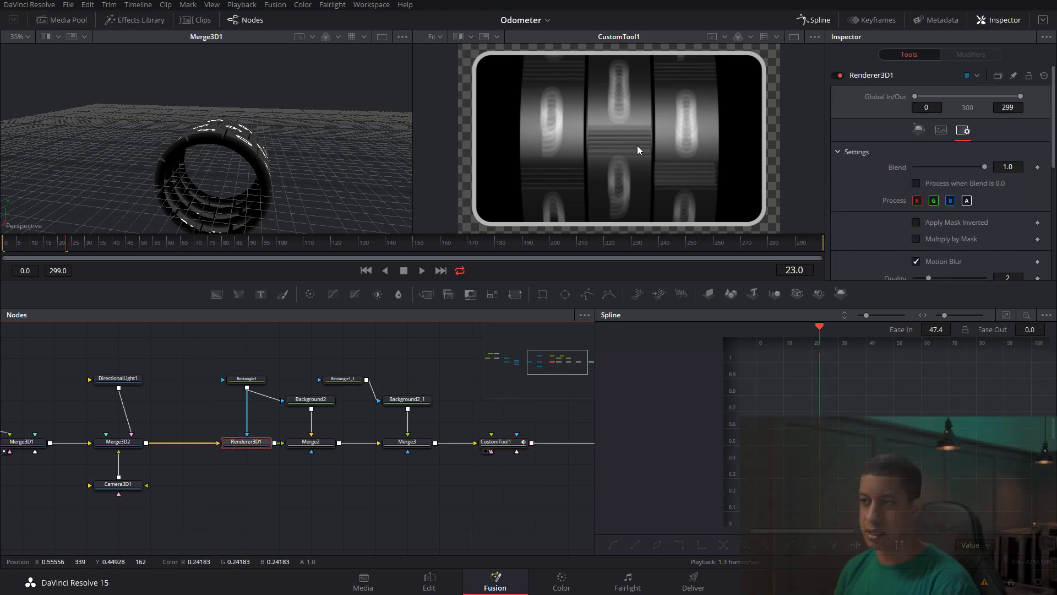
scroll(1008, 212, "down", 3)
left_click(1008, 211)
type("7")
key("Tab")
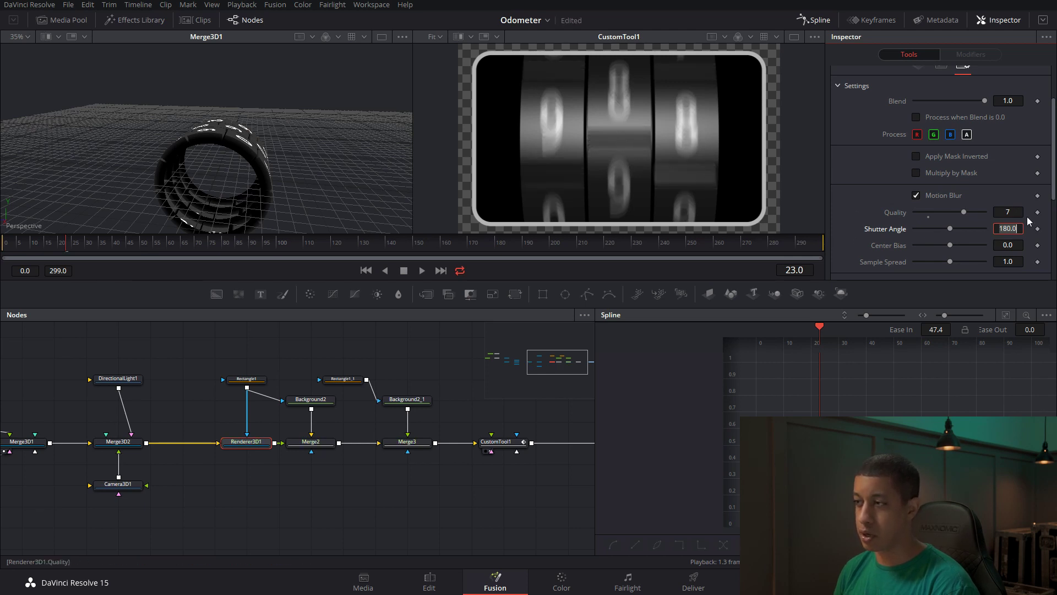
left_click(928, 213)
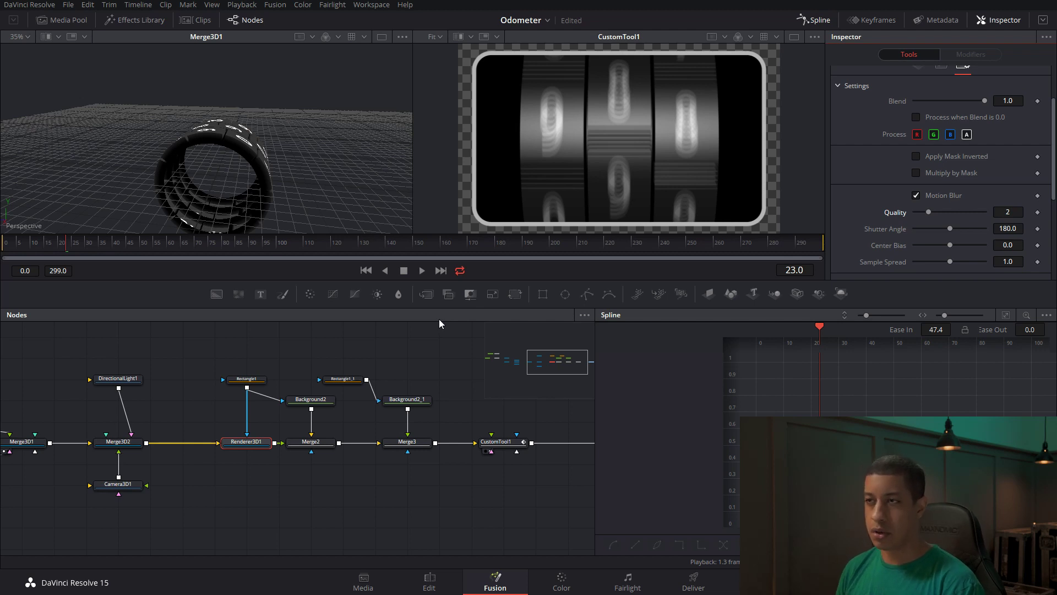
Select CustomTool1 and fit its Hundreds, Tens, Ones and Spin curves in the Spline editor
left_click(472, 494)
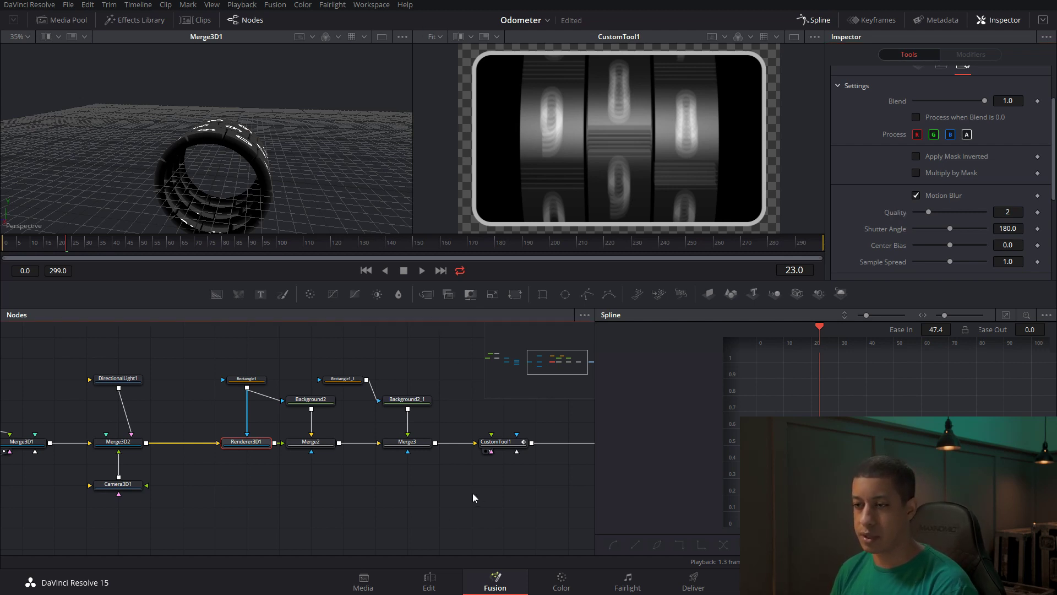
left_click_drag(502, 491, 406, 483)
scroll(411, 489, "down", 4)
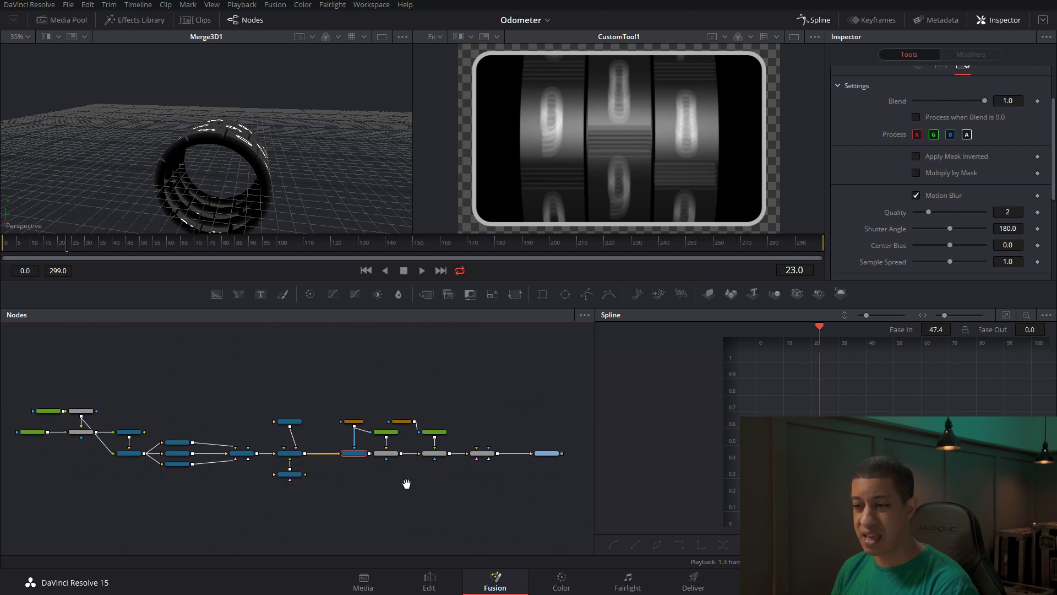
left_click(483, 454)
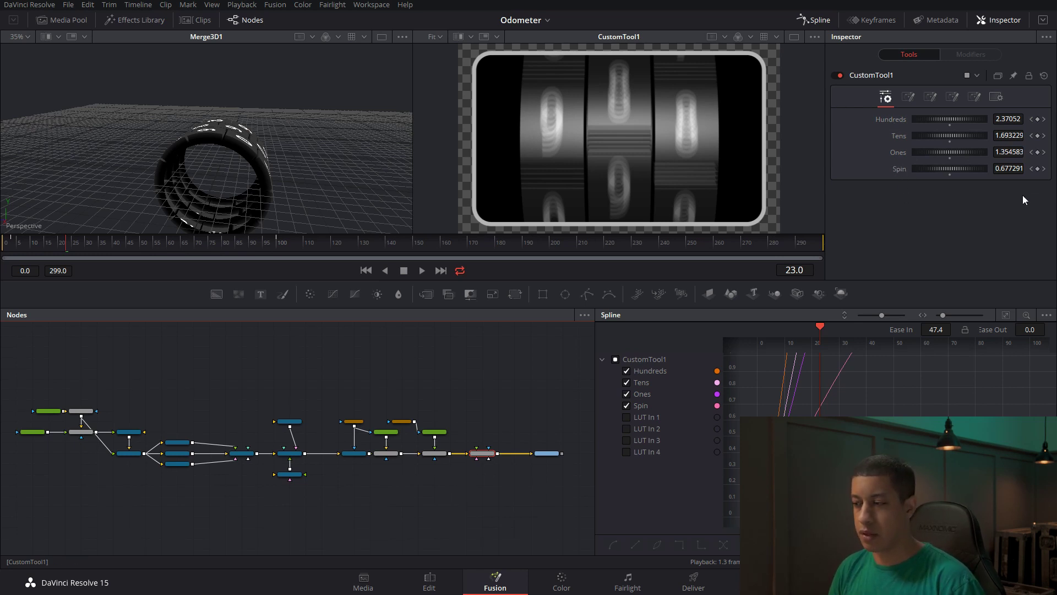
scroll(939, 382, "up", 3)
scroll(940, 388, "up", 5)
left_click(1007, 315)
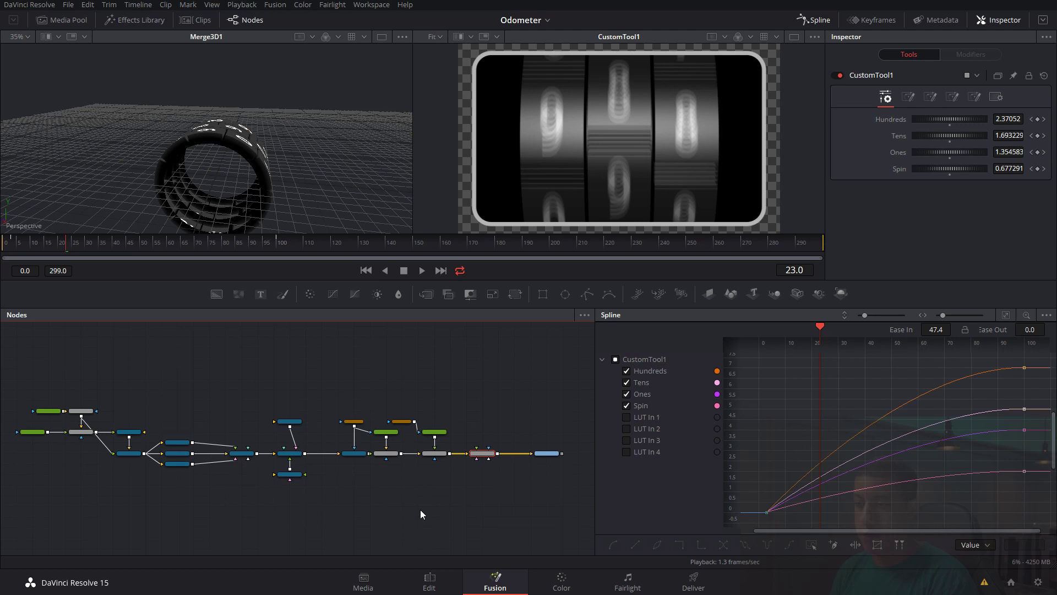
On the Edit page, scale the Fusion Composition clip to a zoom of 0.170 and import the sunset landscape image
left_click(432, 588)
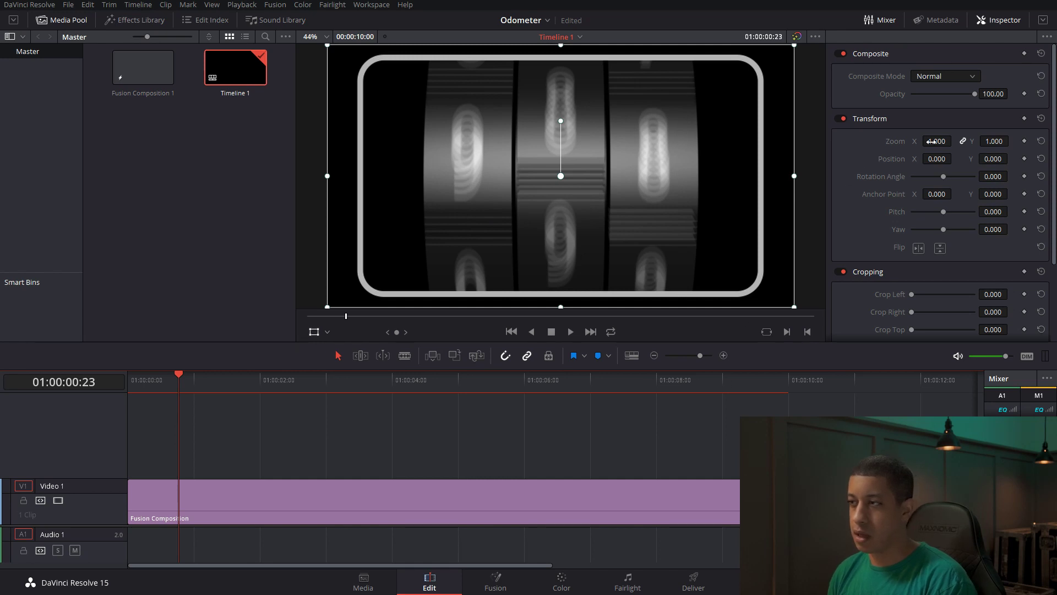
left_click_drag(943, 140, 897, 140)
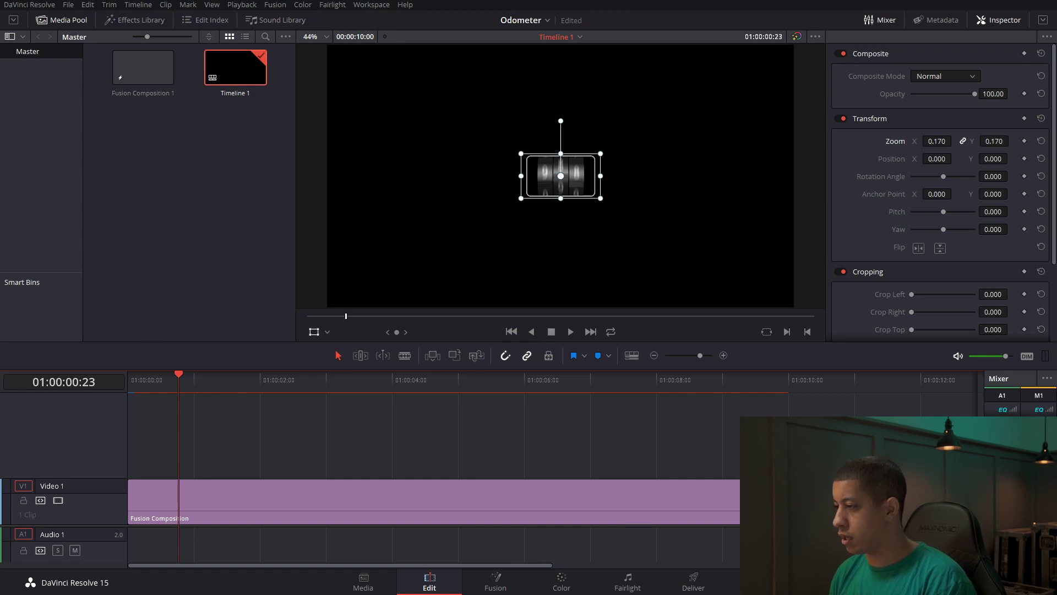
left_click_drag(0, 220, 189, 220)
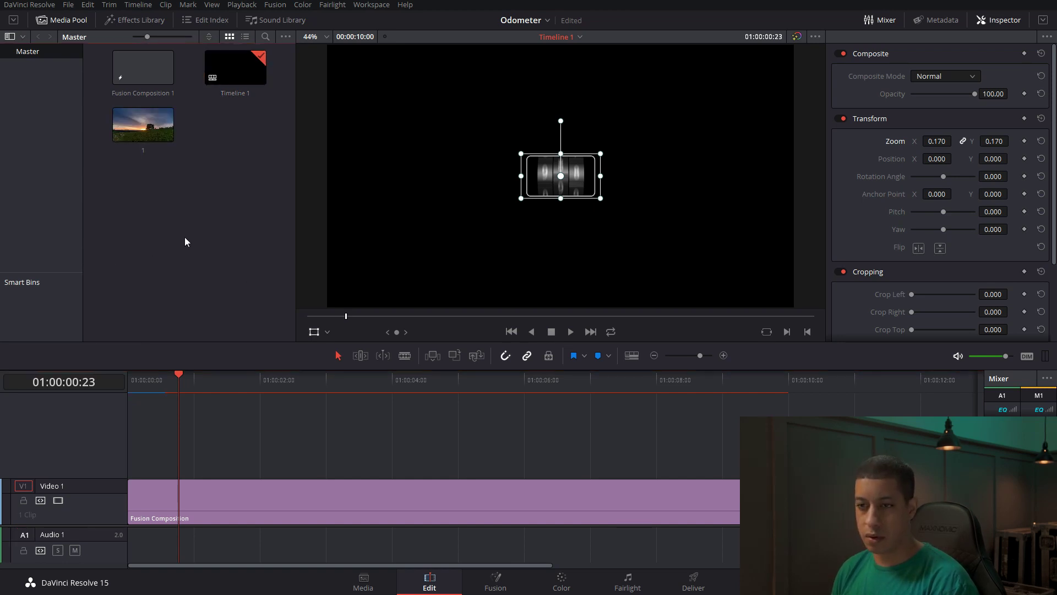
Place the landscape image on Video 1 and the Fusion Composition clip above it on Video 2, starting at 01:00:01:01
left_click_drag(234, 514, 212, 470)
left_click_drag(136, 124, 134, 508)
left_click_drag(335, 468, 407, 447)
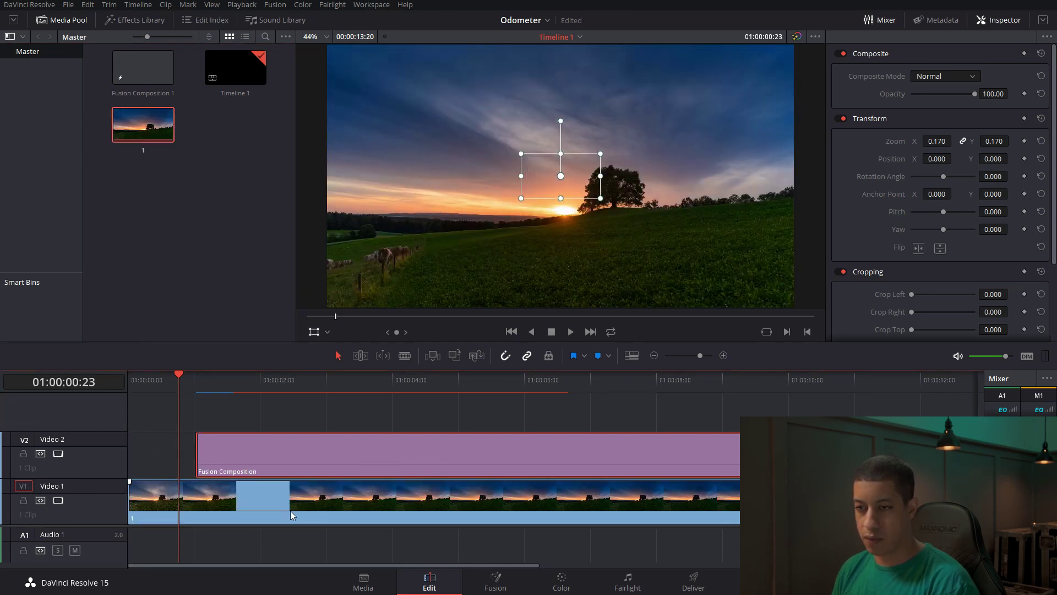
Move the odometer to the image's lower-right corner at position X 748.302, Y -352.075, and set its zoom to 0.110
key("Down")
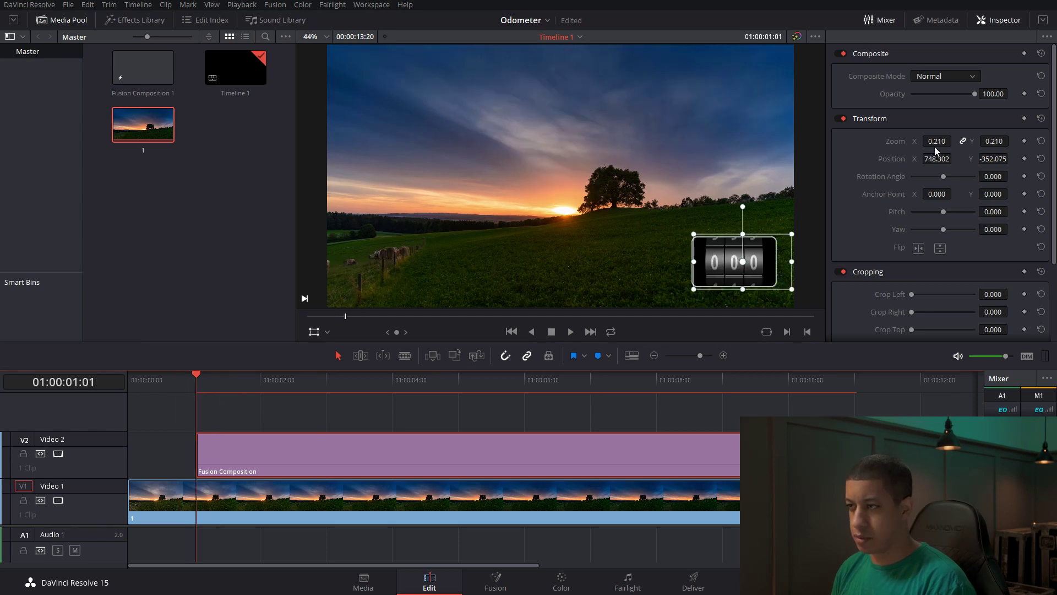
left_click_drag(936, 142, 931, 142)
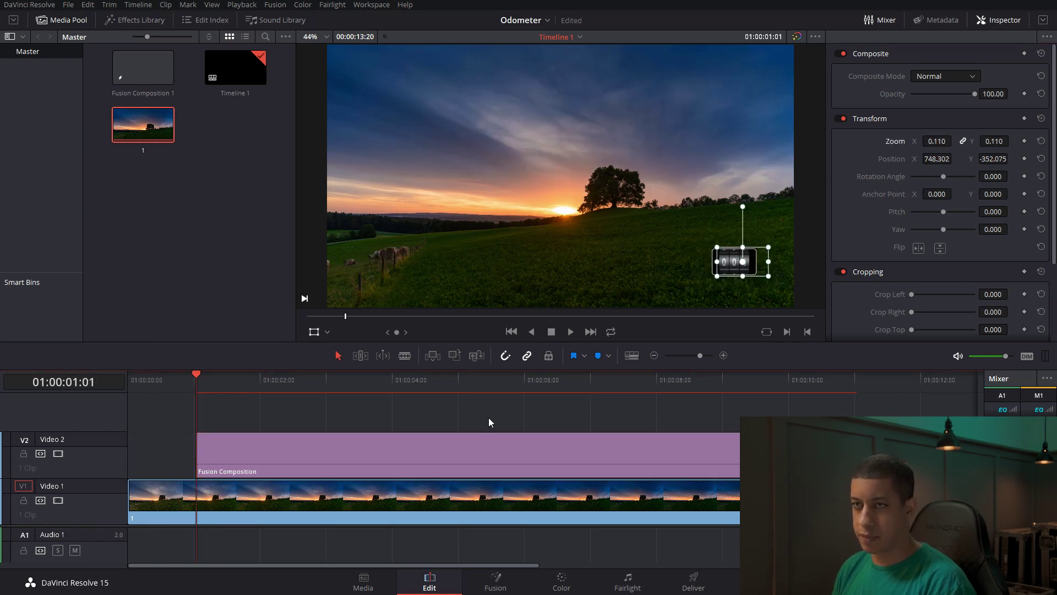
Add a basic Text title above the Fusion Composition clip on Video 3 and set its text to DAYS
left_click(137, 21)
left_click_drag(118, 139, 223, 413)
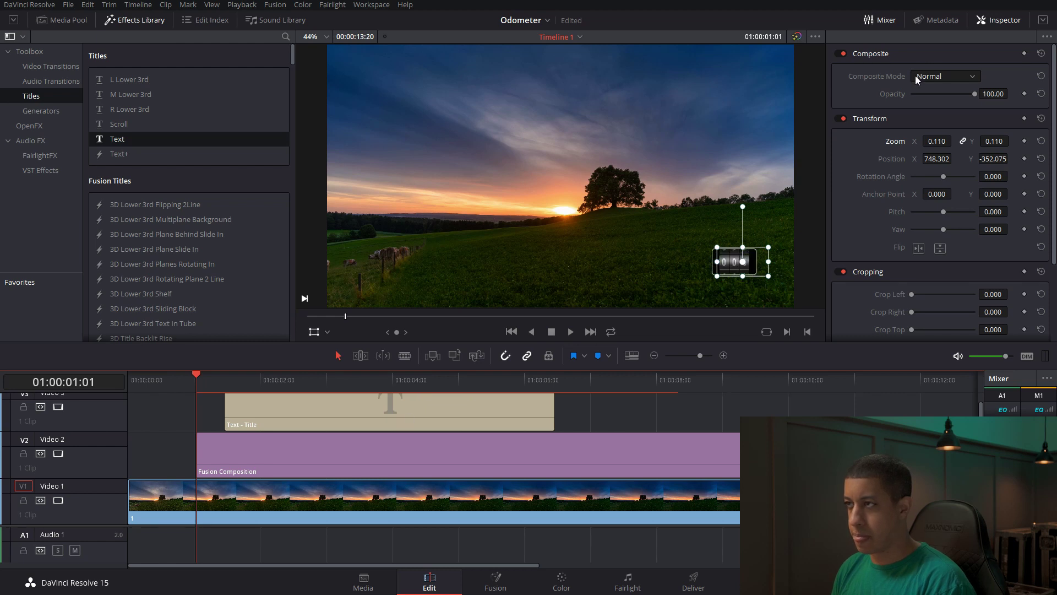
triple_click(945, 98)
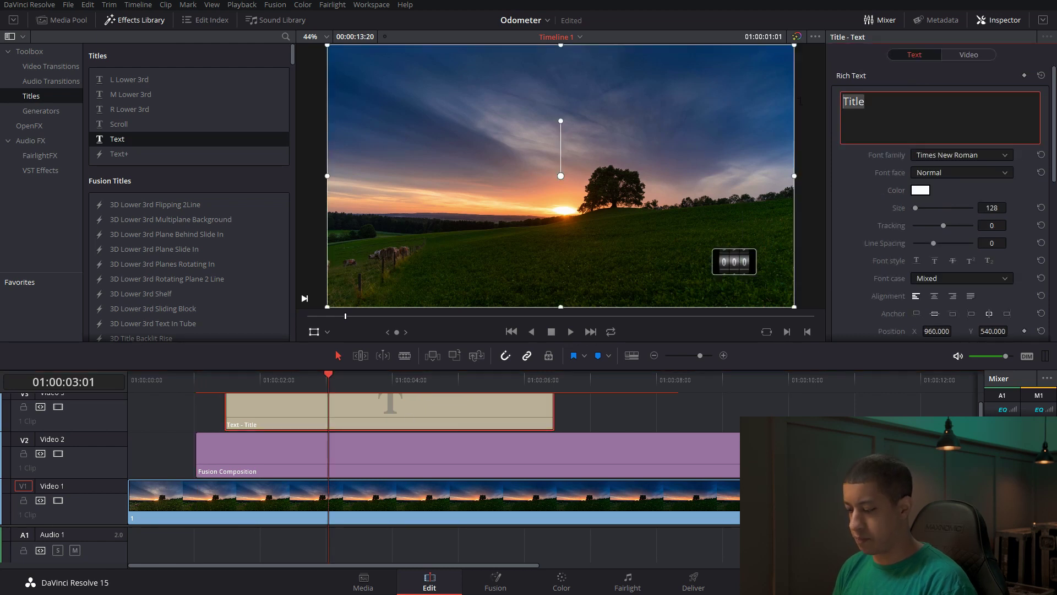
type("DAYS")
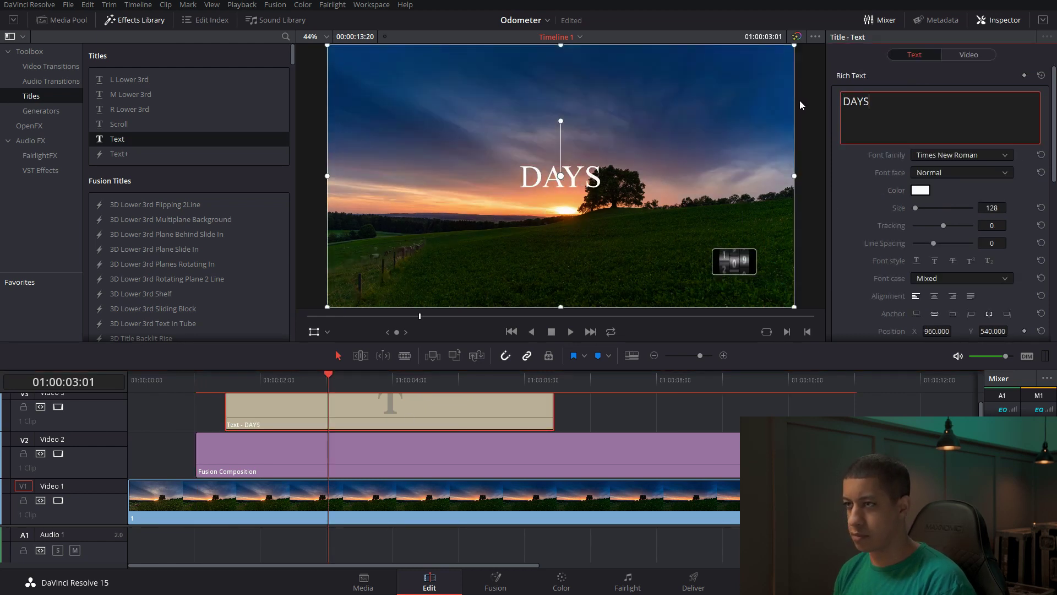
Format the DAYS title in Futura PT Heavy at size 48 and position it directly below the odometer
left_click(985, 155)
scroll(991, 404, "up", 20)
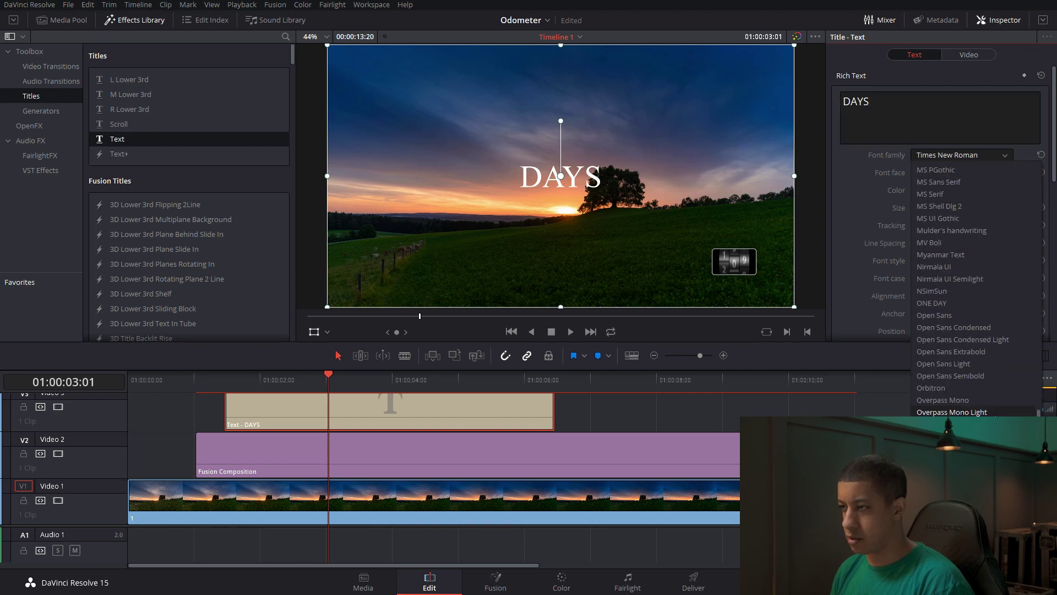
scroll(990, 398, "down", 3)
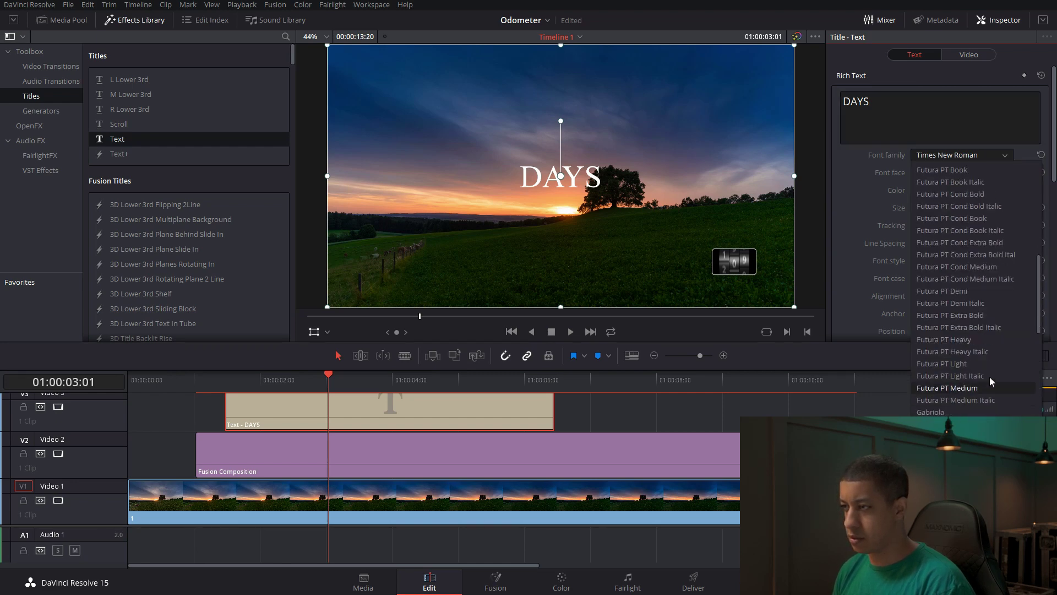
left_click(990, 376)
left_click_drag(991, 208, 976, 209)
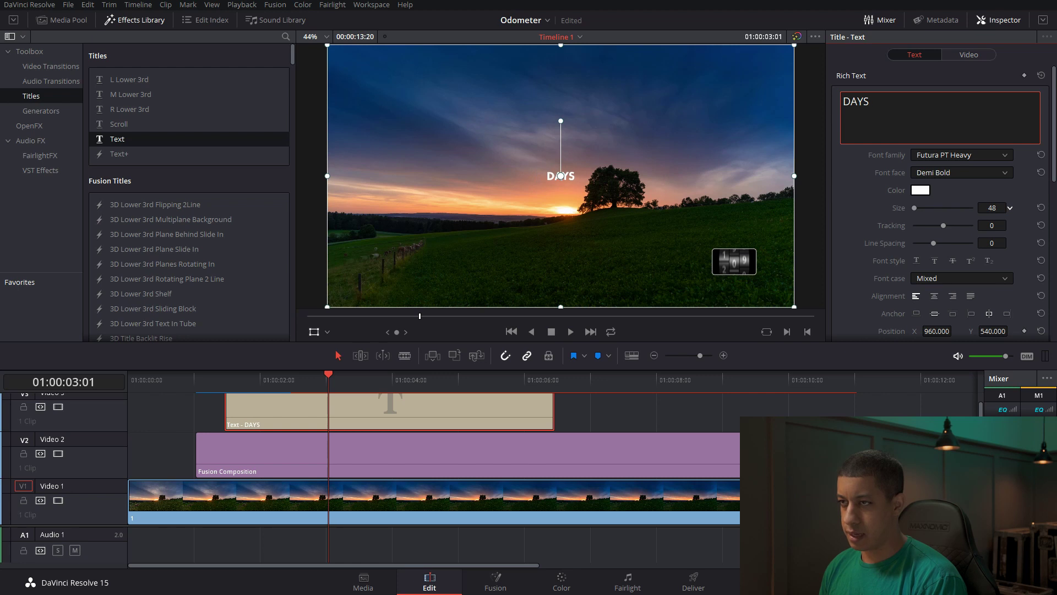
left_click_drag(572, 184, 736, 286)
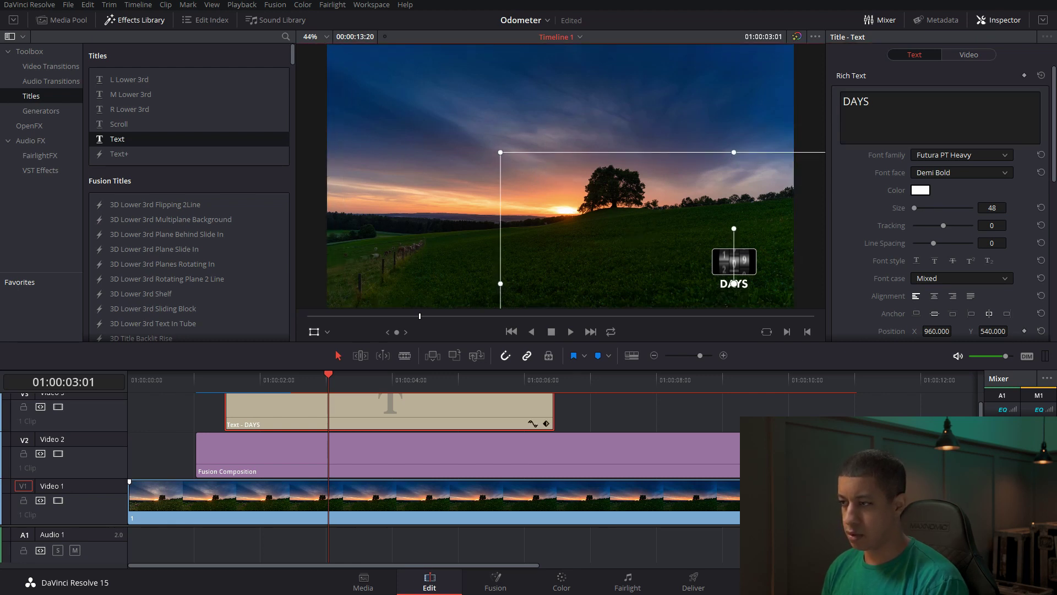
Extend the DAYS title to just past 01:00:10:00 and add a short fade-in and fade-out to it
left_click(604, 414)
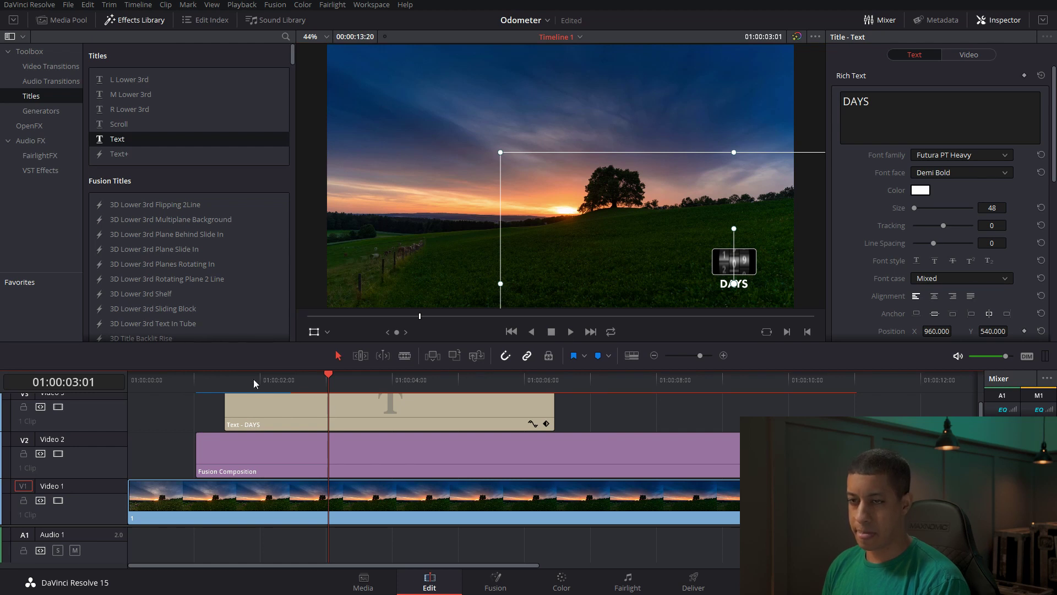
scroll(237, 404, "up", 1)
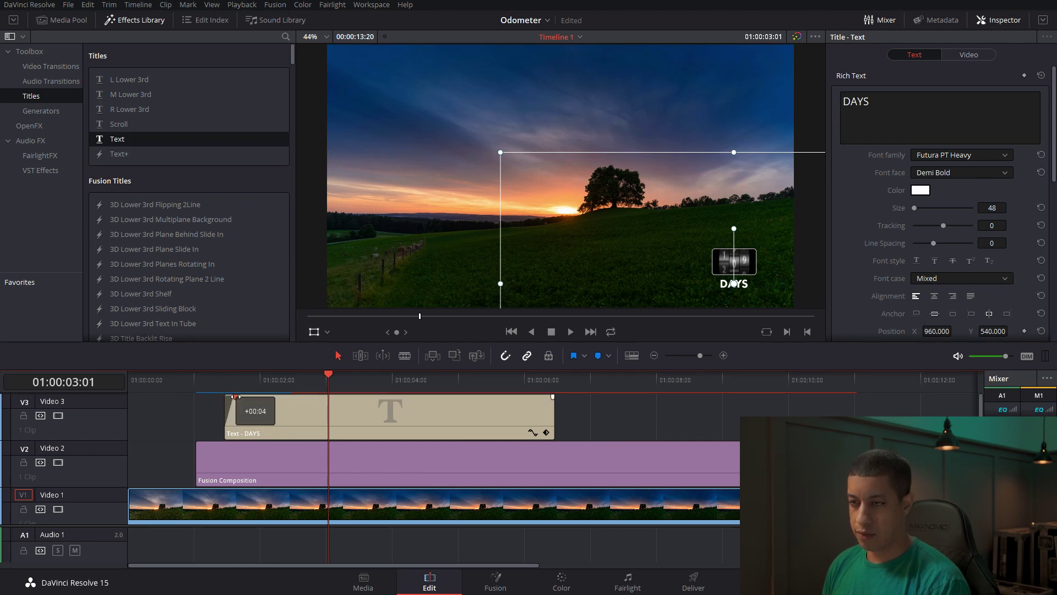
left_click_drag(556, 414, 817, 413)
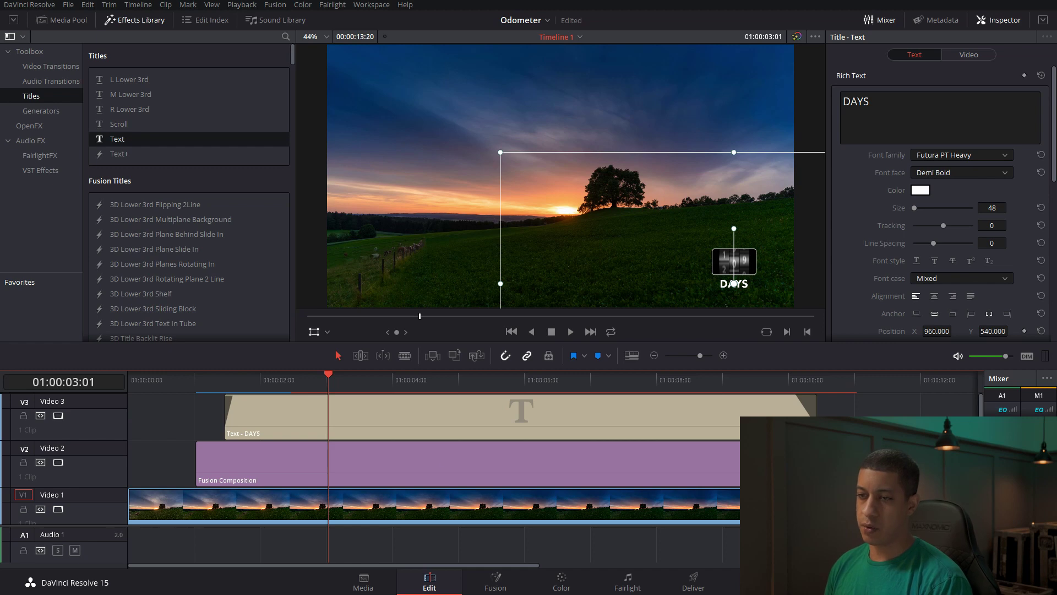
Add a short fade-in to the Fusion Composition clip on Video 2 and park the playhead at 01:00:01:09
left_click(200, 383)
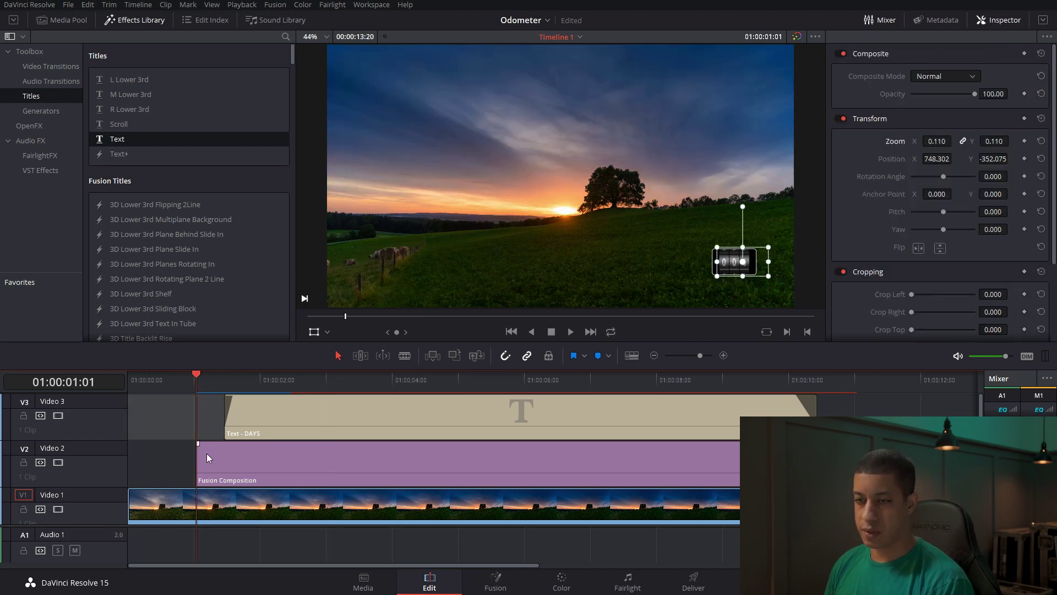
left_click_drag(197, 444, 213, 445)
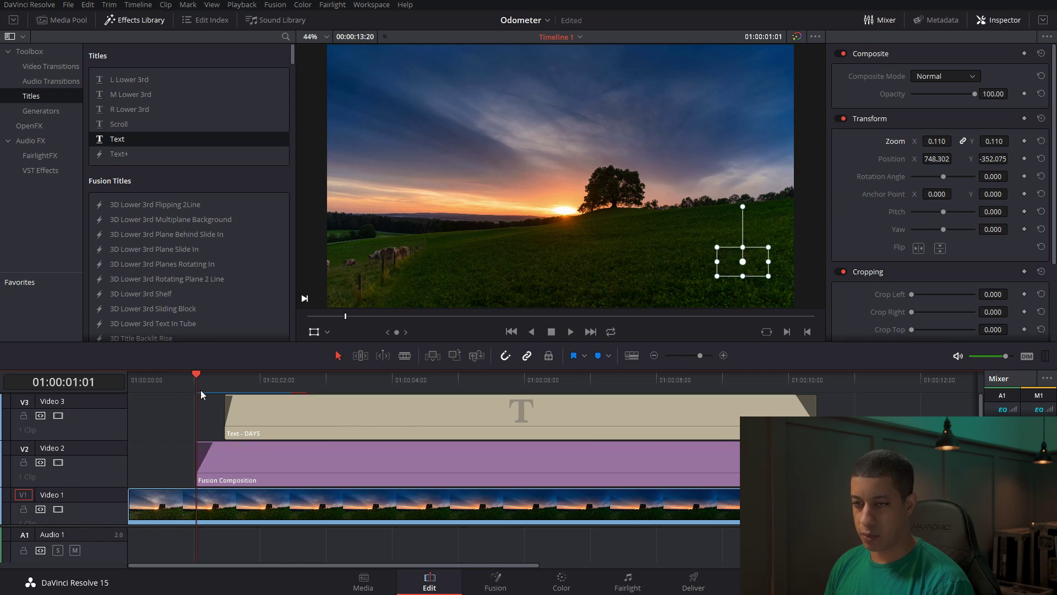
left_click_drag(205, 385, 214, 389)
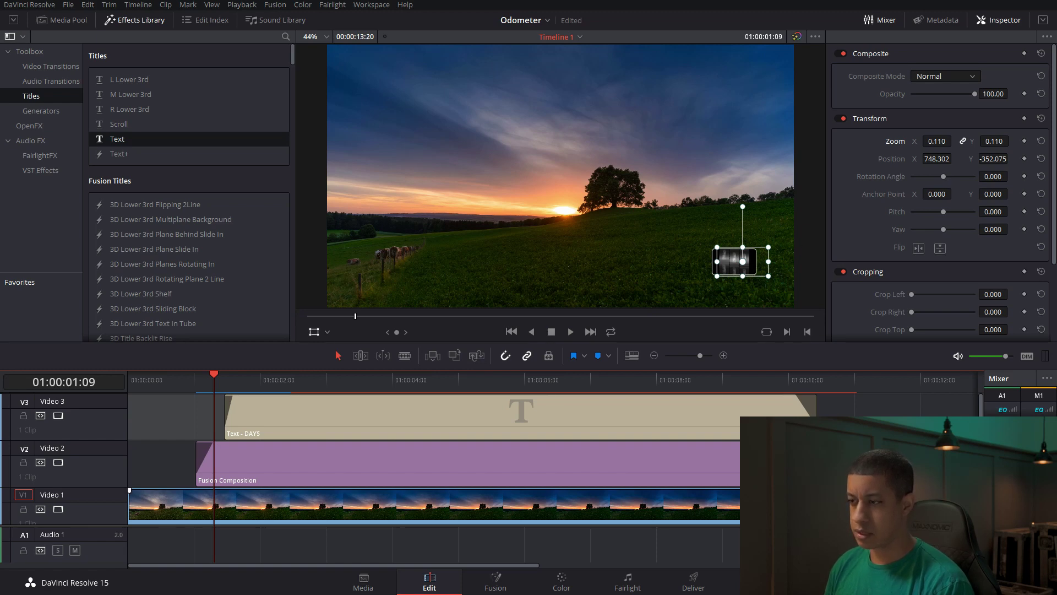
Check the odometer and DAYS title over the footage around 01:00:02:04
left_click(171, 505)
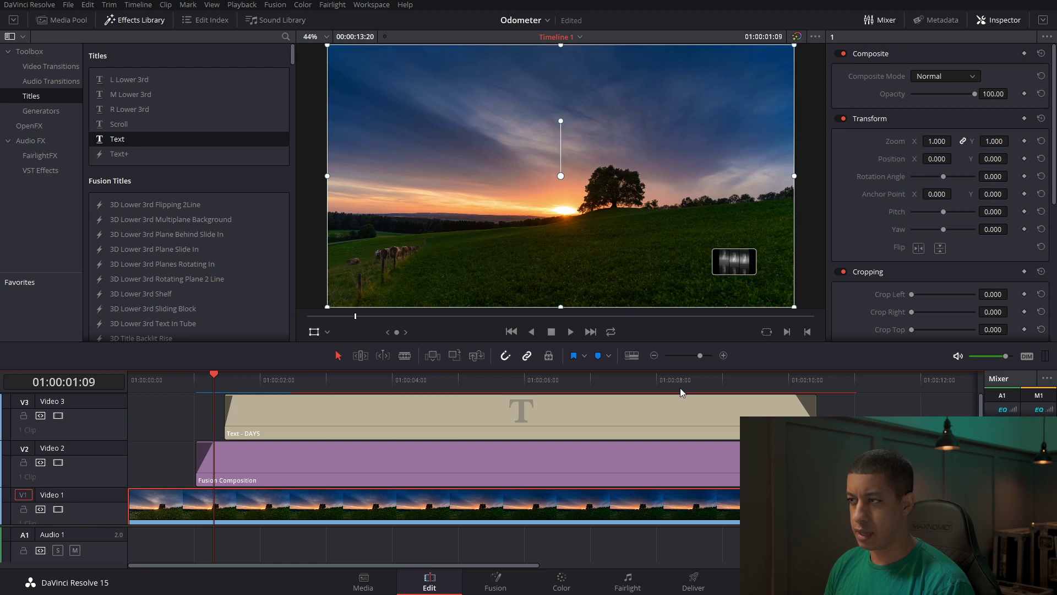
left_click(375, 463)
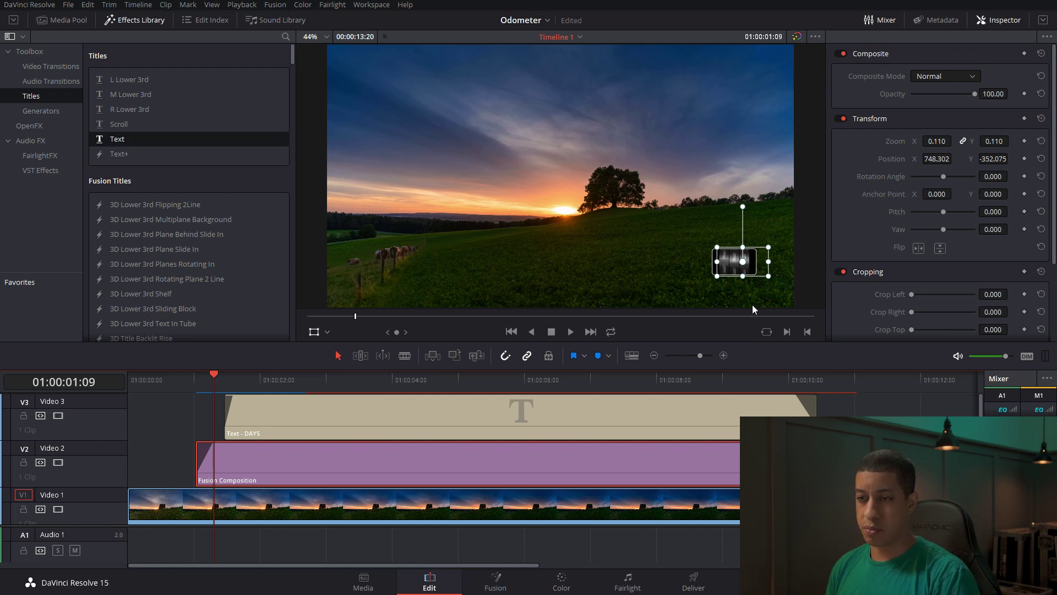
left_click(269, 382)
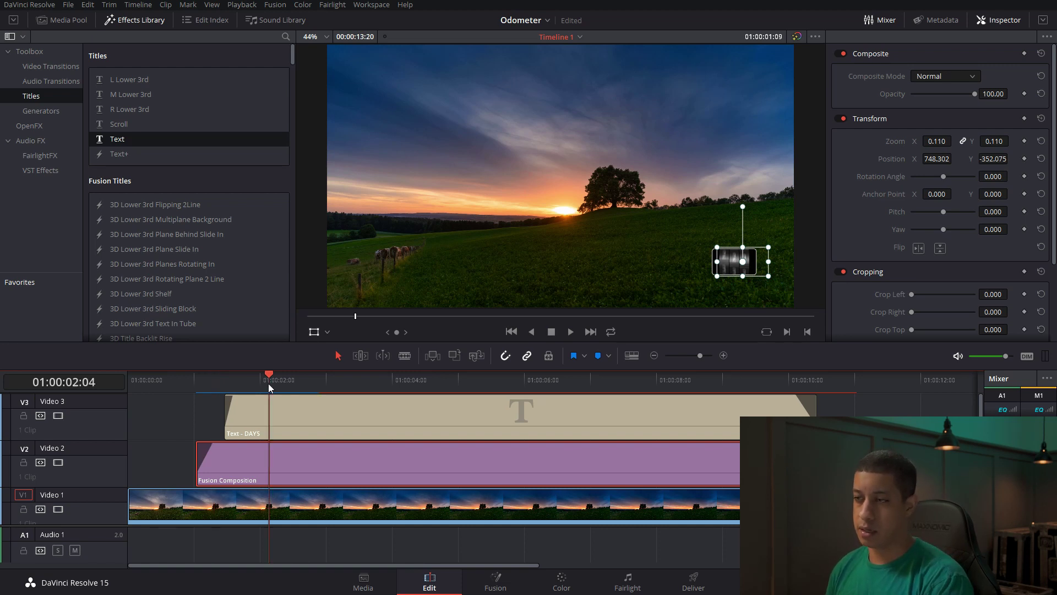
left_click(887, 468)
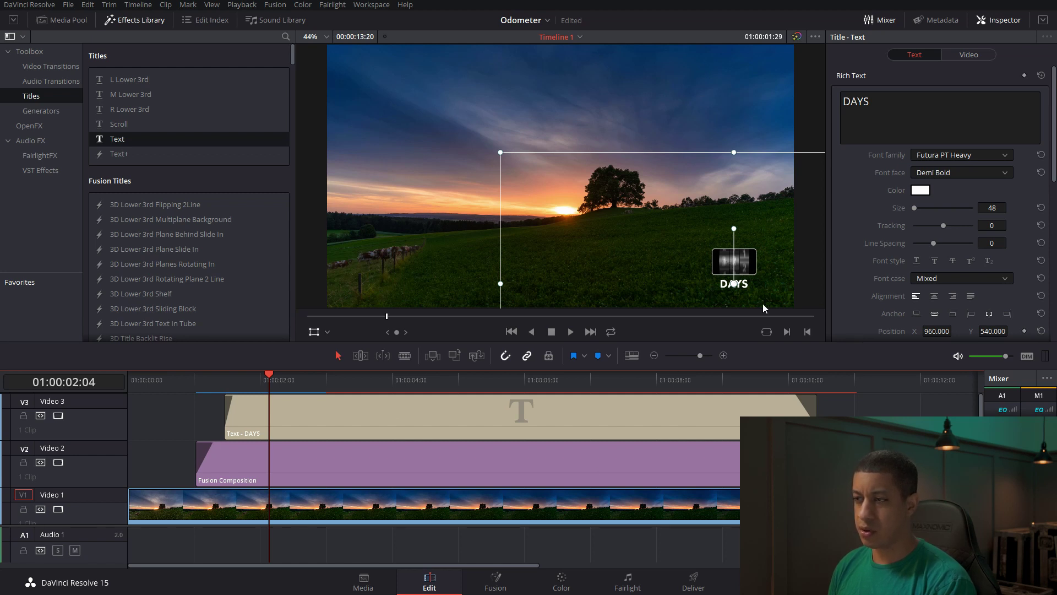
Open the odometer composition on the Fusion page and move to frame 143
left_click(214, 380)
left_click(509, 581)
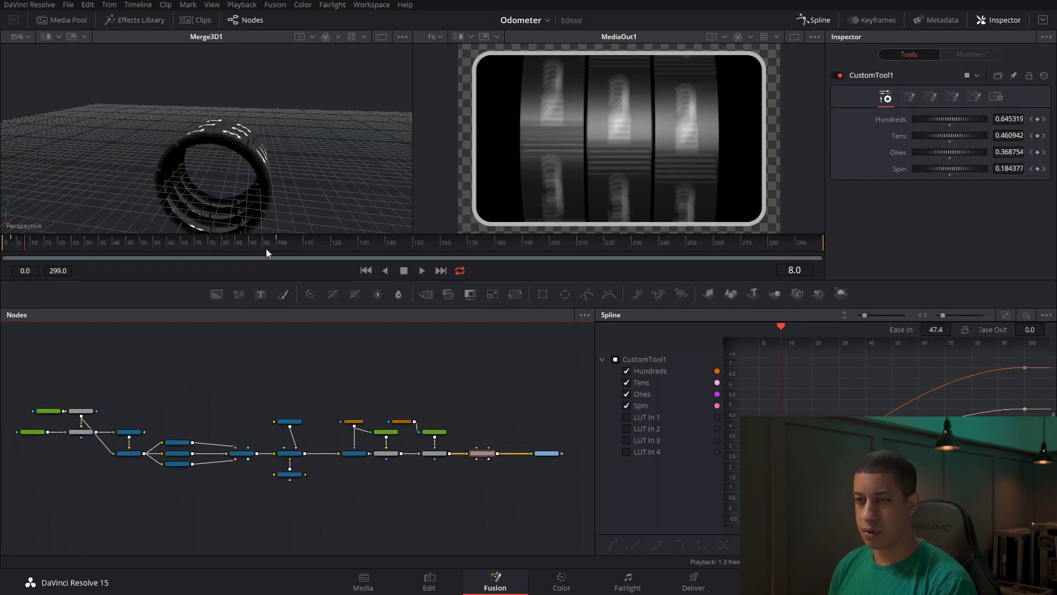
left_click(395, 245)
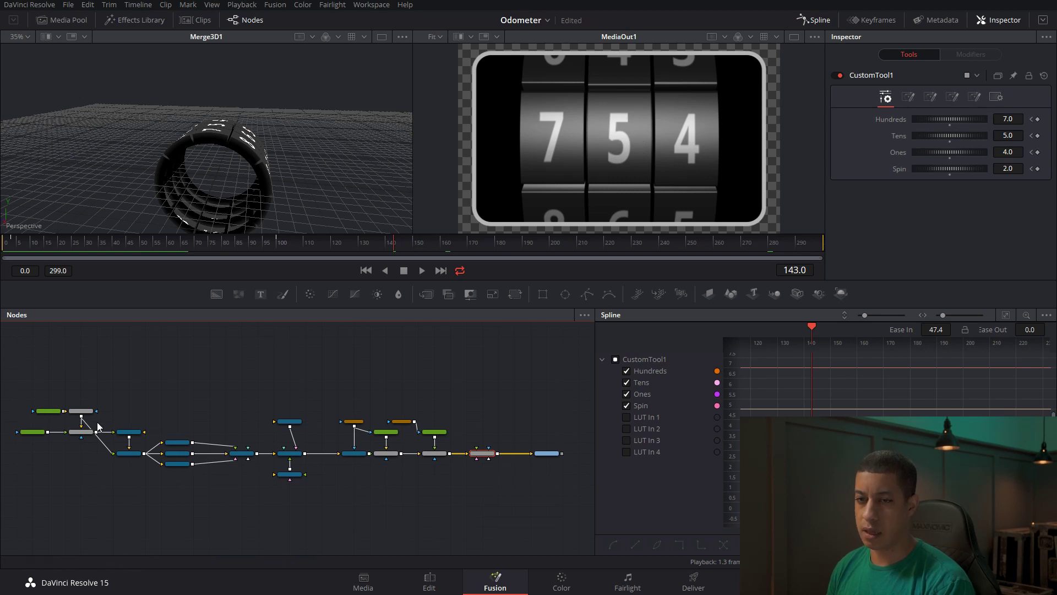
Try a dark red on the Background1 node's solid colour, and settle on a lighter neutral grey for the odometer wheels
left_click(54, 411)
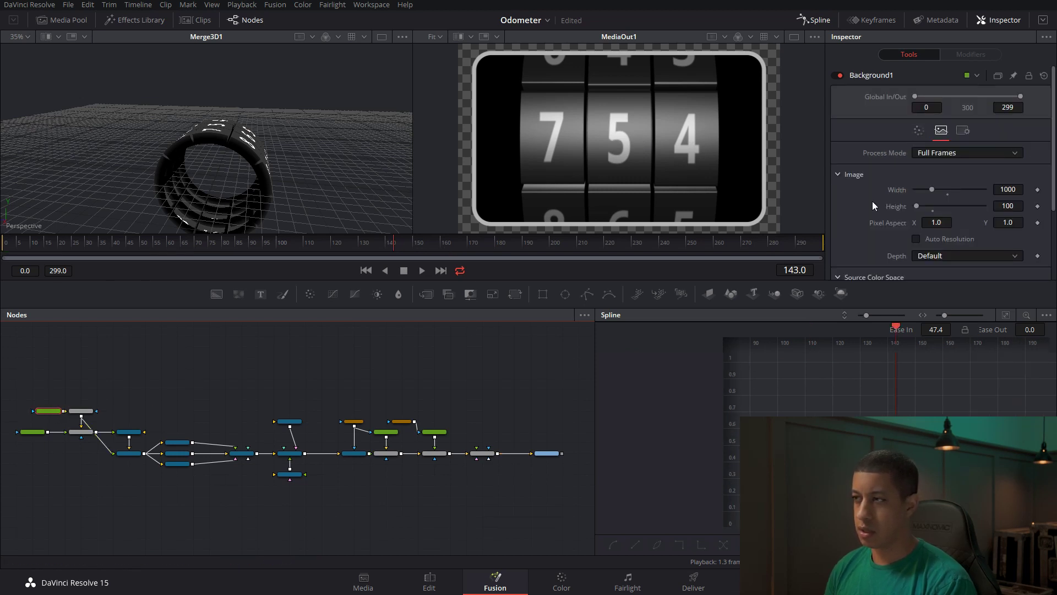
left_click(918, 130)
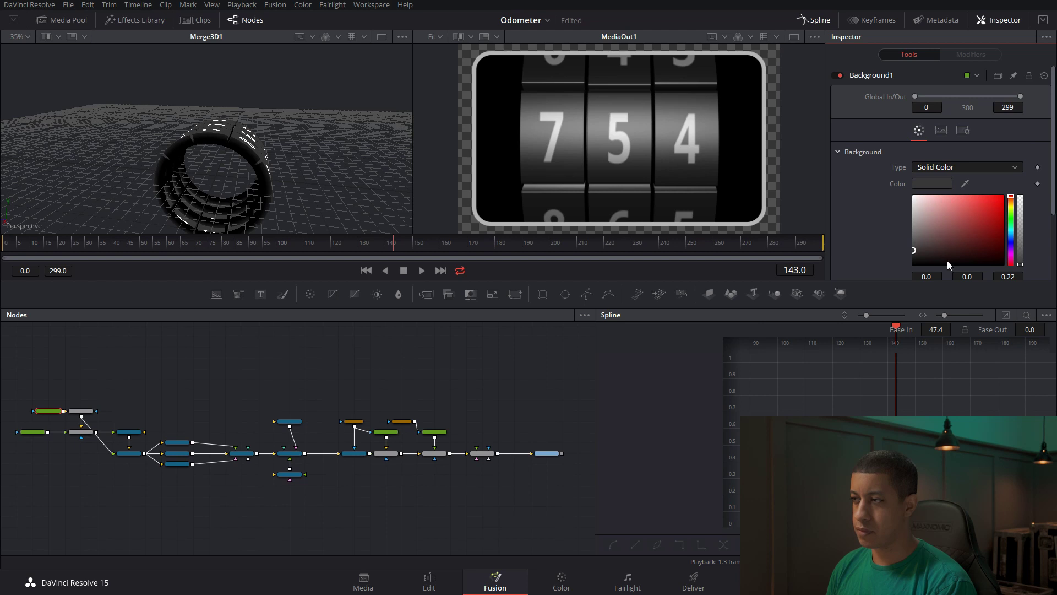
left_click(931, 239)
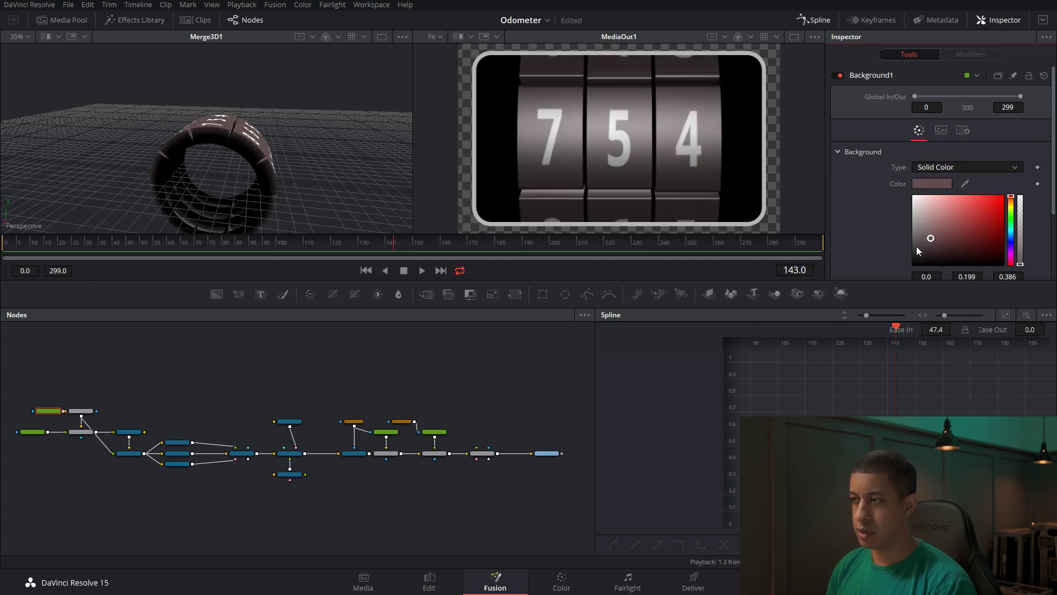
left_click_drag(954, 237, 993, 224)
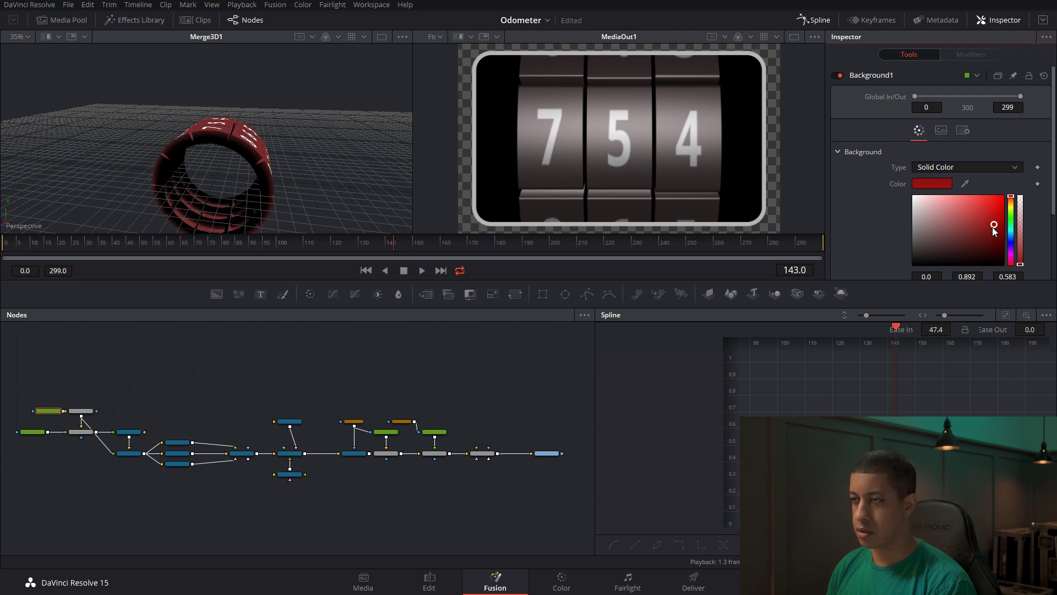
left_click(914, 236)
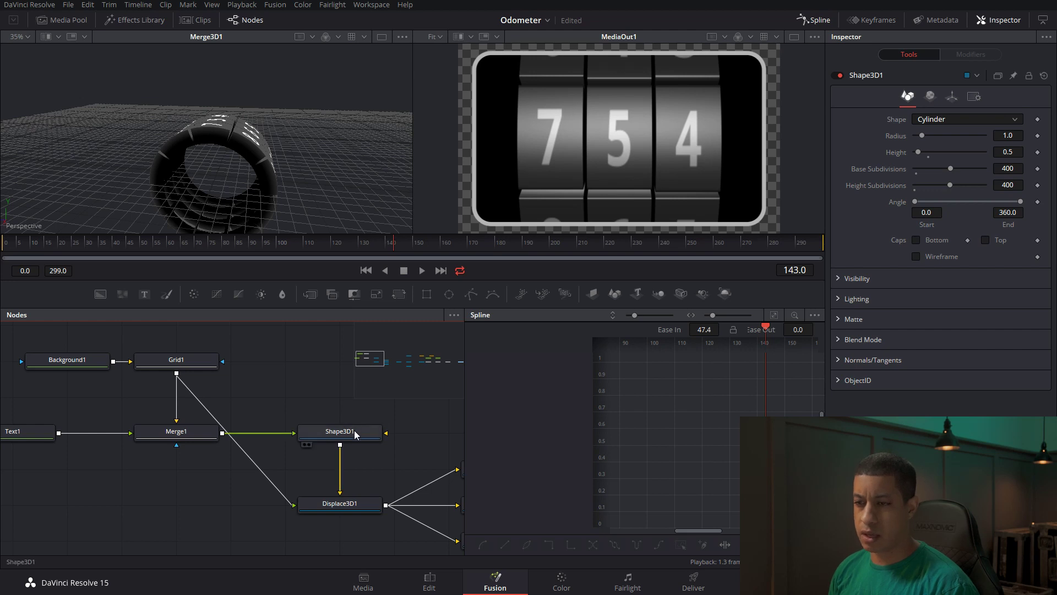
Examine the Shape3D1 cylinder's material, opening its Specular settings and collapsing Diffuse
left_click(359, 433)
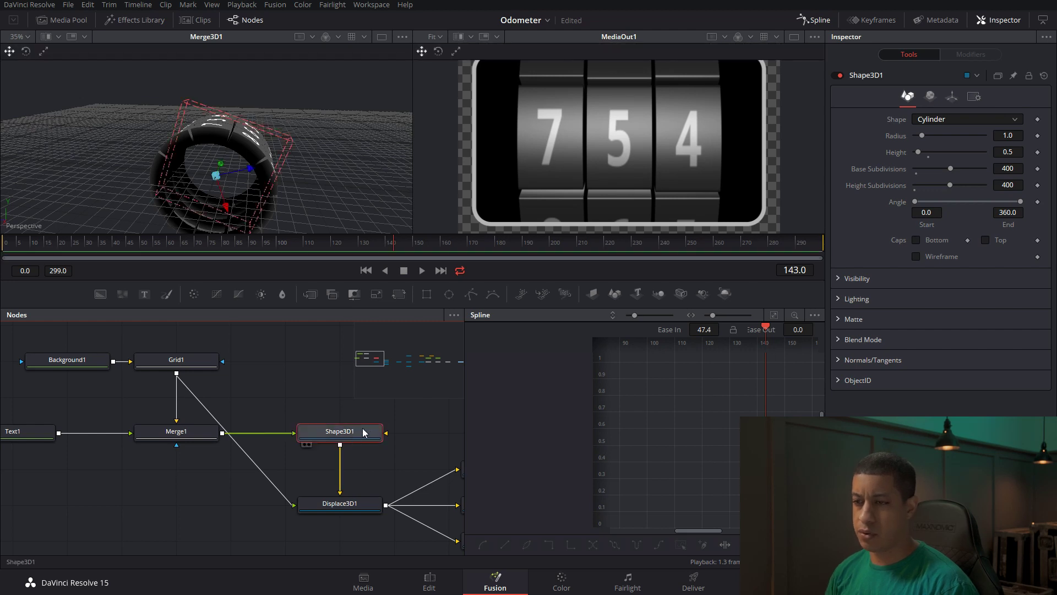
left_click(930, 98)
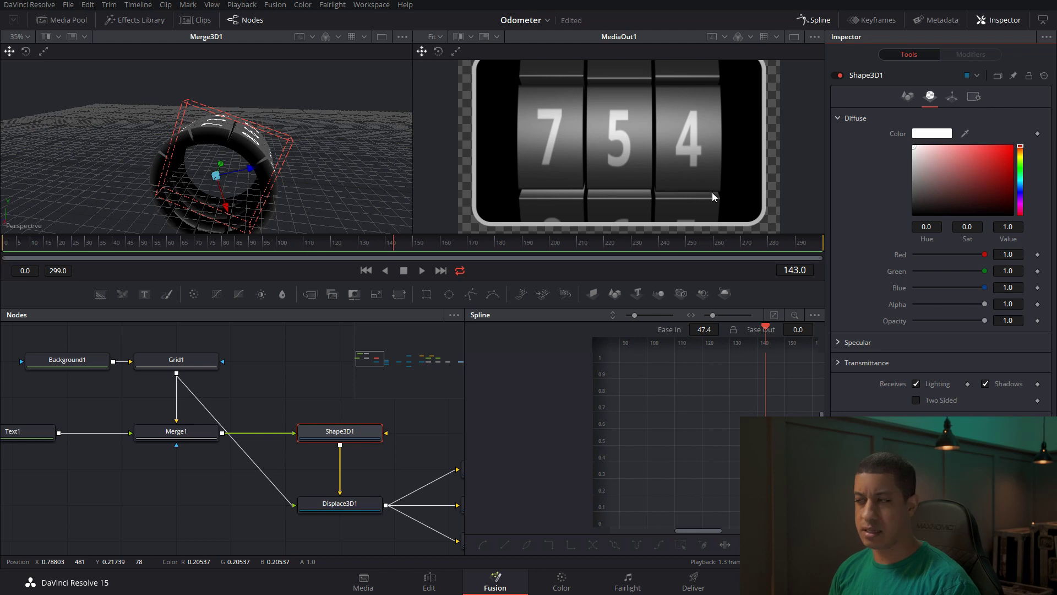
left_click(837, 344)
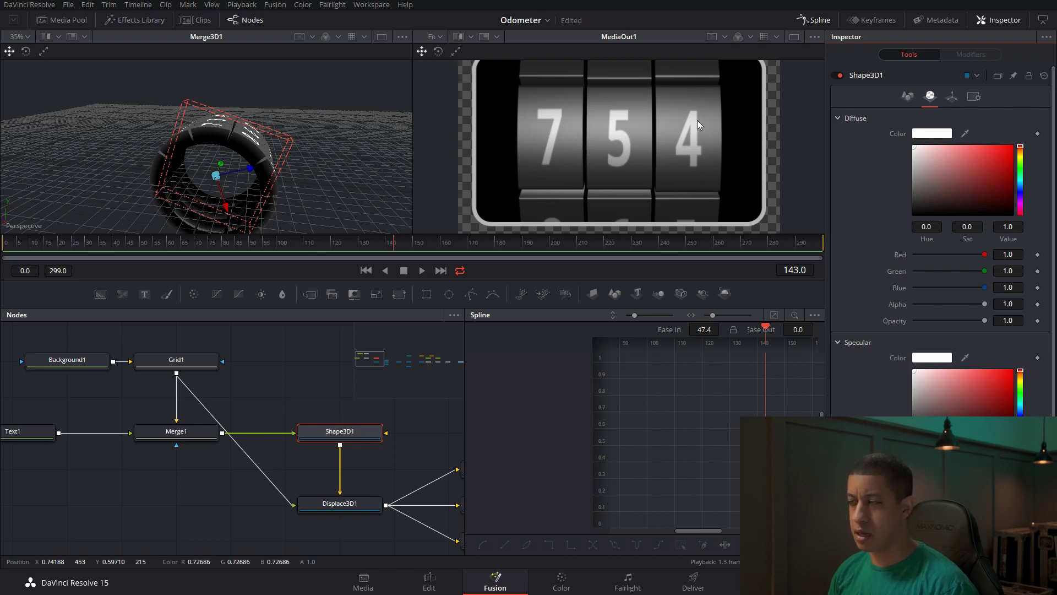
left_click(840, 118)
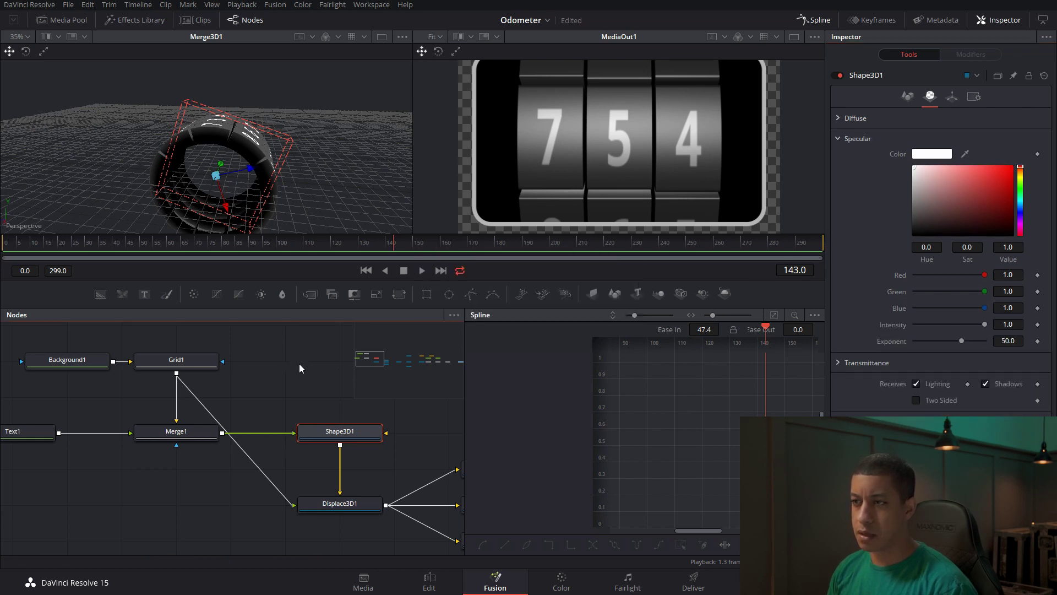
scroll(299, 368, "down", 2)
left_click_drag(398, 439, 307, 433)
scroll(307, 432, "down", 1)
scroll(307, 432, "up", 1)
scroll(306, 432, "down", 2)
left_click_drag(361, 450, 283, 465)
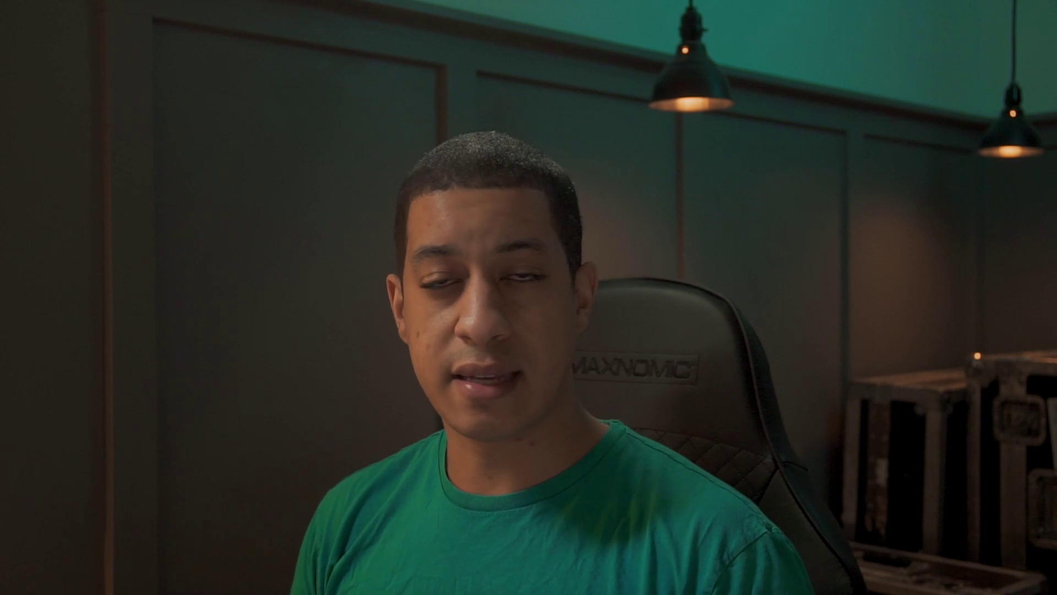